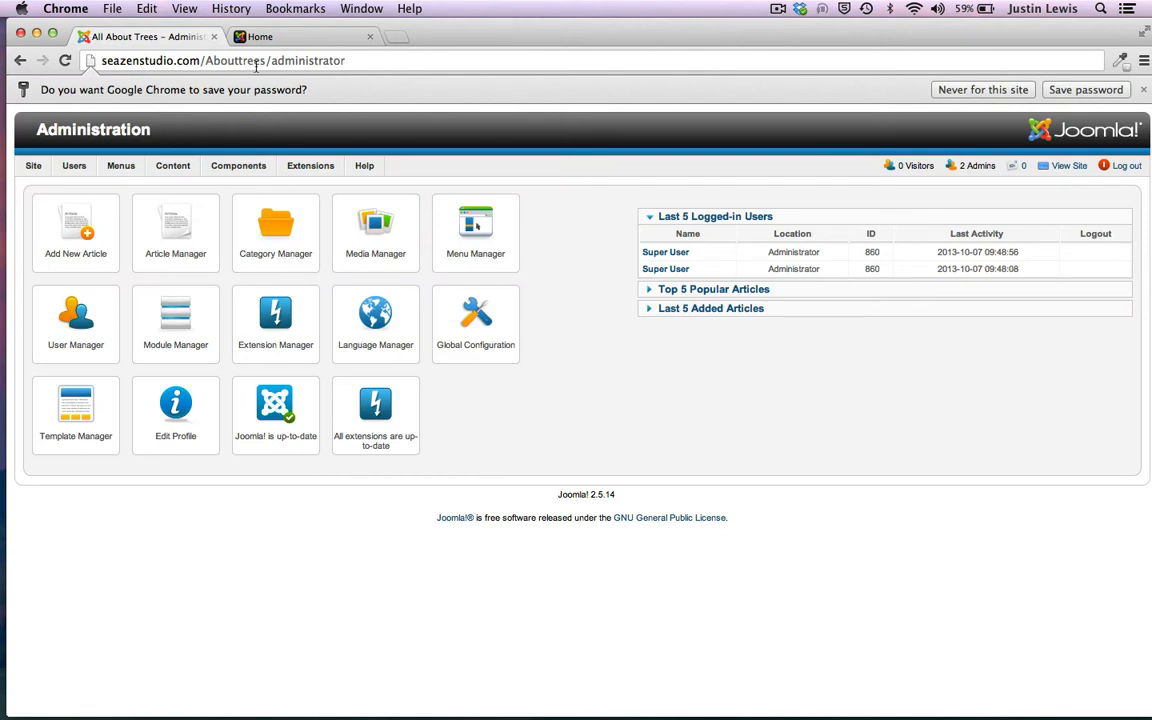
Open the Media Manager of the site's administration area
{"action": "left_click_drag", "start_coordinate": [270, 61], "coordinate": [346, 61]}
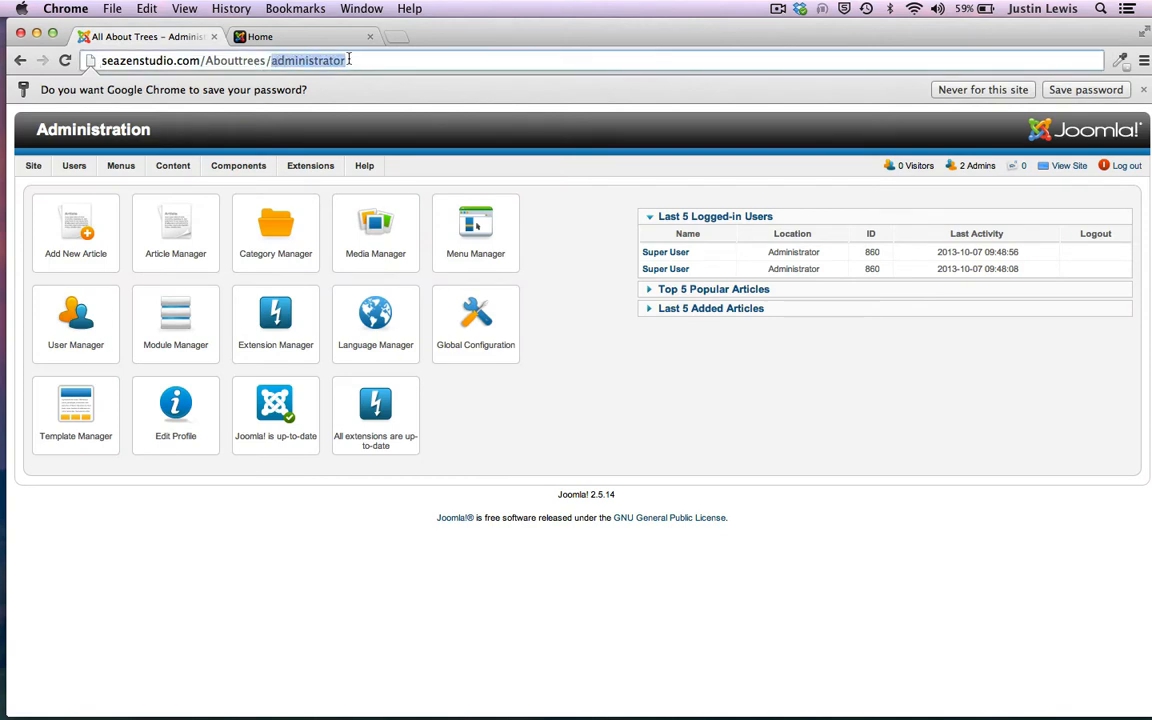
{"action": "left_click", "coordinate": [485, 462]}
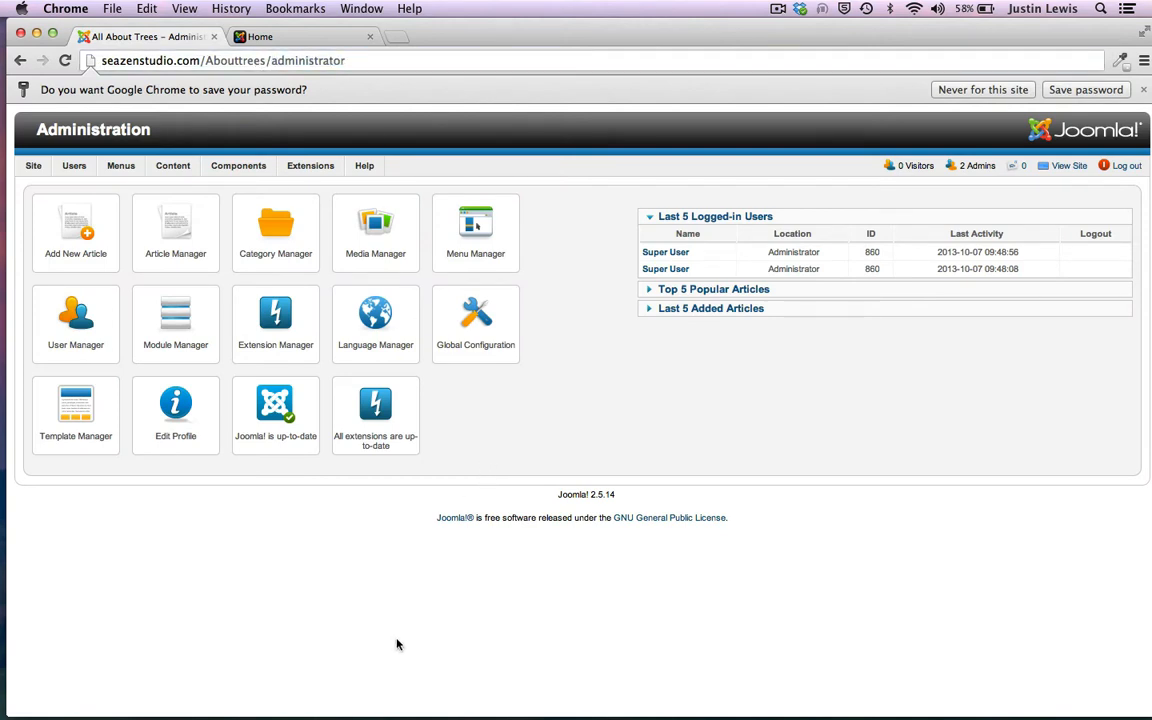
{"action": "left_click", "coordinate": [375, 251]}
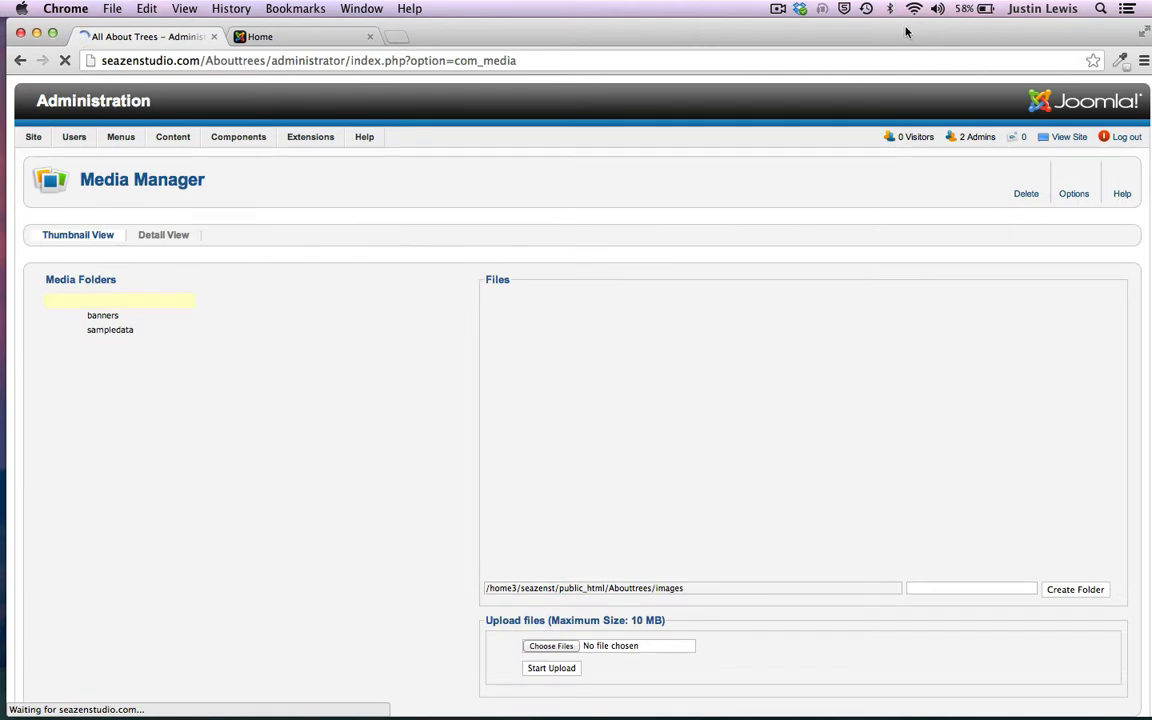
Open the tree images folder on the desktop and preview its pictures from look_up_tree.jpg onward
{"action": "left_click_drag", "start_coordinate": [905, 35], "coordinate": [601, 5]}
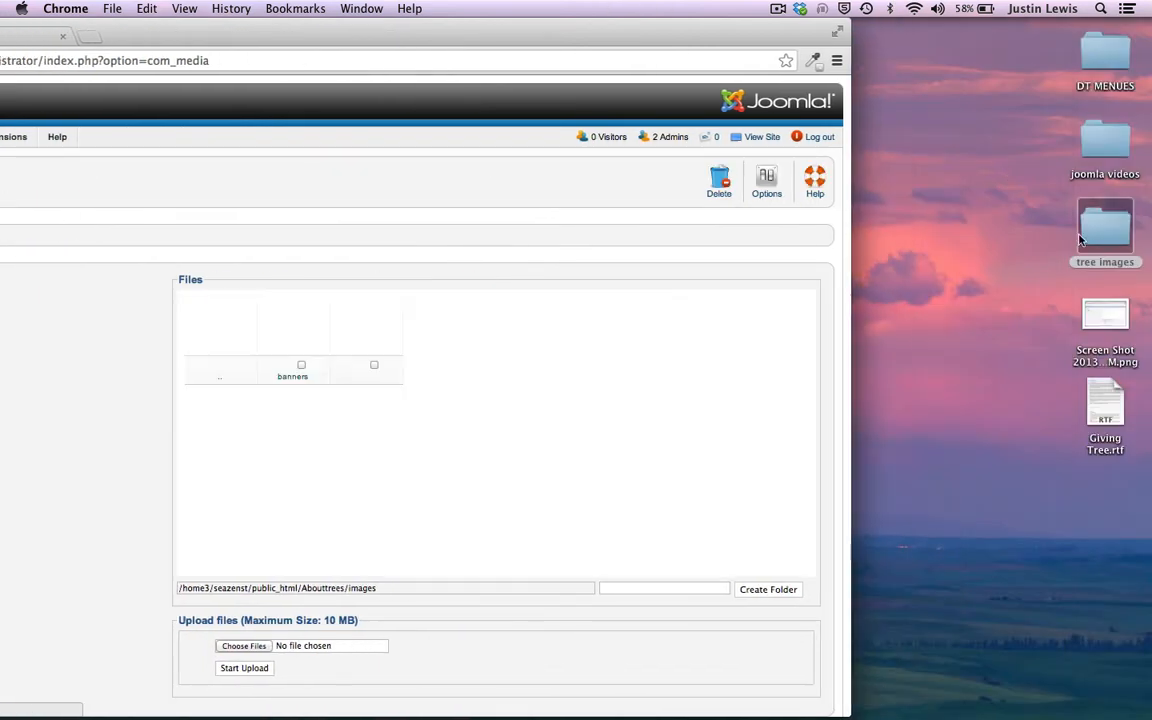
{"action": "double_click", "coordinate": [1105, 228]}
{"action": "left_click", "coordinate": [697, 206]}
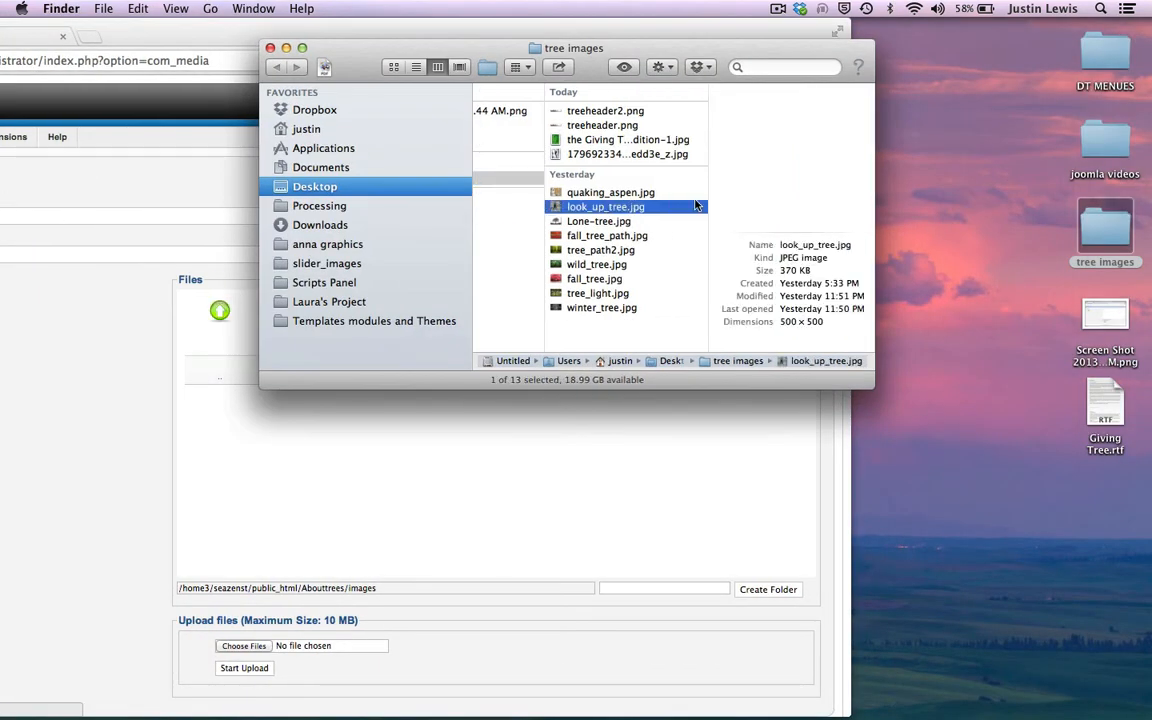
{"action": "key", "text": "space"}
{"action": "key", "text": "Down"}
{"action": "key", "text": "Down"}
{"action": "key", "text": "Down"}
{"action": "key", "text": "Down"}
{"action": "key", "text": "Down"}
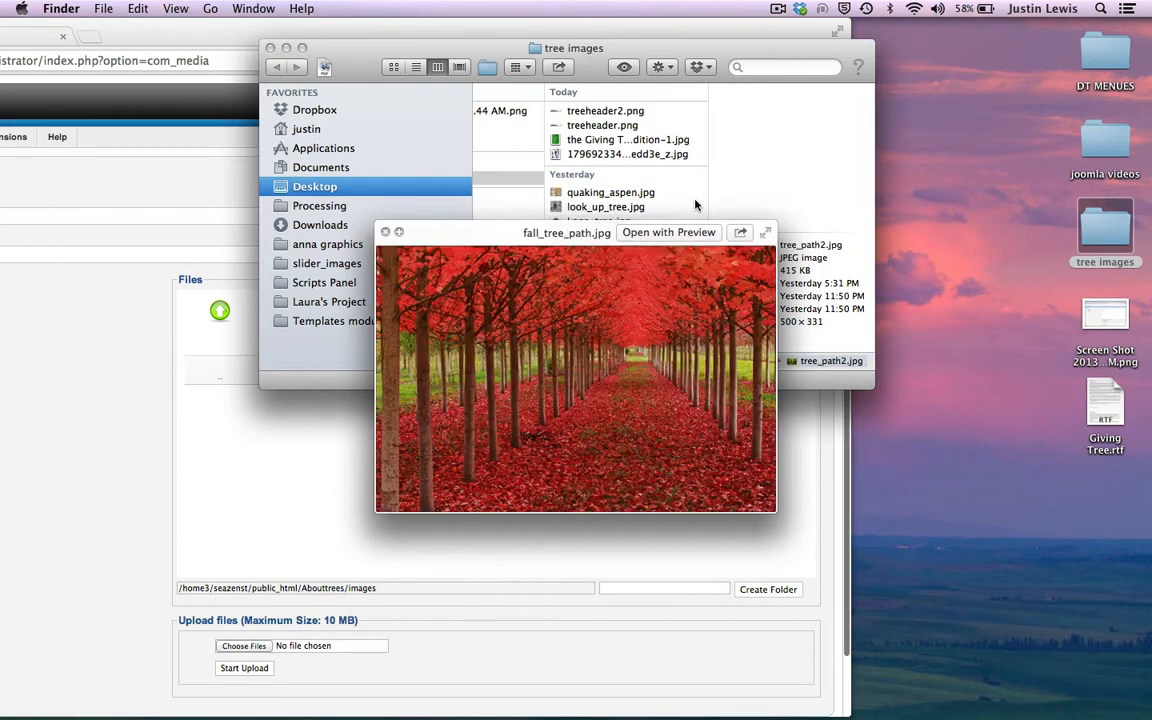
{"action": "key", "text": "Up"}
{"action": "key", "text": "space"}
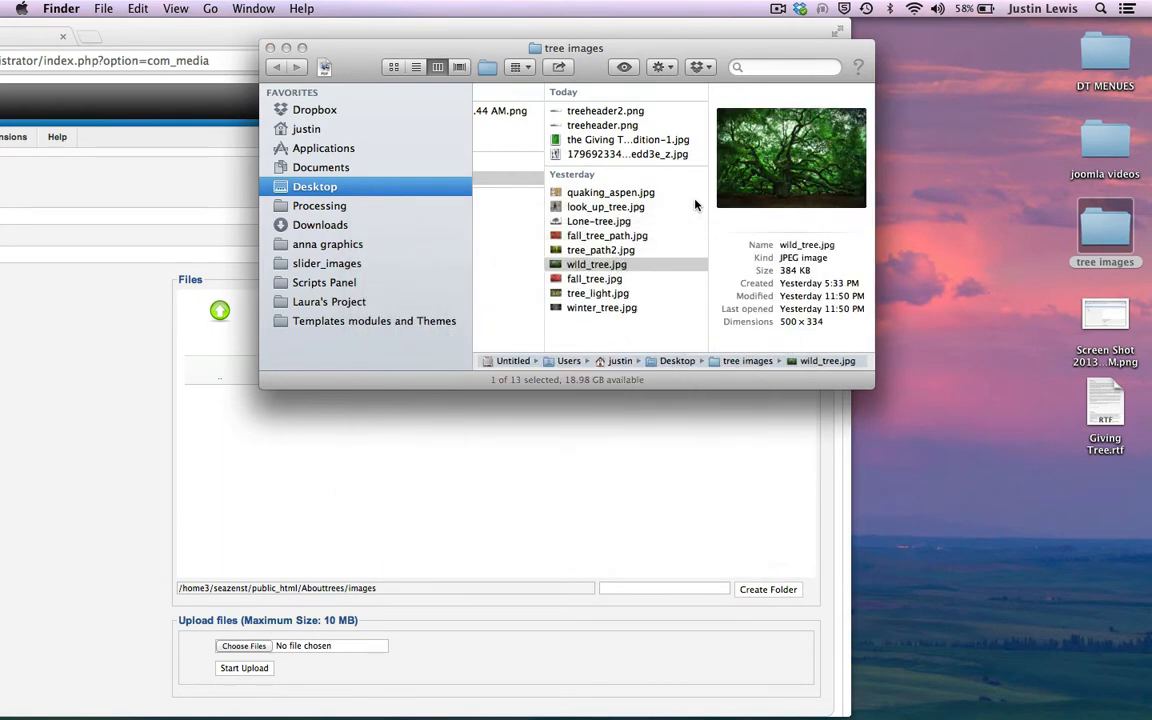
{"action": "left_click", "coordinate": [269, 47]}
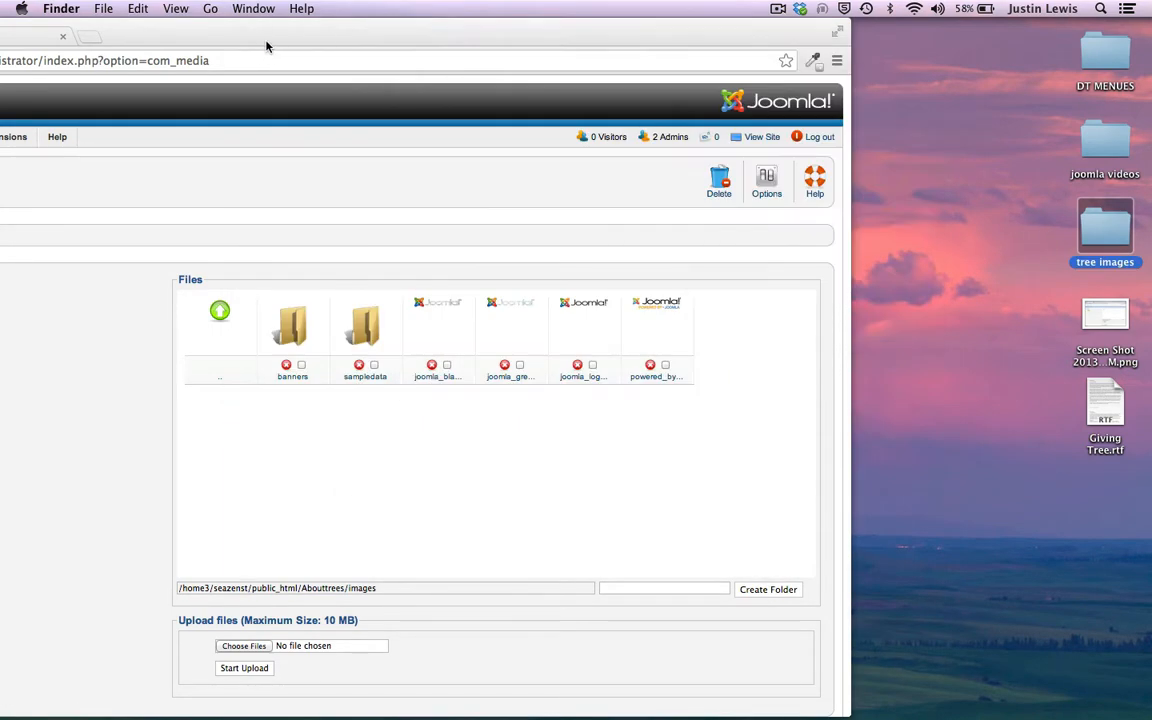
Create a media folder named tree_images inside the images directory and open it
{"action": "left_click_drag", "start_coordinate": [262, 42], "coordinate": [599, 16]}
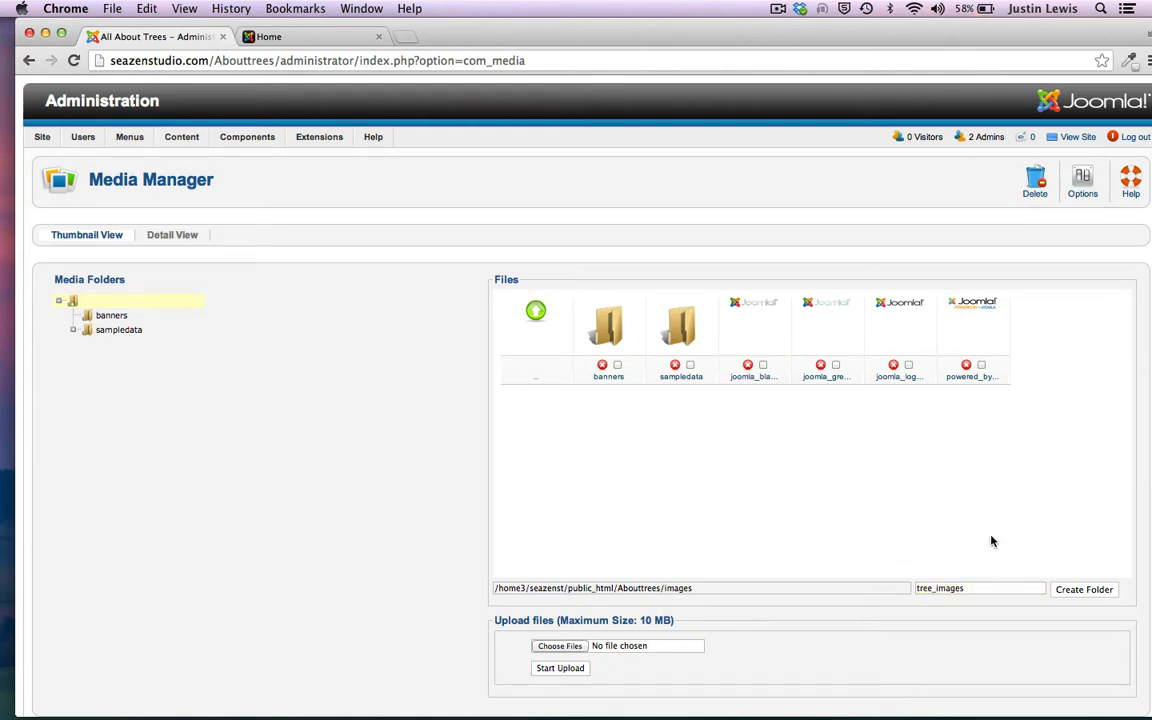
{"action": "left_click", "coordinate": [1084, 589]}
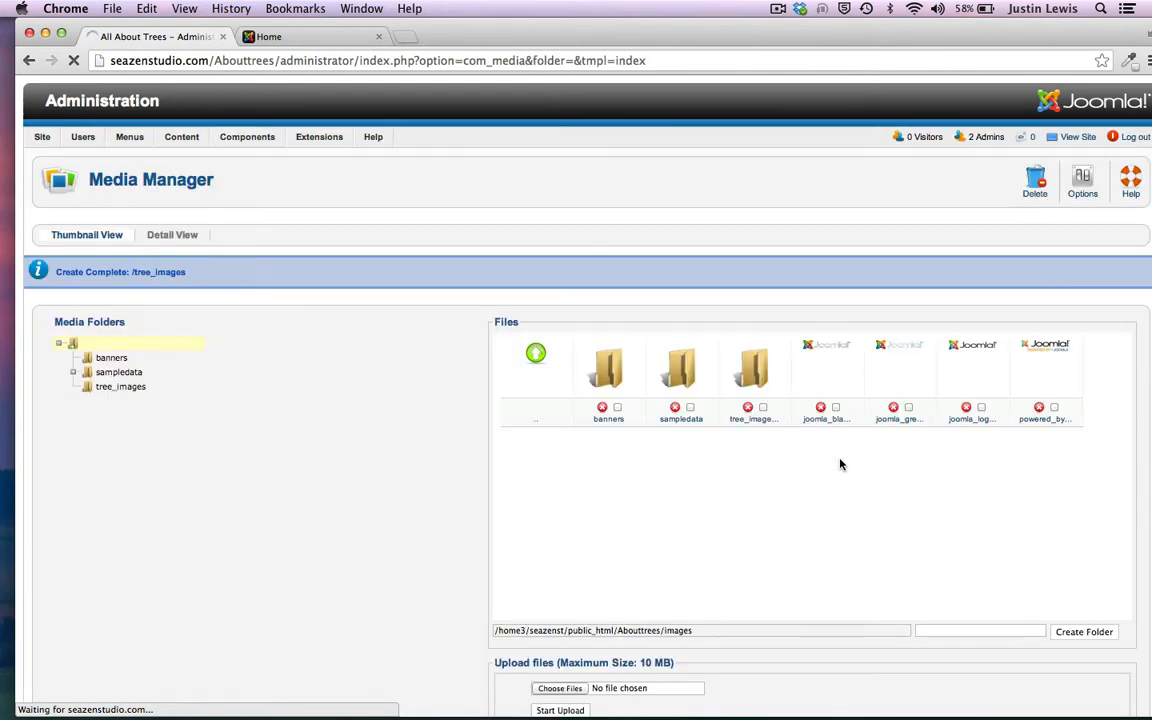
{"action": "left_click", "coordinate": [751, 366]}
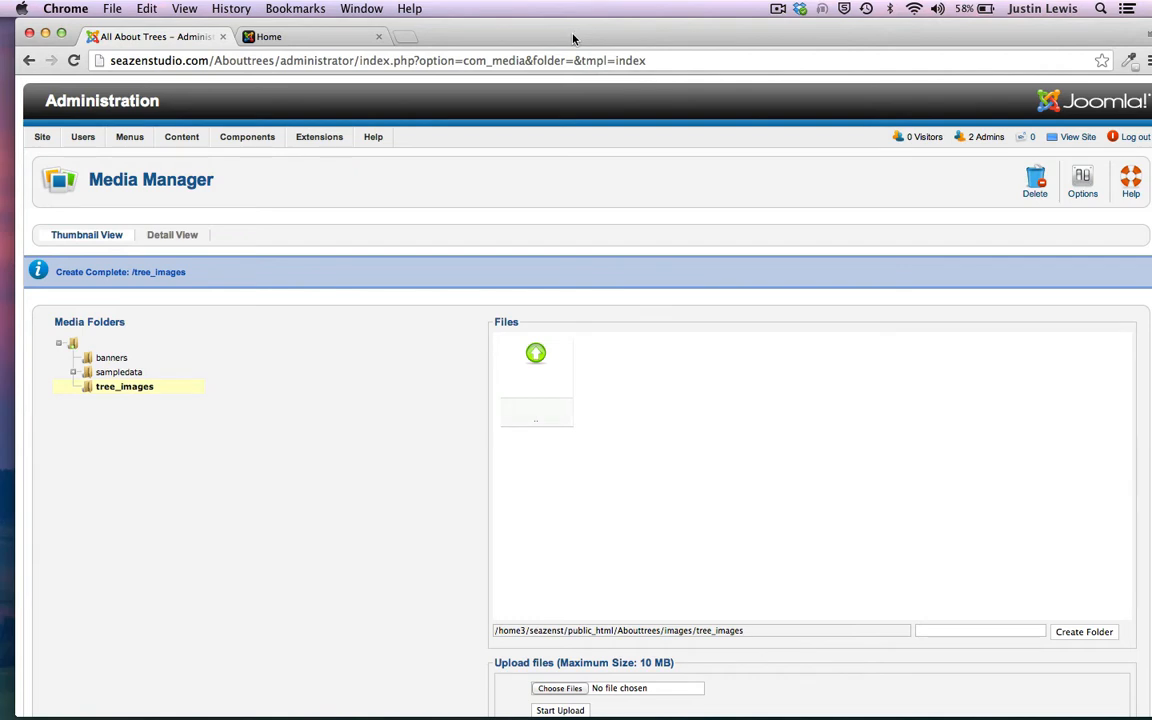
Start choosing files to upload into tree_images and preview the pictures from quaking_aspen.jpg to winter_tree.jpg
{"action": "left_click_drag", "start_coordinate": [573, 39], "coordinate": [564, 39]}
{"action": "scroll", "coordinate": [541, 391], "scroll_direction": "down", "scroll_amount": 3}
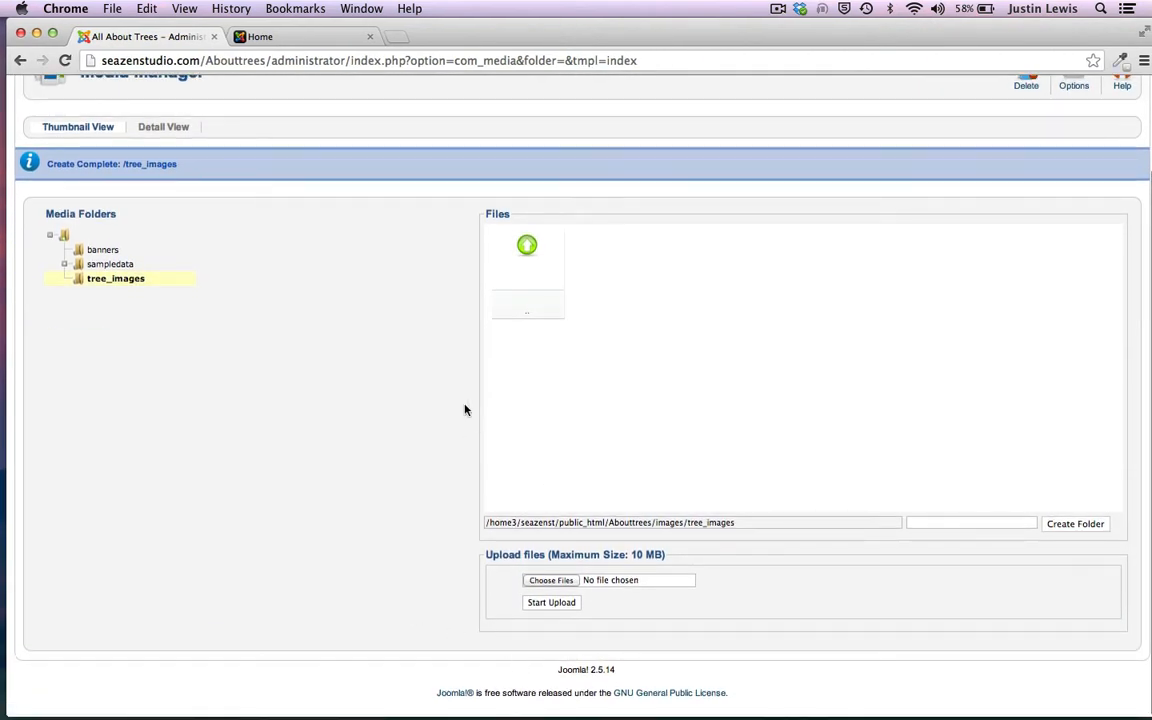
{"action": "left_click", "coordinate": [549, 582]}
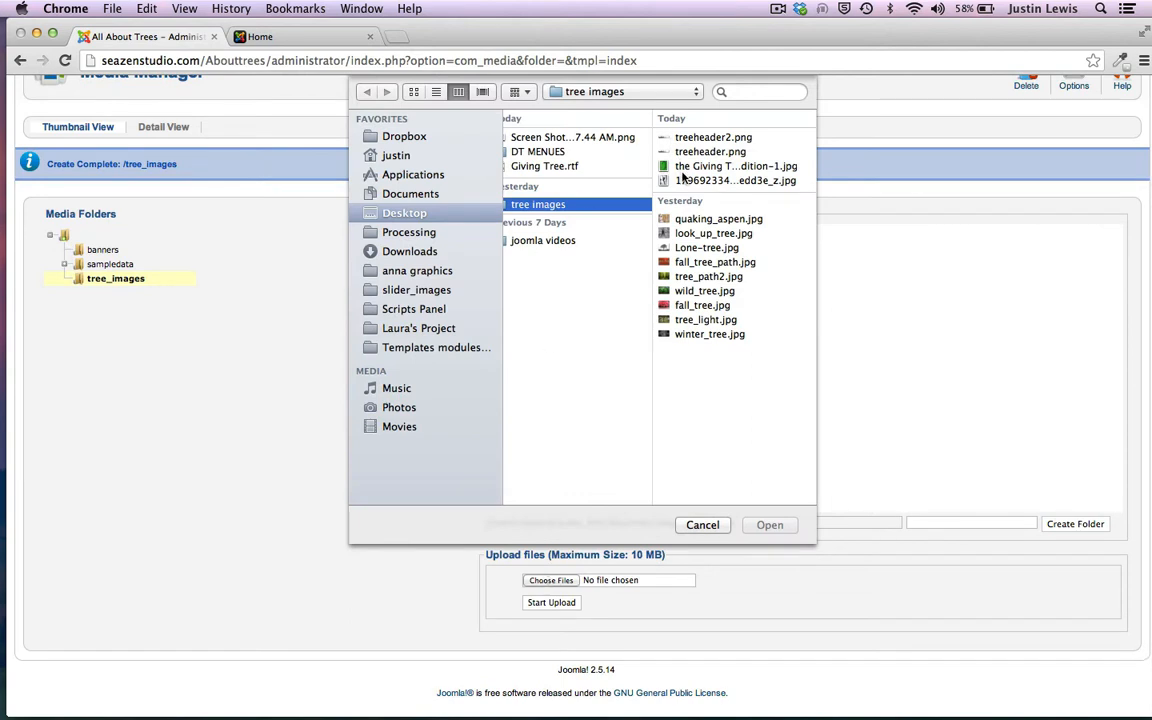
{"action": "left_click", "coordinate": [689, 220]}
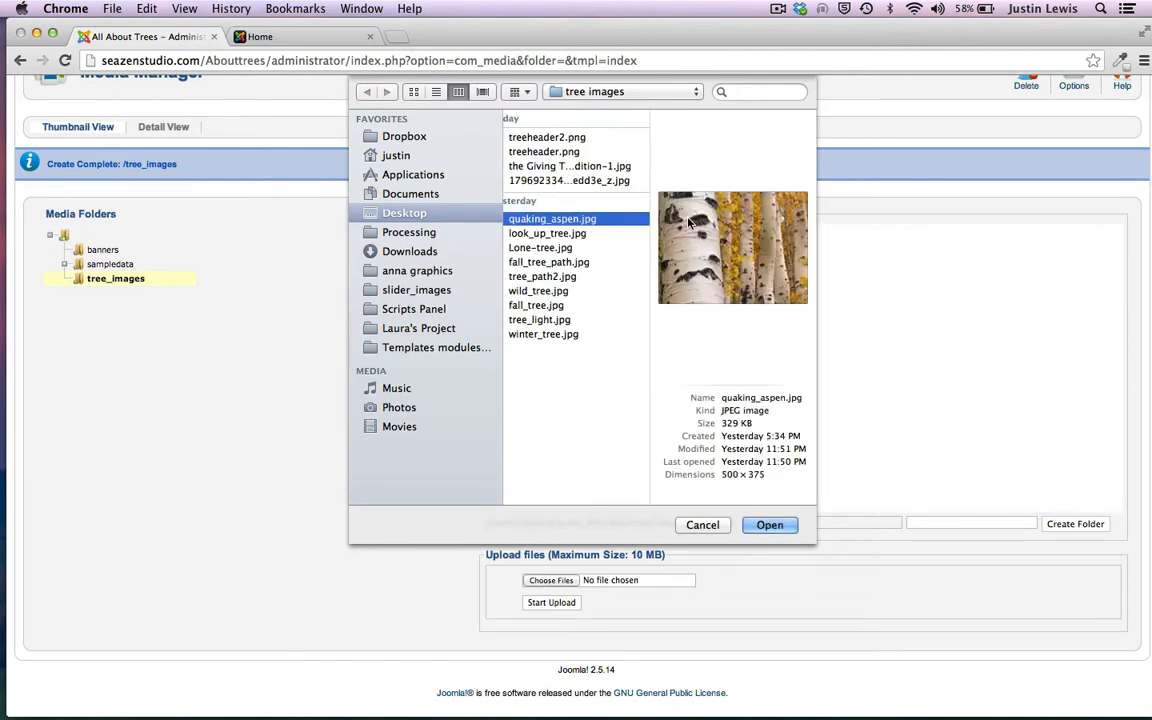
{"action": "key", "text": "Down"}
{"action": "key", "text": "Down"}
{"action": "key", "text": "Down"}
{"action": "key", "text": "Down"}
{"action": "key", "text": "Down"}
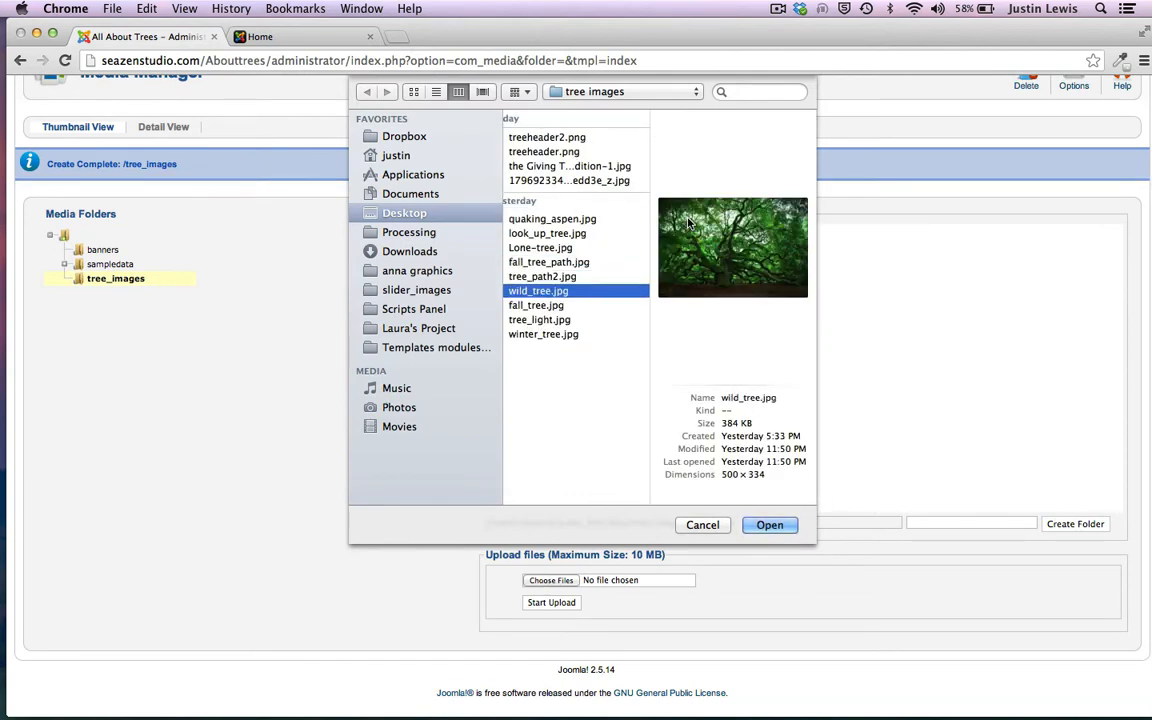
{"action": "key", "text": "Down"}
{"action": "key", "text": "Down"}
{"action": "key", "text": "Down"}
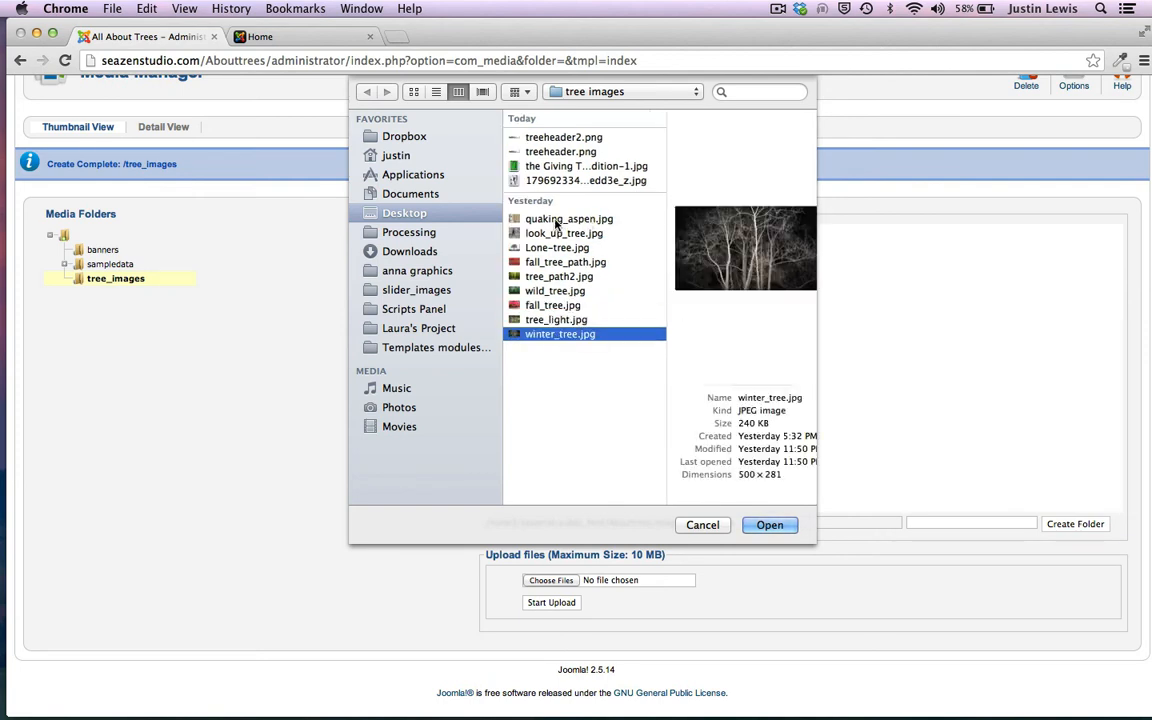
Upload the nine pictures from quaking_aspen.jpg through winter_tree.jpg to the tree_images folder
{"action": "left_click", "coordinate": [557, 221]}
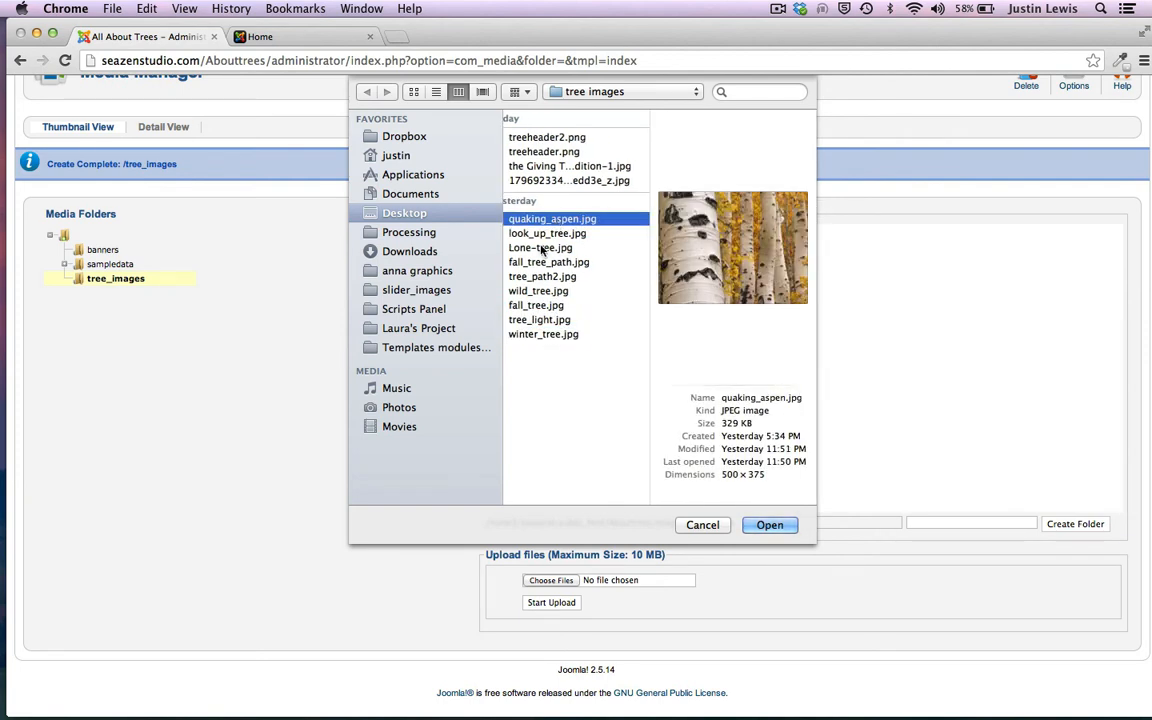
{"action": "left_click", "coordinate": [545, 335], "text": "shift"}
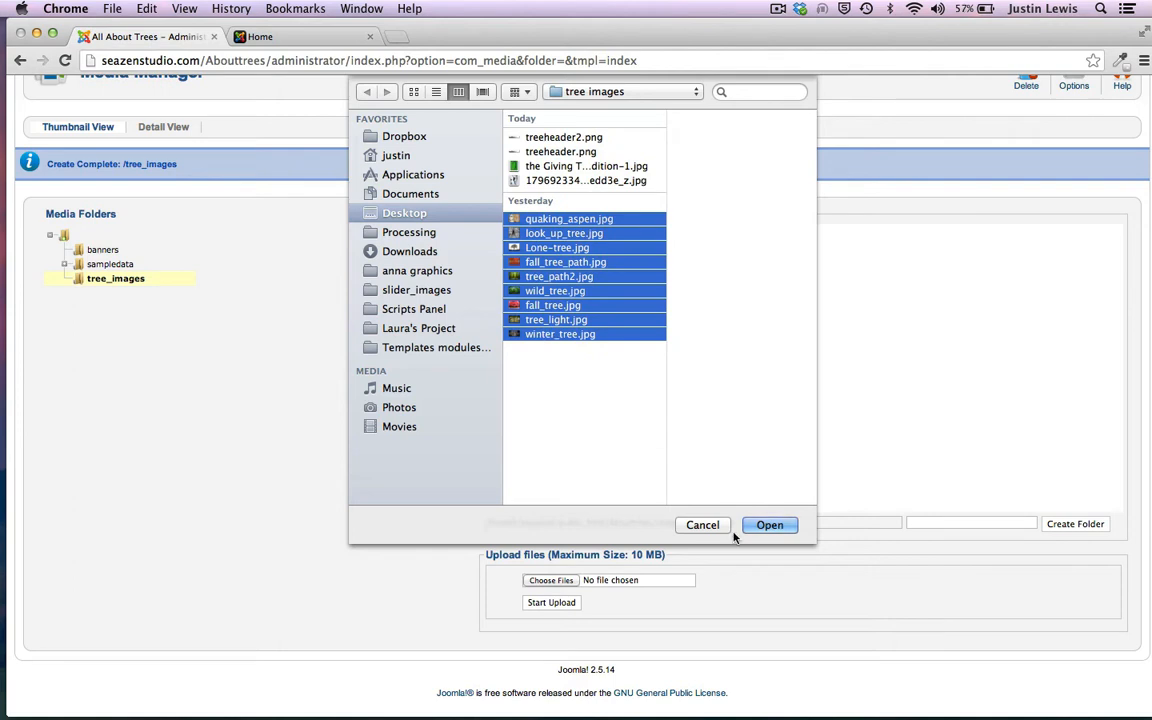
{"action": "left_click", "coordinate": [766, 527]}
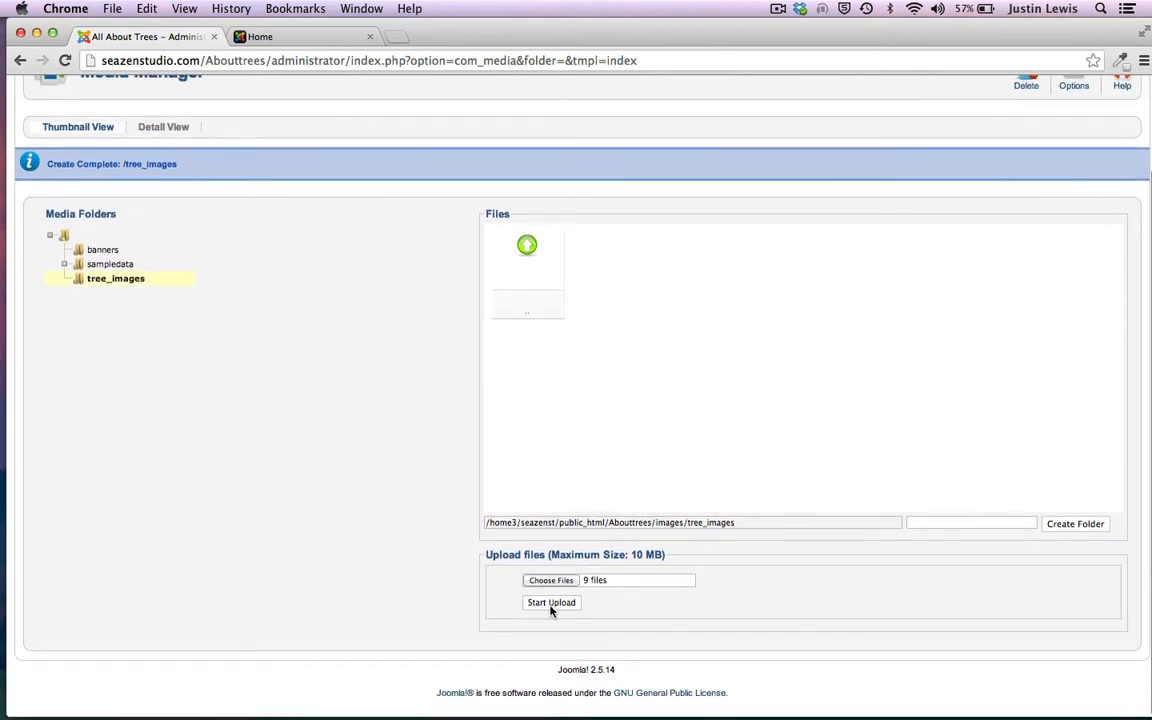
{"action": "left_click", "coordinate": [550, 603]}
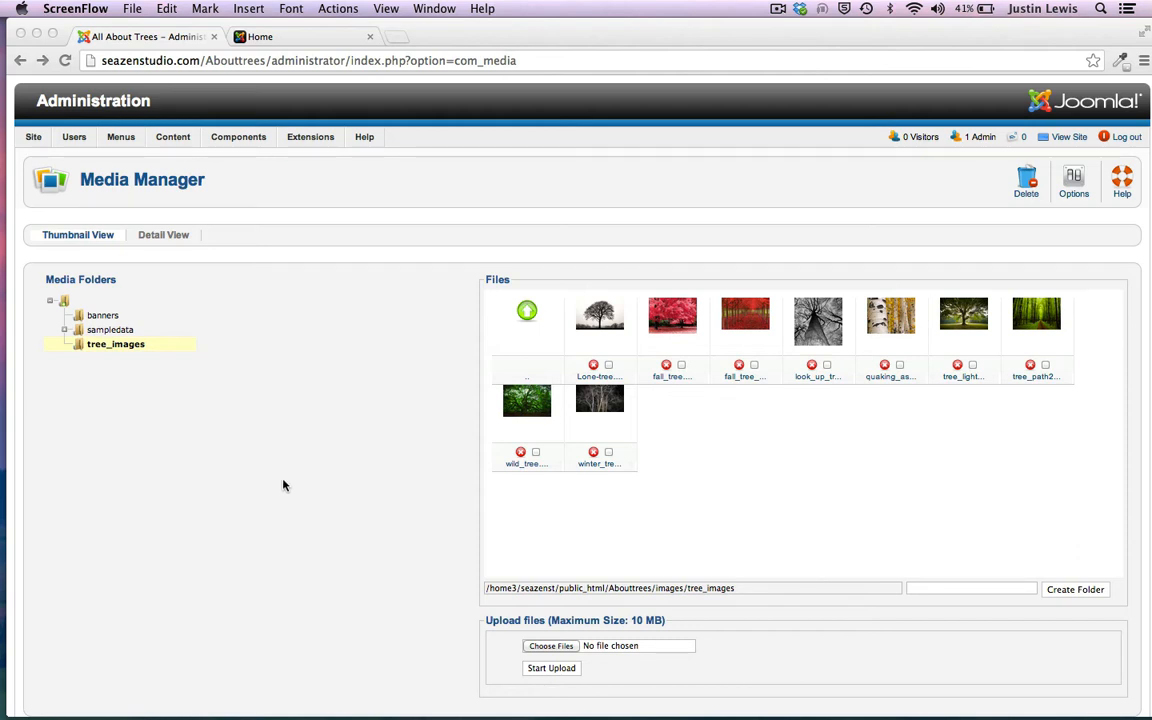
View the public home page of the tree site
{"action": "left_click", "coordinate": [316, 175]}
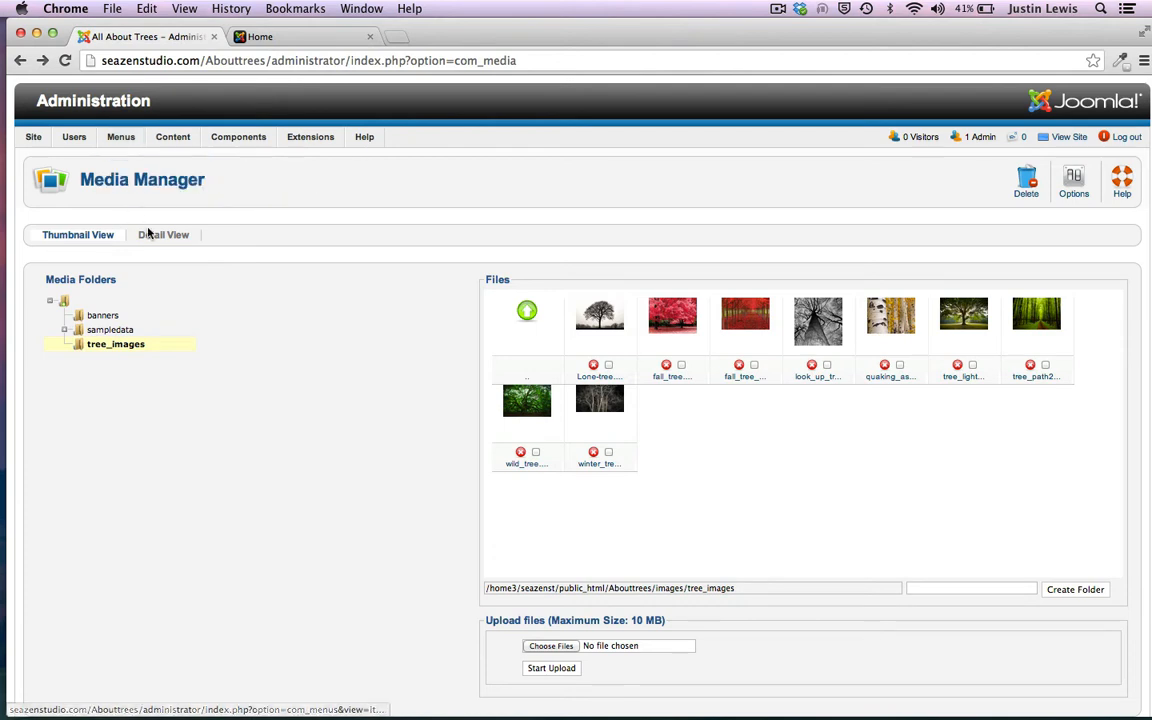
{"action": "mouse_move", "coordinate": [172, 140]}
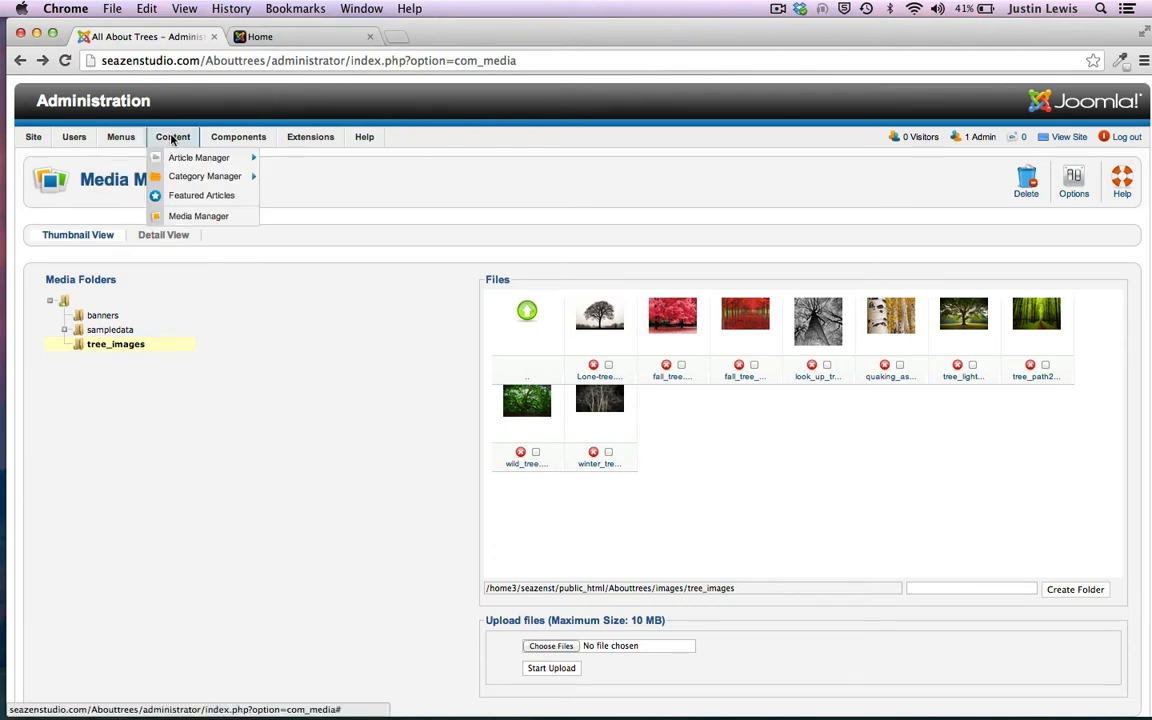
{"action": "left_click", "coordinate": [275, 38]}
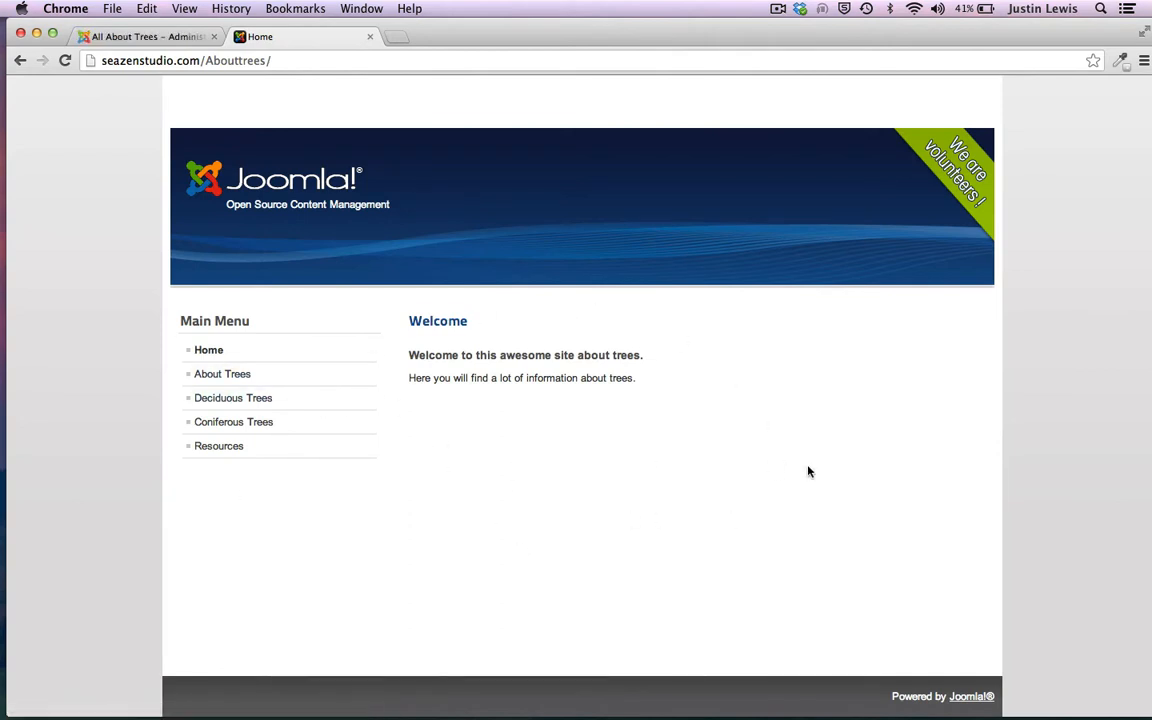
Return to the site administration and open the Welcome article for editing from the Article Manager
{"action": "left_click", "coordinate": [144, 40]}
{"action": "scroll", "coordinate": [239, 300], "scroll_direction": "down", "scroll_amount": 3}
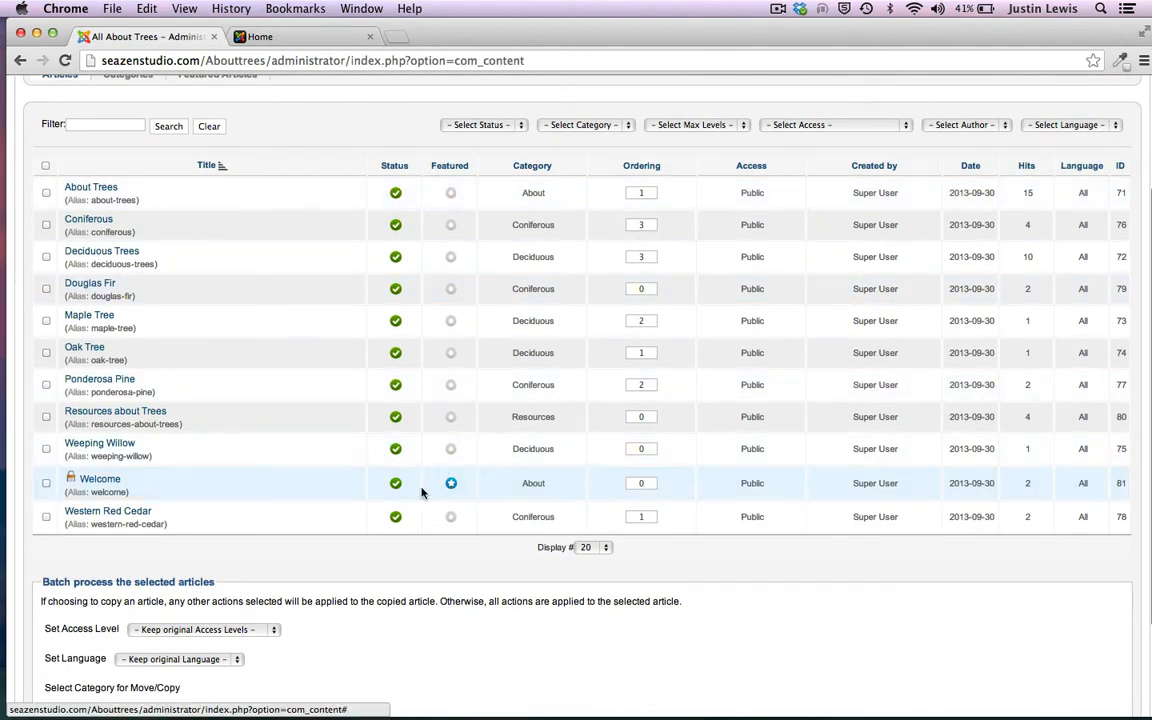
{"action": "left_click", "coordinate": [93, 480]}
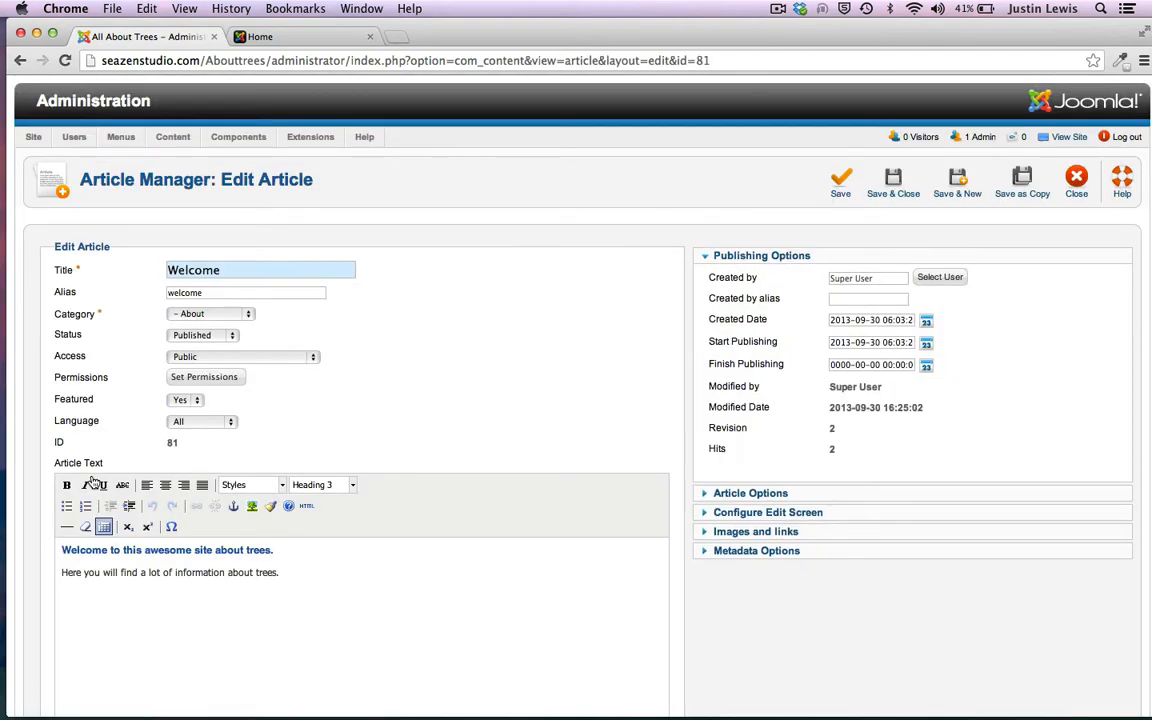
Examine the formatting of the heading and the paragraph in the Welcome article's text
{"action": "scroll", "coordinate": [97, 421], "scroll_direction": "down", "scroll_amount": 1}
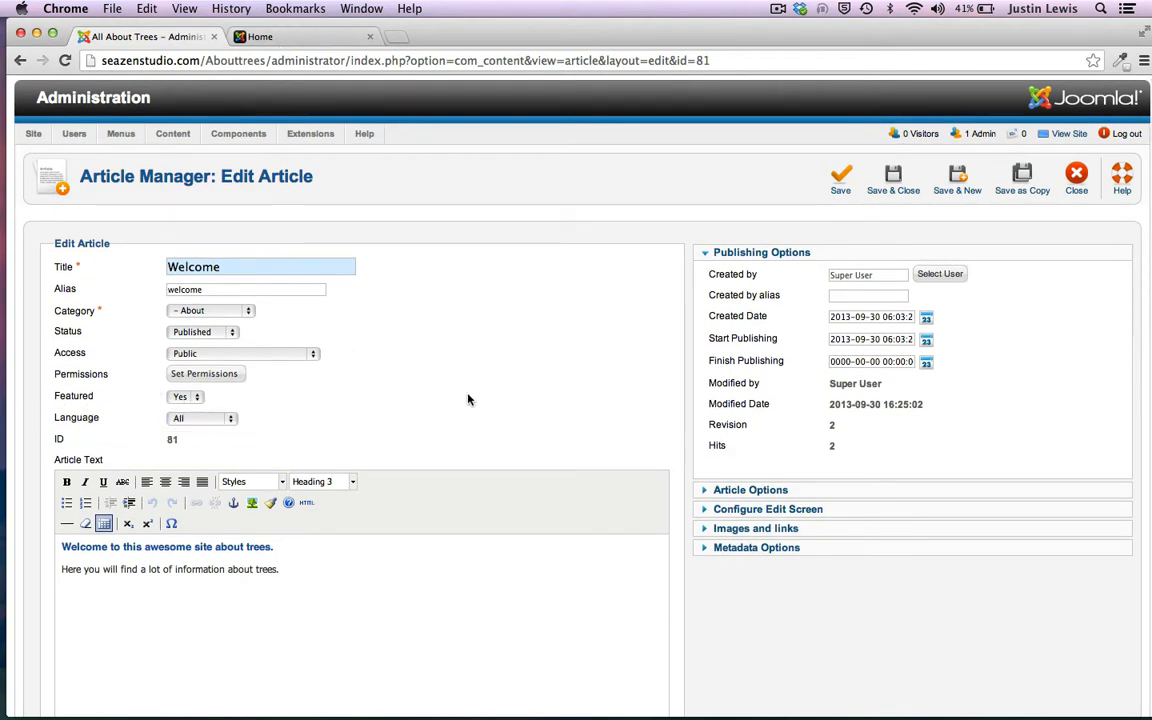
{"action": "scroll", "coordinate": [468, 399], "scroll_direction": "down", "scroll_amount": 2}
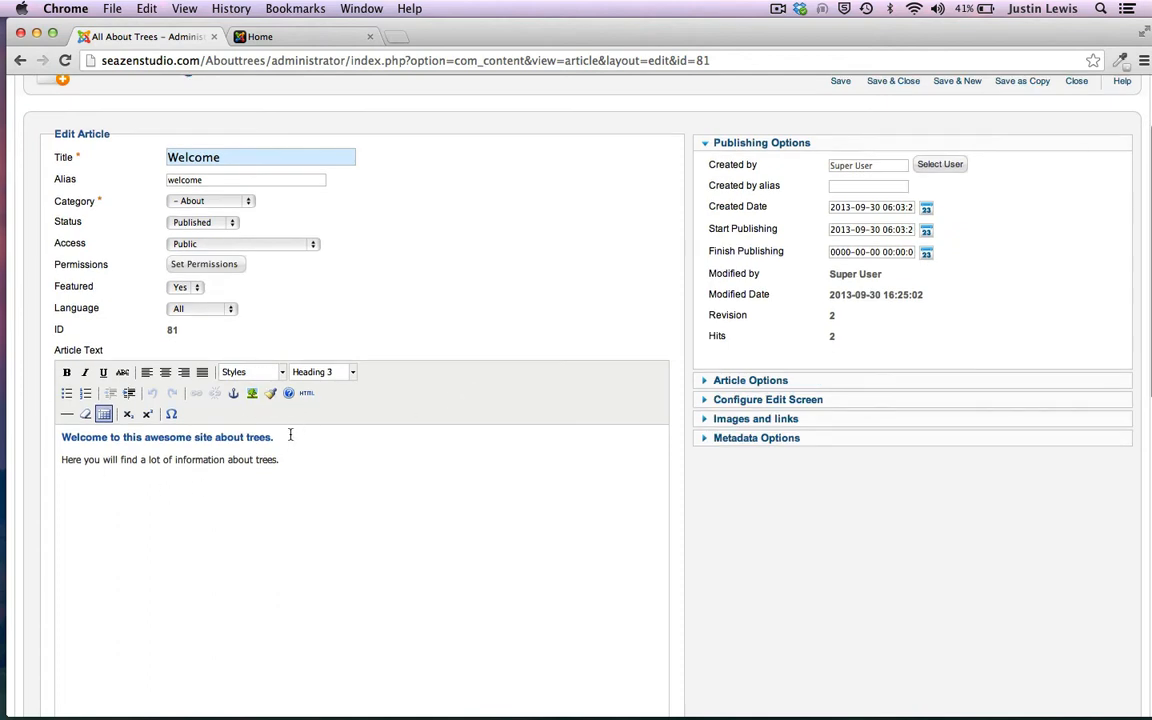
{"action": "left_click_drag", "start_coordinate": [288, 436], "coordinate": [184, 425]}
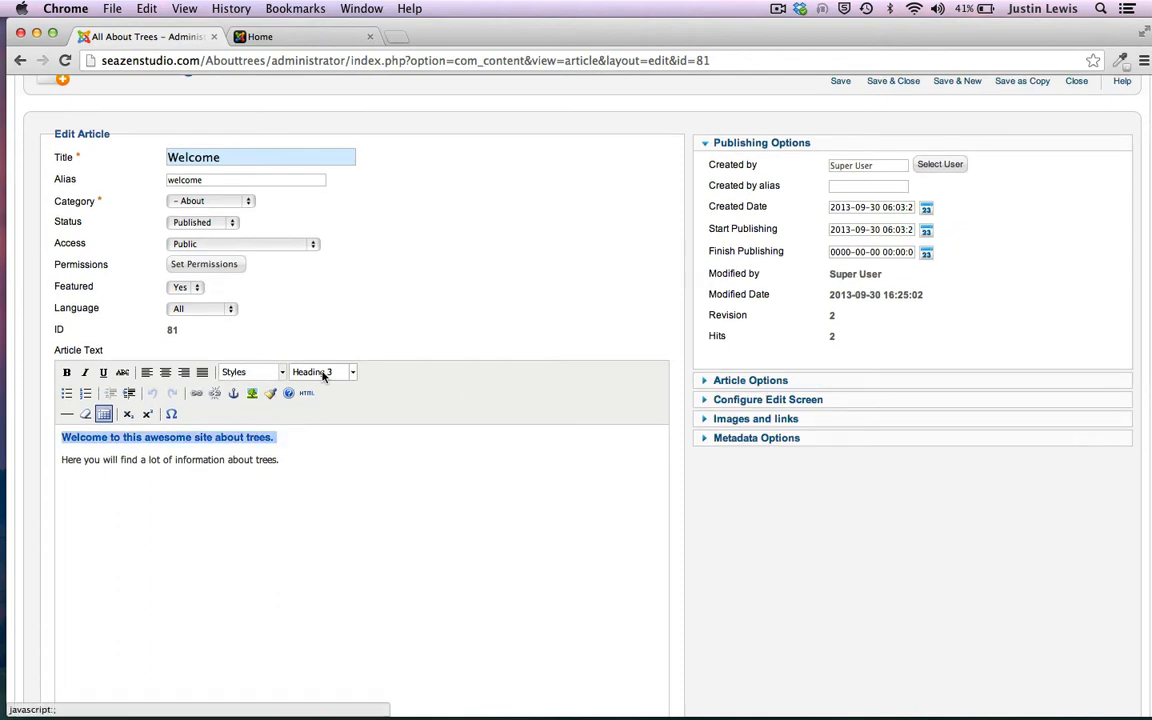
{"action": "left_click_drag", "start_coordinate": [296, 460], "coordinate": [52, 463]}
Show the Welcome article's text as HTML source and switch back to the visual editor
{"action": "scroll", "coordinate": [512, 278], "scroll_direction": "down", "scroll_amount": 5}
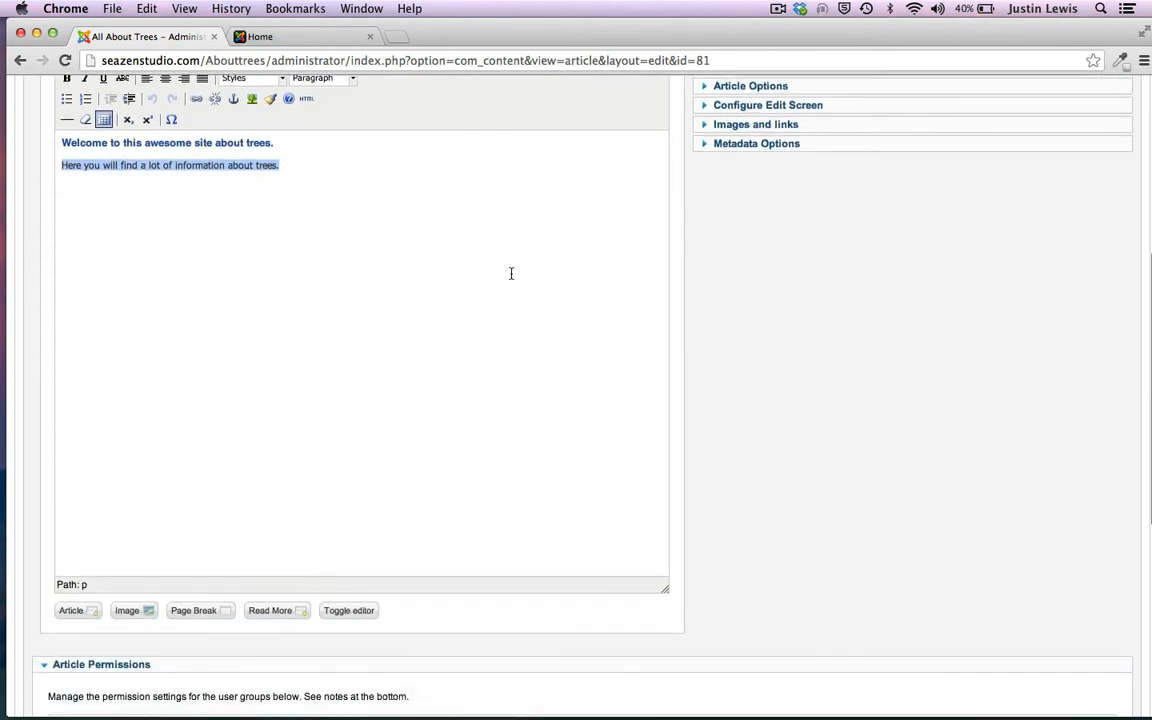
{"action": "left_click", "coordinate": [360, 603]}
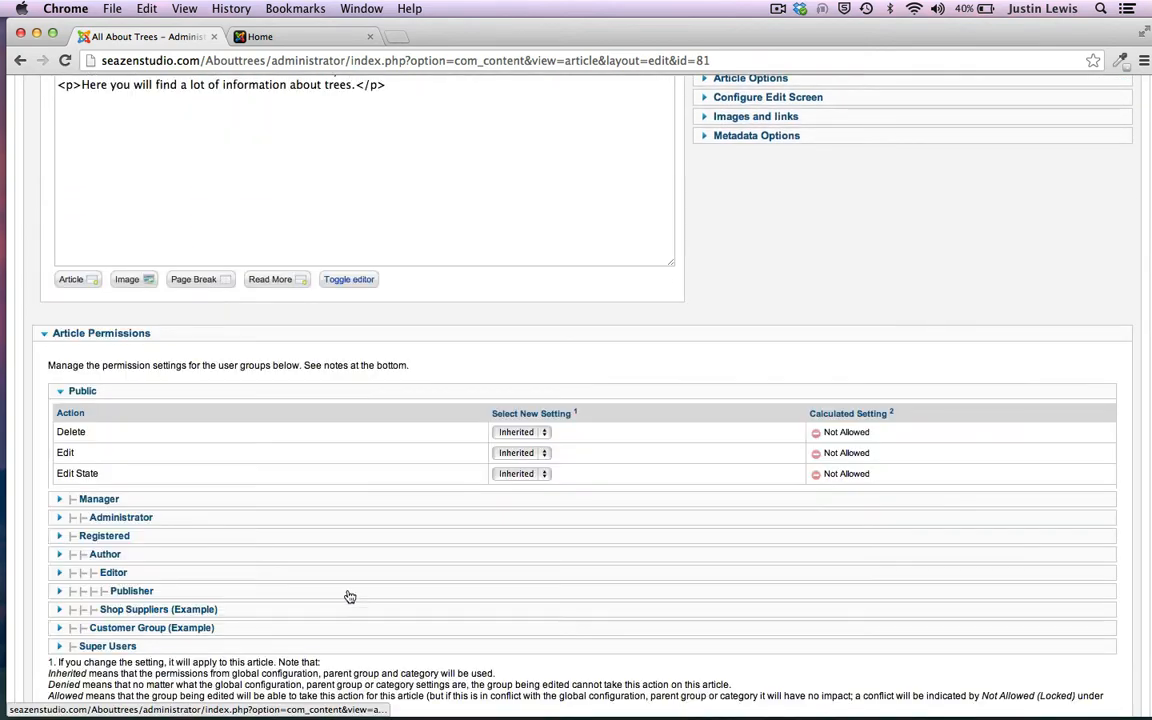
{"action": "scroll", "coordinate": [211, 267], "scroll_direction": "up", "scroll_amount": 3}
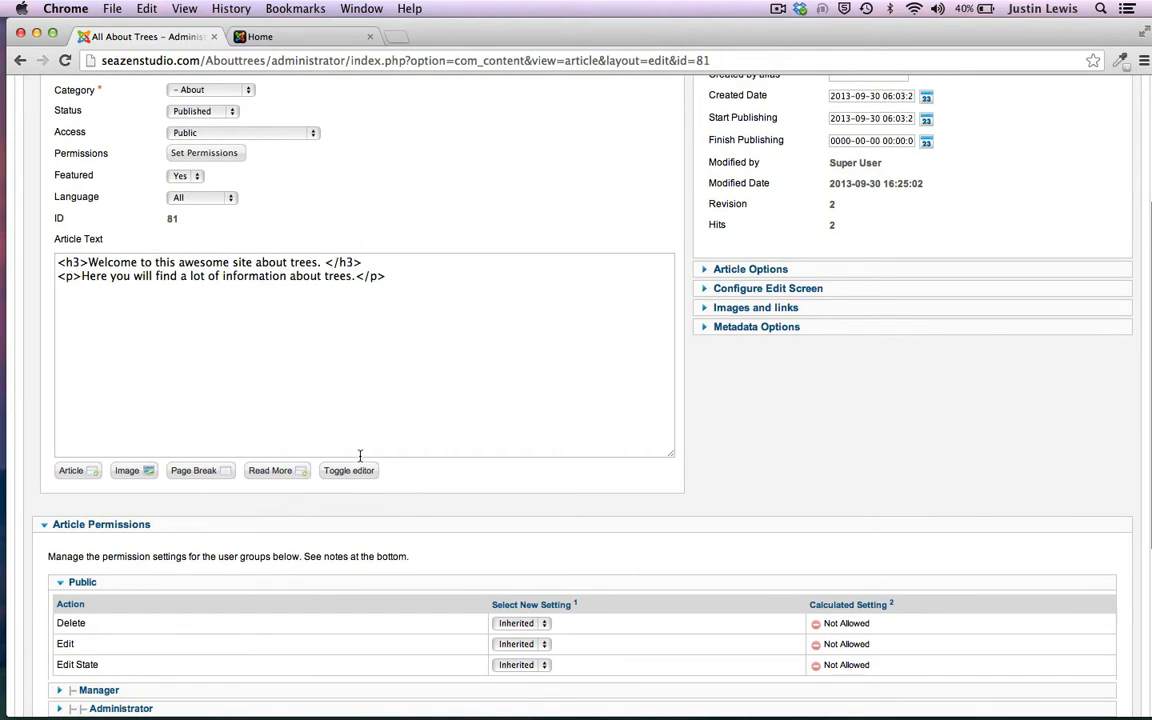
{"action": "left_click", "coordinate": [332, 472]}
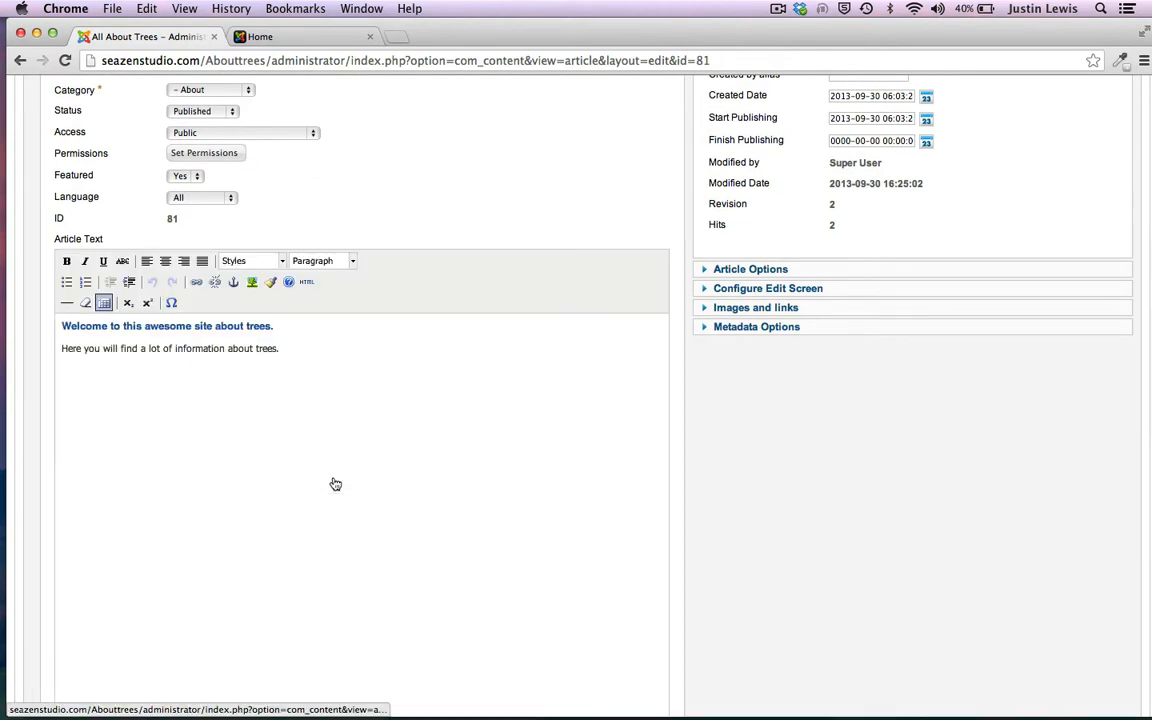
Make the word "find" bold in the Welcome article's paragraph
{"action": "double_click", "coordinate": [126, 350]}
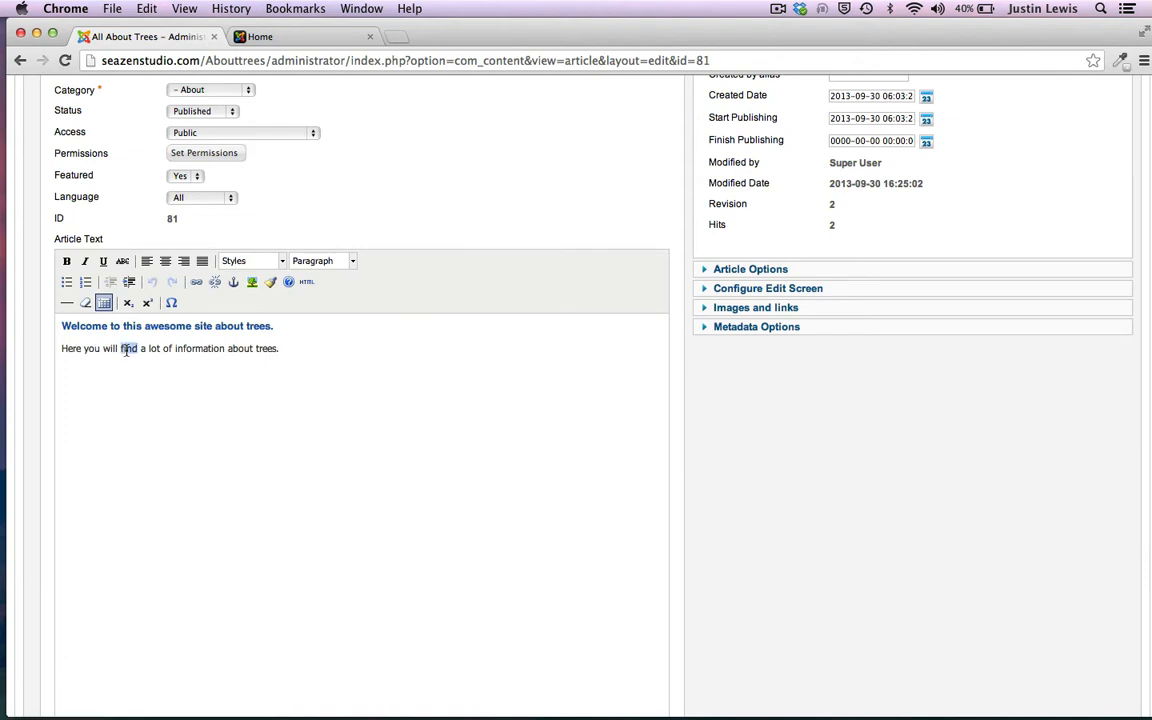
{"action": "left_click", "coordinate": [66, 261]}
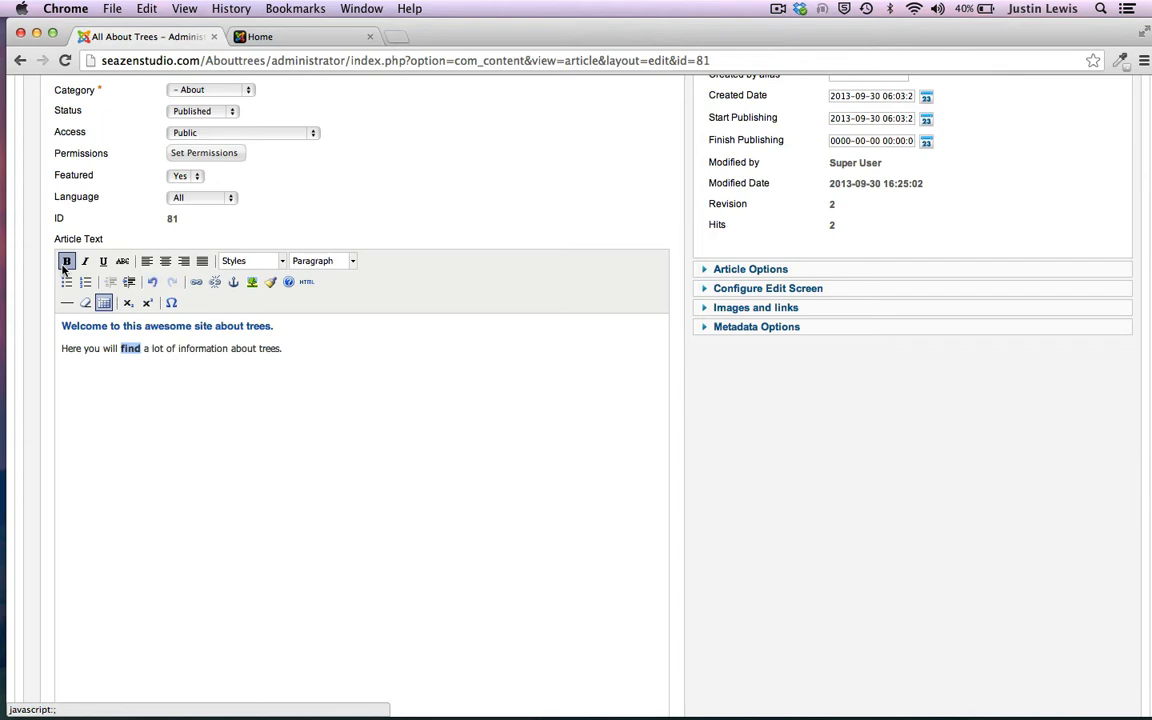
{"action": "scroll", "coordinate": [472, 297], "scroll_direction": "down", "scroll_amount": 5}
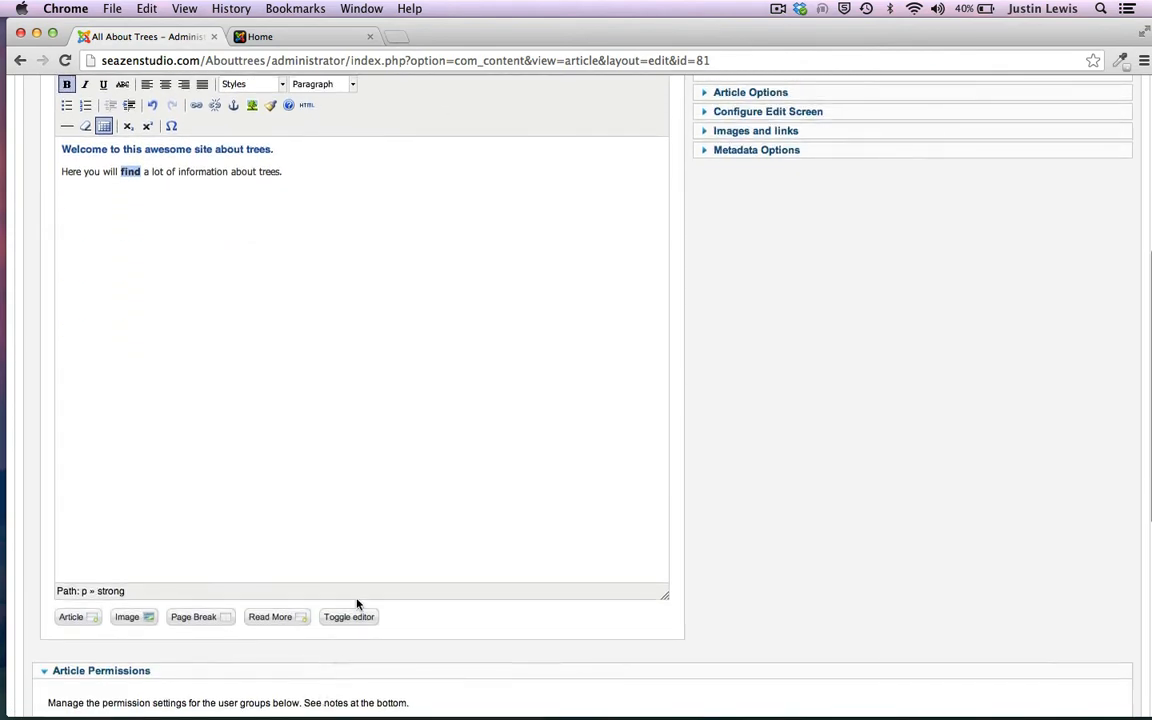
Check how the bold word "find" is marked up in the article's HTML source and return to the visual editor
{"action": "left_click", "coordinate": [355, 618]}
{"action": "scroll", "coordinate": [210, 290], "scroll_direction": "up", "scroll_amount": 3}
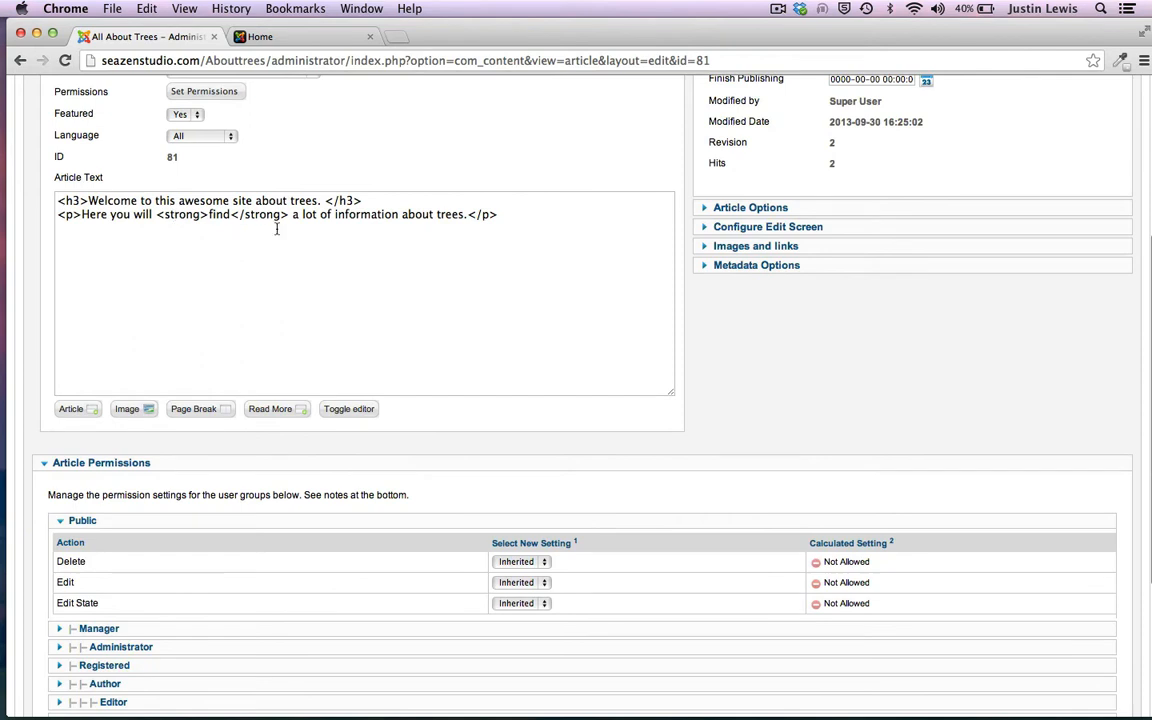
{"action": "left_click", "coordinate": [345, 408]}
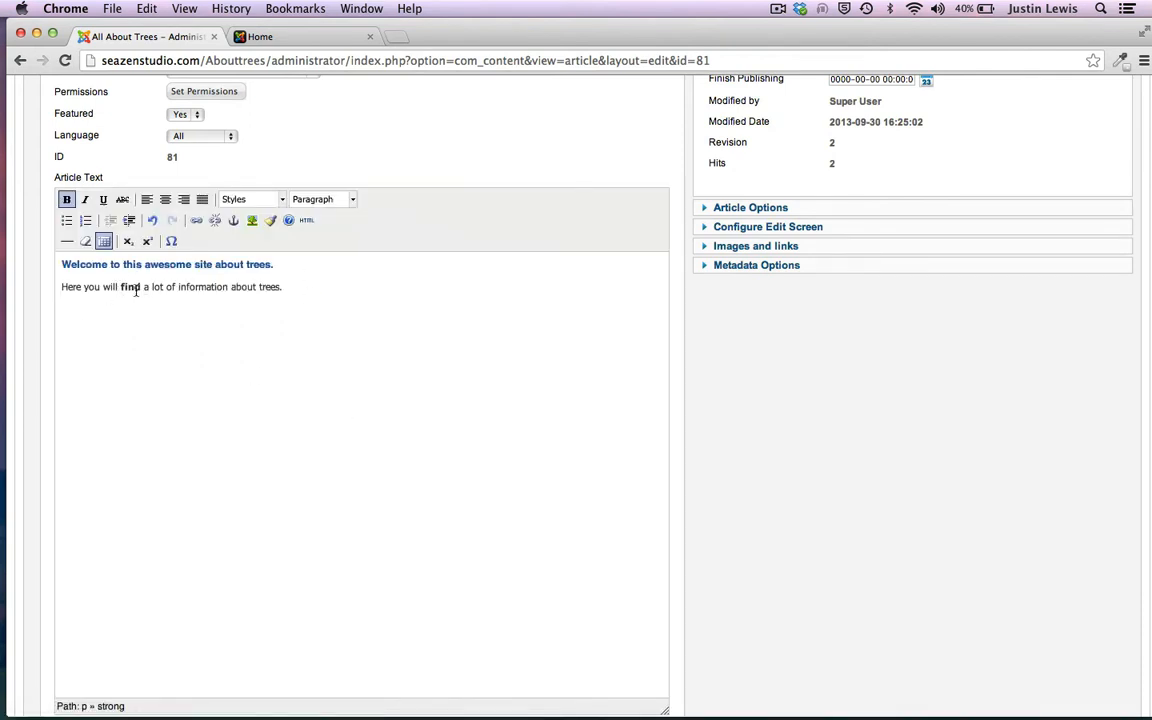
Make the word "information" bold by adding <strong> tags around it in the HTML source, and return to the visual editor
{"action": "double_click", "coordinate": [200, 290]}
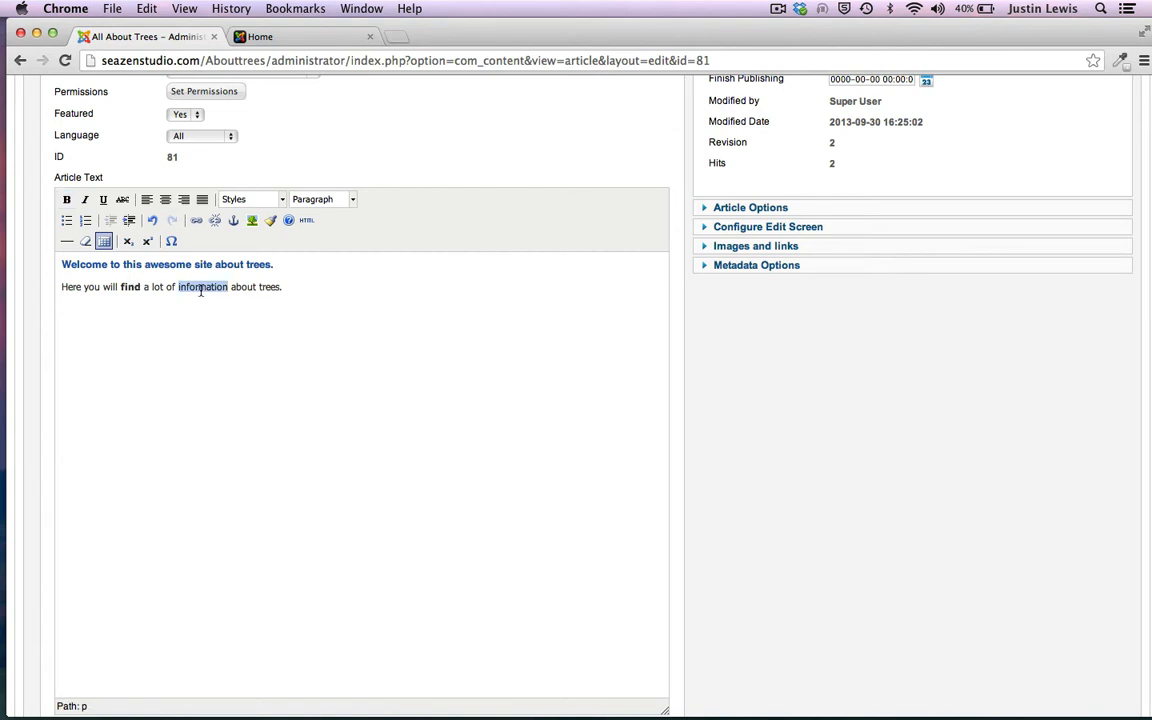
{"action": "scroll", "coordinate": [761, 473], "scroll_direction": "down", "scroll_amount": 2}
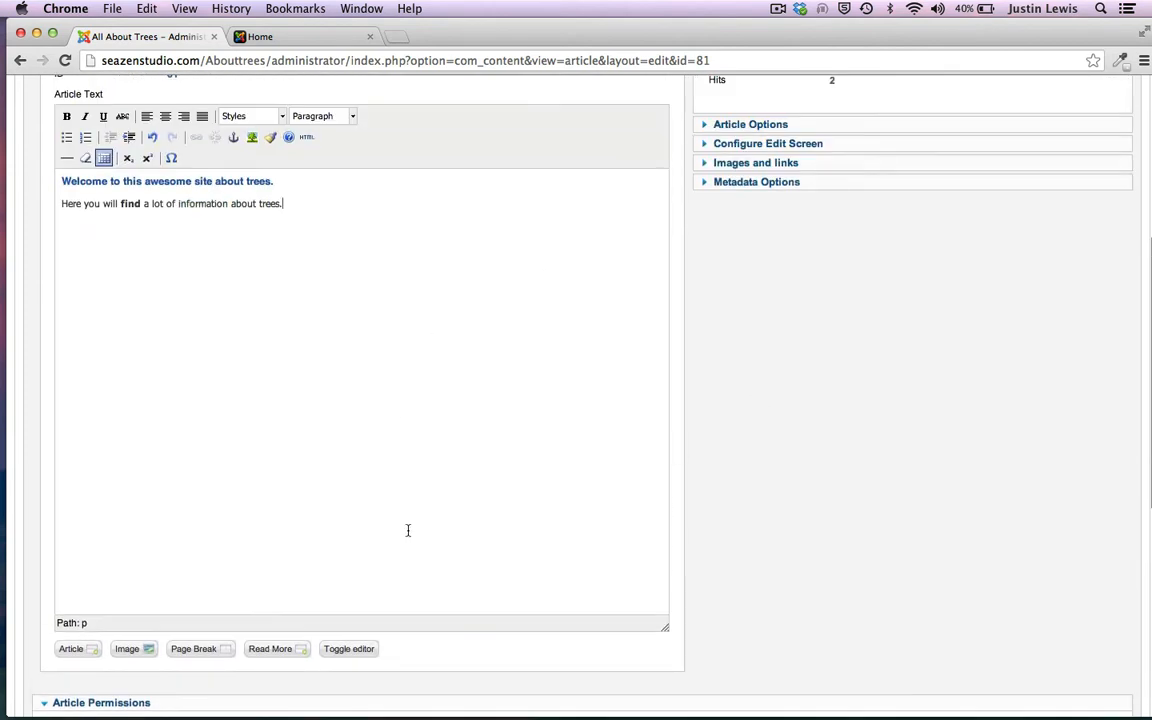
{"action": "left_click", "coordinate": [365, 648]}
{"action": "scroll", "coordinate": [308, 450], "scroll_direction": "up", "scroll_amount": 3}
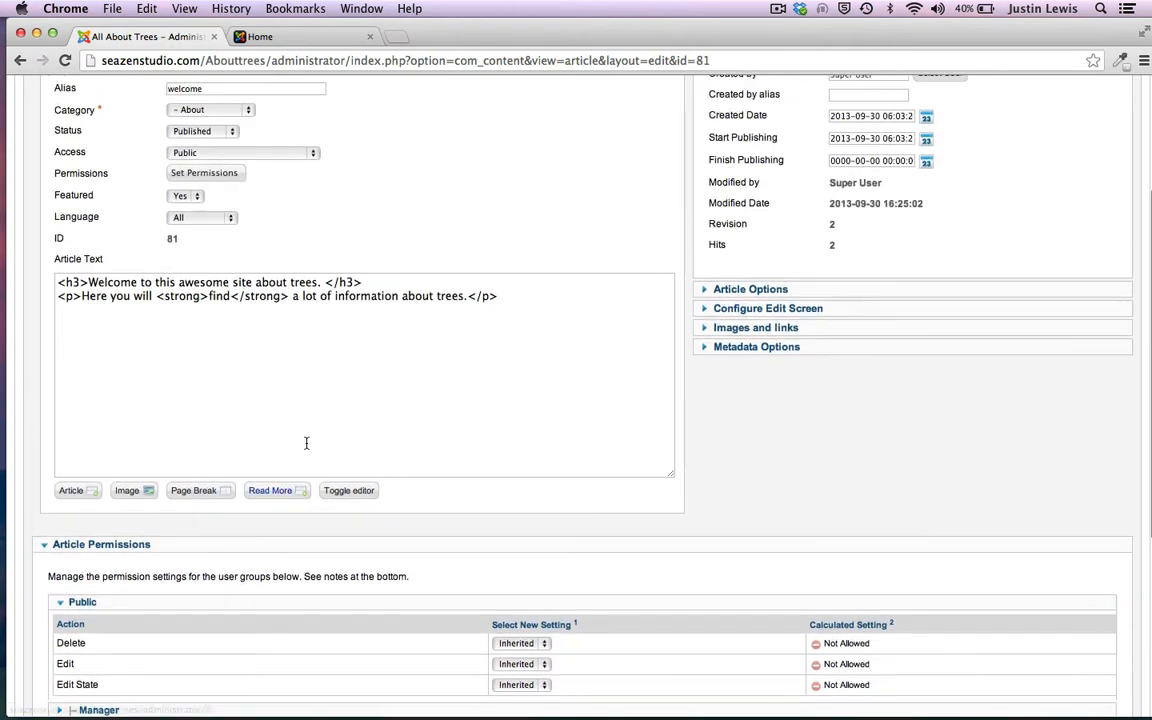
{"action": "left_click", "coordinate": [333, 297]}
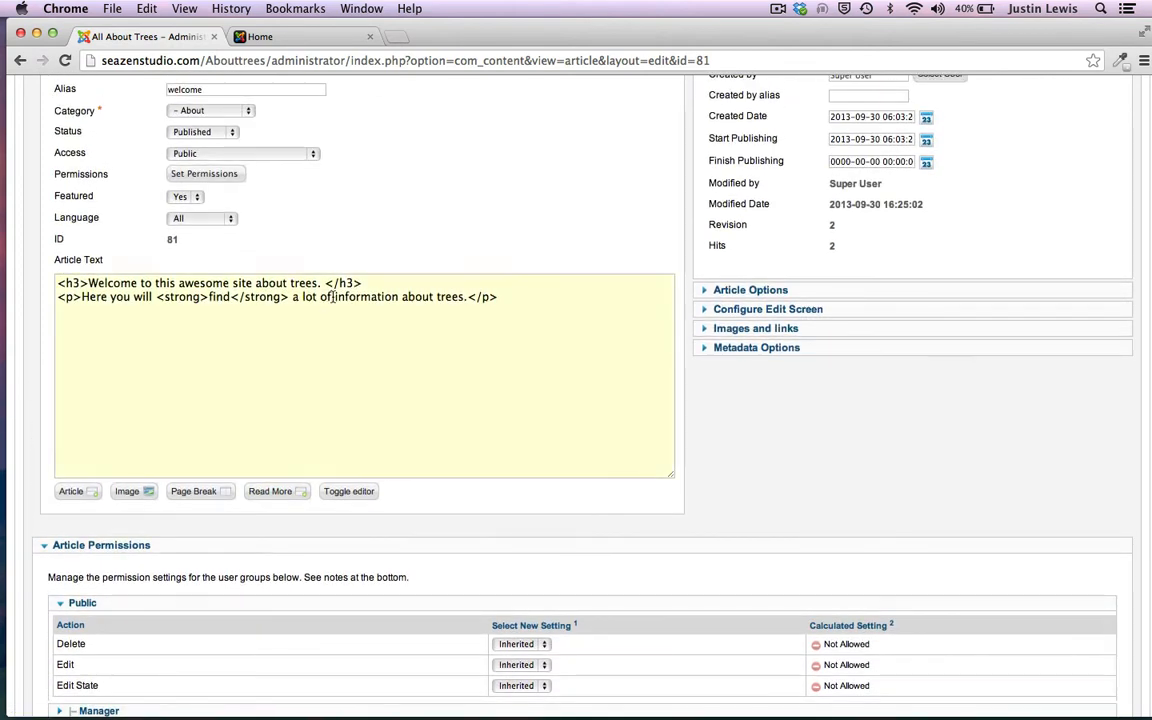
{"action": "type", "text": "<strong>"}
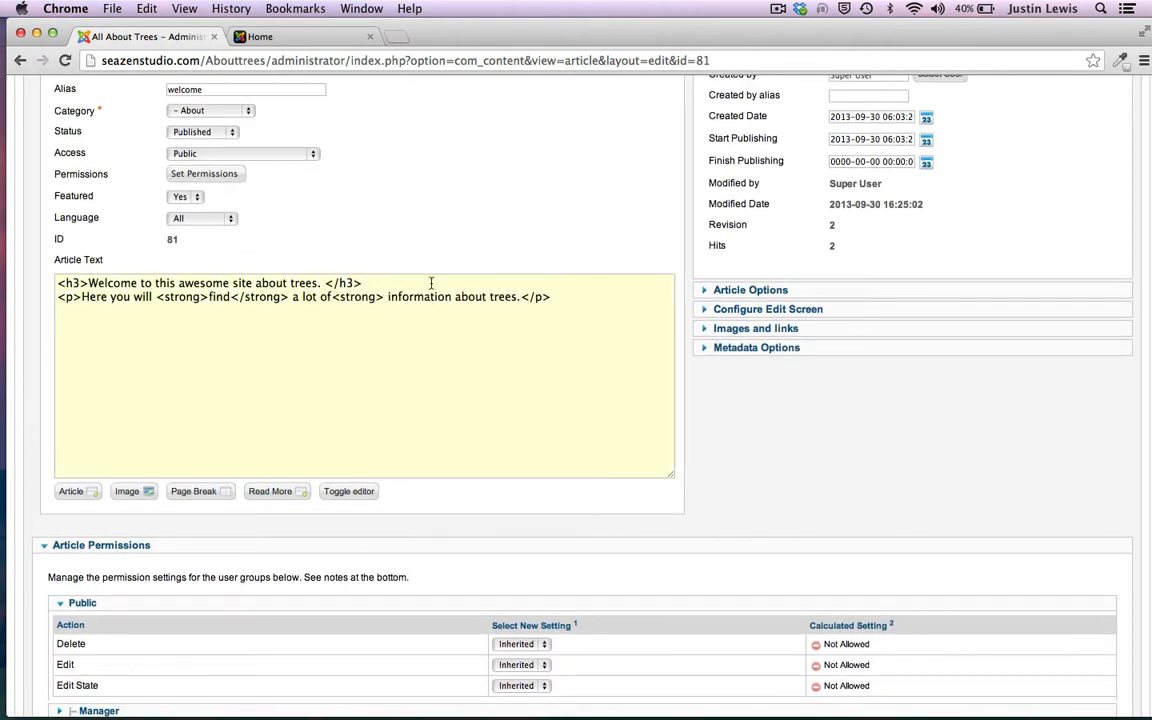
{"action": "left_click", "coordinate": [453, 297]}
{"action": "type", "text": "</strong"}
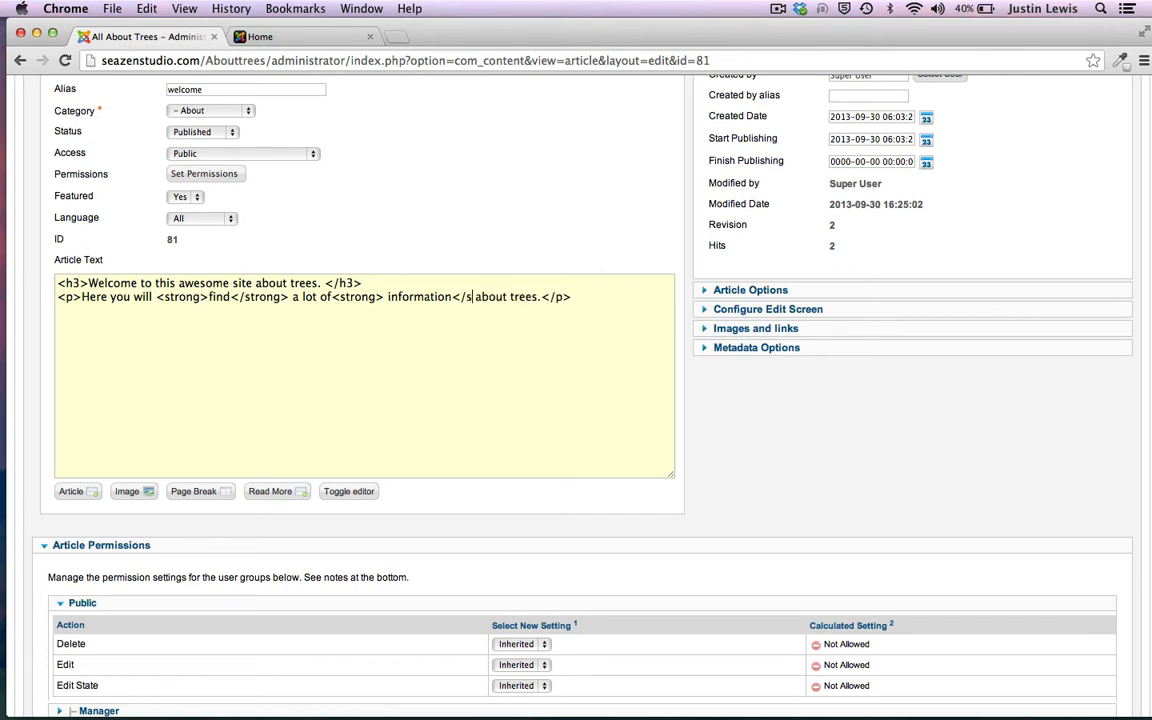
{"action": "type", "text": ">"}
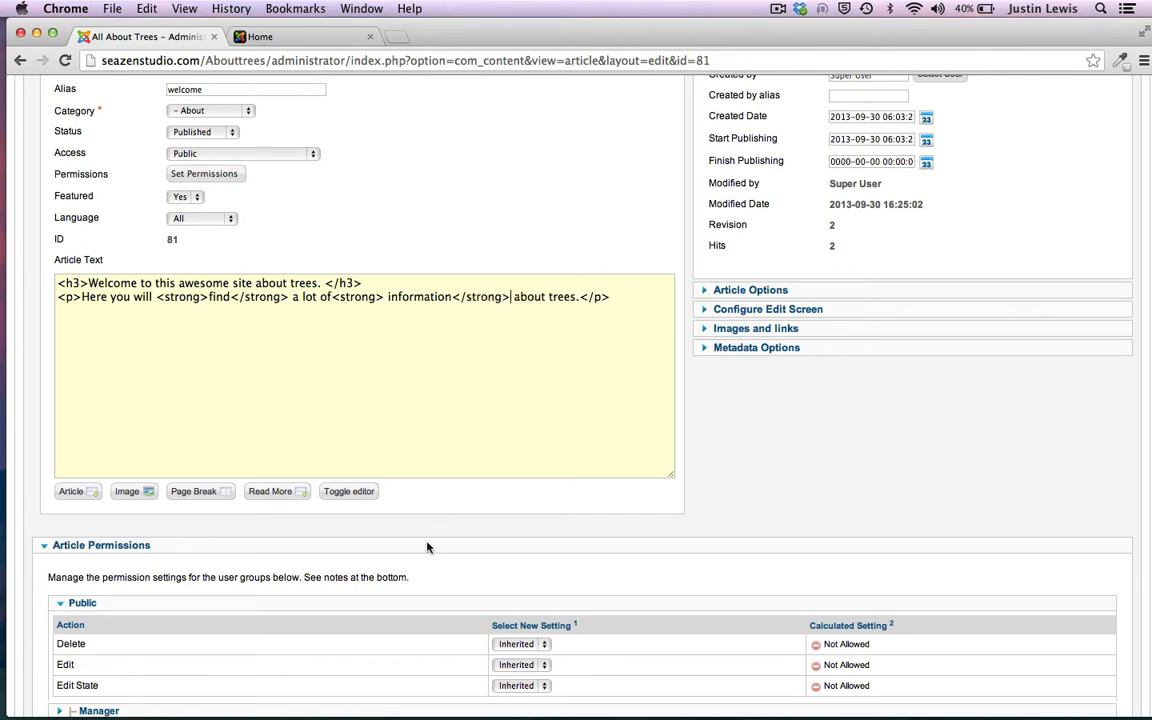
{"action": "left_click", "coordinate": [348, 492]}
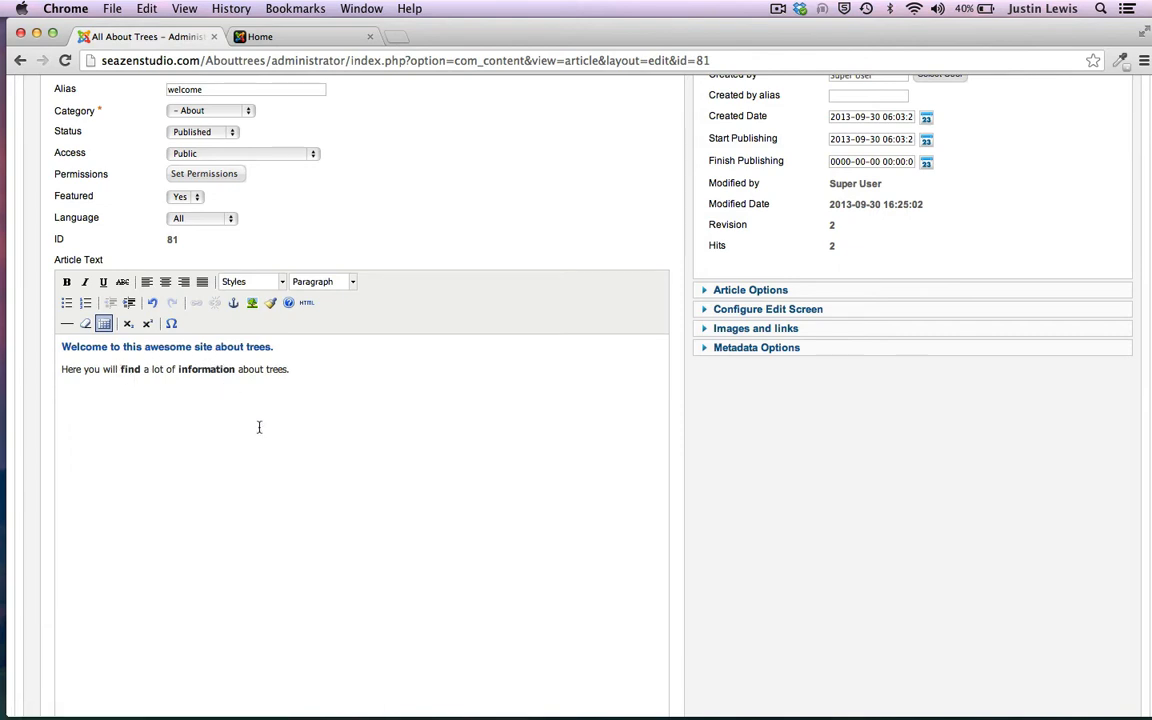
Italicize the word "trees" at the end of the paragraph and start a new line below it
{"action": "scroll", "coordinate": [257, 427], "scroll_direction": "down", "scroll_amount": 1}
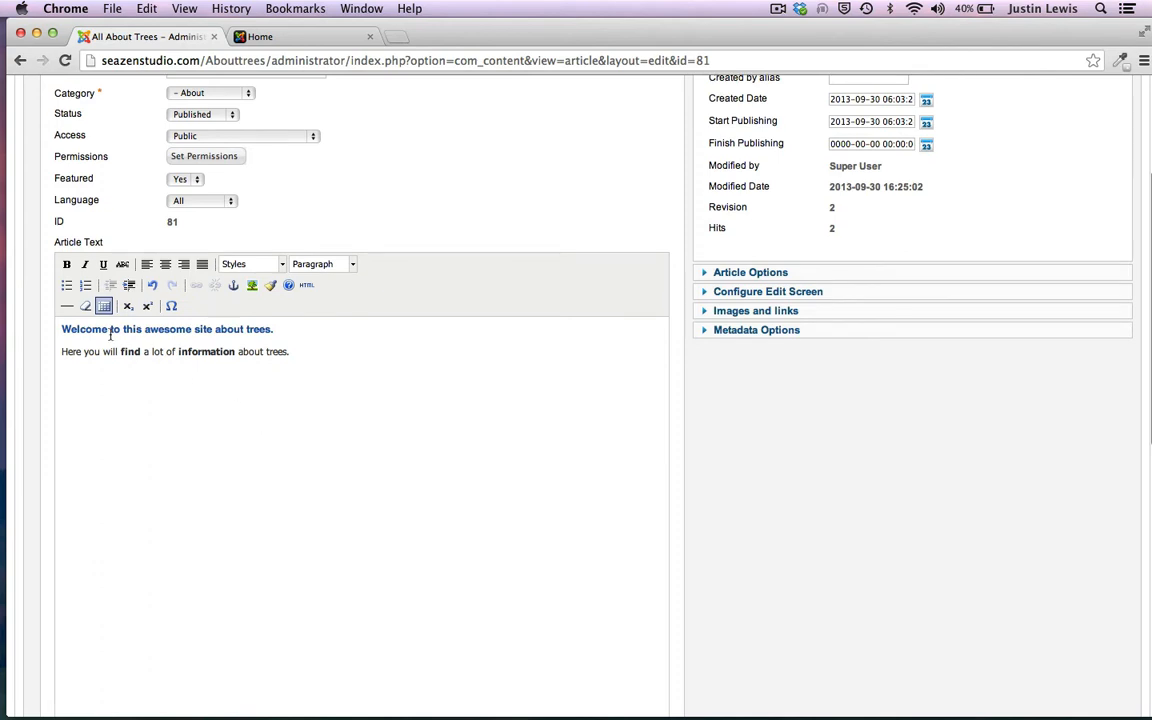
{"action": "double_click", "coordinate": [277, 353]}
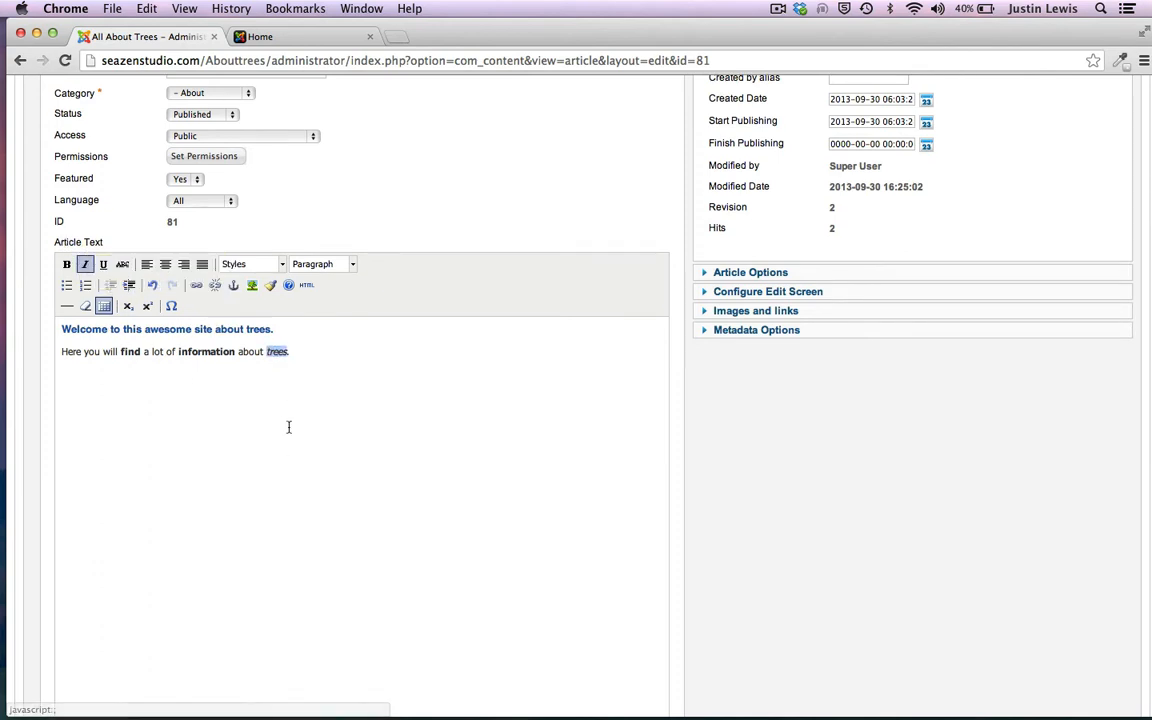
{"action": "left_click", "coordinate": [301, 353]}
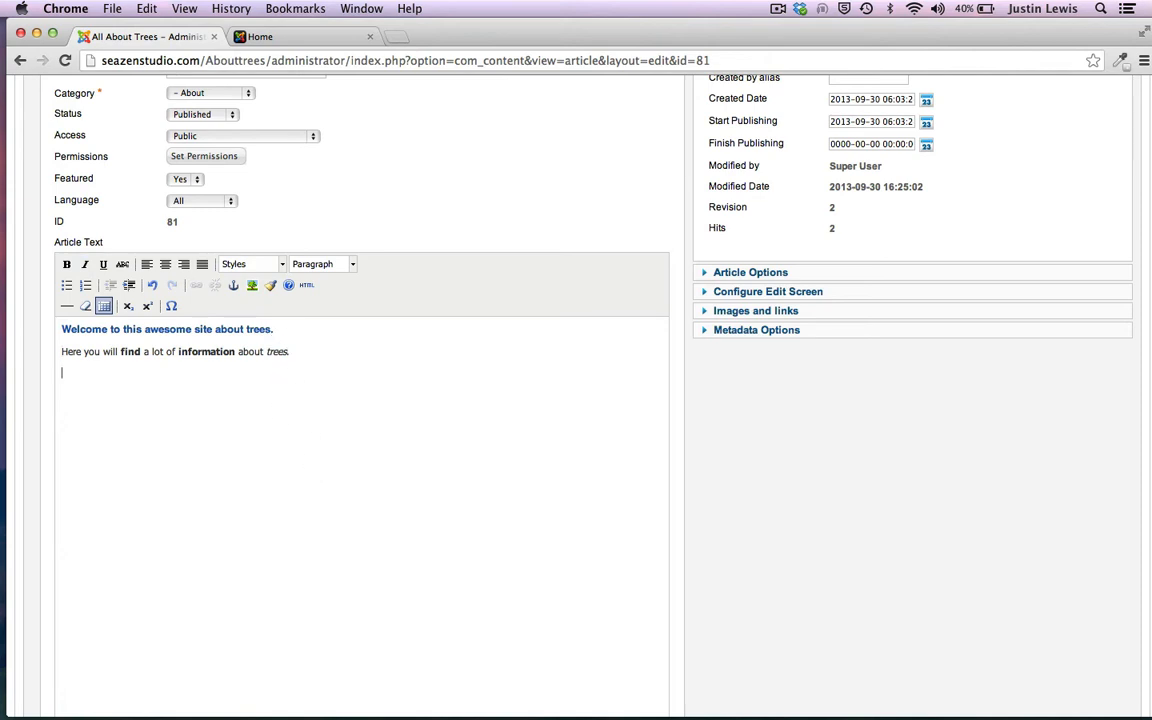
{"action": "key", "text": "Return"}
Insert the image winter_tree.jpg from the tree_images folder on the new line of the Welcome article
{"action": "scroll", "coordinate": [391, 157], "scroll_direction": "down", "scroll_amount": 3}
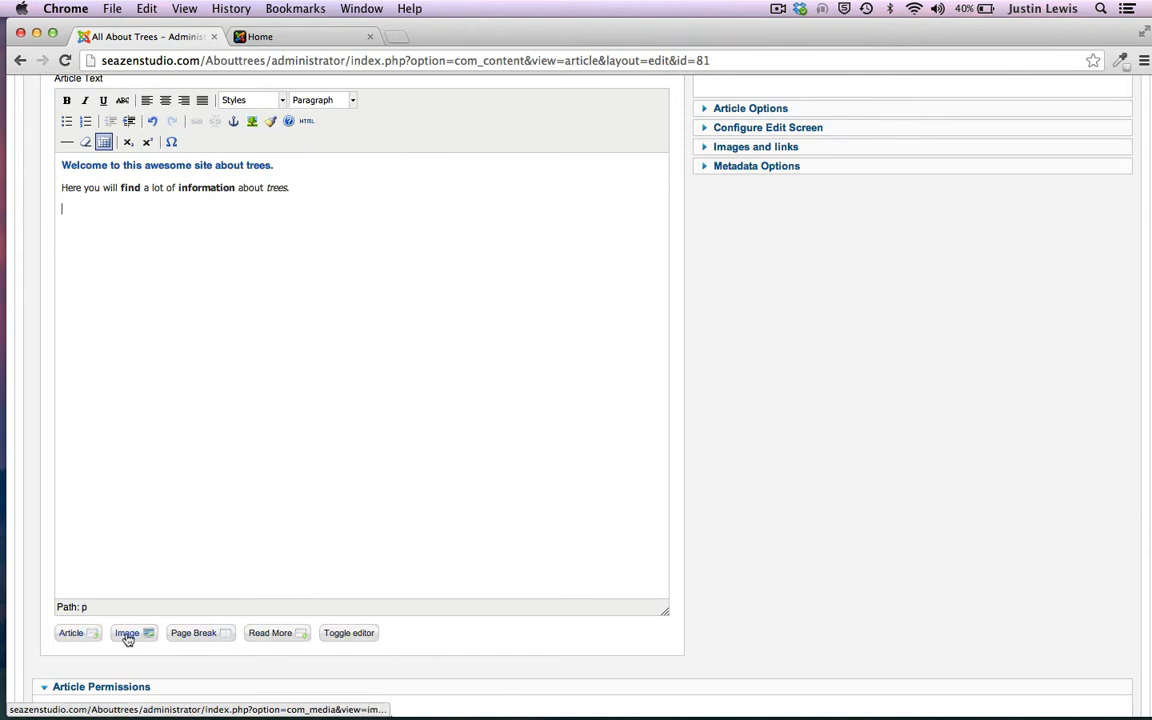
{"action": "left_click", "coordinate": [127, 636]}
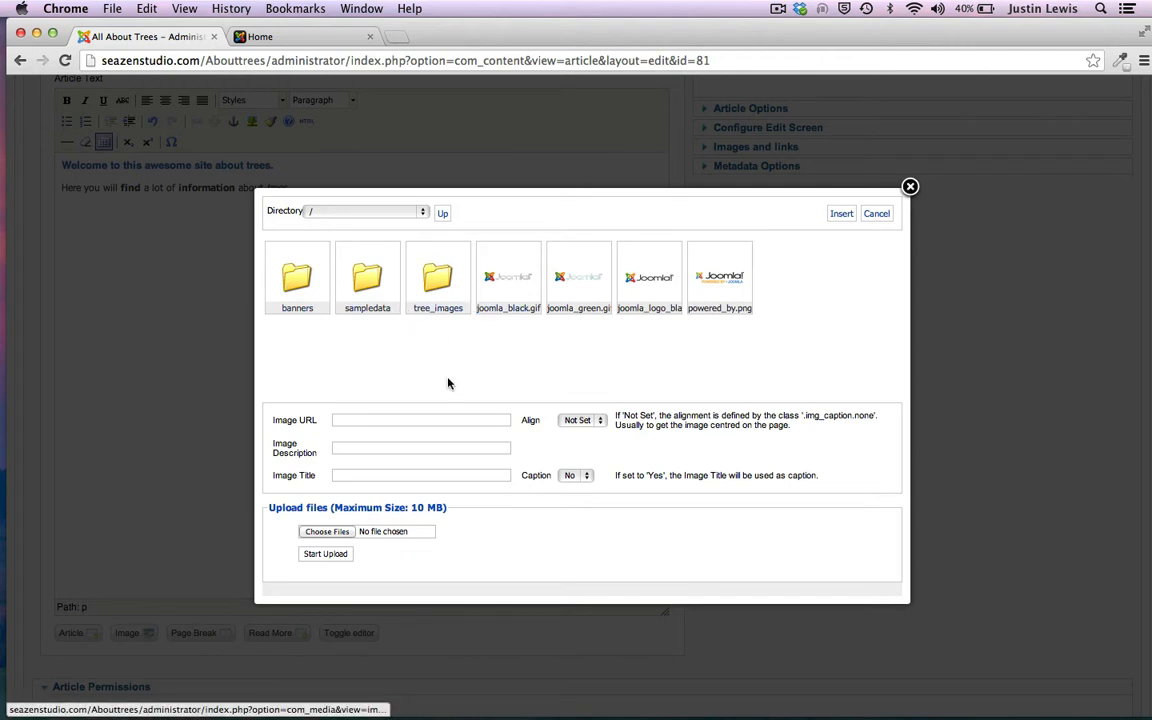
{"action": "left_click", "coordinate": [428, 287]}
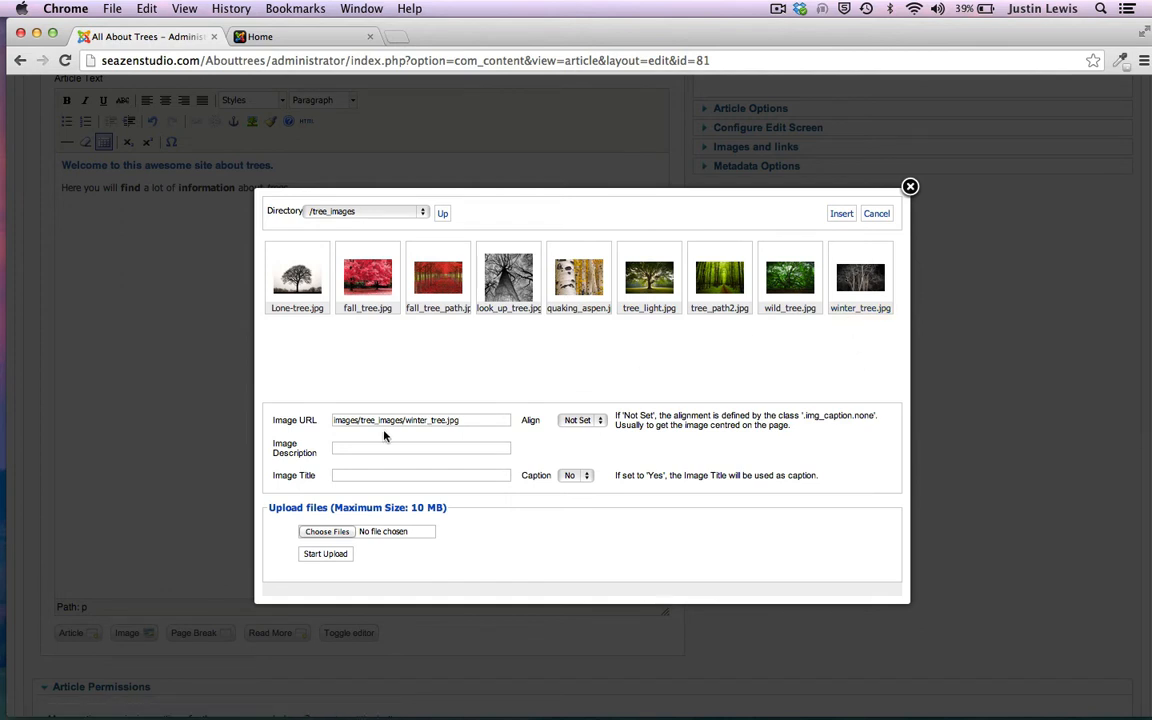
{"action": "triple_click", "coordinate": [466, 418]}
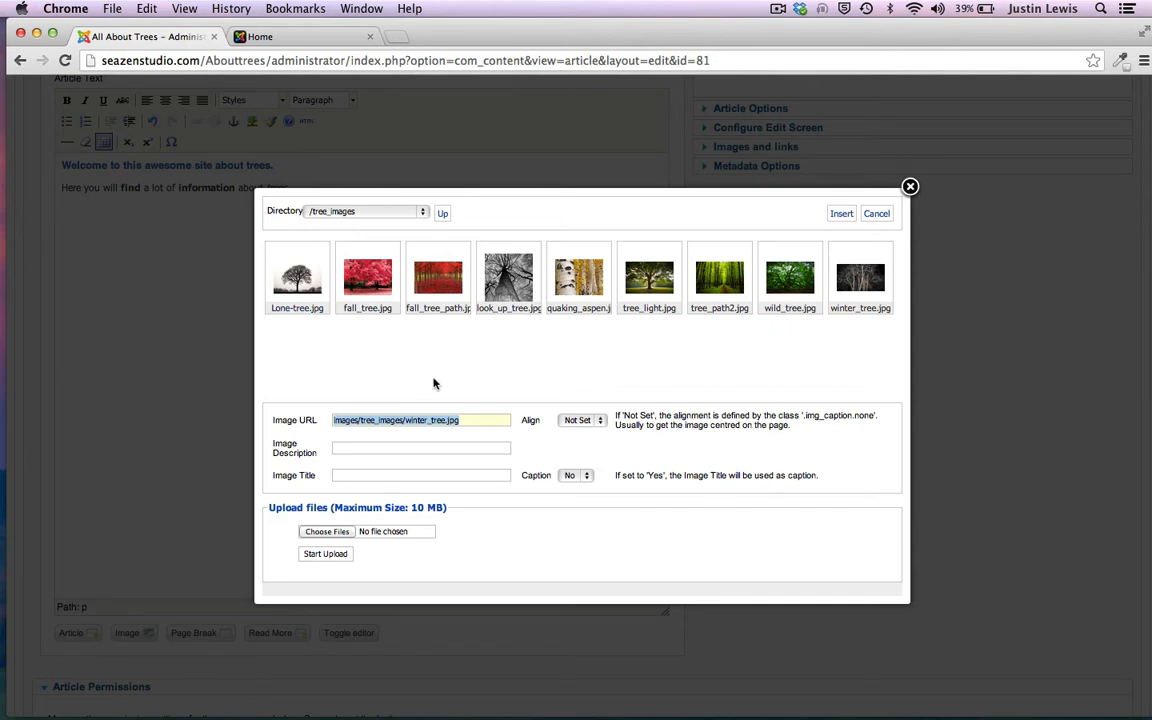
{"action": "left_click", "coordinate": [843, 215]}
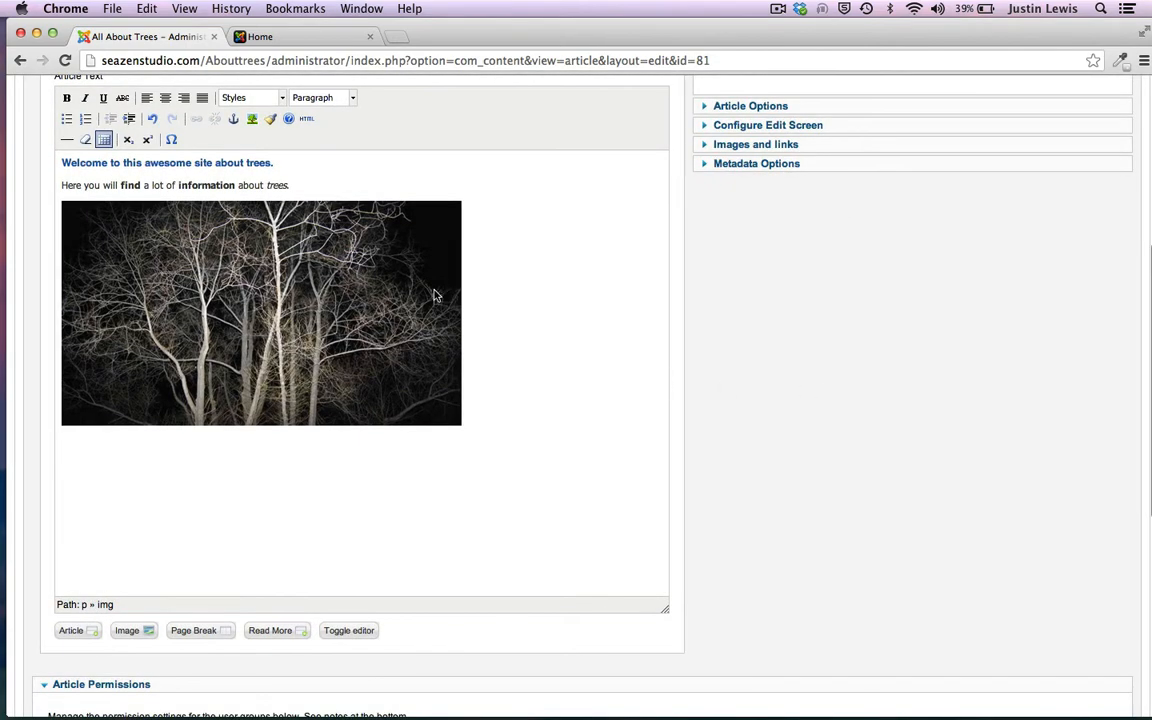
Examine the inserted image's tag in the article's HTML source and return to the visual editor
{"action": "left_click", "coordinate": [347, 630]}
{"action": "scroll", "coordinate": [218, 208], "scroll_direction": "up", "scroll_amount": 2}
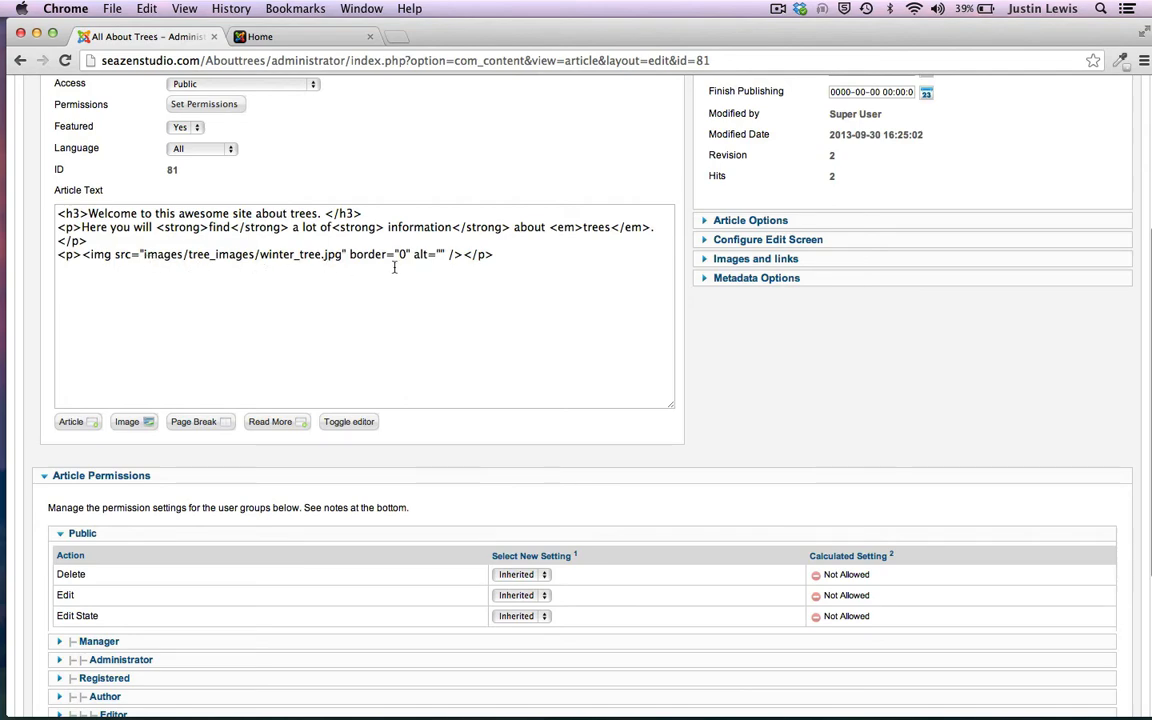
{"action": "left_click", "coordinate": [336, 422]}
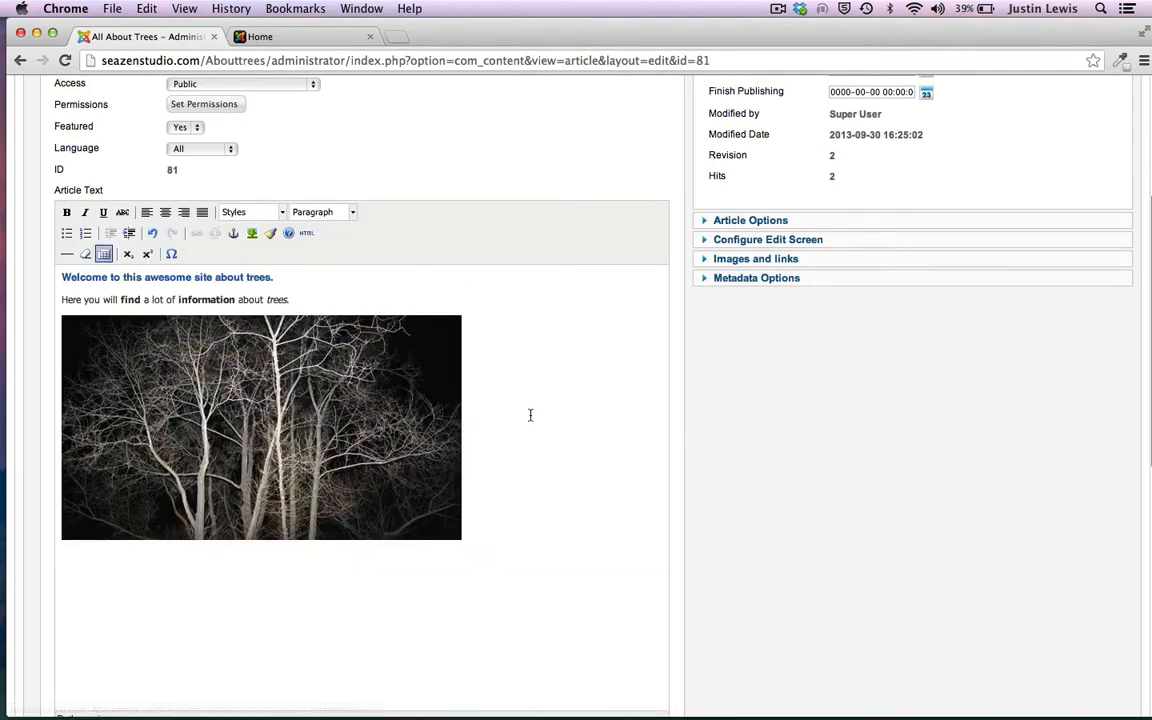
Save the Welcome article and keep it open for editing
{"action": "scroll", "coordinate": [530, 414], "scroll_direction": "down", "scroll_amount": 2}
{"action": "scroll", "coordinate": [530, 414], "scroll_direction": "up", "scroll_amount": 6}
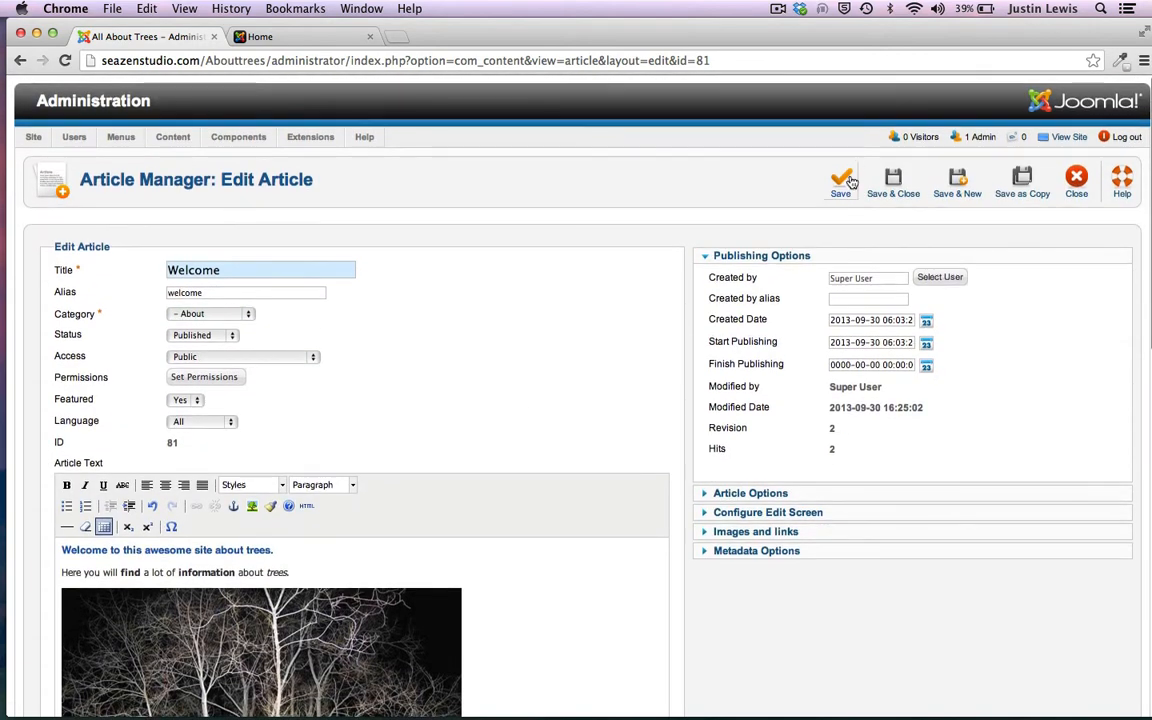
{"action": "left_click", "coordinate": [847, 184]}
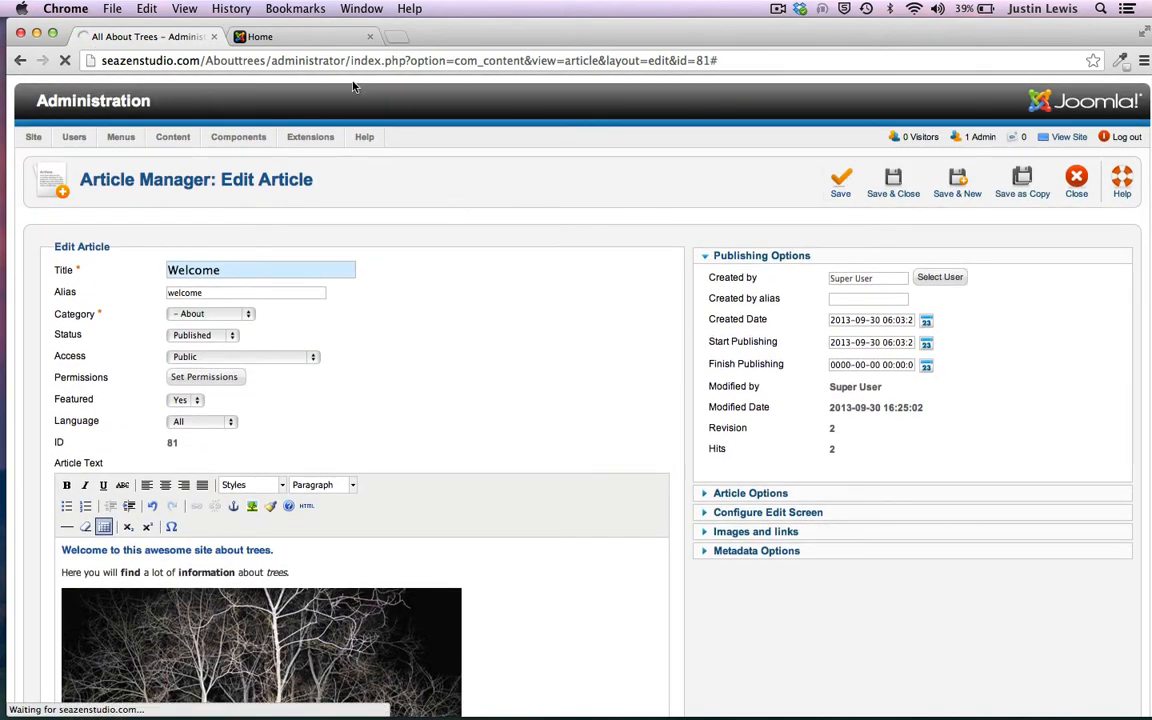
Reload the public site's home page and check the Welcome article's formatting and picture
{"action": "left_click", "coordinate": [286, 38]}
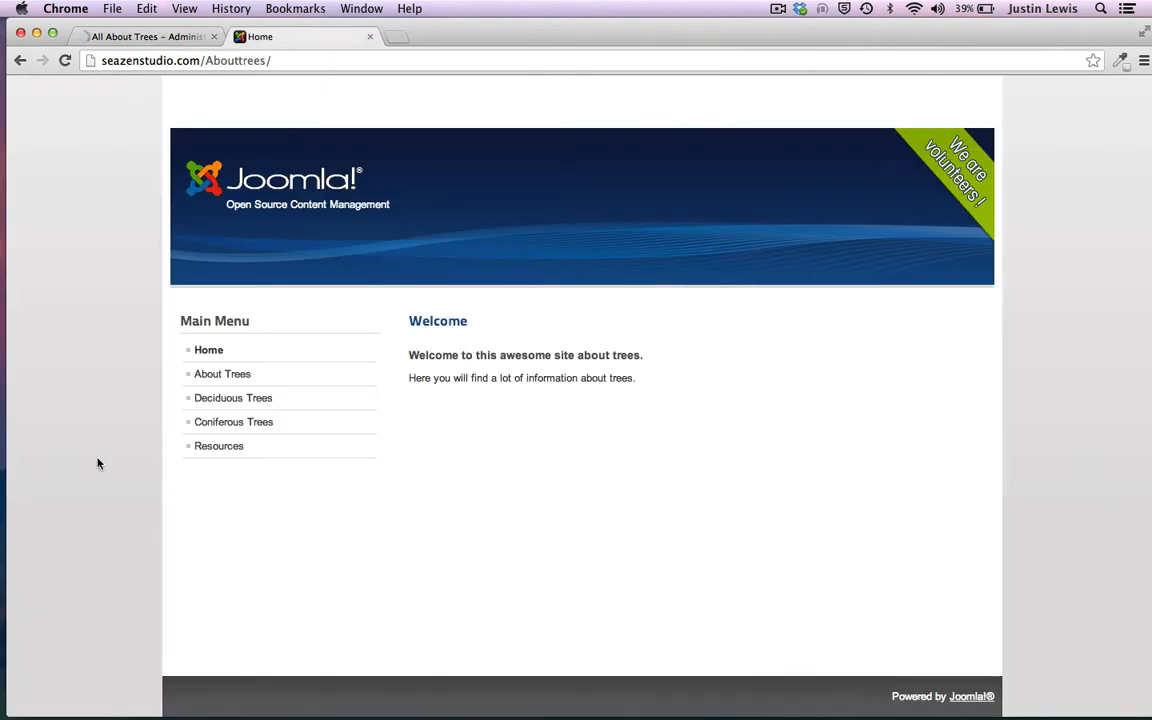
{"action": "left_click", "coordinate": [64, 60]}
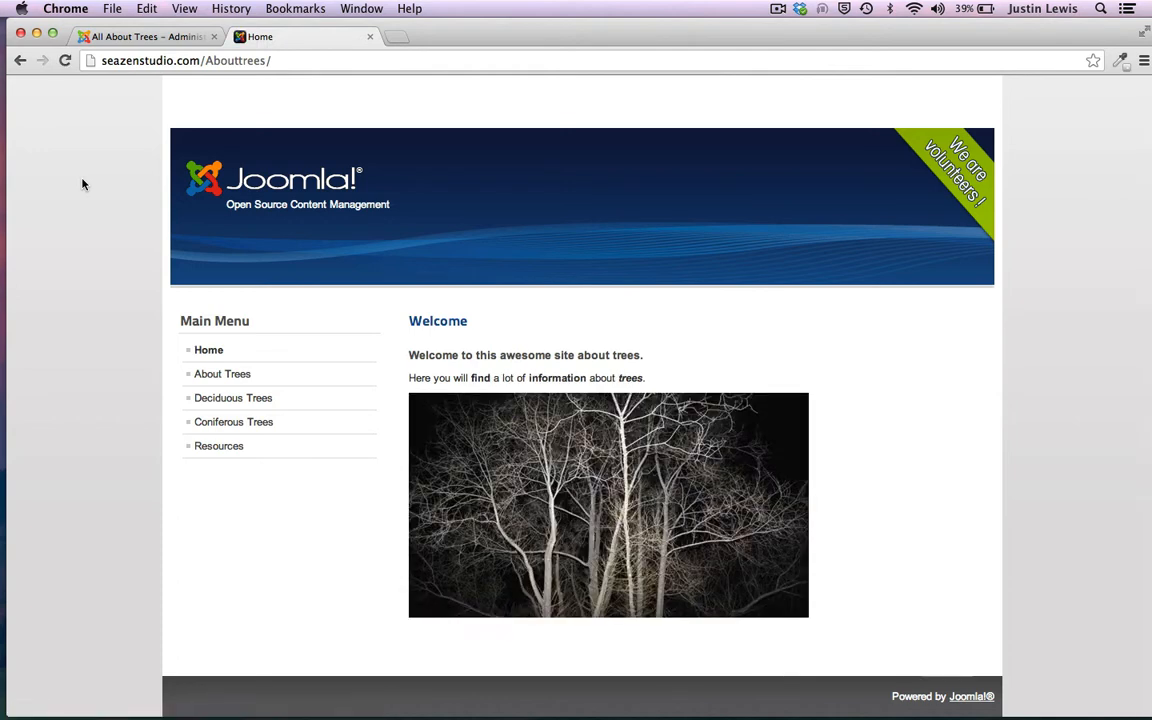
{"action": "scroll", "coordinate": [83, 184], "scroll_direction": "down", "scroll_amount": 1}
{"action": "scroll", "coordinate": [83, 184], "scroll_direction": "up", "scroll_amount": 1}
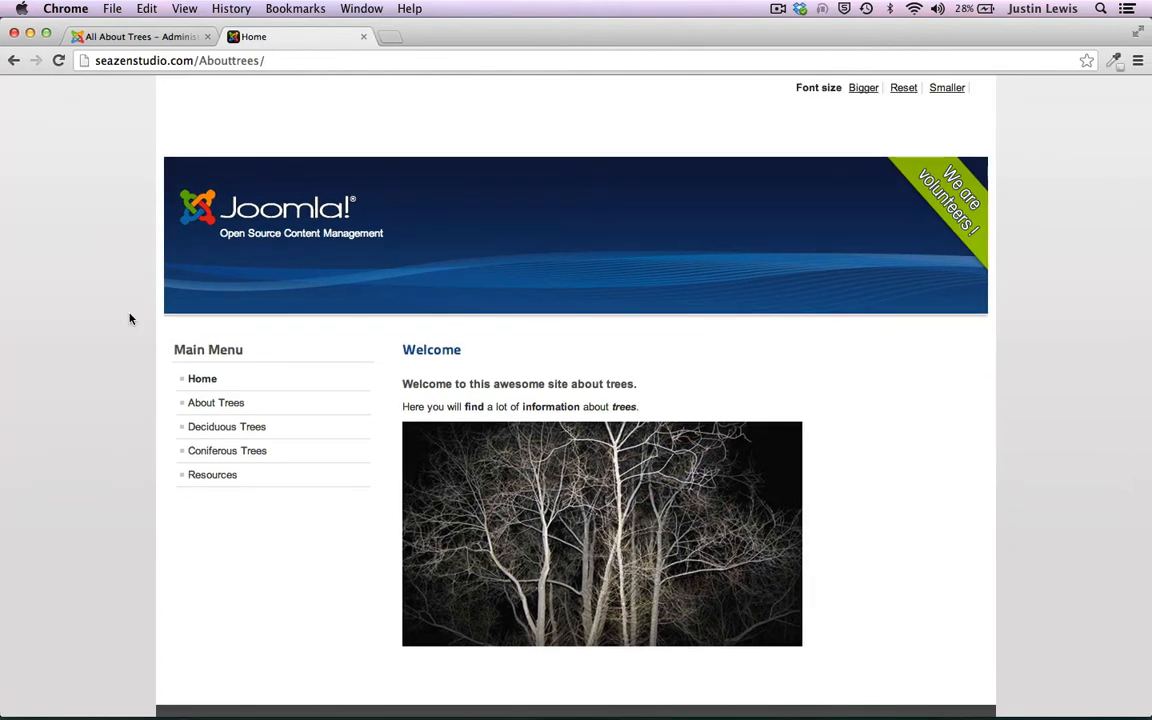
Open the About Trees page on the public site and look through its text
{"action": "left_click", "coordinate": [201, 404]}
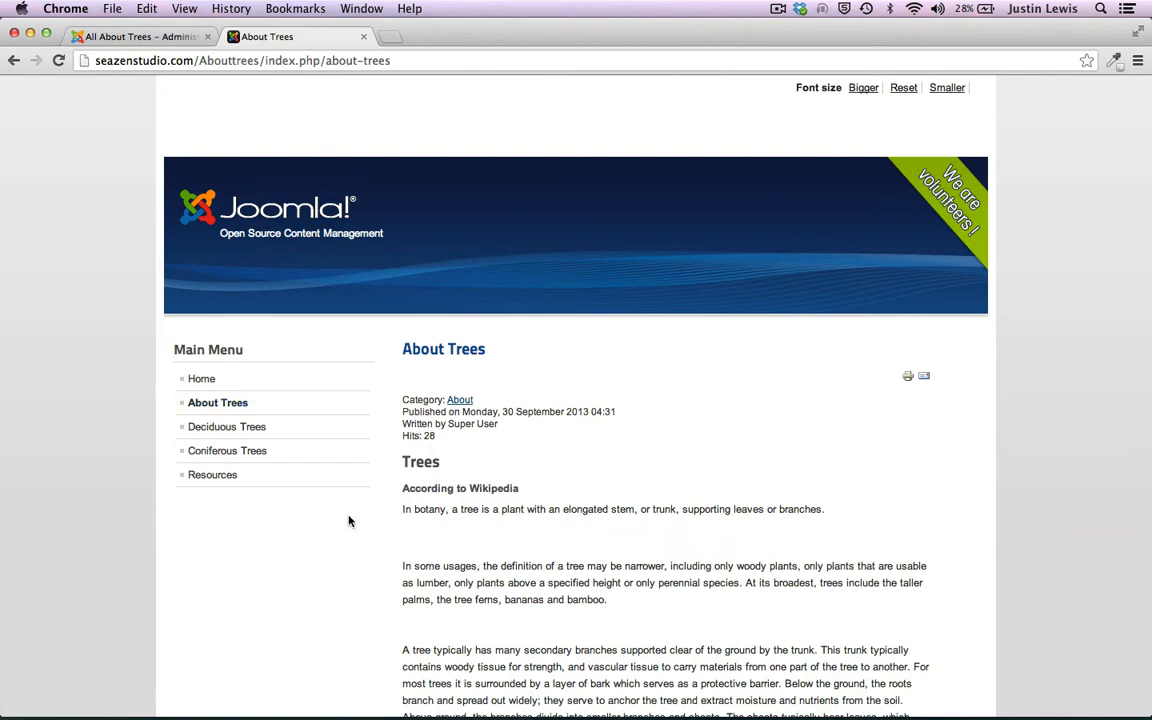
{"action": "scroll", "coordinate": [349, 521], "scroll_direction": "down", "scroll_amount": 10}
{"action": "scroll", "coordinate": [349, 521], "scroll_direction": "up", "scroll_amount": 8}
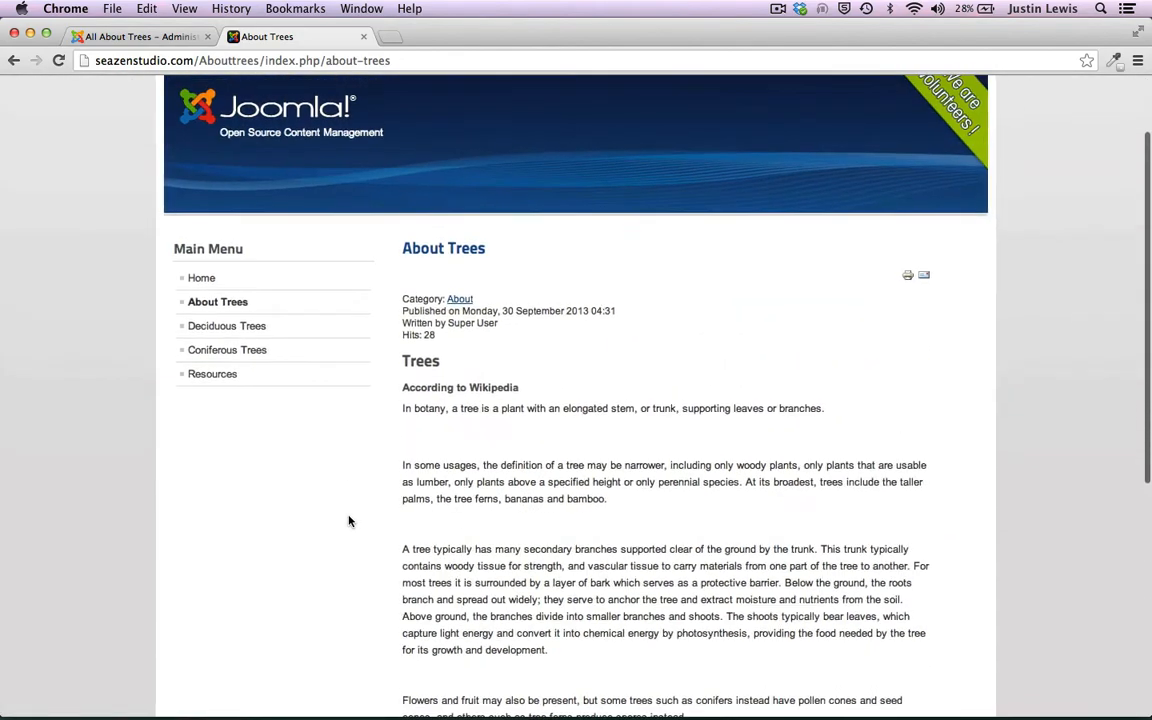
{"action": "scroll", "coordinate": [349, 521], "scroll_direction": "down", "scroll_amount": 1}
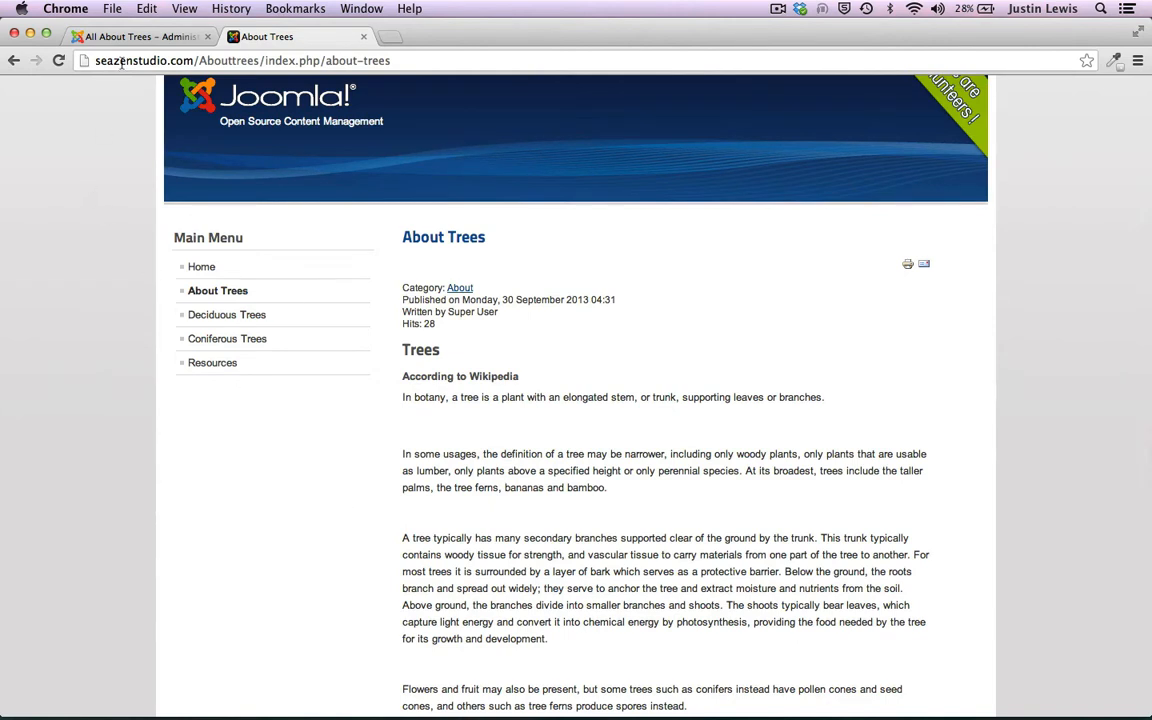
Return to the site administration and open the About Trees article for editing
{"action": "left_click", "coordinate": [141, 37]}
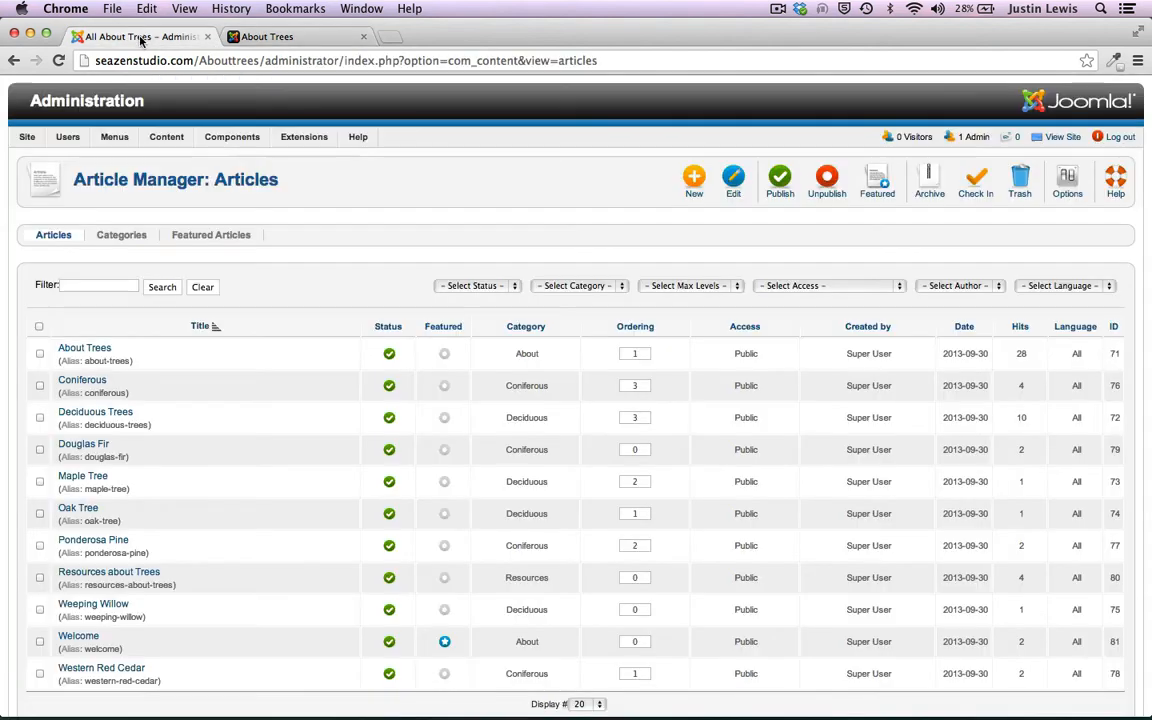
{"action": "left_click", "coordinate": [75, 350]}
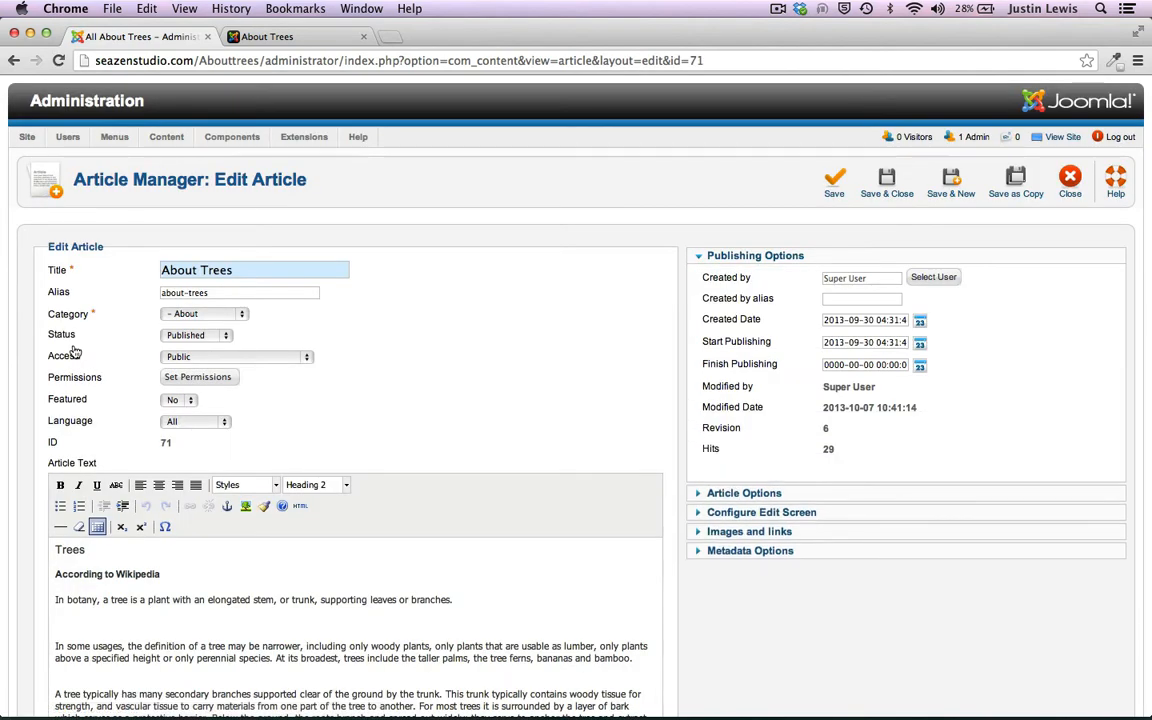
{"action": "scroll", "coordinate": [437, 309], "scroll_direction": "down", "scroll_amount": 3}
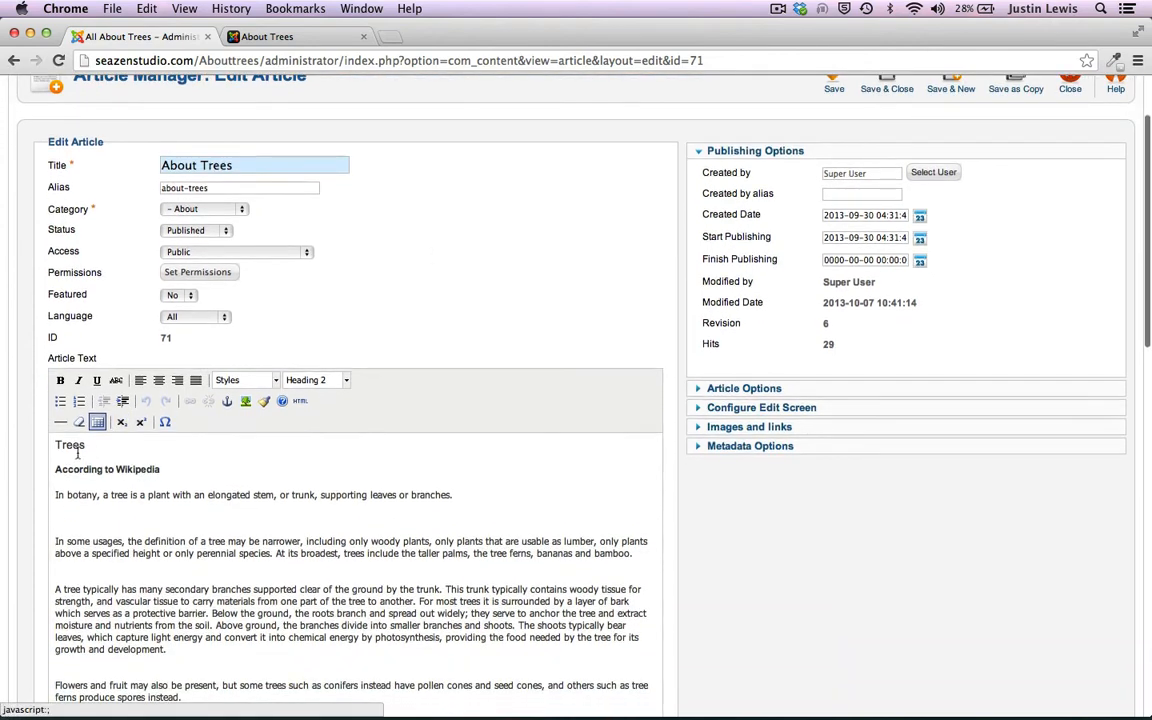
Examine the formatting of the "Trees" and "According to Wikipedia" headings and look over the text below them
{"action": "double_click", "coordinate": [72, 445]}
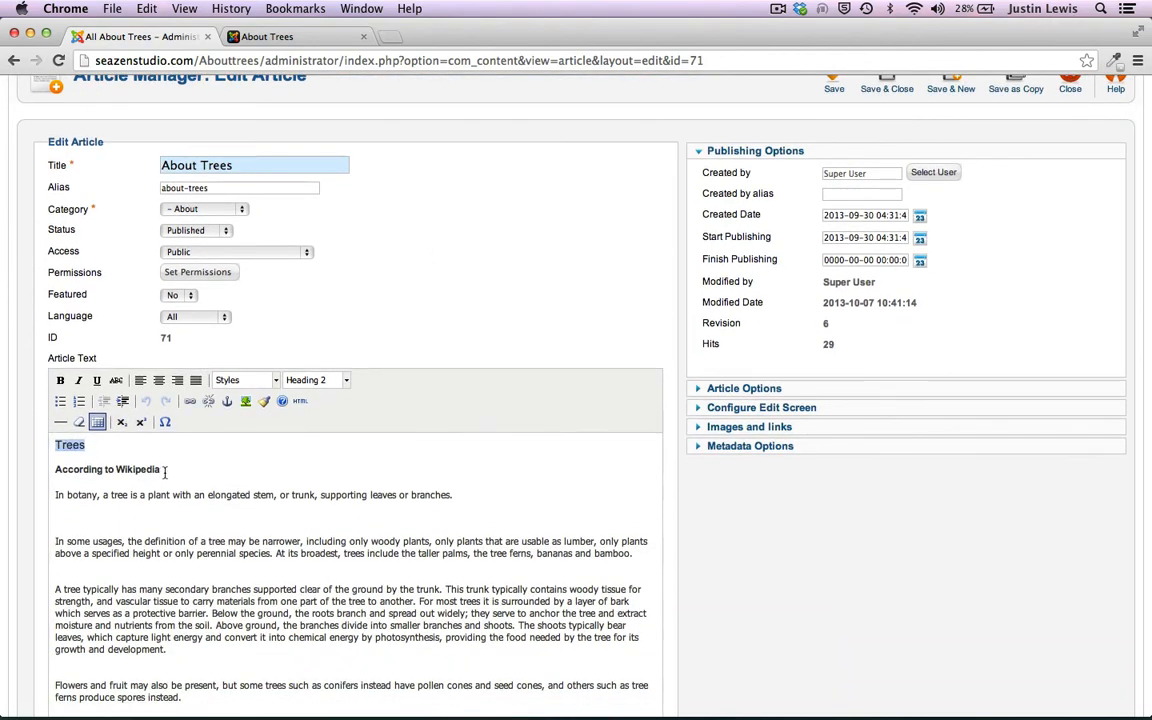
{"action": "left_click_drag", "start_coordinate": [165, 470], "coordinate": [55, 473]}
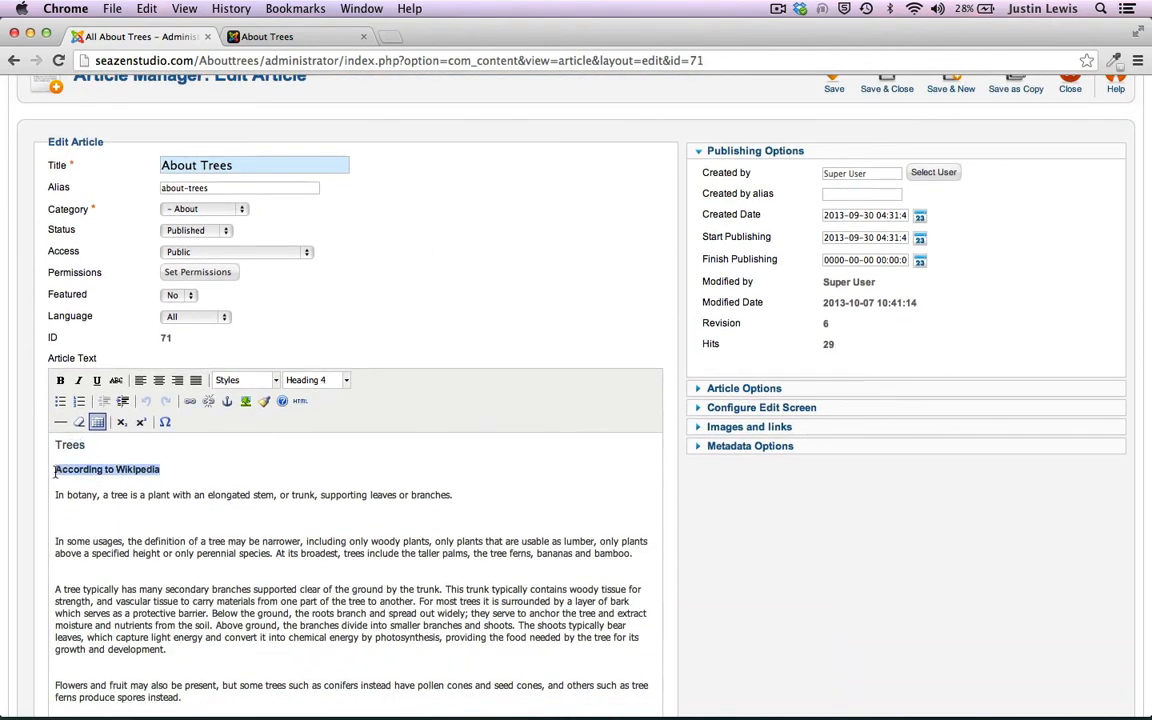
{"action": "scroll", "coordinate": [447, 342], "scroll_direction": "down", "scroll_amount": 2}
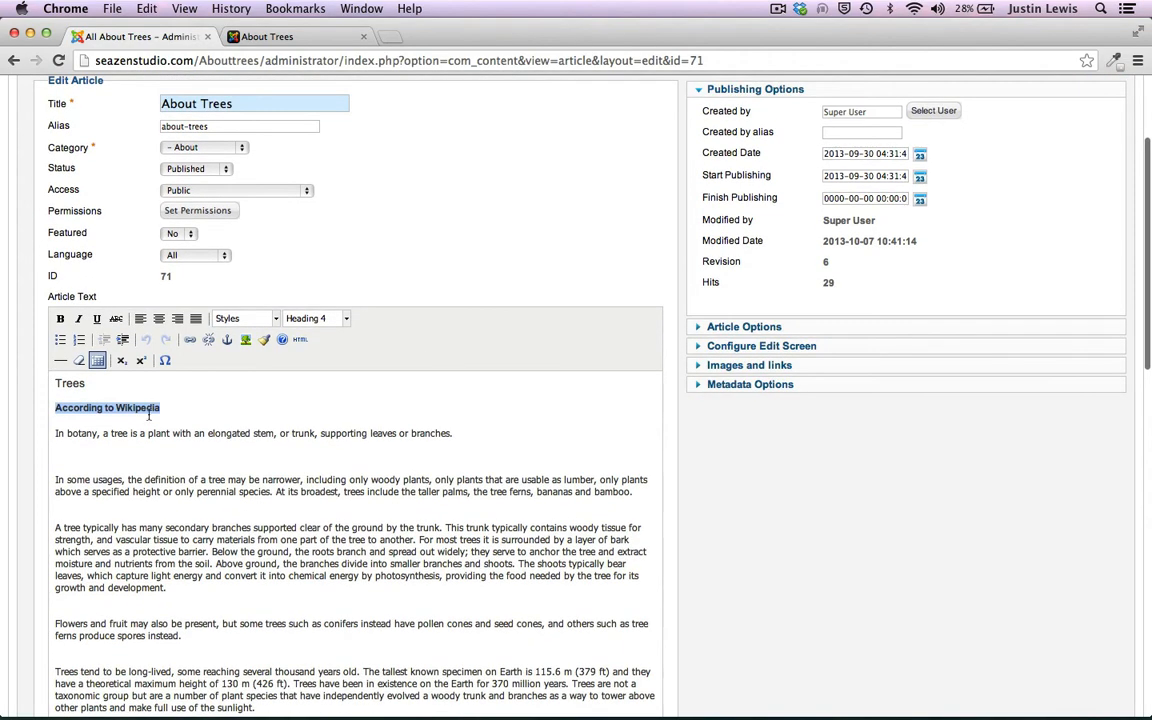
{"action": "double_click", "coordinate": [143, 410]}
{"action": "scroll", "coordinate": [488, 260], "scroll_direction": "down", "scroll_amount": 6}
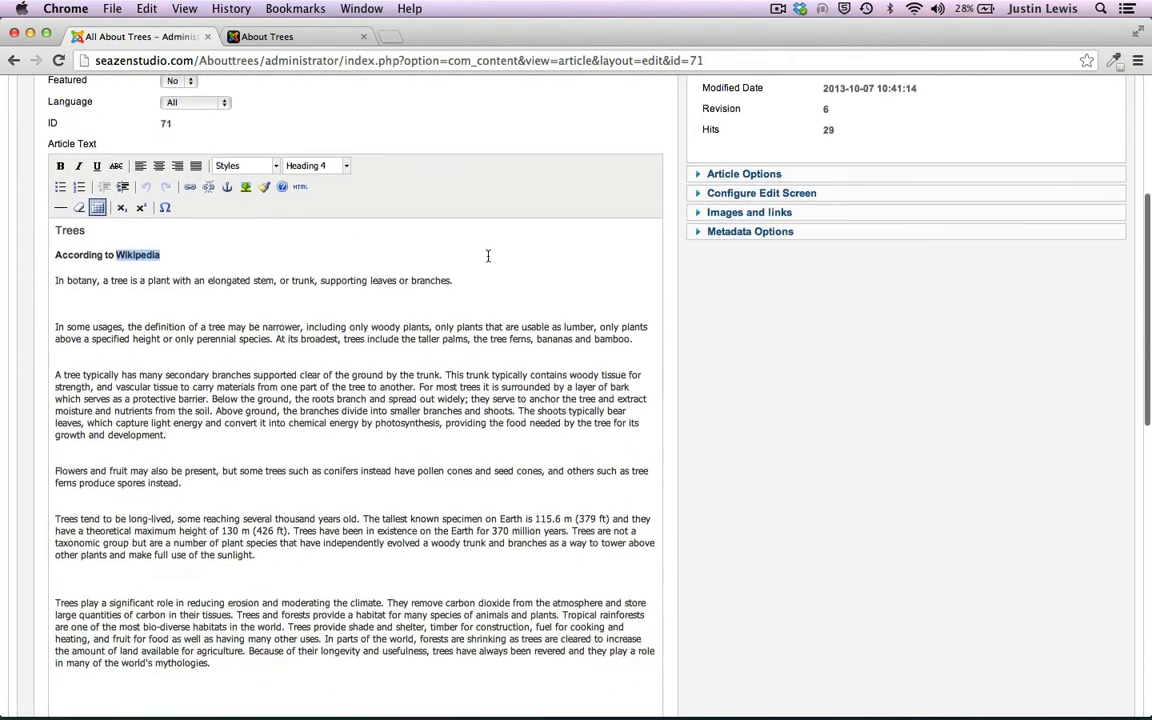
Inspect the HTML source of the About Trees article around the "According to Wikipedia" heading, leaving the code as it is
{"action": "scroll", "coordinate": [488, 256], "scroll_direction": "up", "scroll_amount": 6}
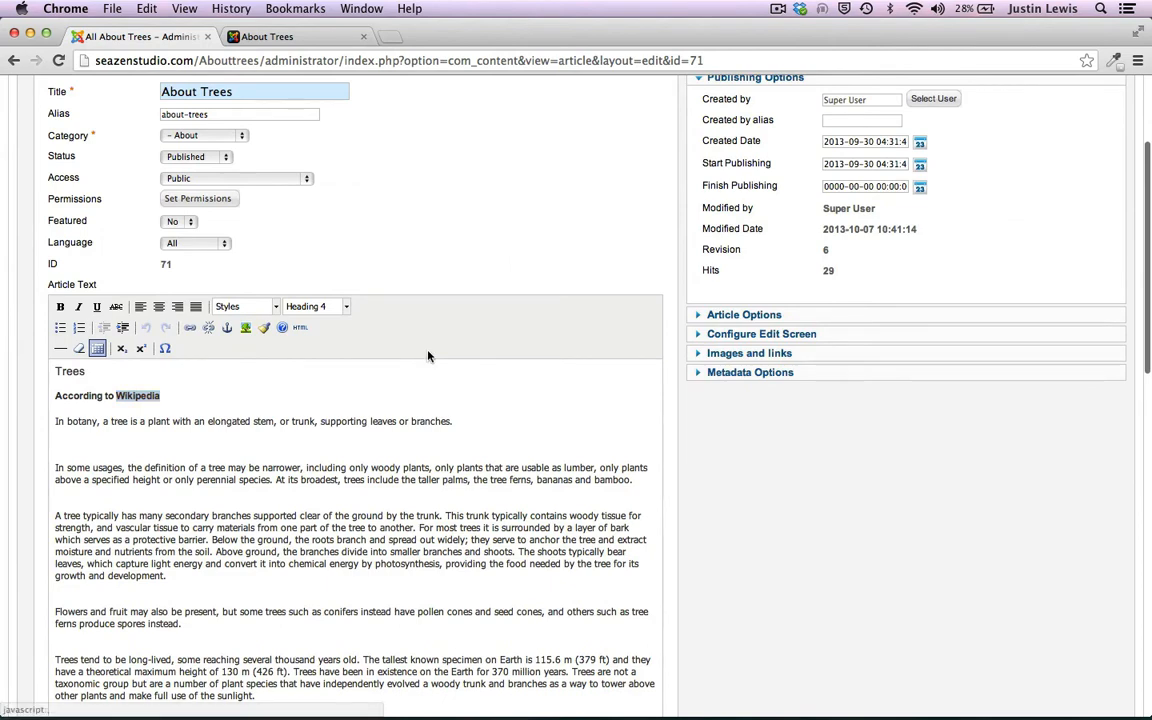
{"action": "left_click", "coordinate": [298, 329]}
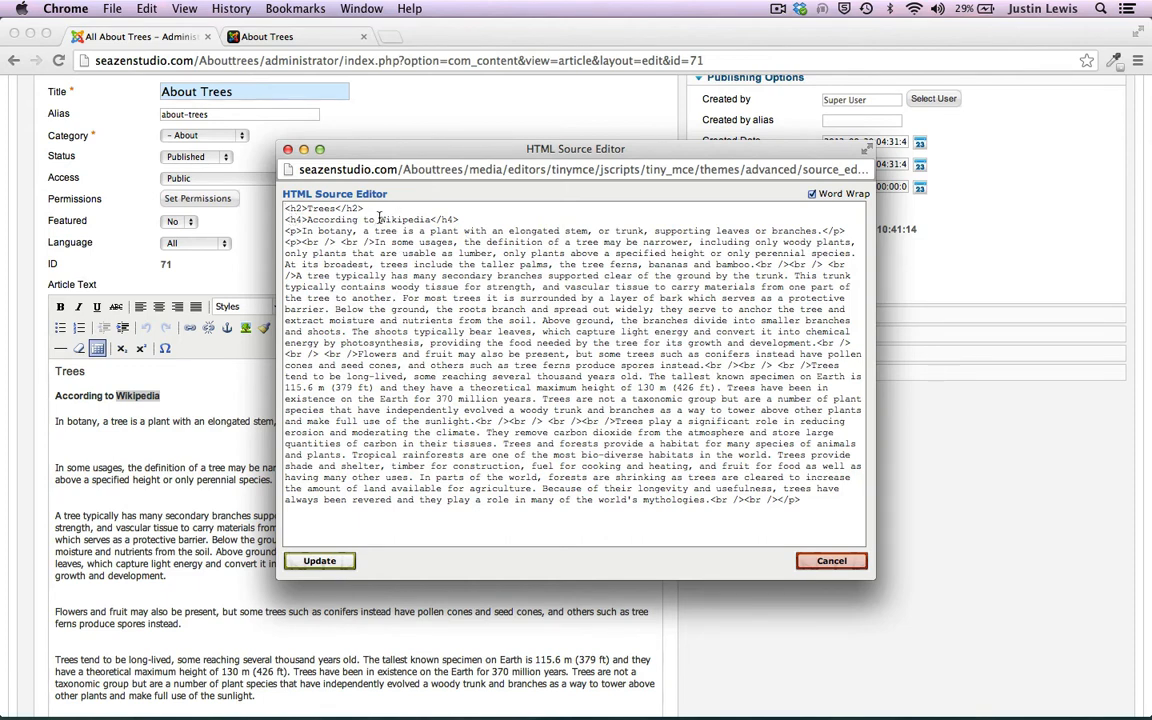
{"action": "left_click_drag", "start_coordinate": [380, 219], "coordinate": [432, 218]}
{"action": "left_click", "coordinate": [287, 149]}
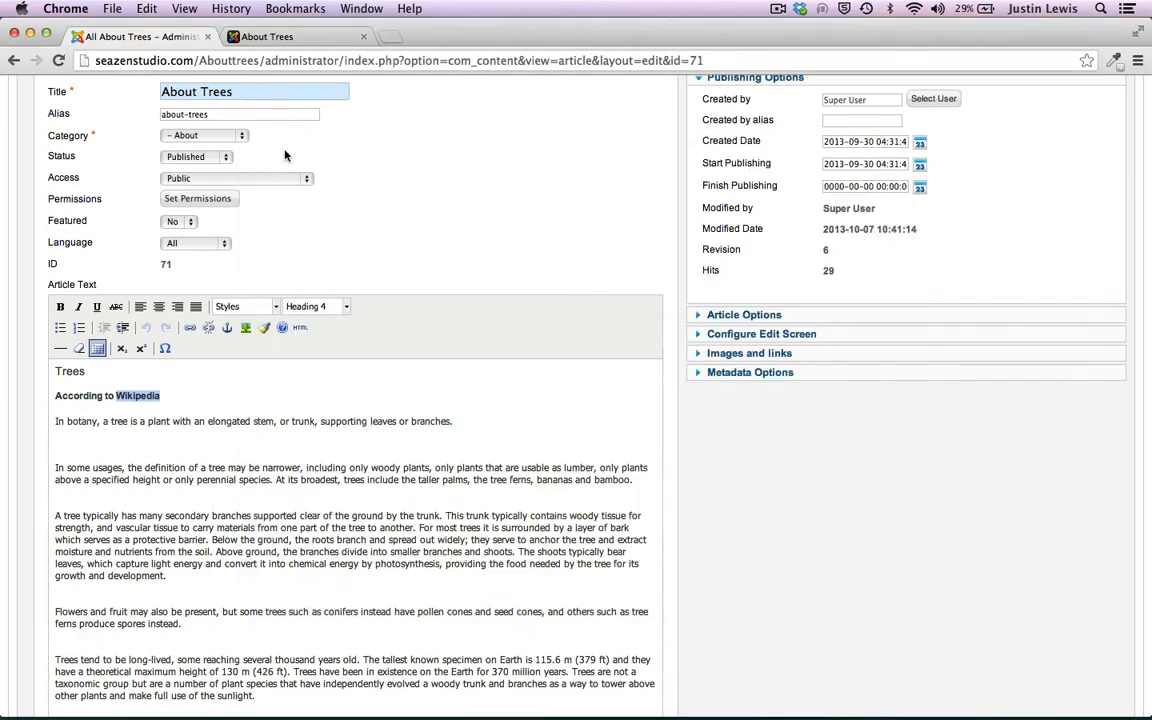
{"action": "scroll", "coordinate": [283, 400], "scroll_direction": "up", "scroll_amount": 1}
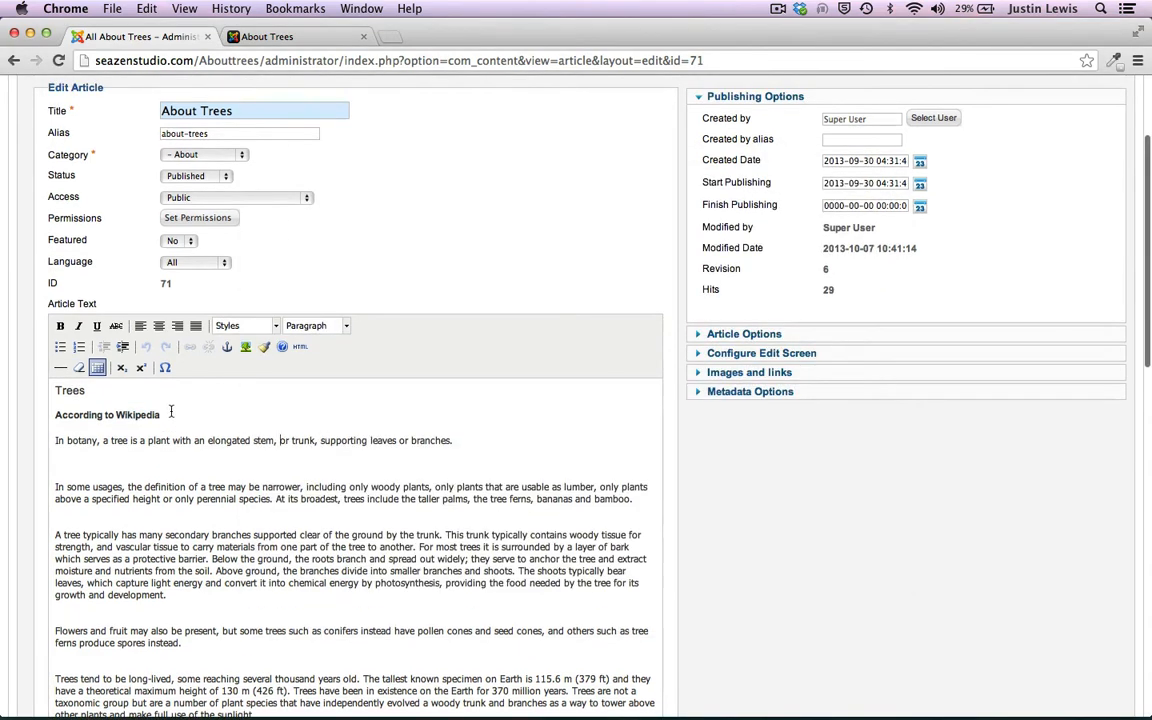
{"action": "double_click", "coordinate": [139, 416]}
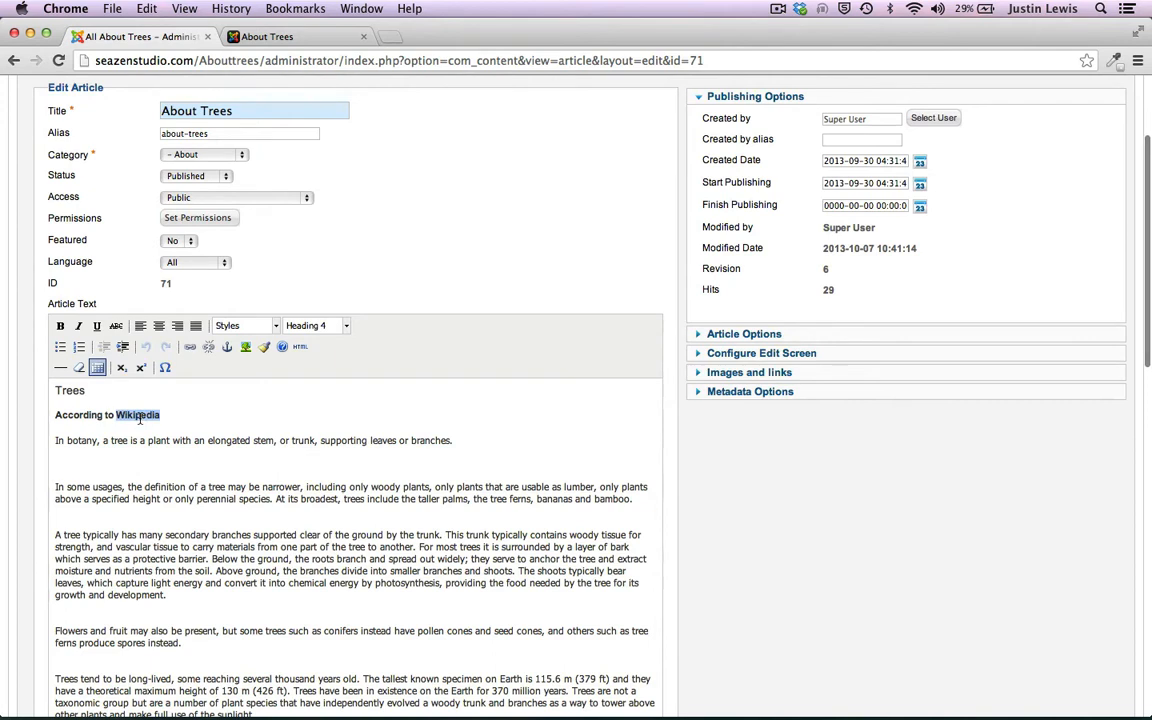
{"action": "left_click", "coordinate": [190, 347]}
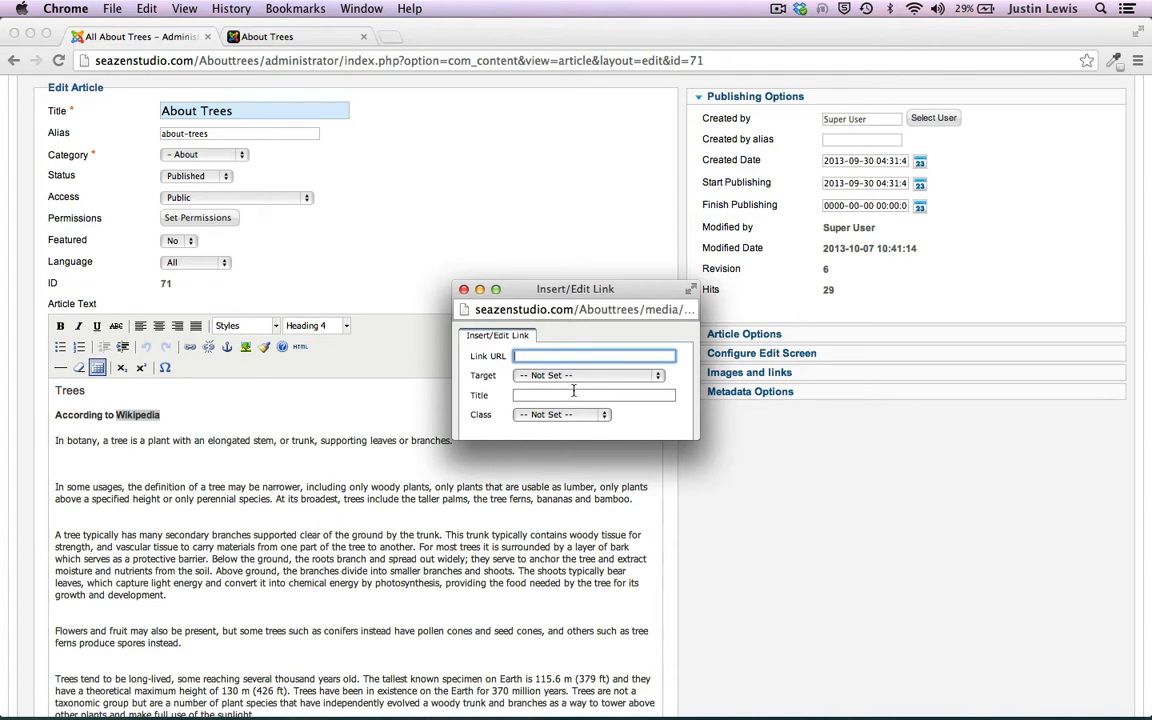
{"action": "type", "text": "http://en.wikipedia.org/wiki/Tree"}
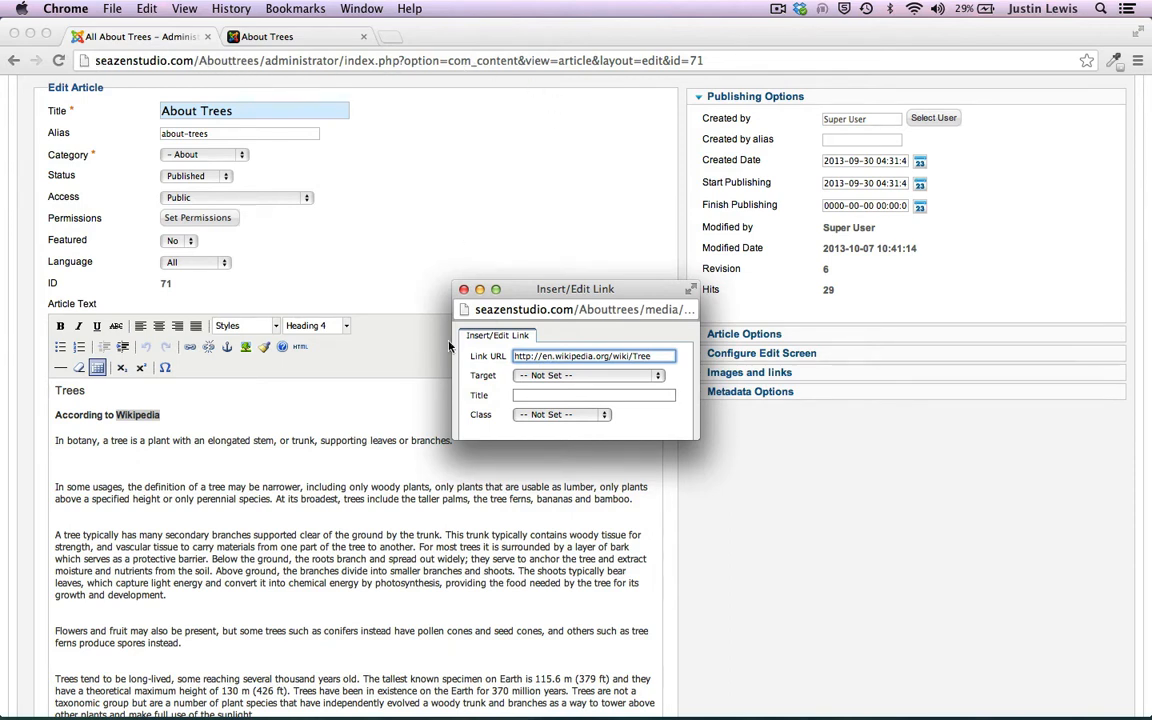
{"action": "left_click", "coordinate": [522, 375]}
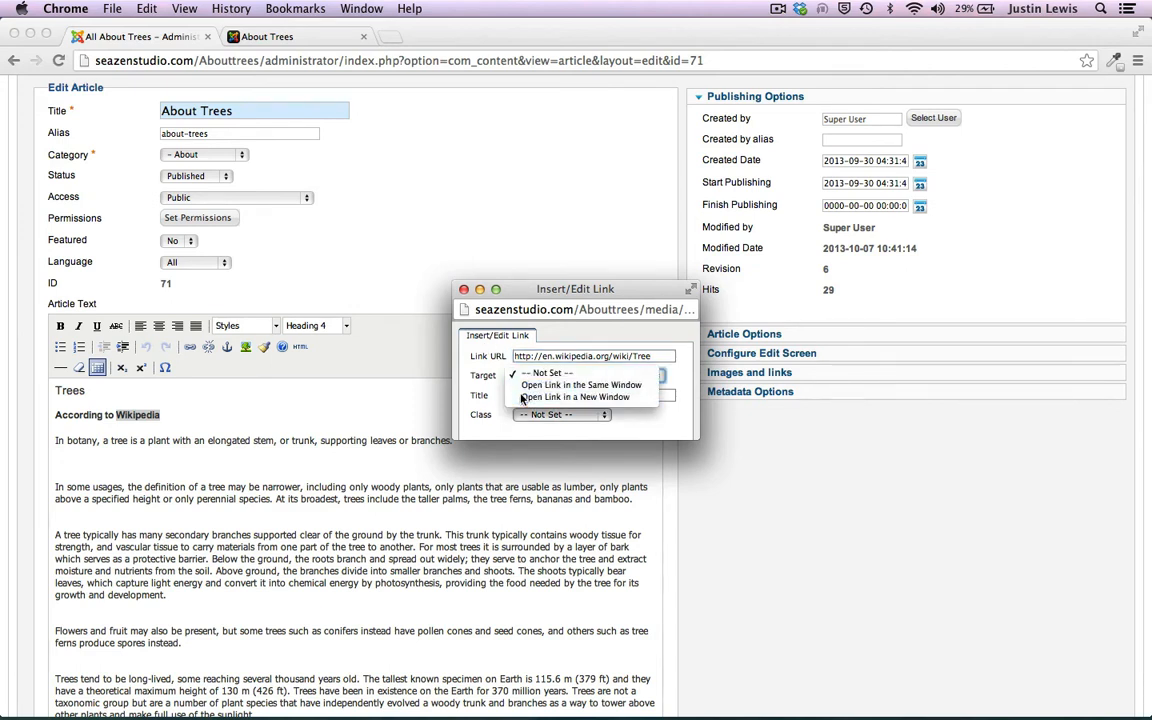
{"action": "left_click", "coordinate": [536, 397]}
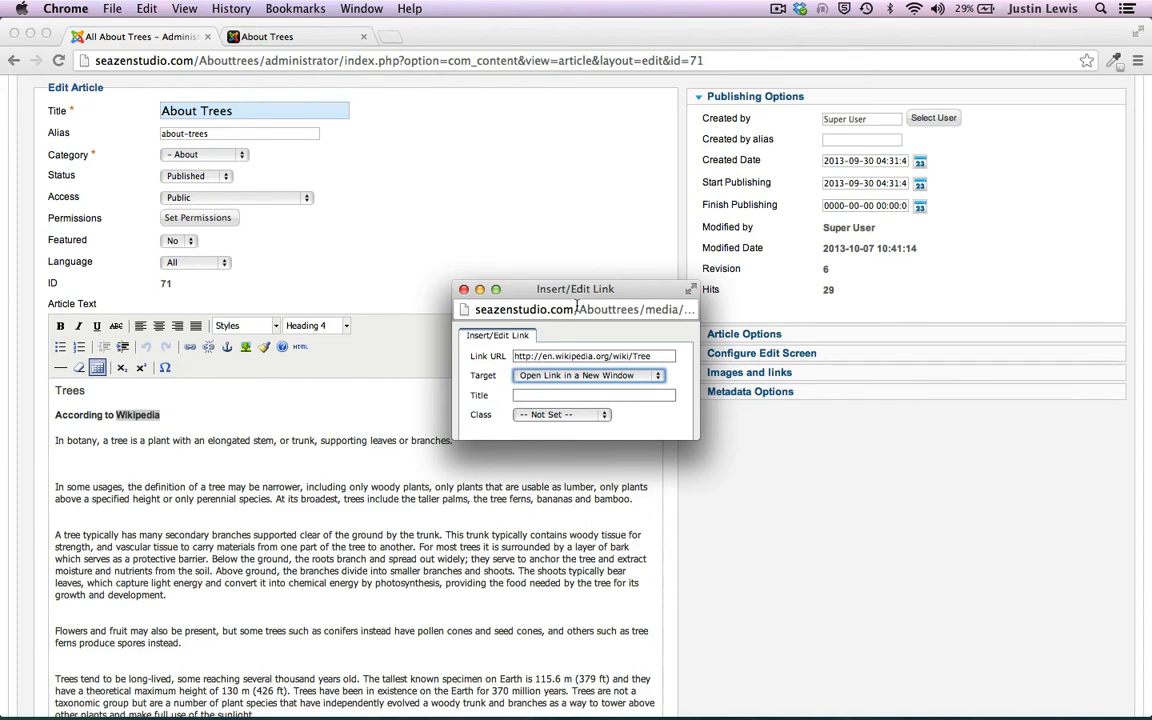
{"action": "scroll", "coordinate": [539, 386], "scroll_direction": "down", "scroll_amount": 2}
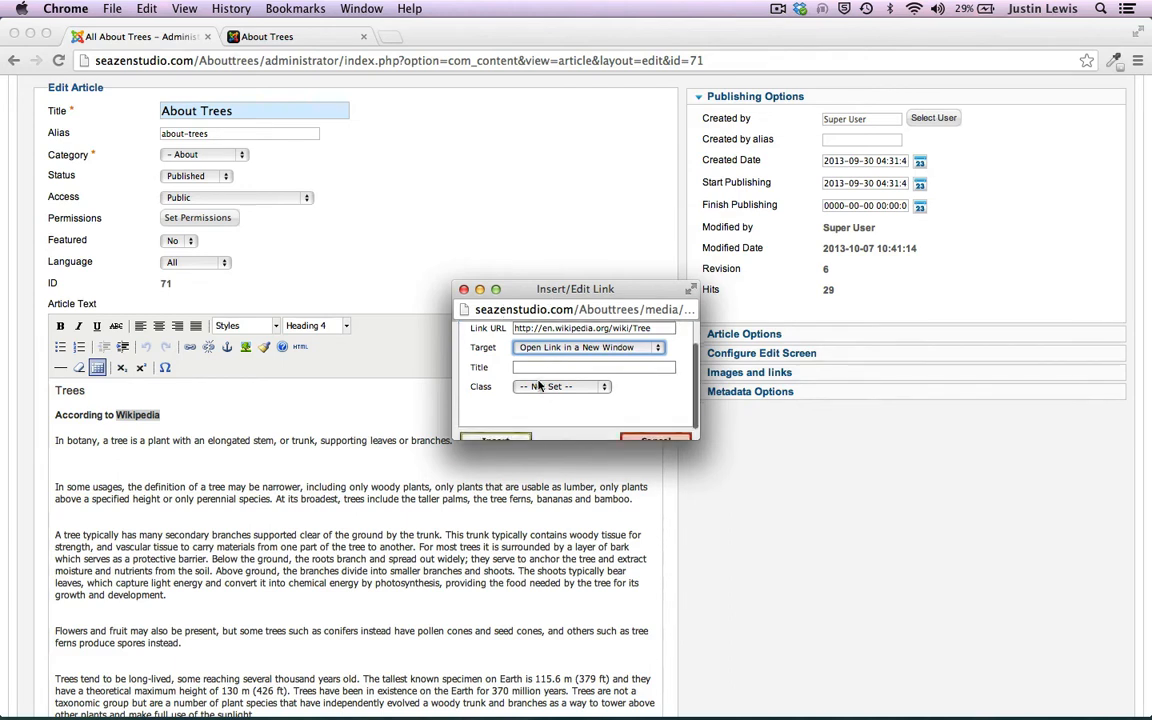
{"action": "left_click", "coordinate": [533, 354]}
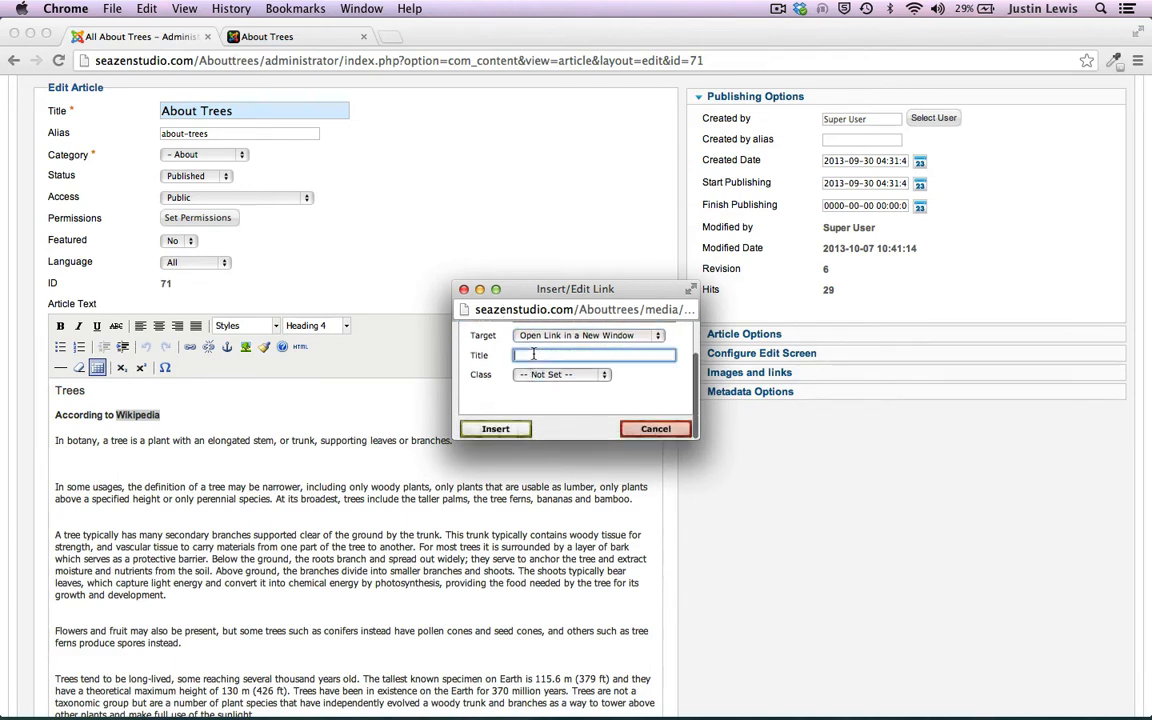
{"action": "type", "text": "Visit the Wiki"}
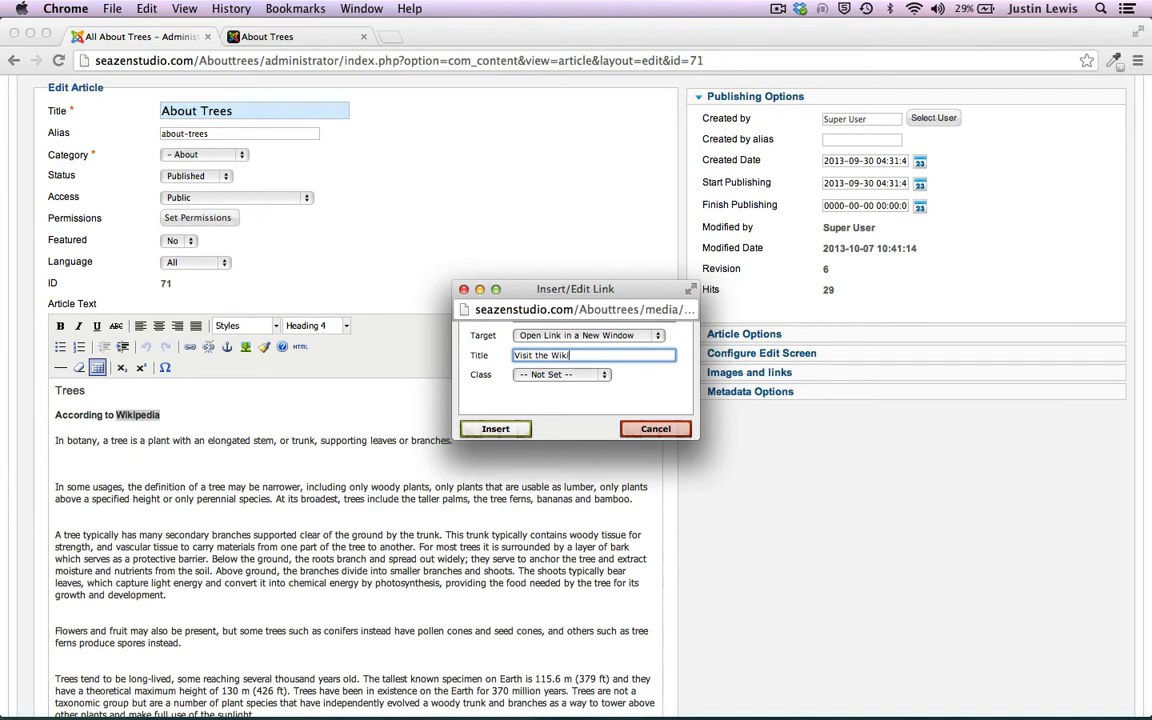
{"action": "left_click", "coordinate": [507, 429]}
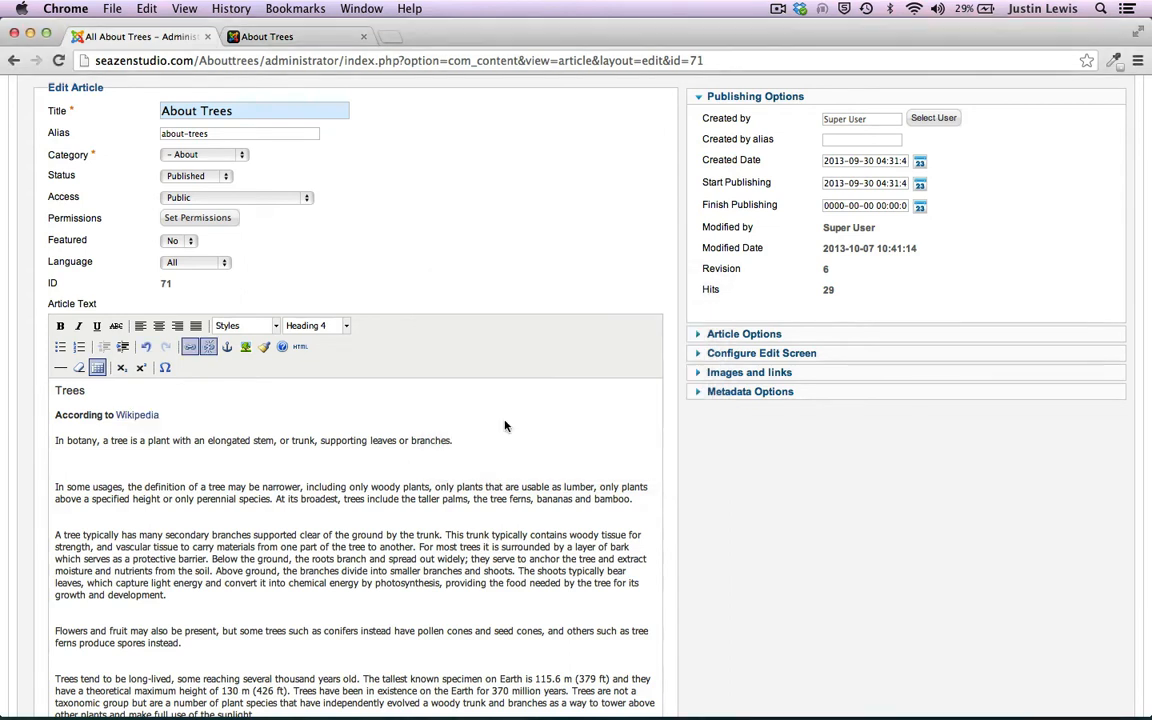
{"action": "double_click", "coordinate": [129, 420]}
Add an empty line below the "In botany, a tree is a plant" paragraph
{"action": "left_click", "coordinate": [284, 432]}
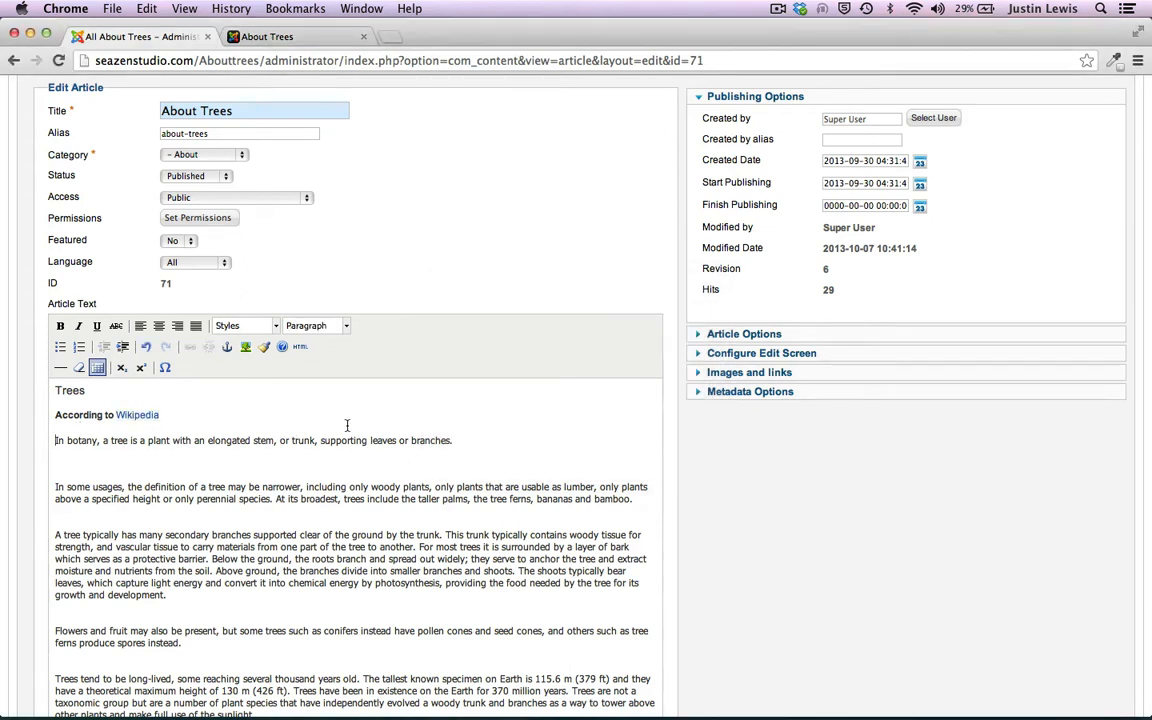
{"action": "key", "text": "Return"}
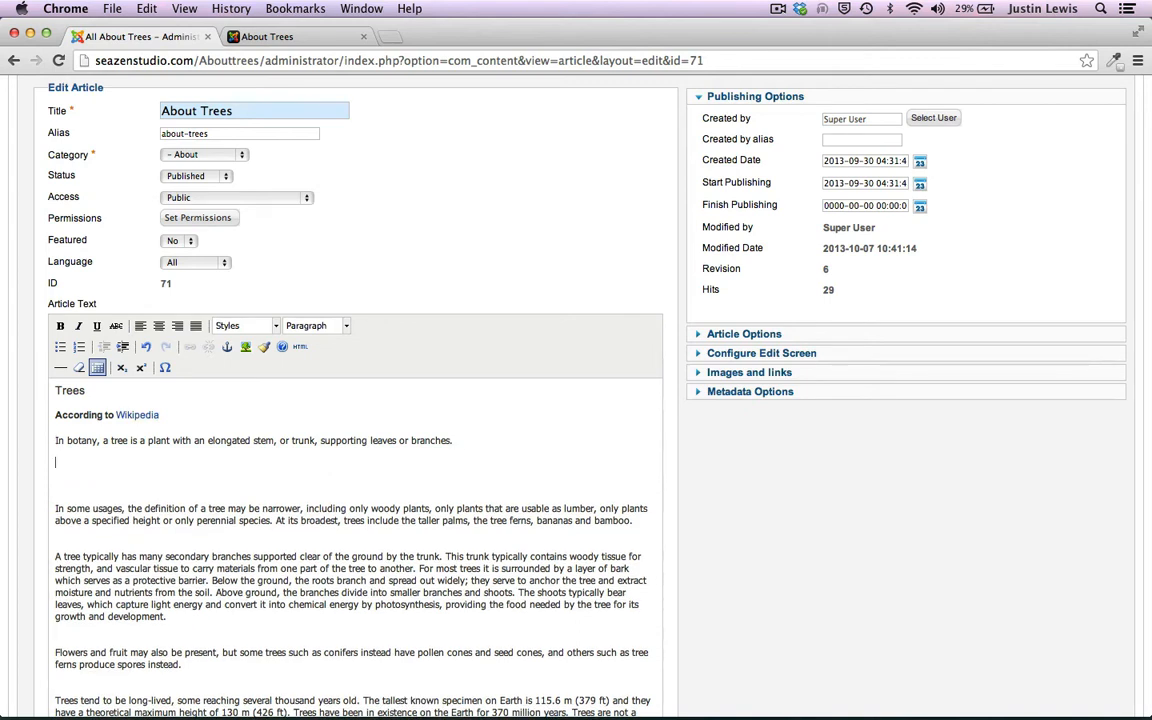
{"action": "key", "text": "BackSpace"}
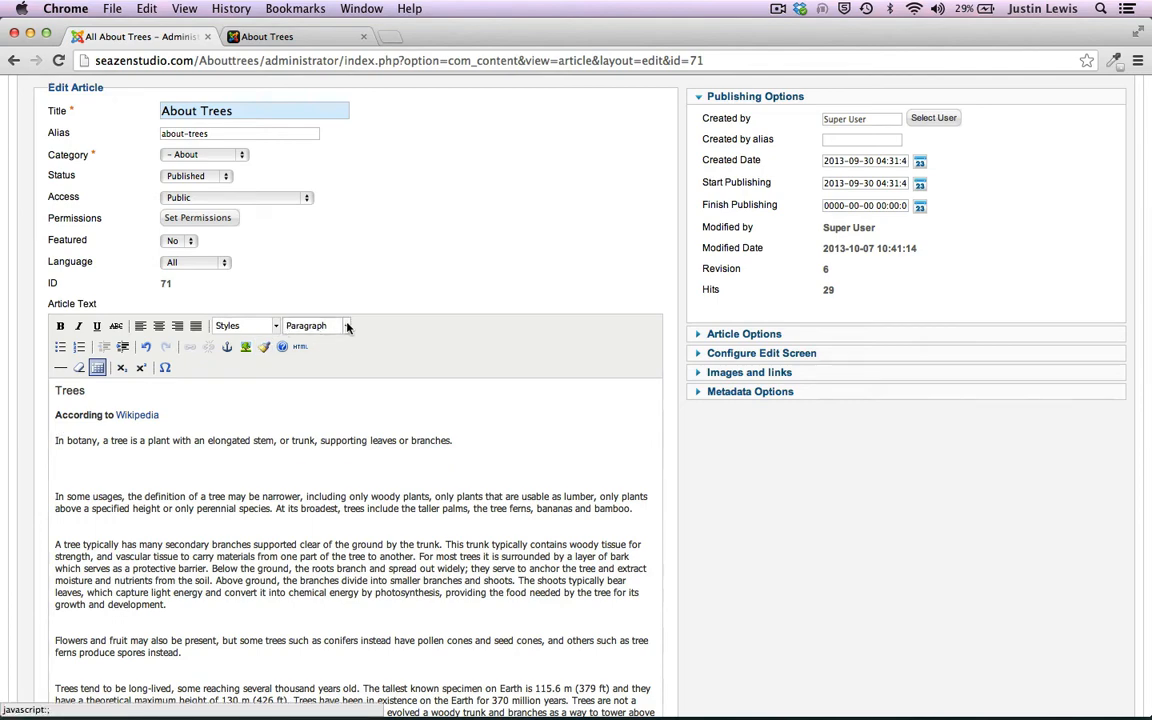
{"action": "left_click", "coordinate": [312, 325]}
{"action": "scroll", "coordinate": [328, 416], "scroll_direction": "down", "scroll_amount": 1}
{"action": "scroll", "coordinate": [328, 416], "scroll_direction": "down", "scroll_amount": 1}
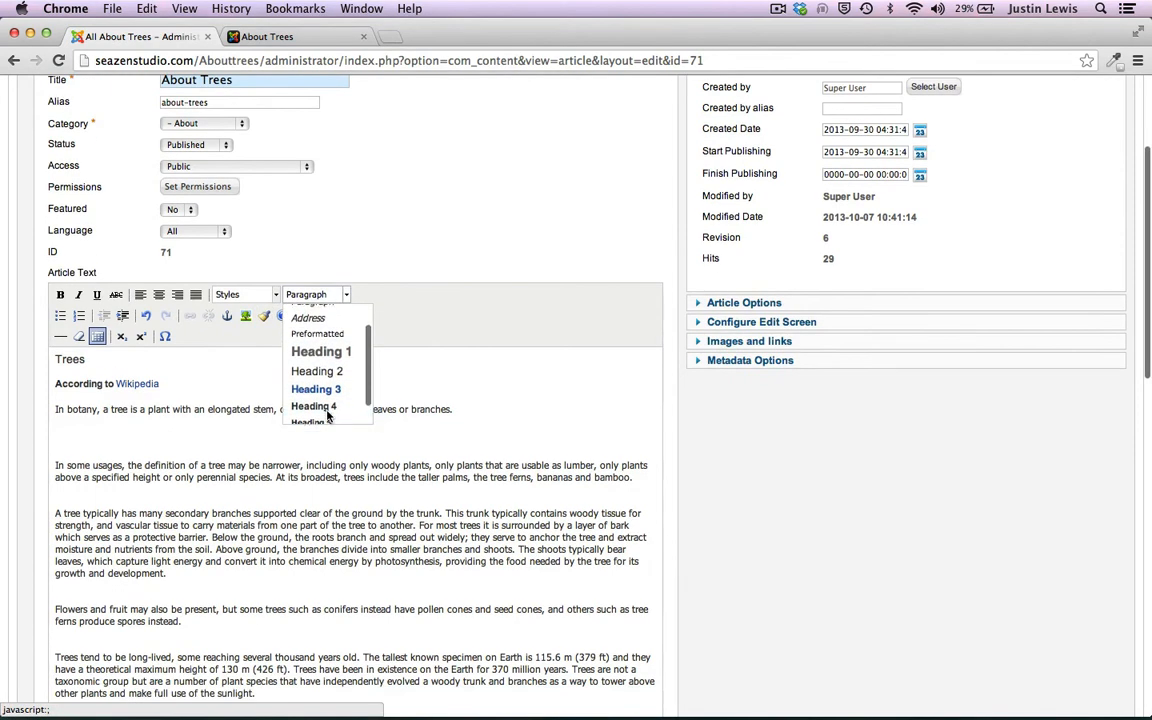
{"action": "scroll", "coordinate": [328, 415], "scroll_direction": "up", "scroll_amount": 2}
{"action": "left_click", "coordinate": [443, 331]}
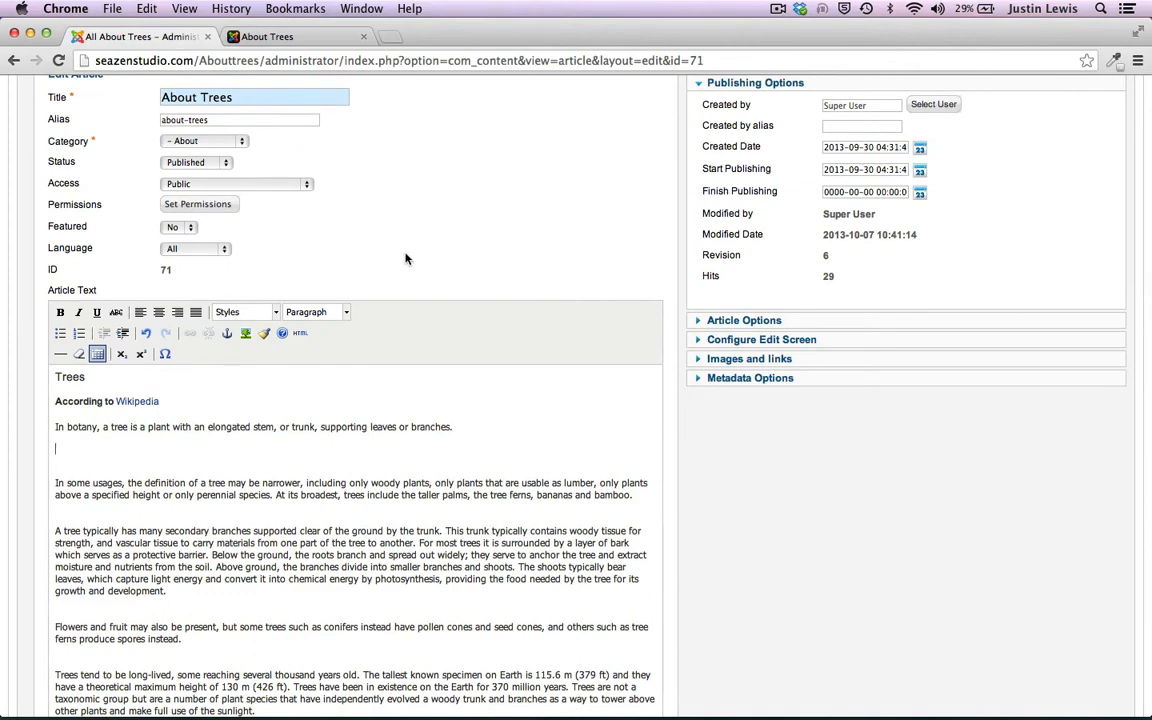
Insert the picture look_up_tree.jpg from the tree_images folder on the empty line below the "In botany" paragraph
{"action": "scroll", "coordinate": [404, 257], "scroll_direction": "down", "scroll_amount": 5}
{"action": "scroll", "coordinate": [406, 255], "scroll_direction": "down", "scroll_amount": 5}
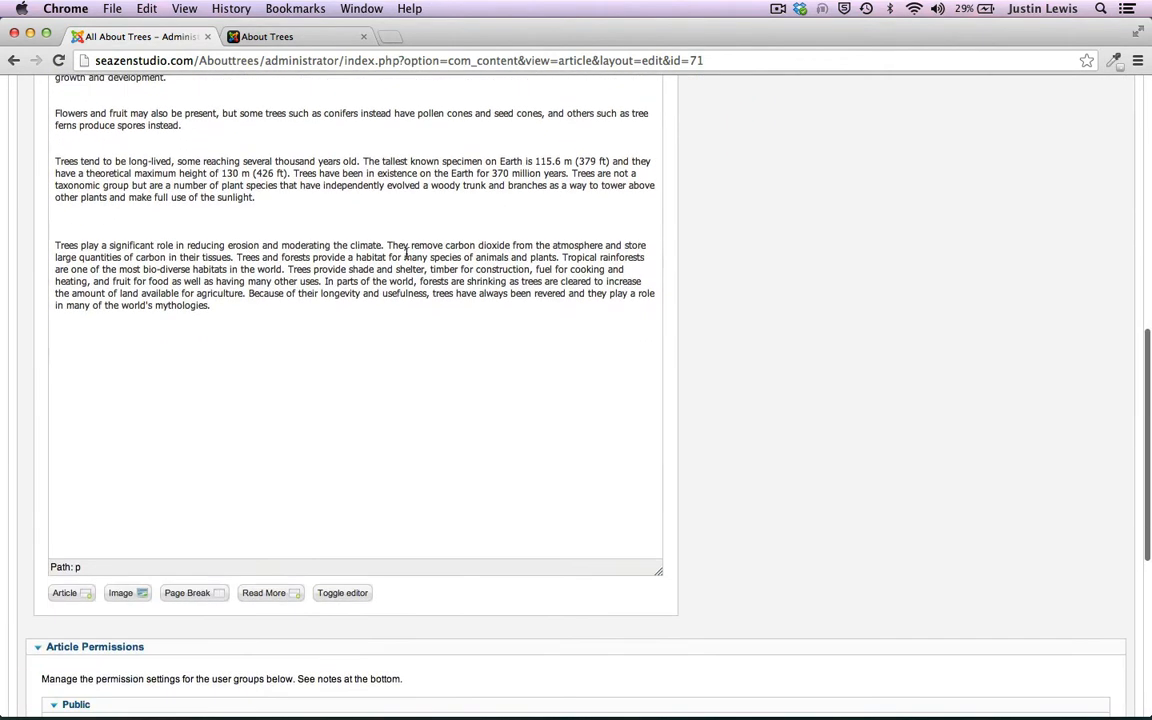
{"action": "left_click", "coordinate": [120, 592]}
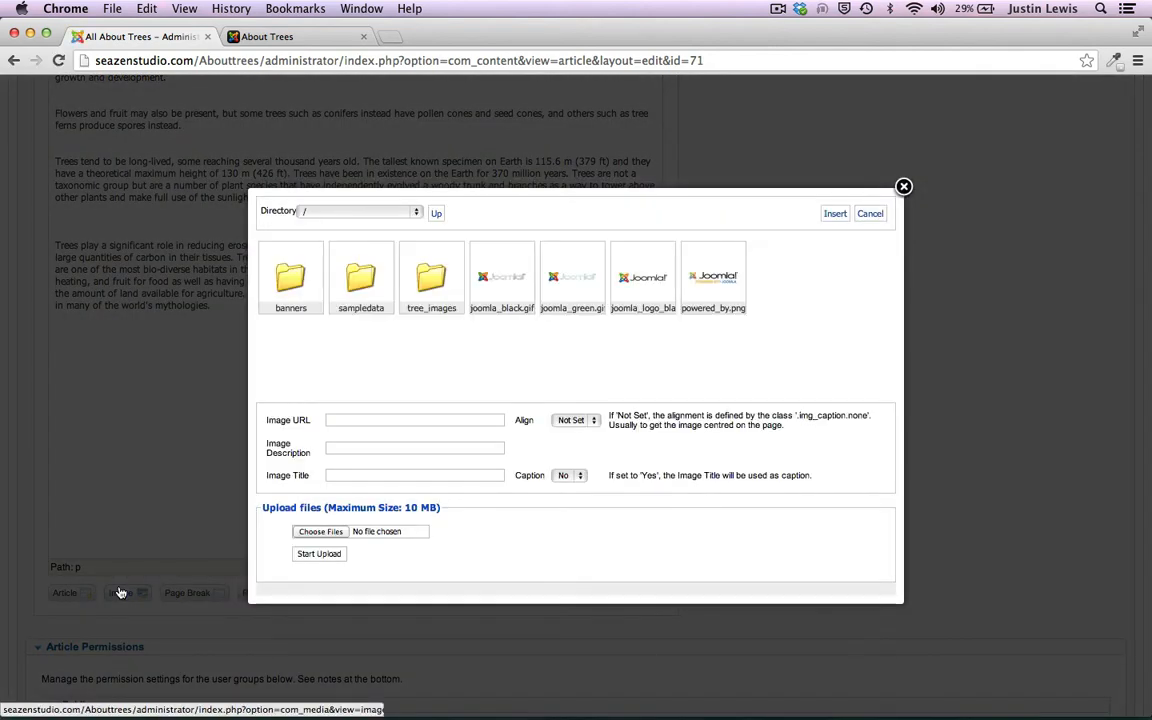
{"action": "left_click", "coordinate": [431, 291]}
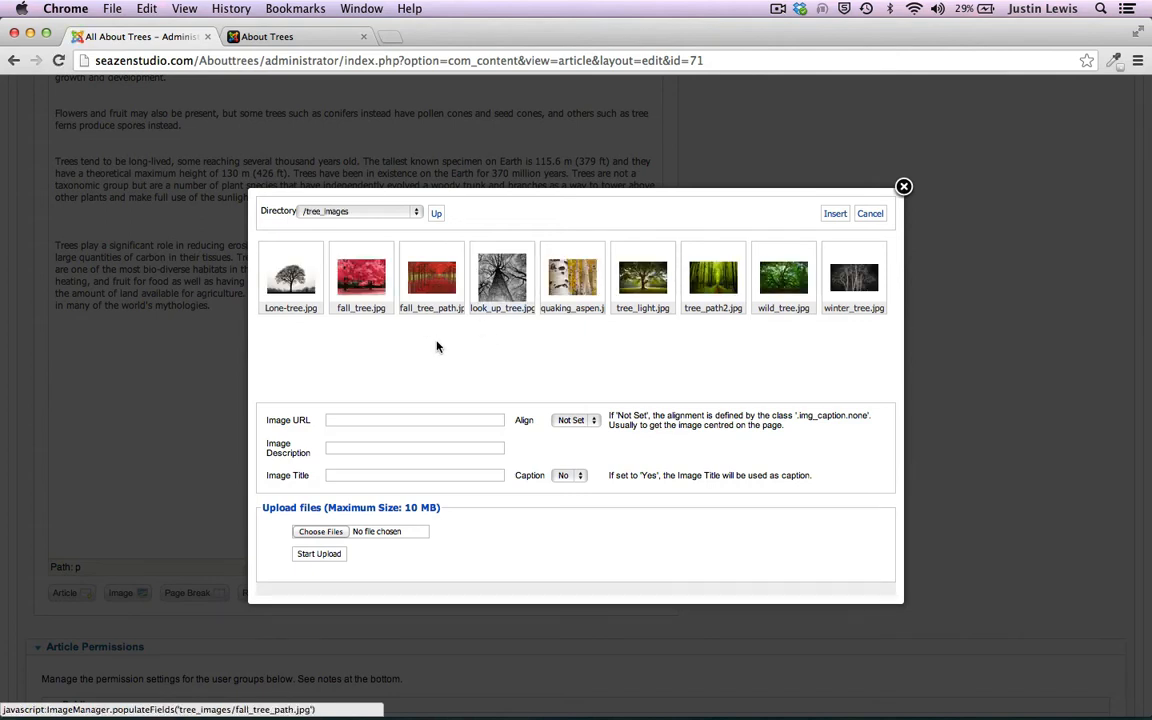
{"action": "left_click", "coordinate": [494, 281]}
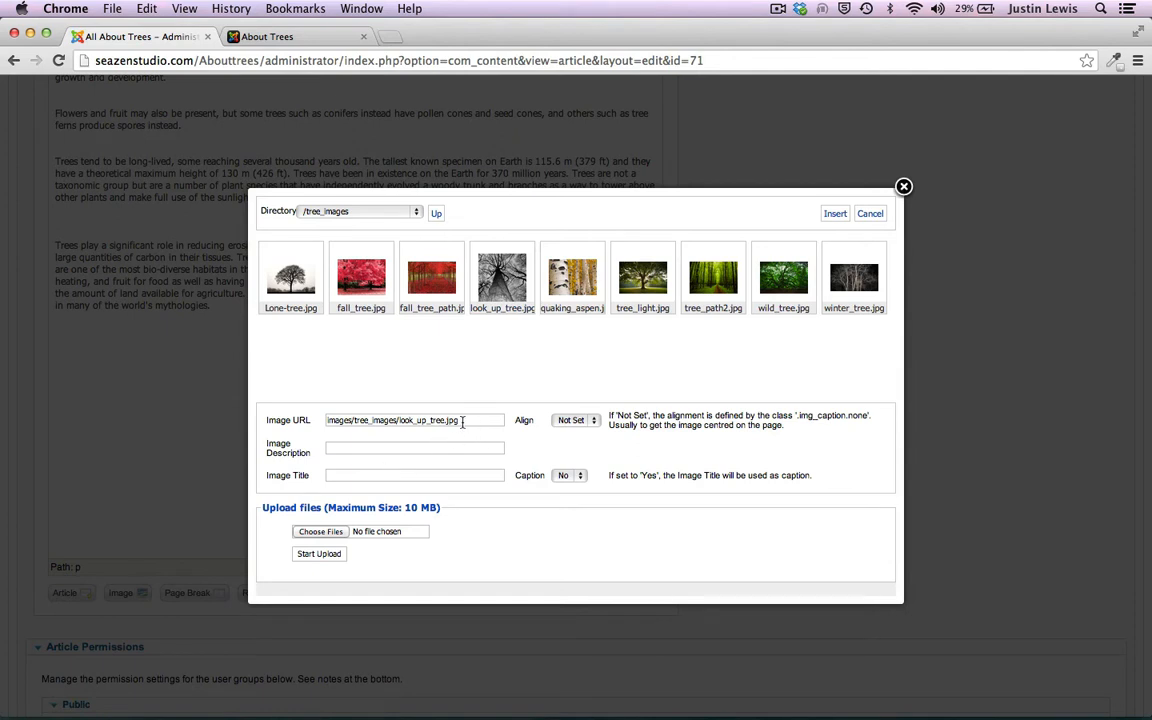
{"action": "left_click_drag", "start_coordinate": [462, 422], "coordinate": [445, 389]}
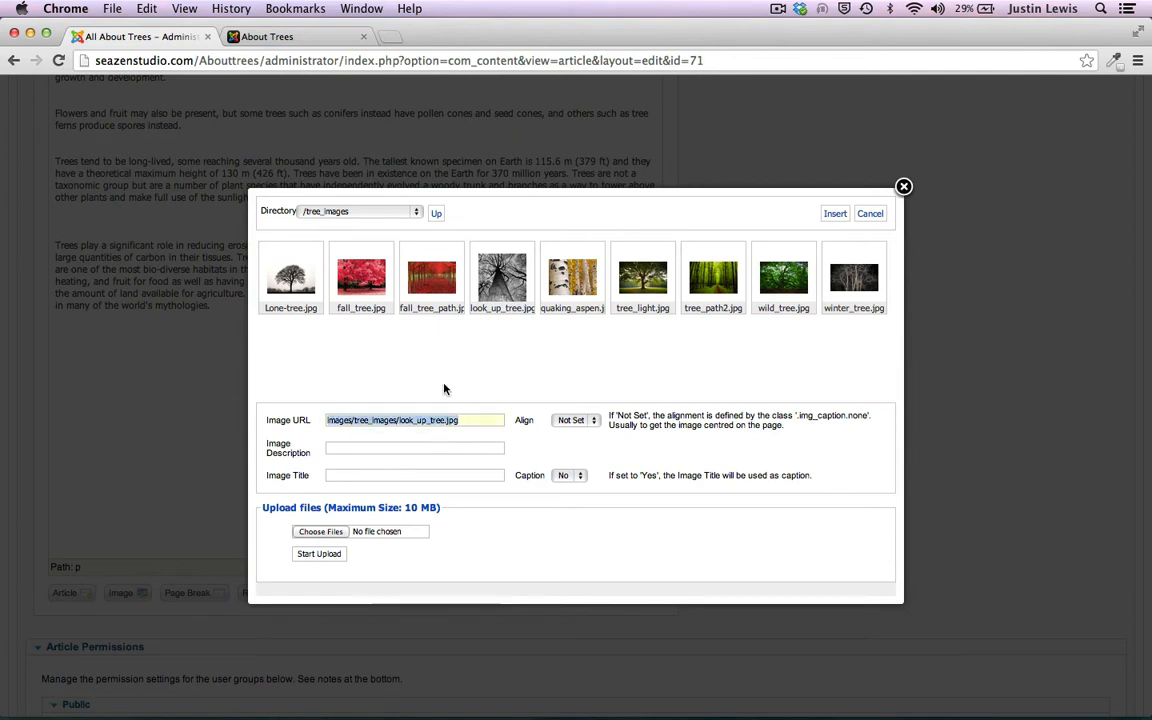
{"action": "left_click", "coordinate": [484, 418]}
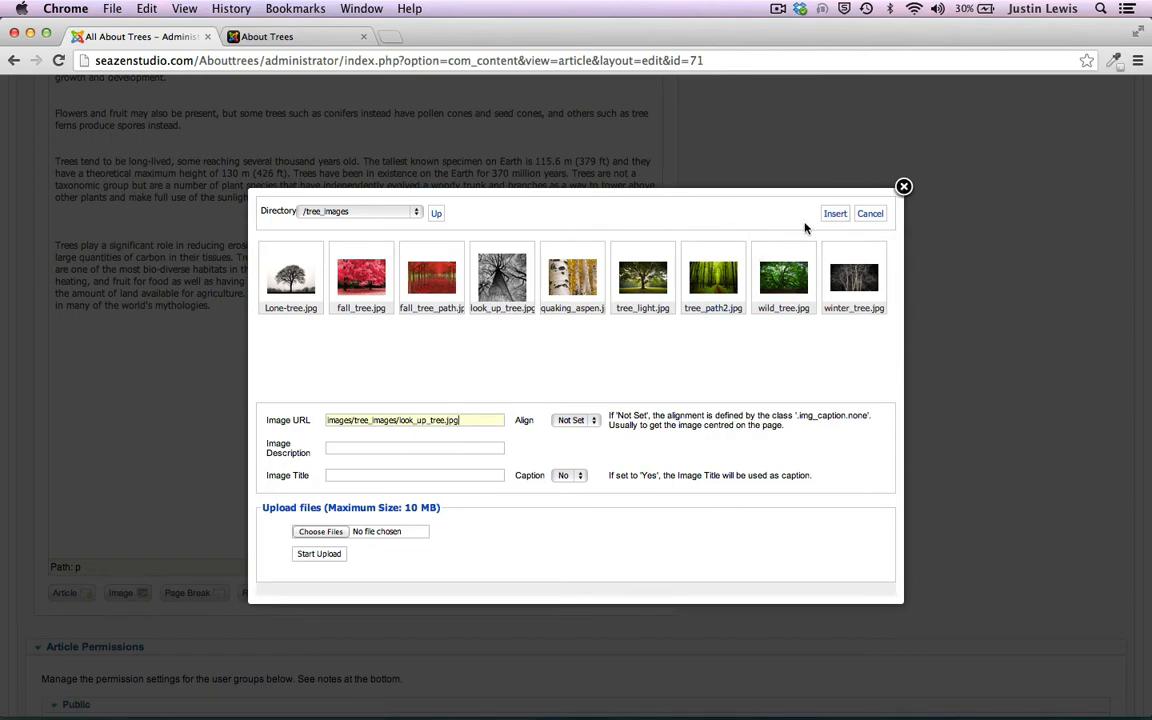
{"action": "left_click", "coordinate": [832, 214]}
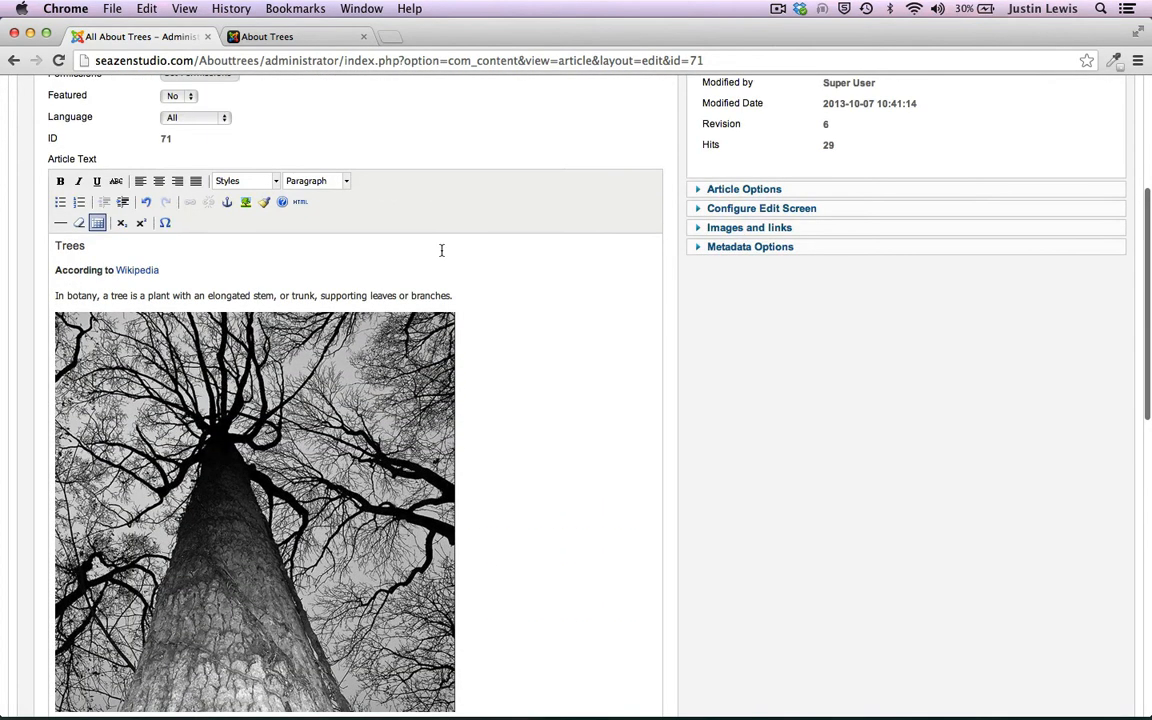
Look over the inserted picture in the article text and save the About Trees article
{"action": "scroll", "coordinate": [442, 255], "scroll_direction": "down", "scroll_amount": 5}
{"action": "scroll", "coordinate": [442, 255], "scroll_direction": "up", "scroll_amount": 10}
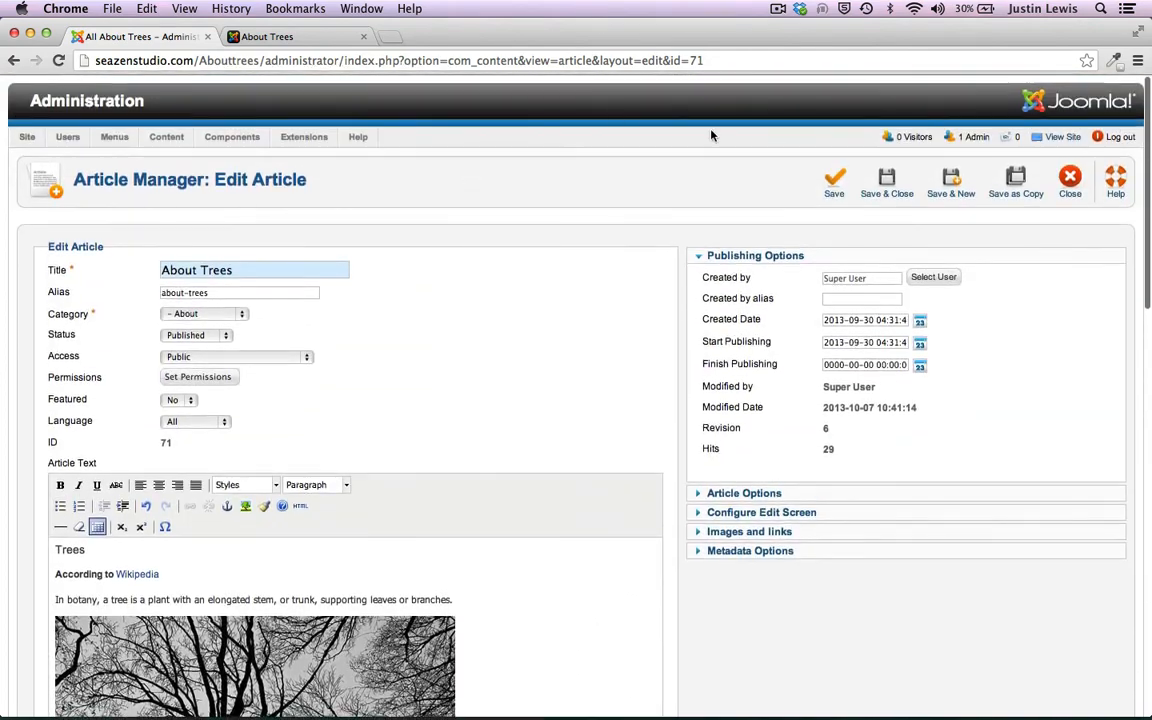
{"action": "left_click", "coordinate": [833, 188]}
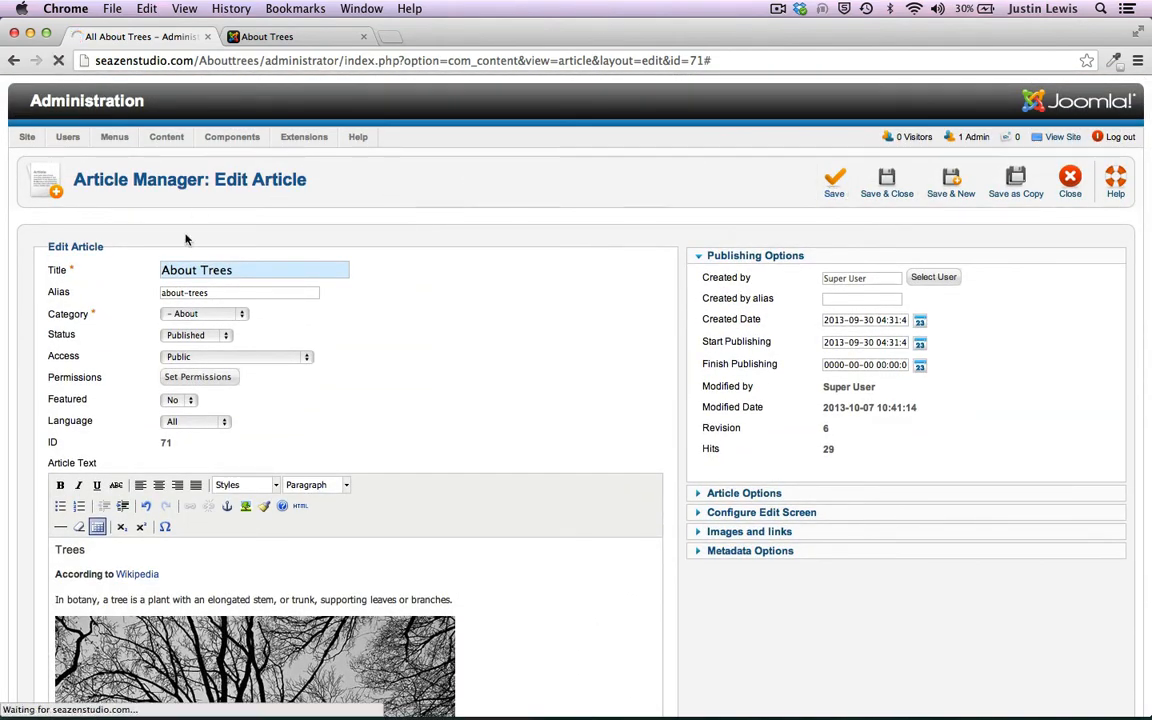
Reload the About Trees page on the public site and check its Wikipedia link and tree picture
{"action": "left_click", "coordinate": [301, 38]}
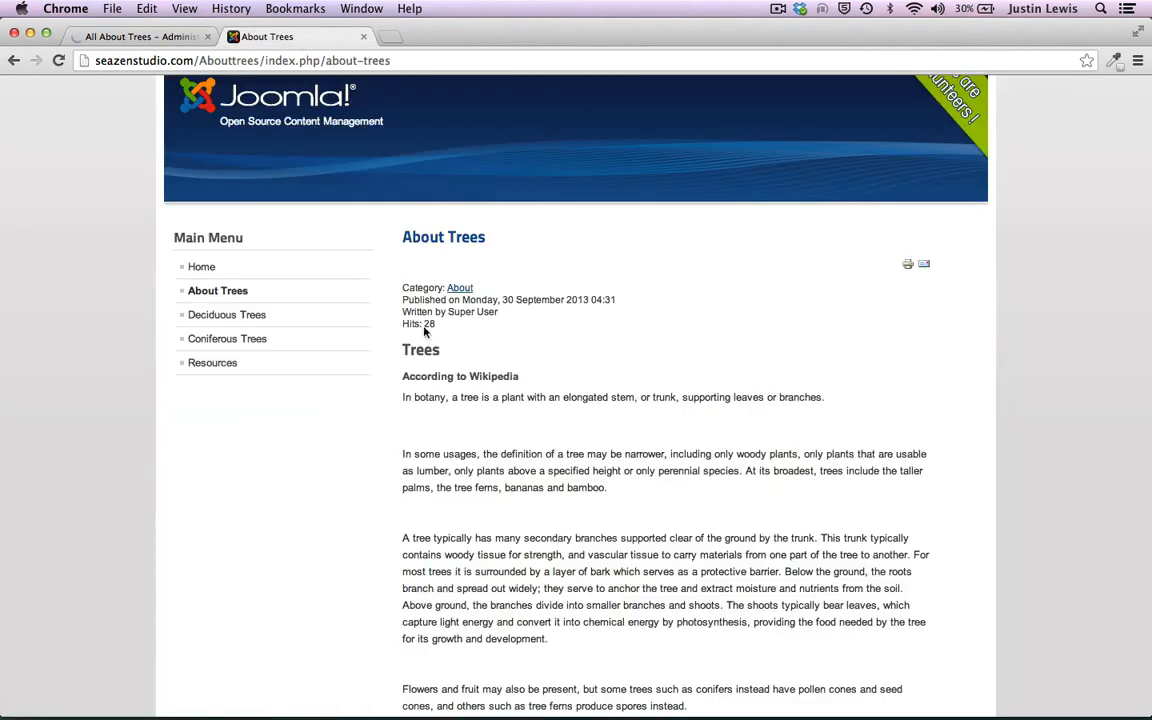
{"action": "left_click", "coordinate": [58, 61]}
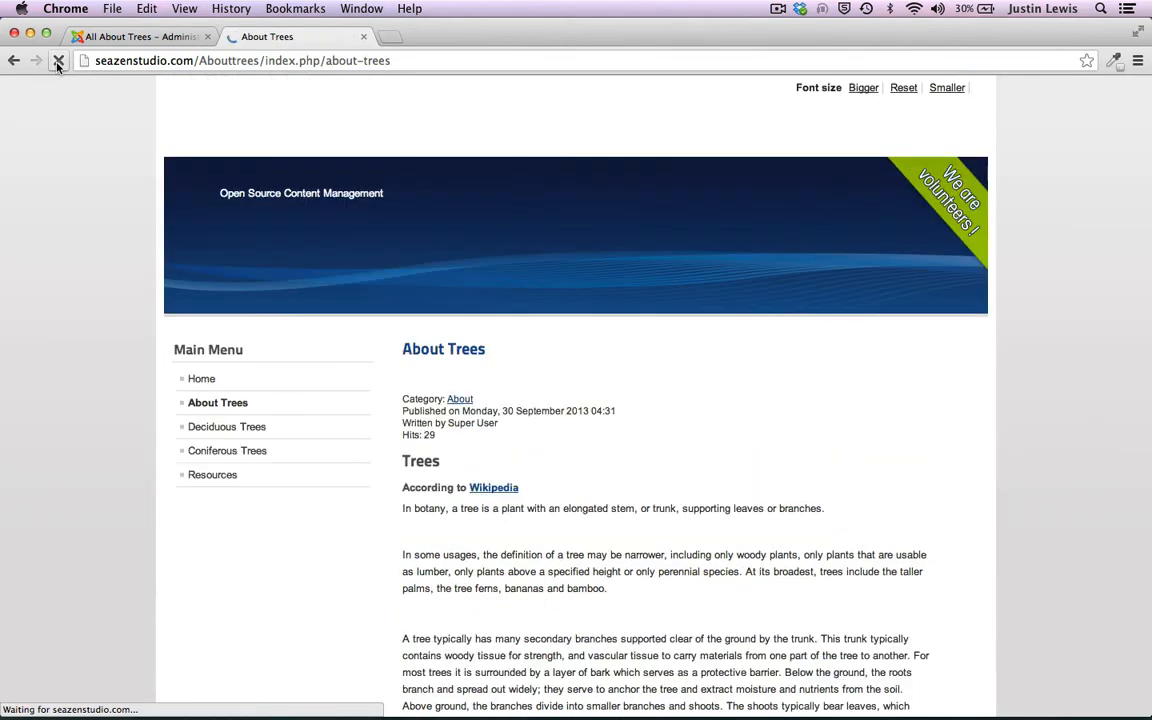
{"action": "scroll", "coordinate": [101, 242], "scroll_direction": "down", "scroll_amount": 4}
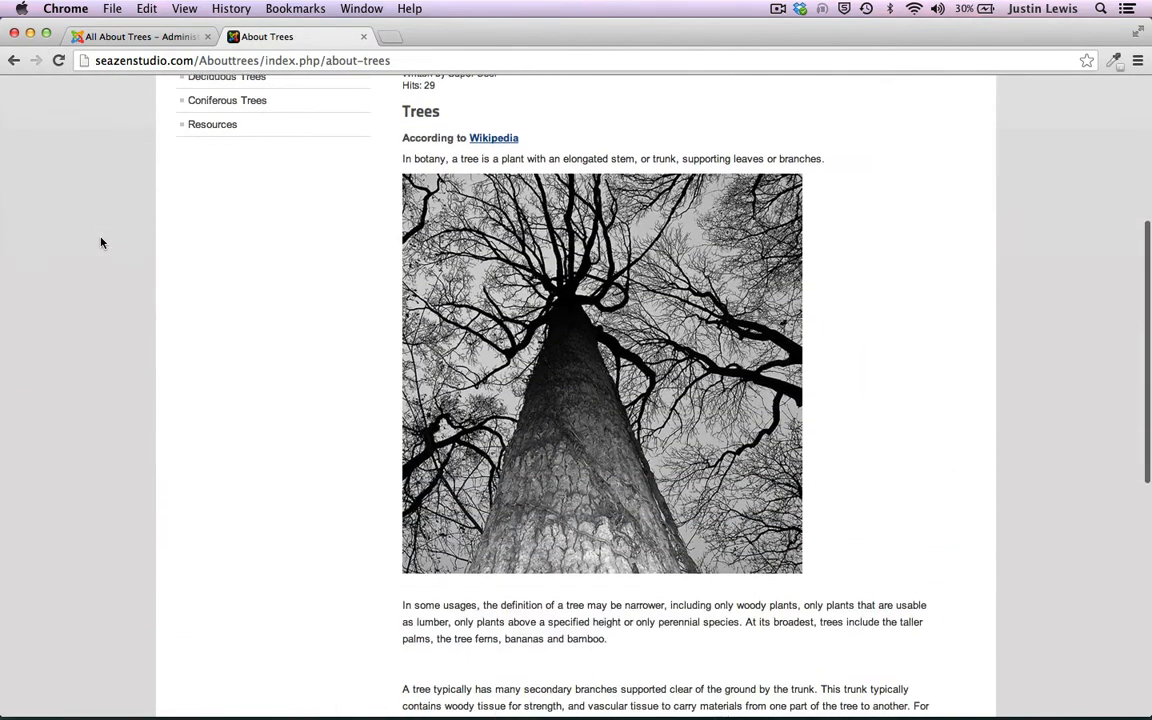
{"action": "scroll", "coordinate": [101, 242], "scroll_direction": "up", "scroll_amount": 2}
{"action": "scroll", "coordinate": [101, 242], "scroll_direction": "down", "scroll_amount": 3}
{"action": "scroll", "coordinate": [101, 242], "scroll_direction": "up", "scroll_amount": 3}
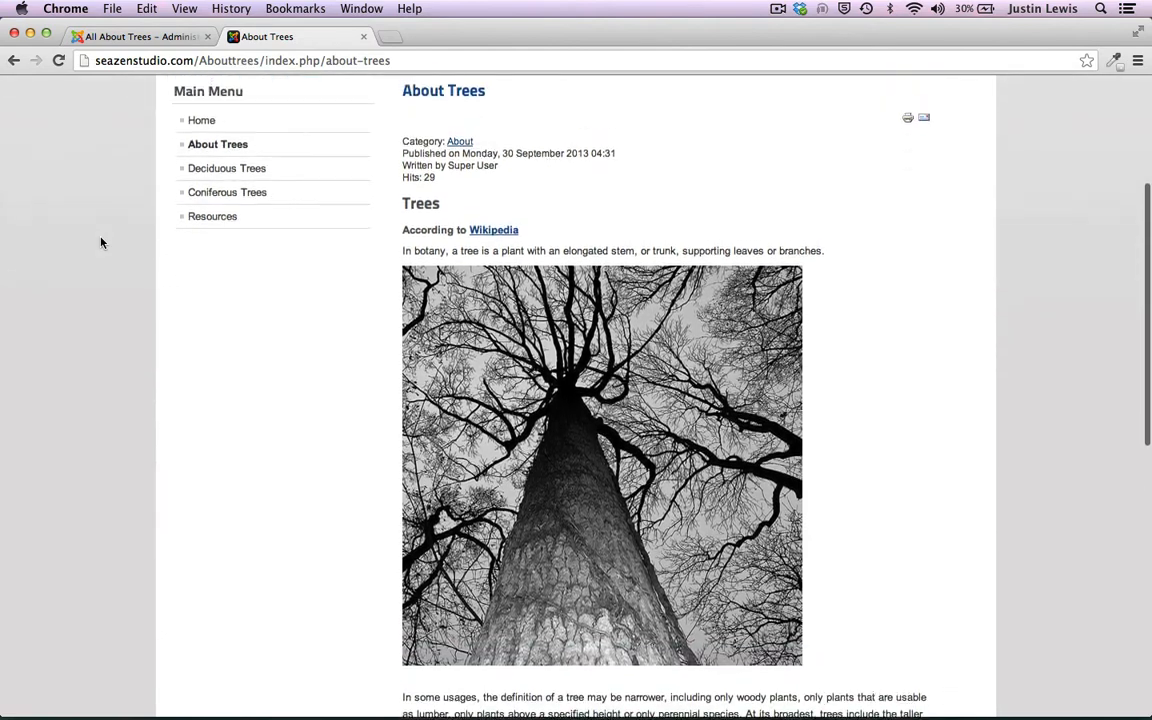
{"action": "scroll", "coordinate": [101, 242], "scroll_direction": "down", "scroll_amount": 1}
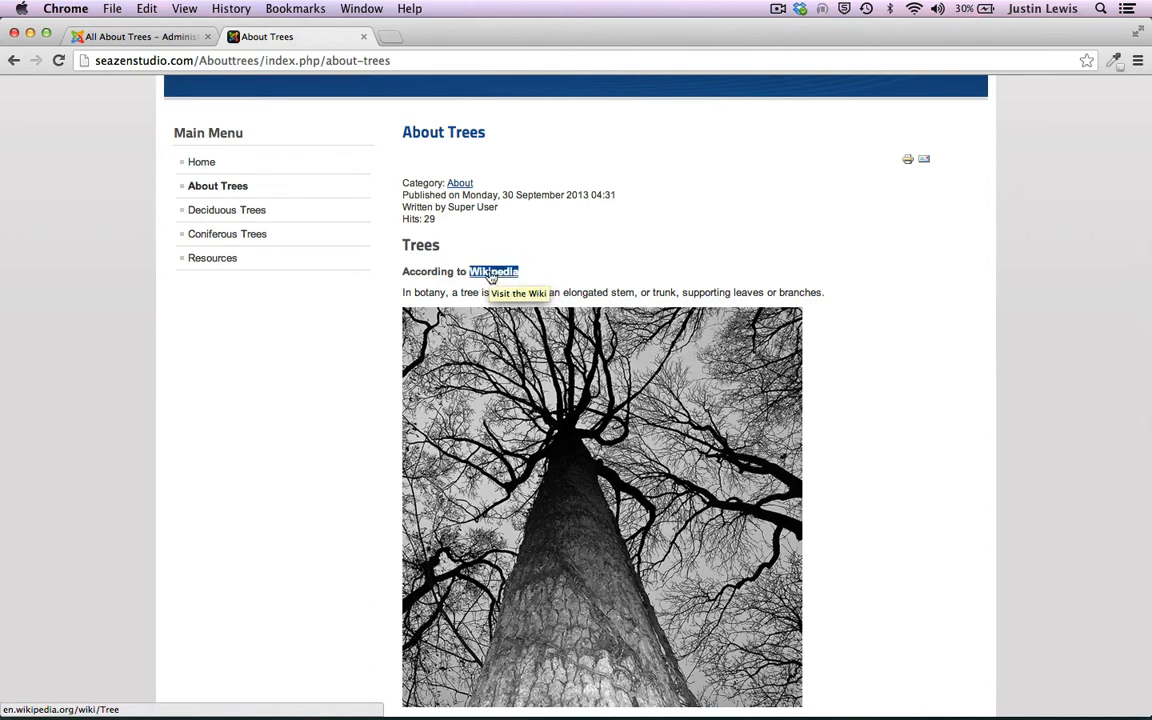
Test the Wikipedia link on the public page and check that the site stays open alongside the Wikipedia article
{"action": "left_click", "coordinate": [491, 276]}
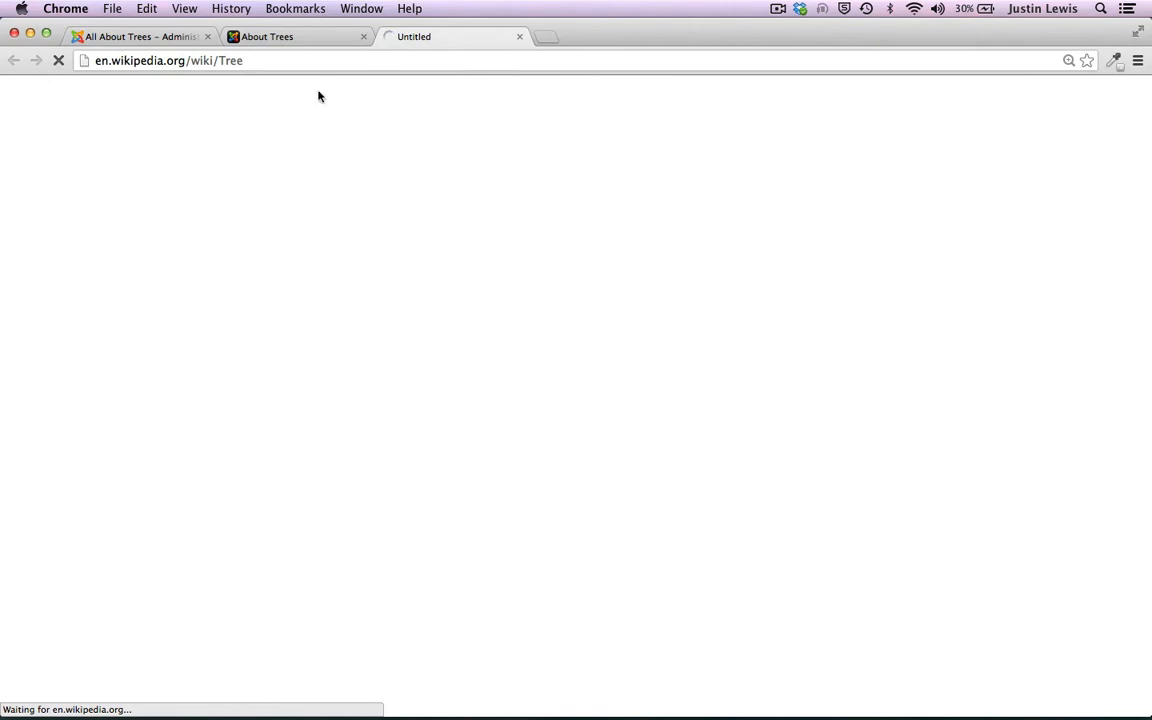
{"action": "left_click", "coordinate": [296, 37]}
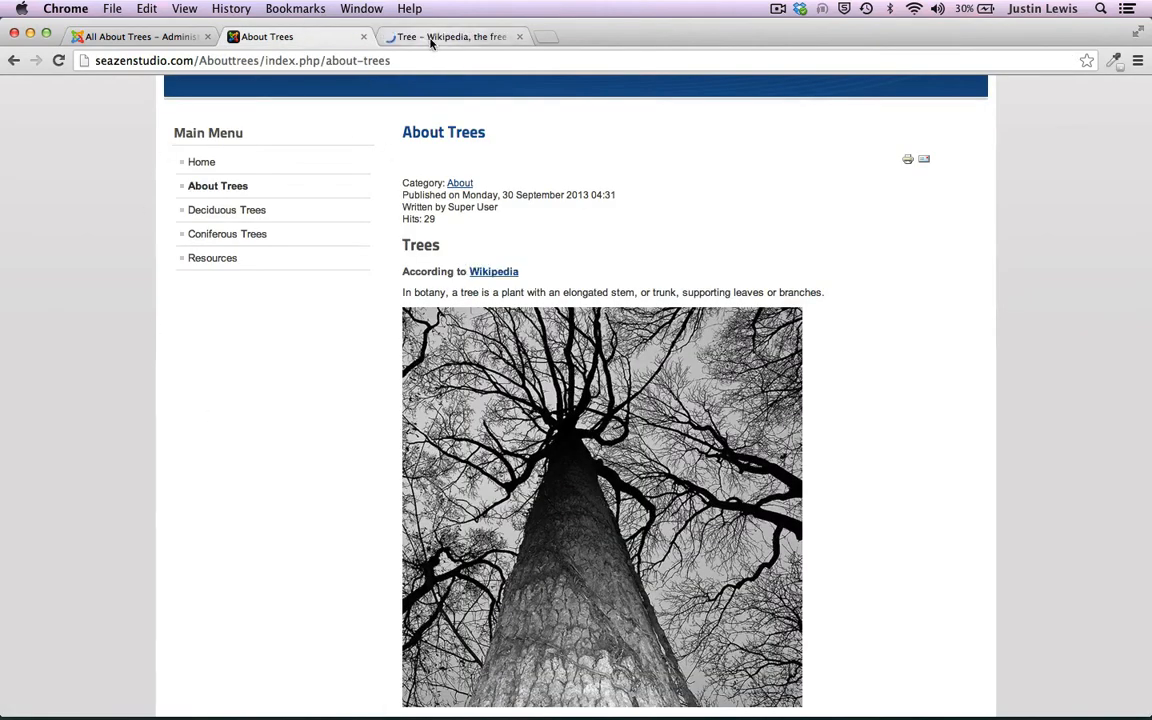
{"action": "left_click", "coordinate": [430, 37]}
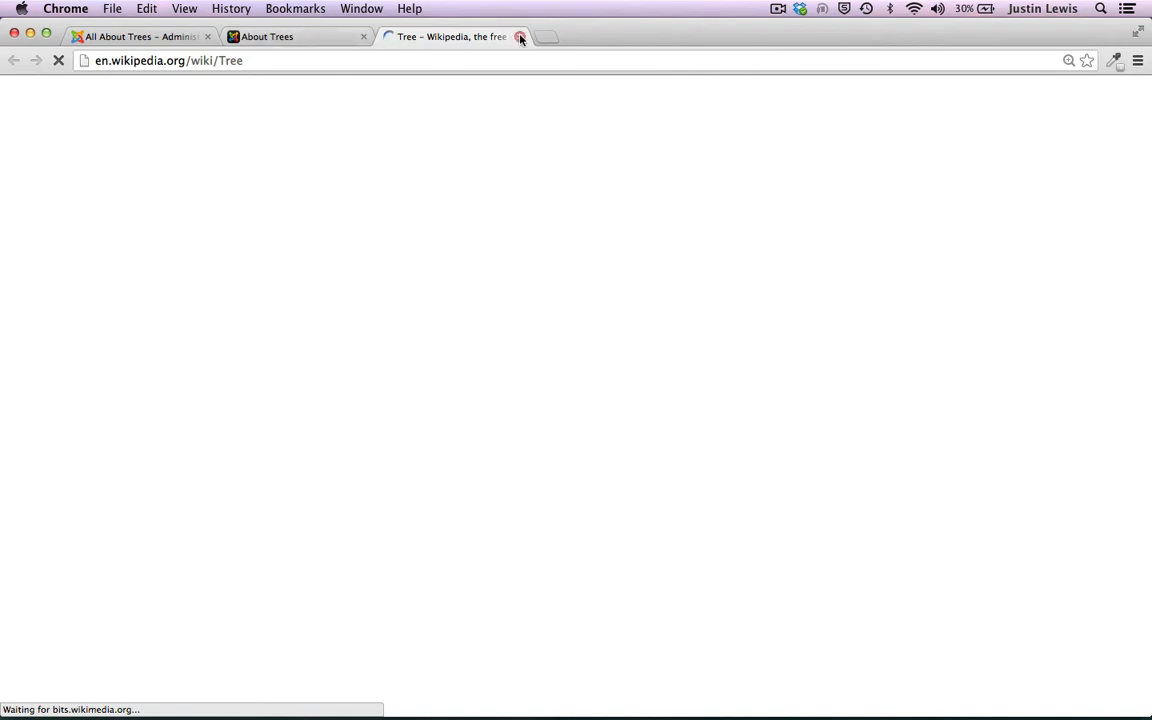
Look through the Wikipedia article on trees and close it to return to the About Trees page
{"action": "scroll", "coordinate": [353, 241], "scroll_direction": "down", "scroll_amount": 6}
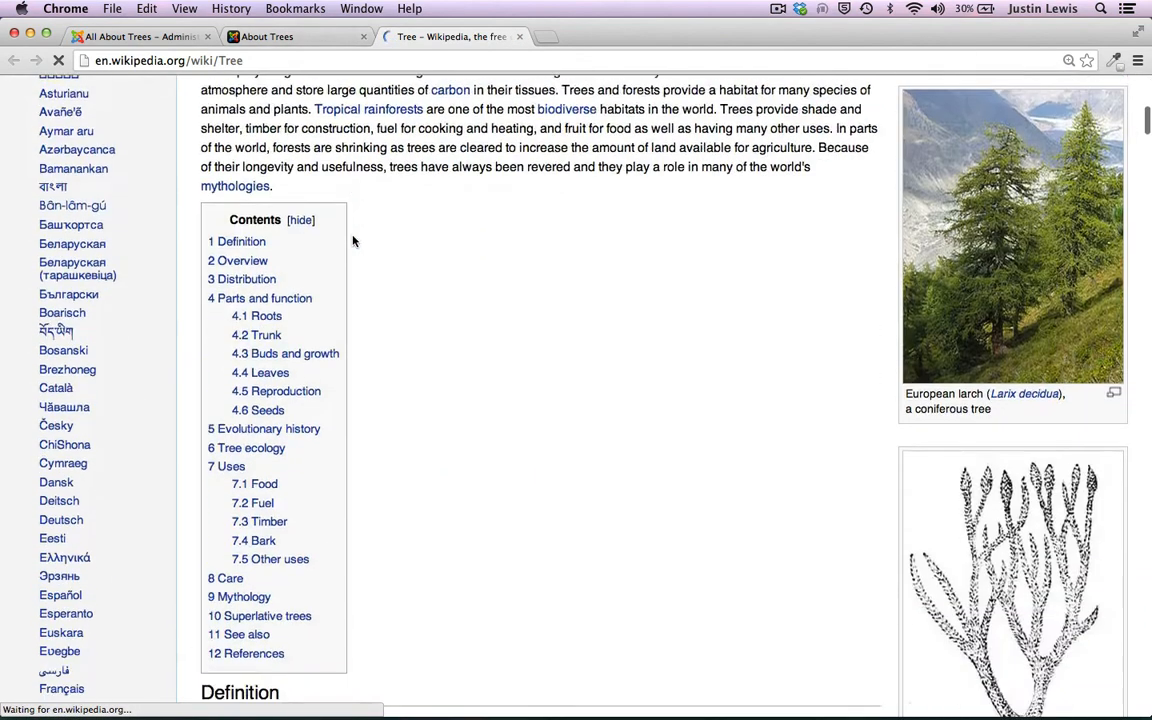
{"action": "scroll", "coordinate": [353, 241], "scroll_direction": "up", "scroll_amount": 7}
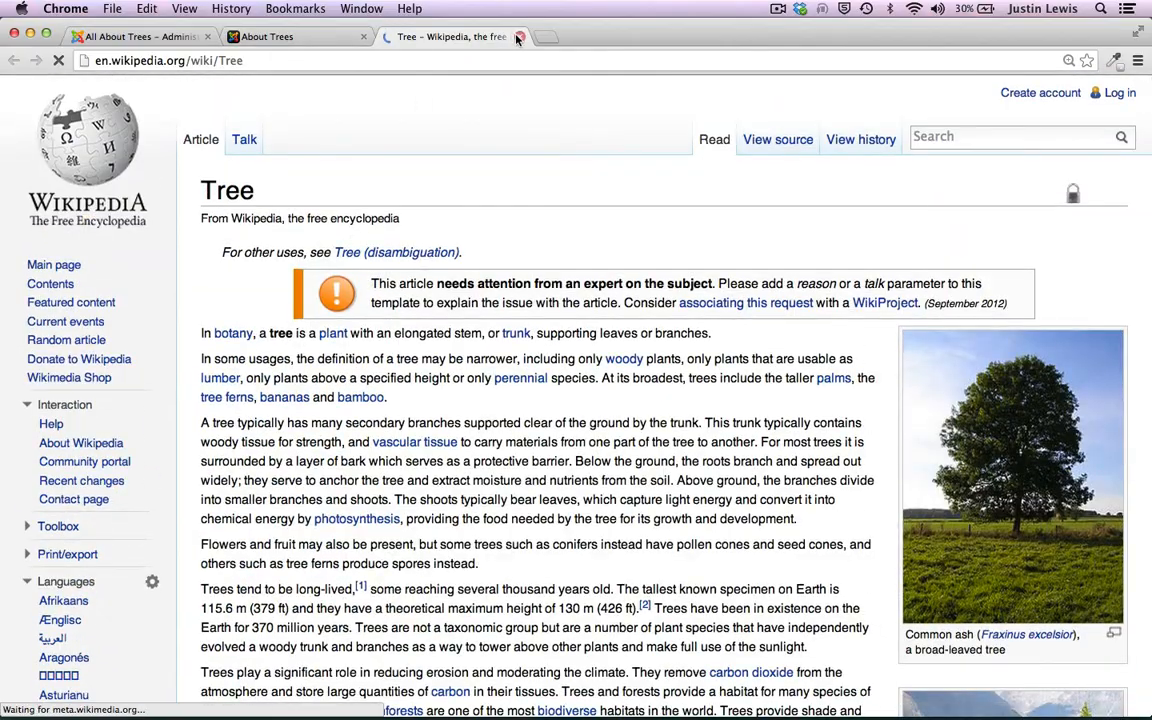
{"action": "left_click", "coordinate": [519, 36]}
Review the public About Trees page from its banner and menu through the picture to the paragraphs below
{"action": "scroll", "coordinate": [188, 290], "scroll_direction": "down", "scroll_amount": 5}
{"action": "scroll", "coordinate": [189, 293], "scroll_direction": "up", "scroll_amount": 3}
{"action": "scroll", "coordinate": [188, 293], "scroll_direction": "up", "scroll_amount": 4}
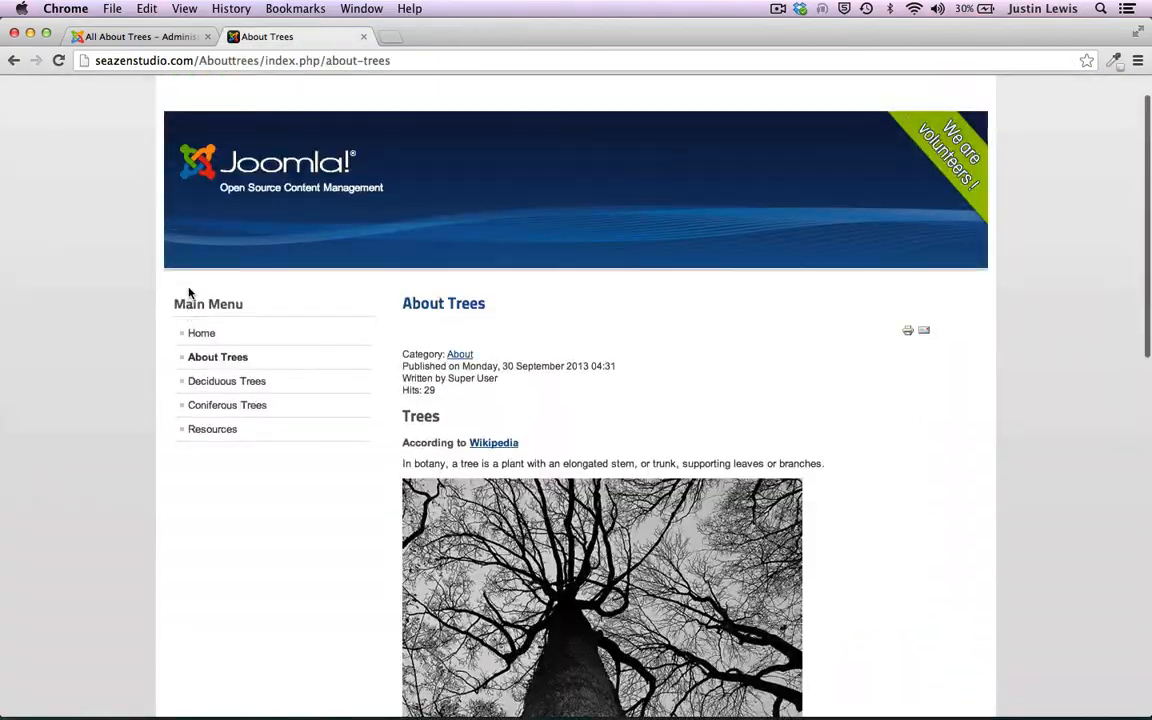
{"action": "scroll", "coordinate": [188, 290], "scroll_direction": "down", "scroll_amount": 6}
{"action": "scroll", "coordinate": [188, 293], "scroll_direction": "up", "scroll_amount": 4}
{"action": "scroll", "coordinate": [190, 293], "scroll_direction": "up", "scroll_amount": 2}
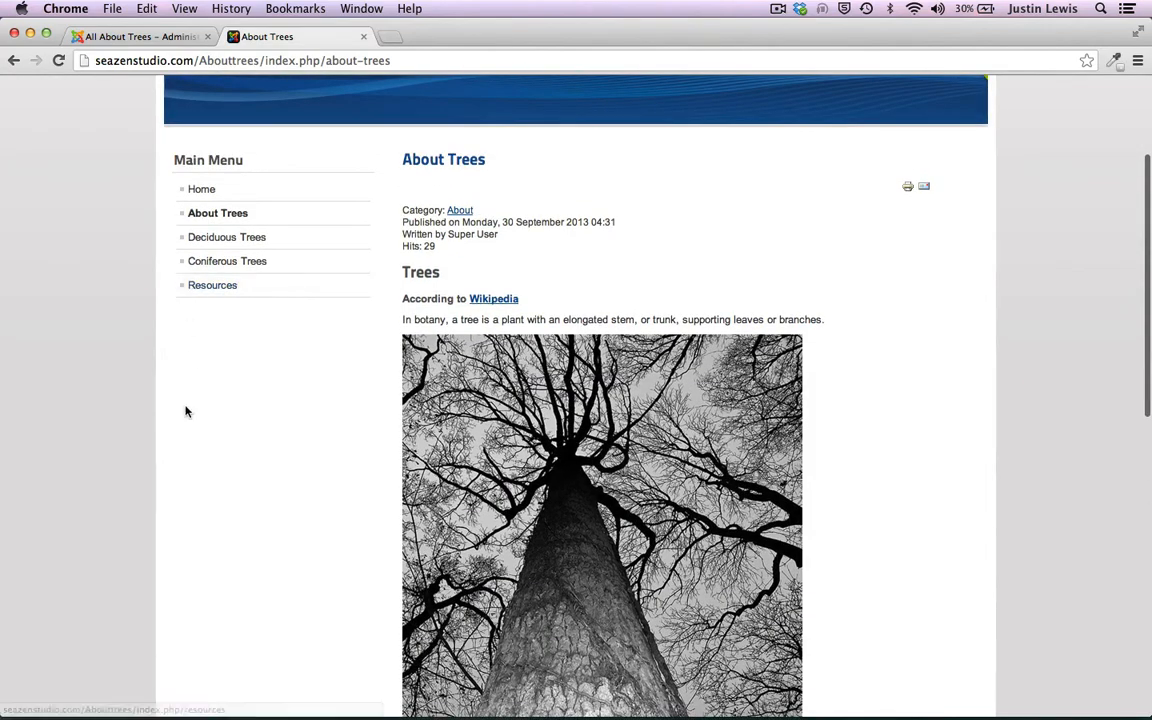
{"action": "scroll", "coordinate": [197, 407], "scroll_direction": "down", "scroll_amount": 1}
{"action": "scroll", "coordinate": [197, 407], "scroll_direction": "down", "scroll_amount": 10}
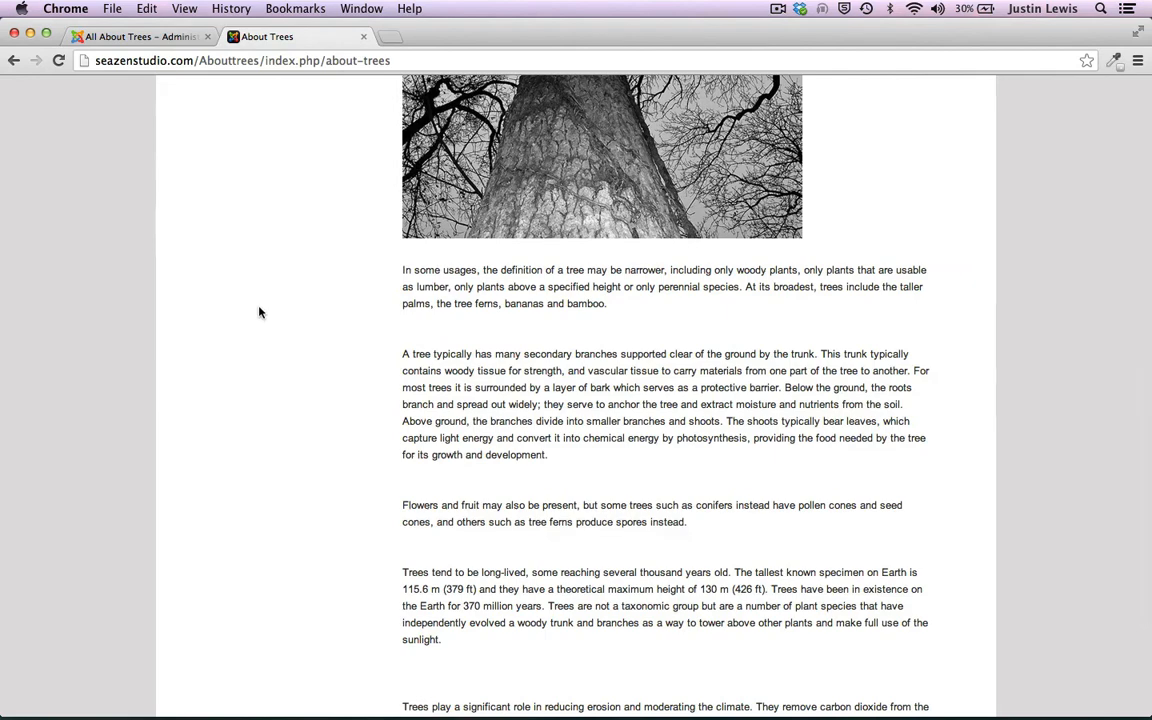
{"action": "scroll", "coordinate": [257, 311], "scroll_direction": "up", "scroll_amount": 12}
In the About Trees article editor, add the line "Here is a random list of trees:" below the "In some usages" paragraph
{"action": "left_click", "coordinate": [115, 38]}
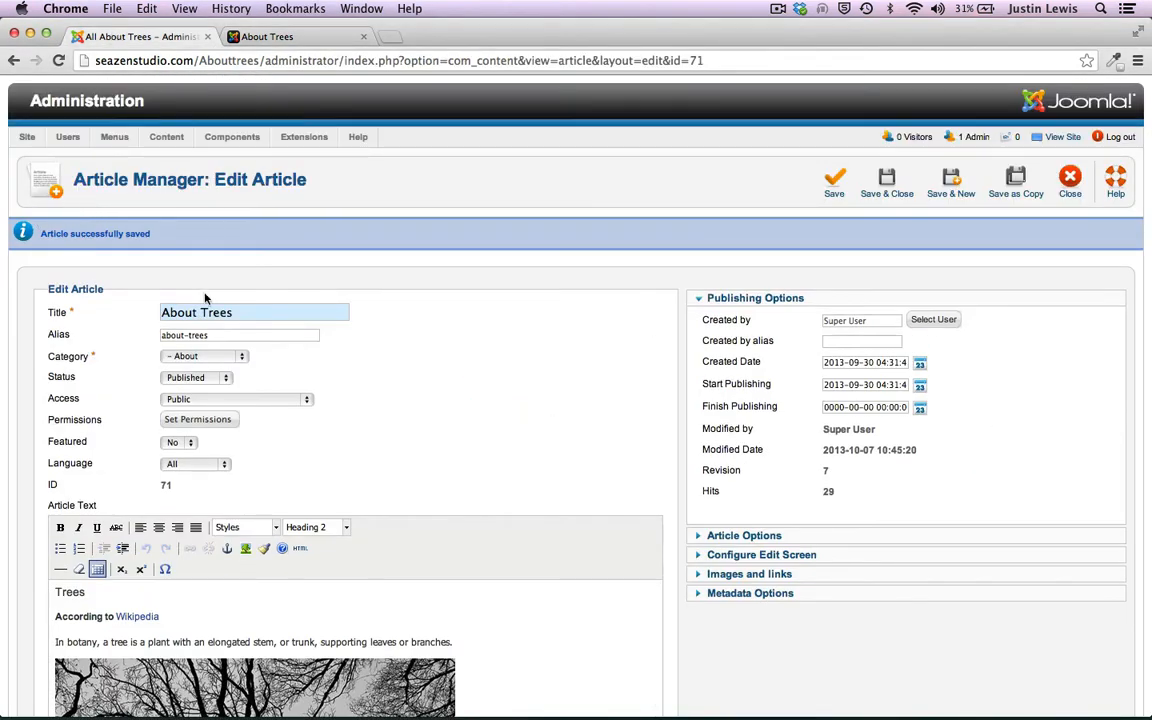
{"action": "scroll", "coordinate": [470, 414], "scroll_direction": "down", "scroll_amount": 10}
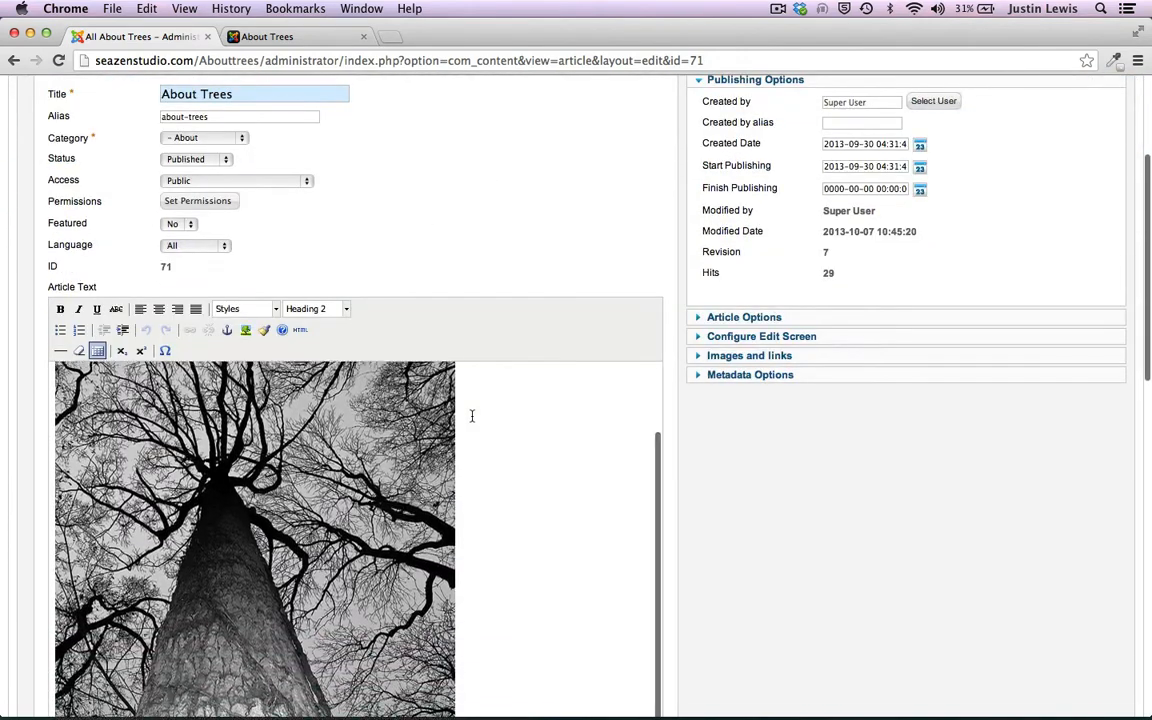
{"action": "scroll", "coordinate": [470, 414], "scroll_direction": "down", "scroll_amount": 9}
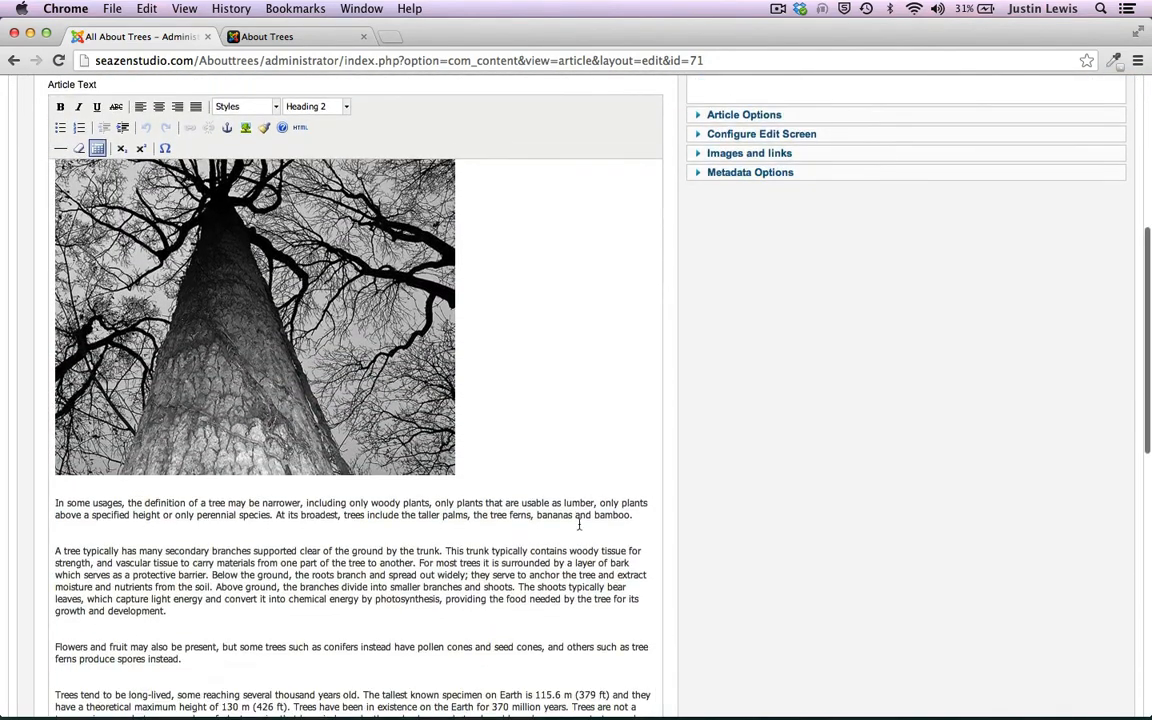
{"action": "left_click", "coordinate": [635, 516]}
{"action": "key", "text": "Return"}
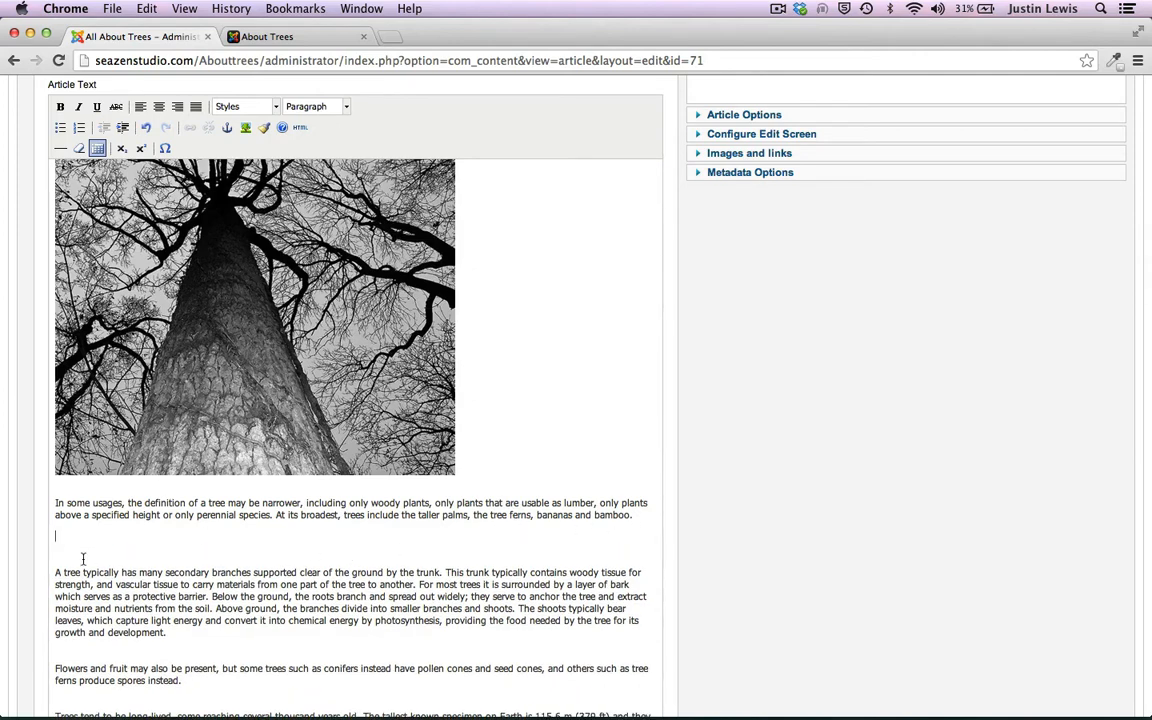
{"action": "double_click", "coordinate": [104, 504]}
{"action": "left_click", "coordinate": [129, 407]}
{"action": "left_click", "coordinate": [95, 552]}
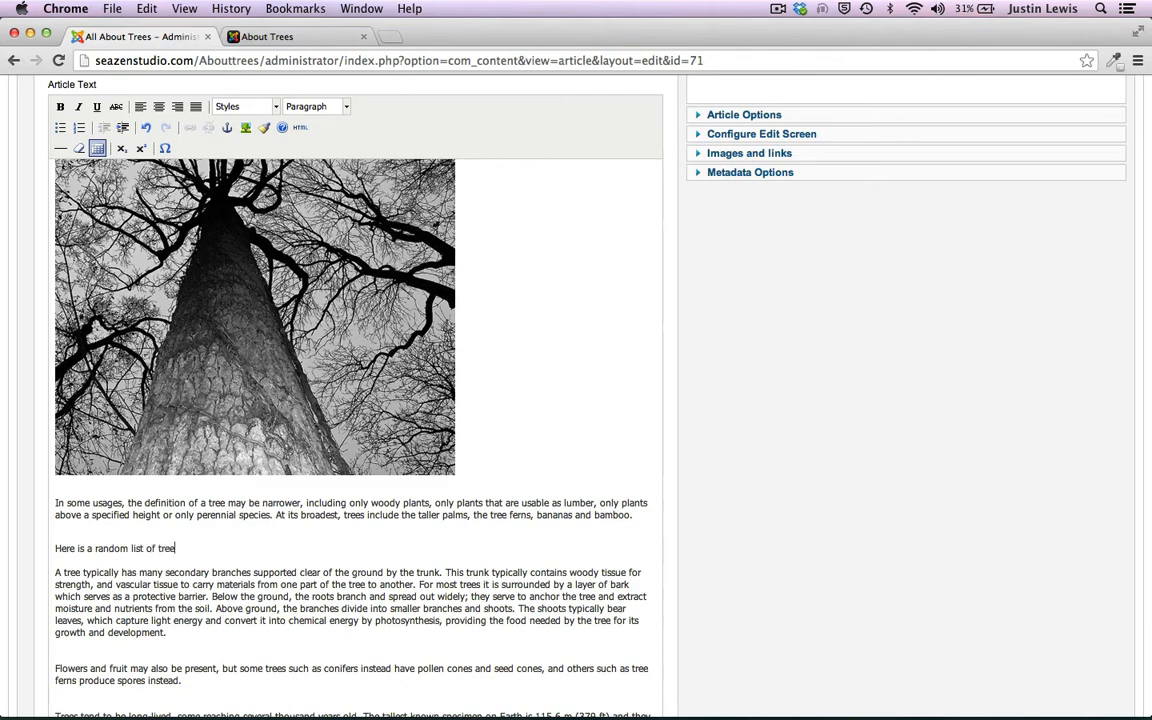
{"action": "key", "text": "Return"}
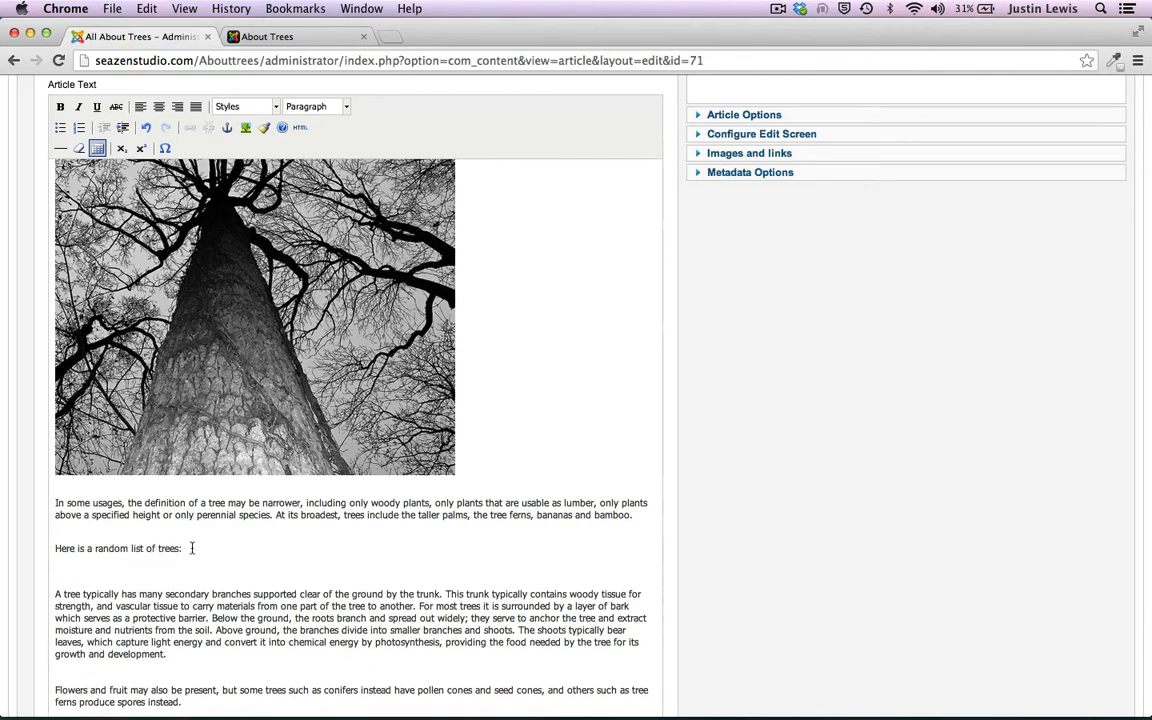
Format the line "Here is a random list of trees:" as Heading 4 and start a new line beneath it
{"action": "left_click_drag", "start_coordinate": [188, 548], "coordinate": [55, 547]}
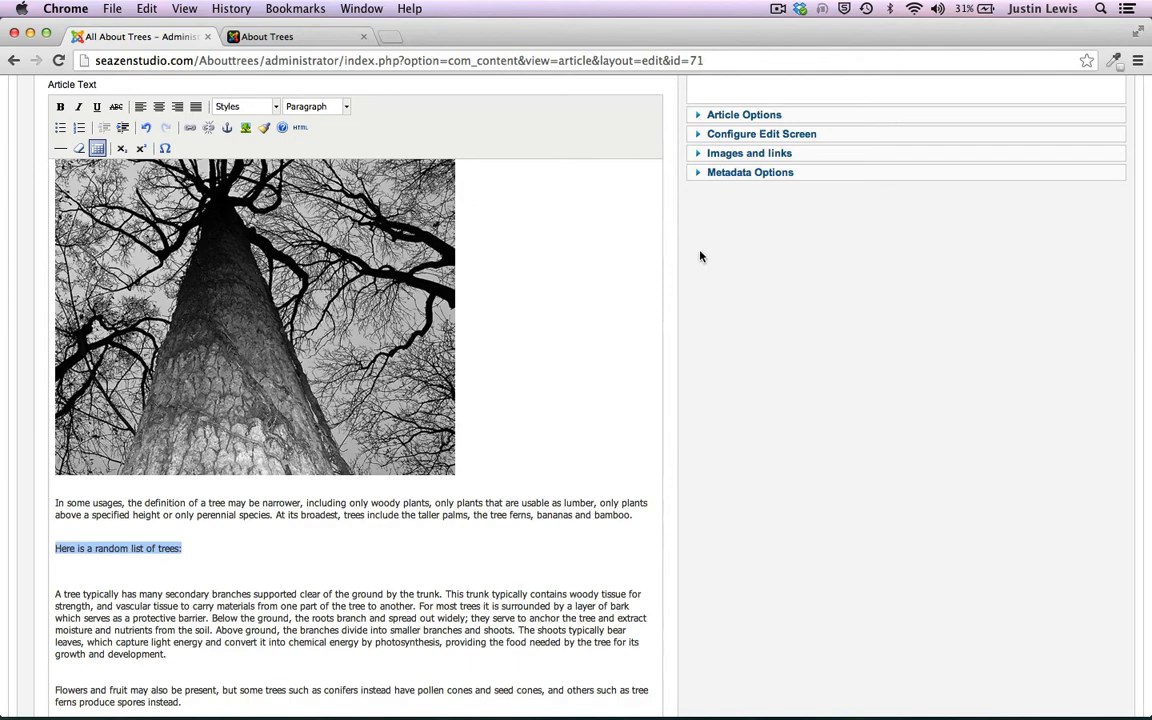
{"action": "scroll", "coordinate": [447, 296], "scroll_direction": "up", "scroll_amount": 2}
{"action": "left_click", "coordinate": [346, 171]}
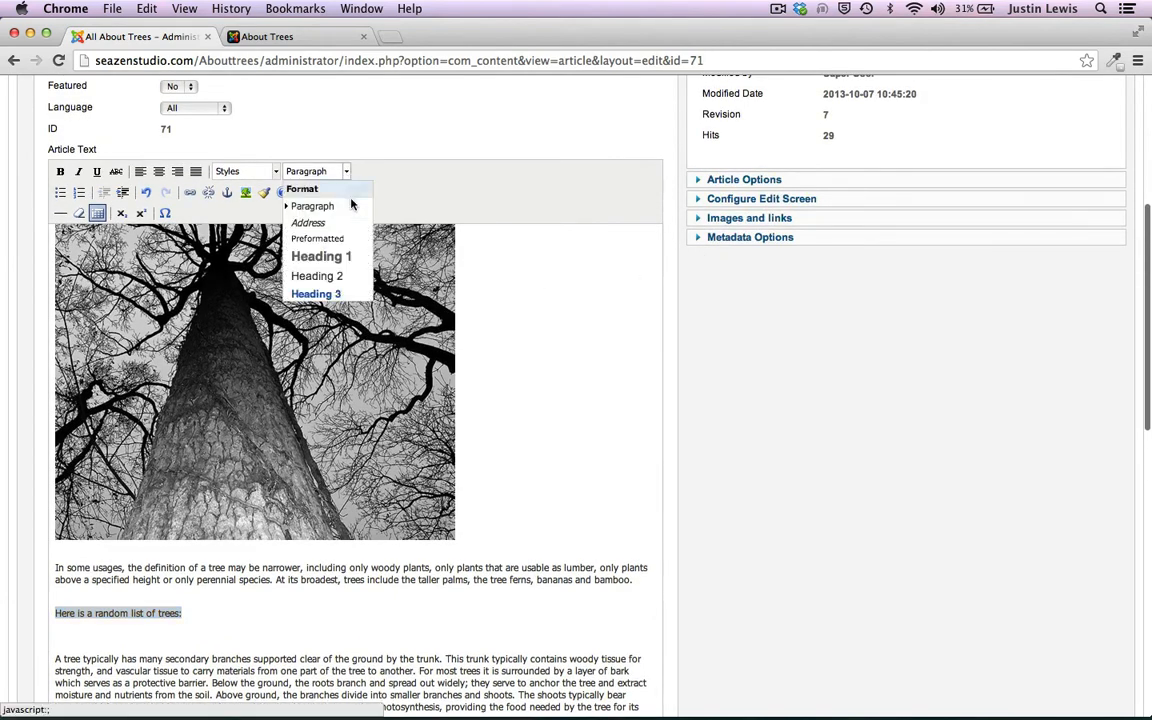
{"action": "left_click", "coordinate": [325, 296]}
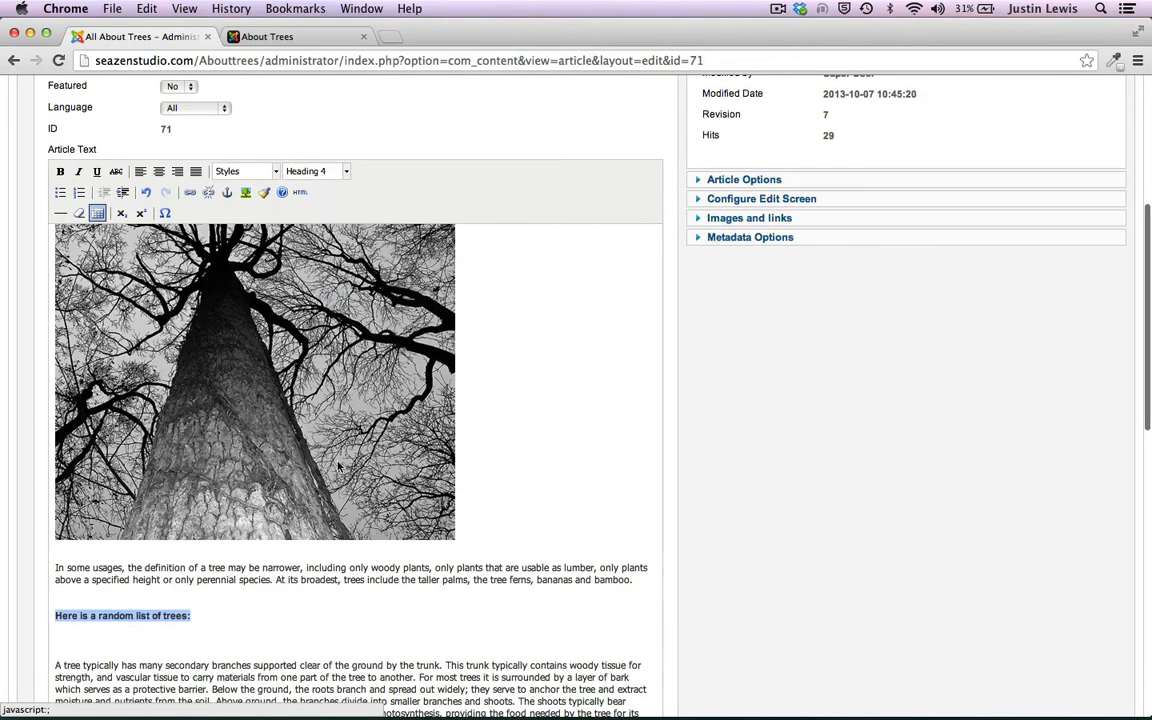
{"action": "left_click", "coordinate": [259, 605]}
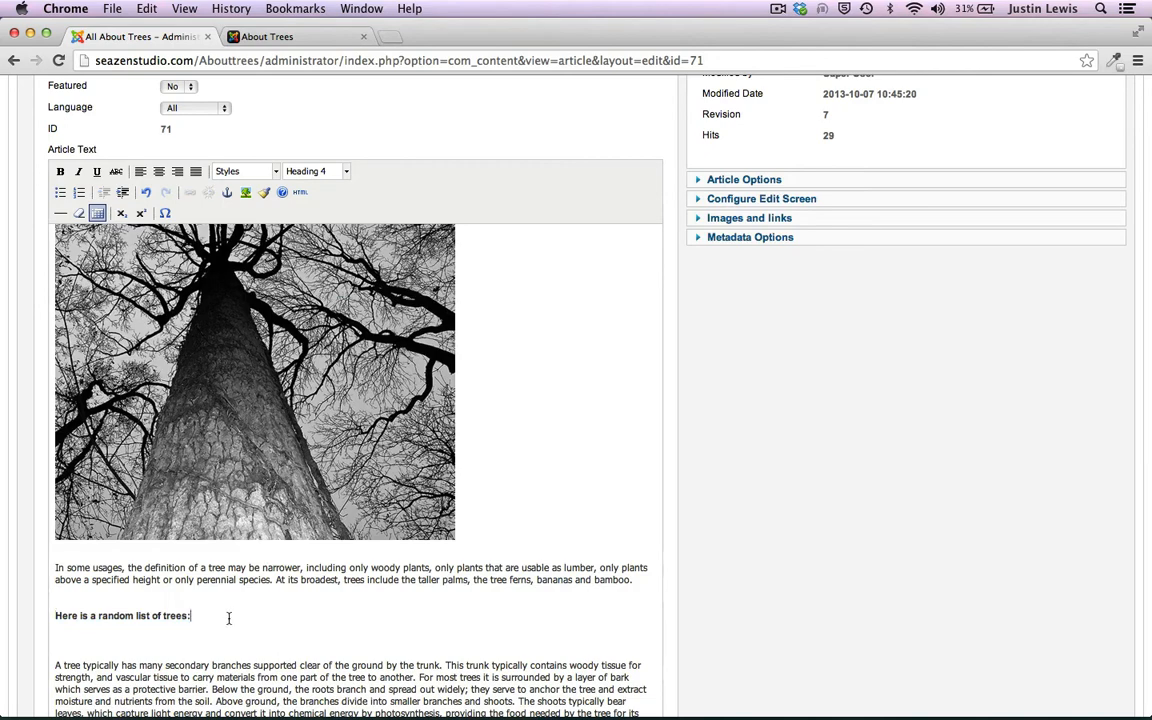
{"action": "key", "text": "Return"}
Switch to the lists file in TextEdit, enlarge its window and set the HTML list's opening and closing tags to ol
{"action": "left_click_drag", "start_coordinate": [430, 36], "coordinate": [443, 171]}
{"action": "left_click_drag", "start_coordinate": [347, 75], "coordinate": [500, 29]}
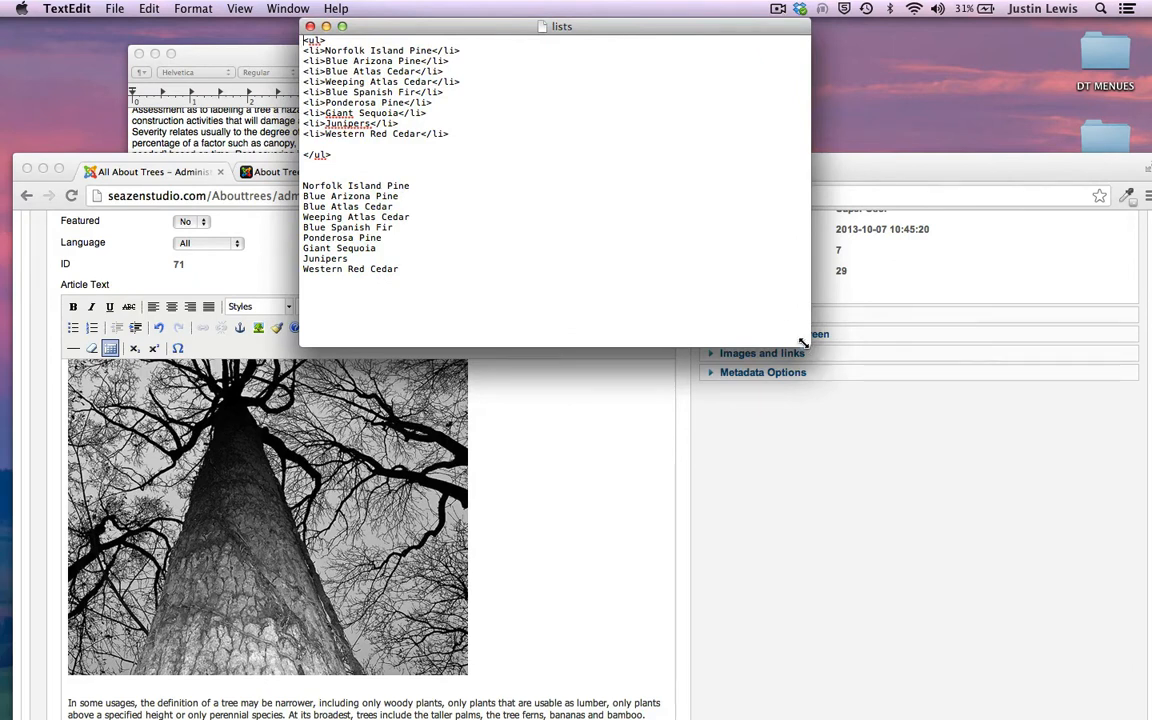
{"action": "left_click_drag", "start_coordinate": [803, 343], "coordinate": [1058, 615]}
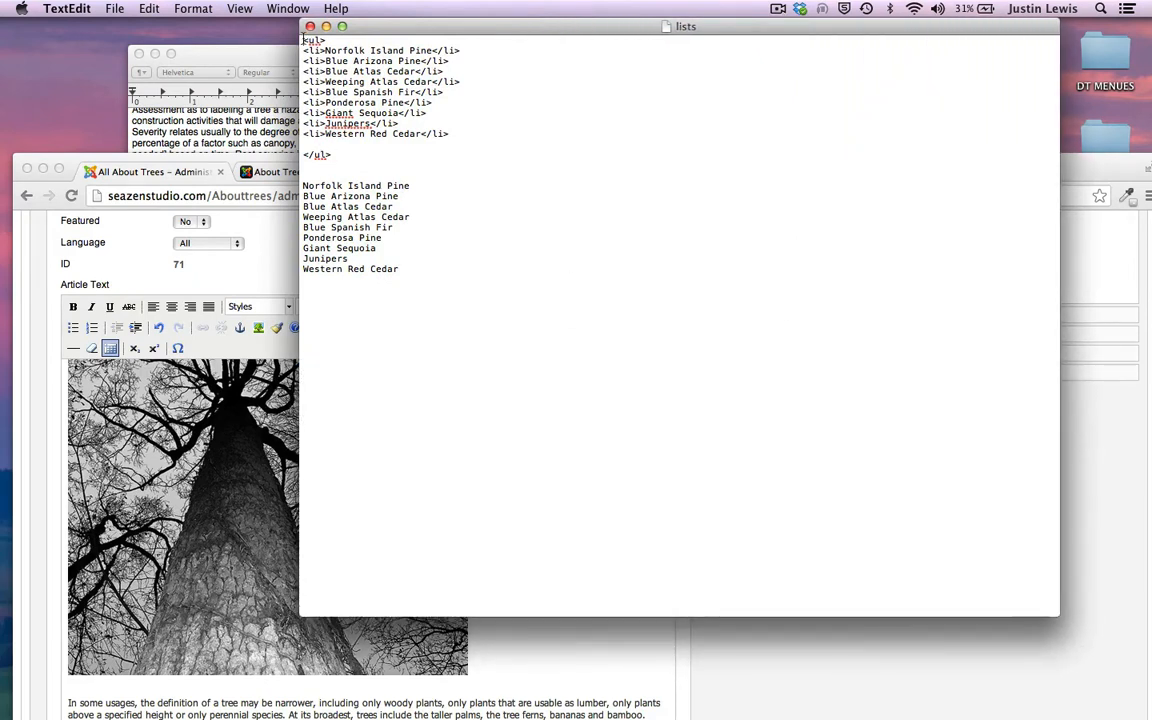
{"action": "left_click_drag", "start_coordinate": [303, 40], "coordinate": [335, 38]}
{"action": "left_click", "coordinate": [312, 41]}
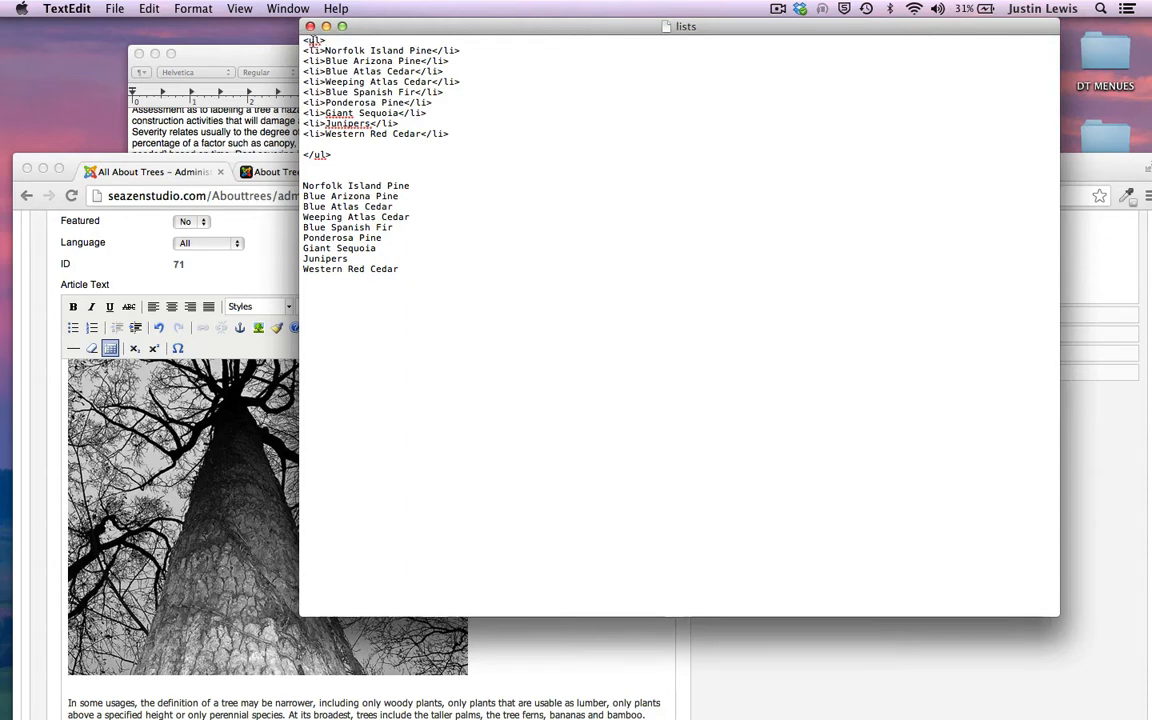
{"action": "key", "text": "BackSpace"}
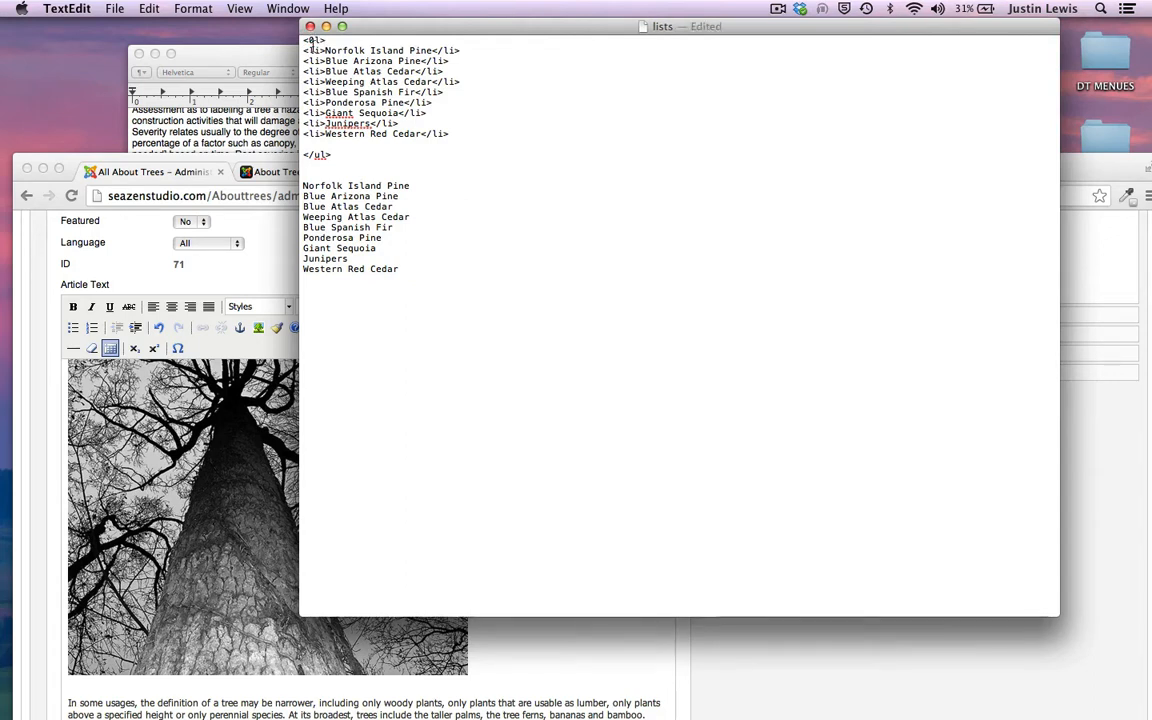
{"action": "type", "text": "o"}
{"action": "left_click", "coordinate": [317, 155]}
{"action": "key", "text": "BackSpace"}
{"action": "type", "text": "o"}
Copy the plain tree names, Norfolk Island Pine through Western Red Cedar, and paste them below the list heading in the Chrome article editor
{"action": "left_click_drag", "start_coordinate": [337, 147], "coordinate": [296, 42]}
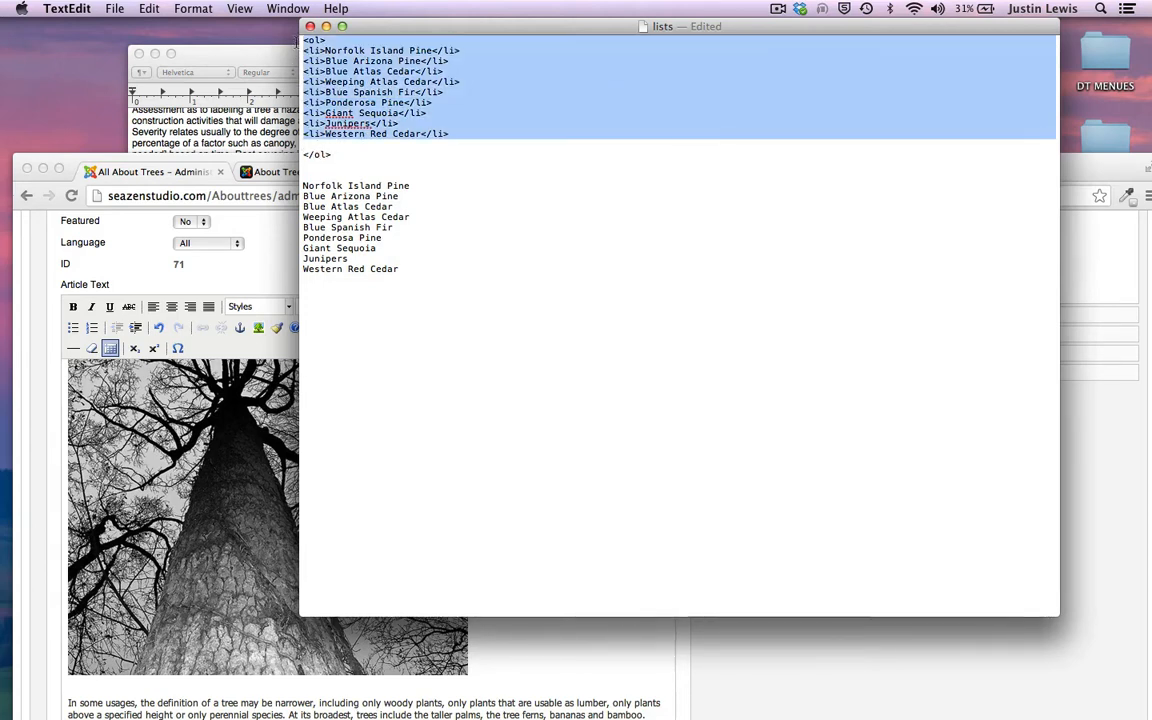
{"action": "left_click_drag", "start_coordinate": [335, 156], "coordinate": [305, 39]}
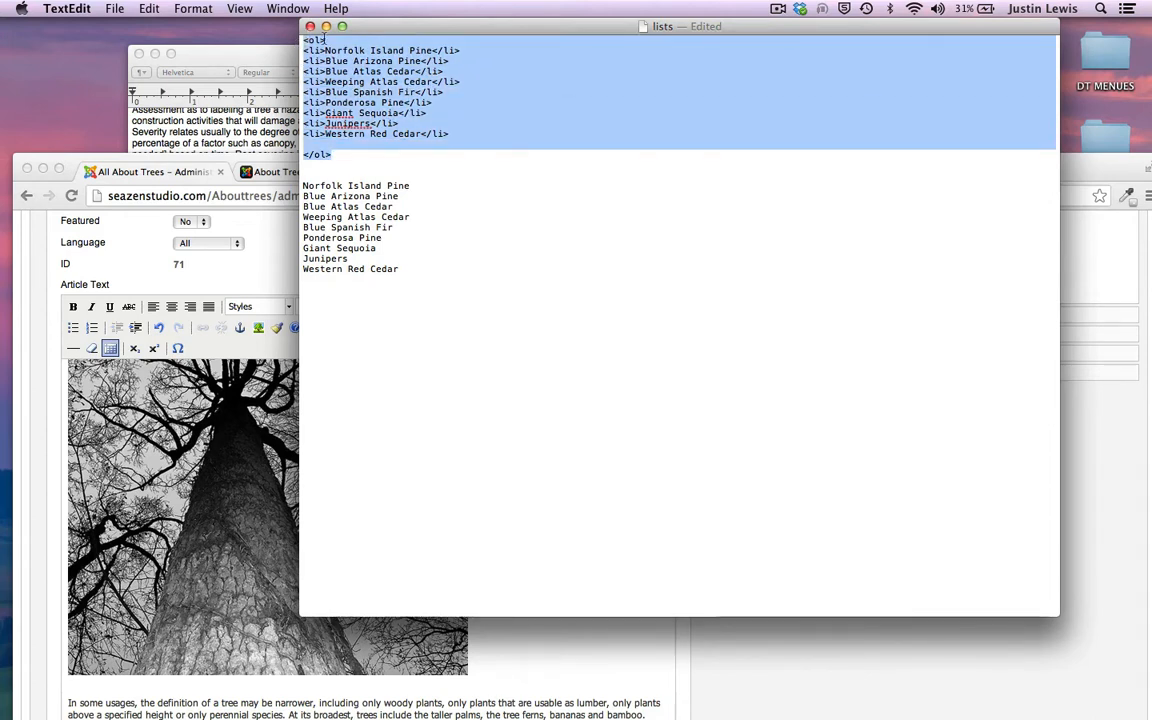
{"action": "left_click", "coordinate": [441, 250]}
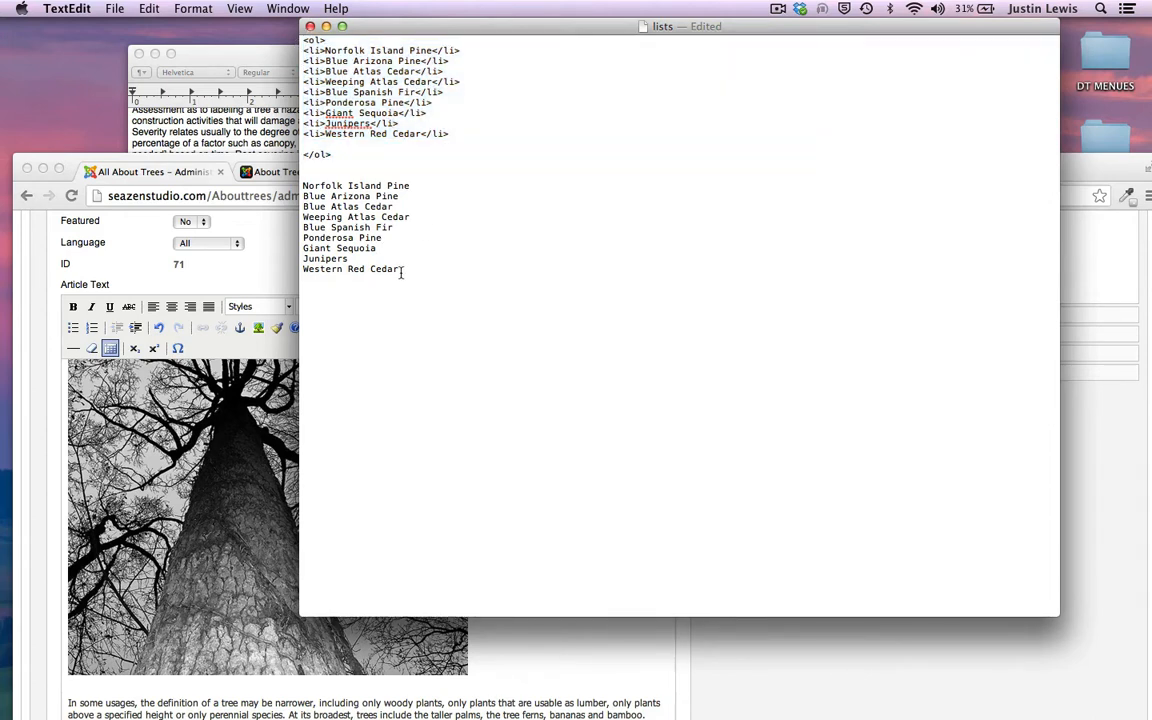
{"action": "left_click_drag", "start_coordinate": [401, 272], "coordinate": [283, 185]}
{"action": "key", "text": "super+c"}
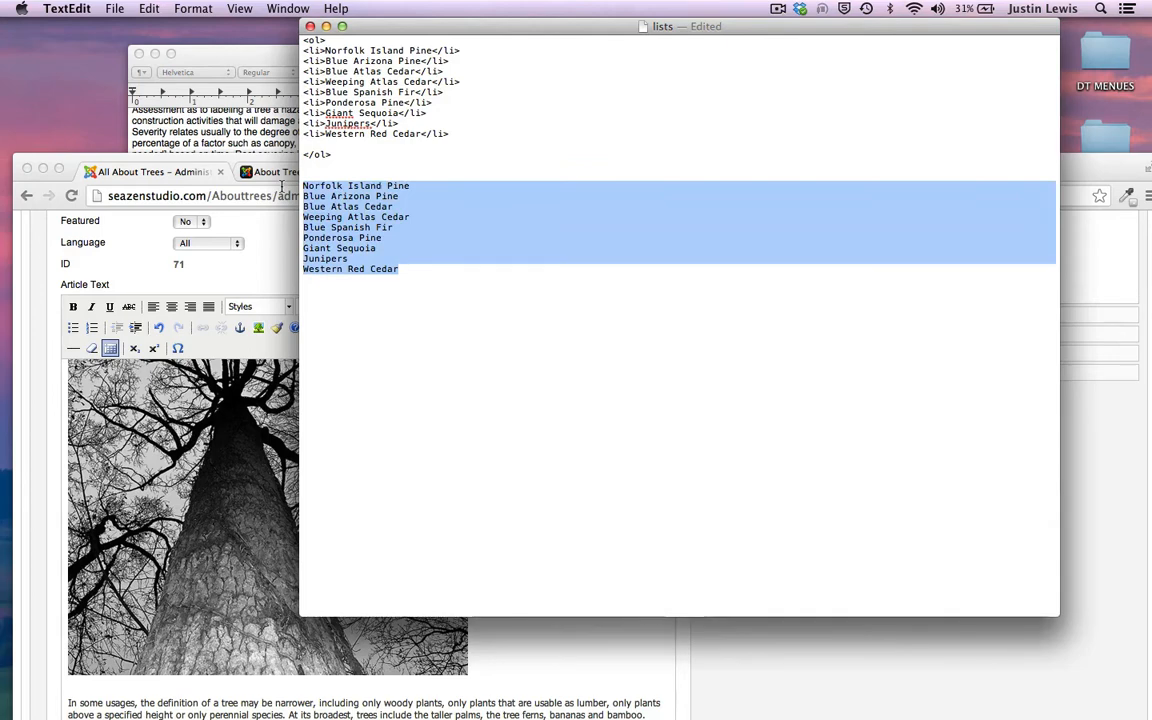
{"action": "left_click", "coordinate": [208, 543]}
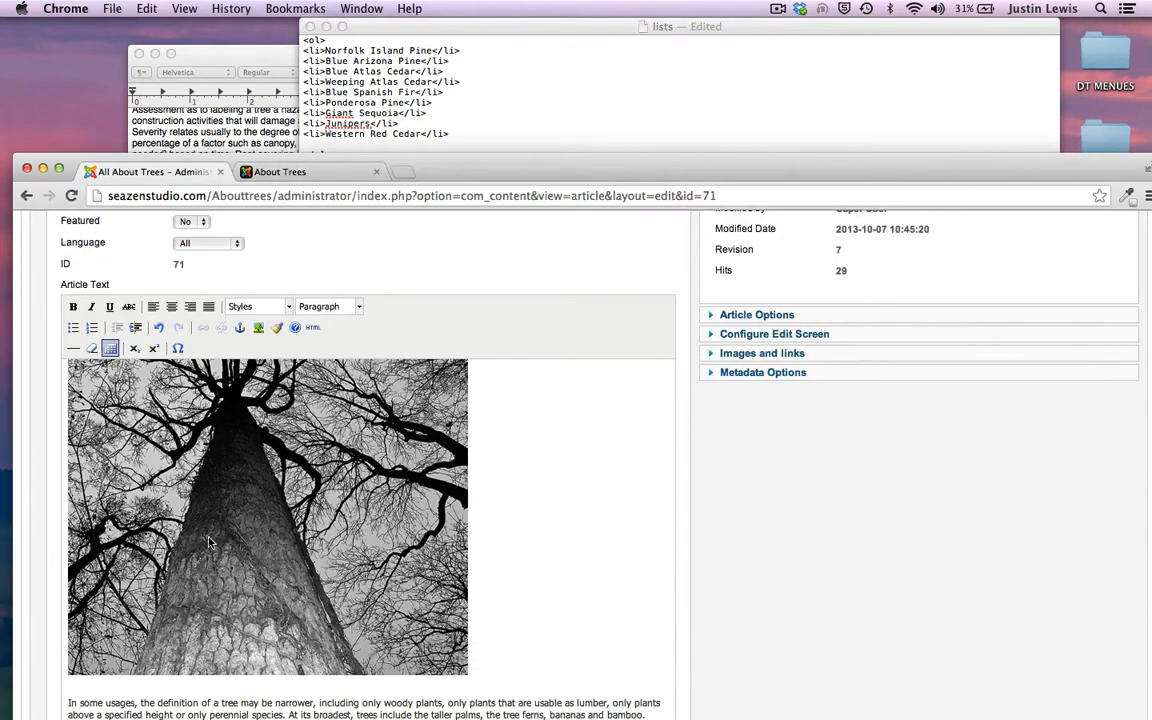
{"action": "left_click_drag", "start_coordinate": [467, 174], "coordinate": [493, 39]}
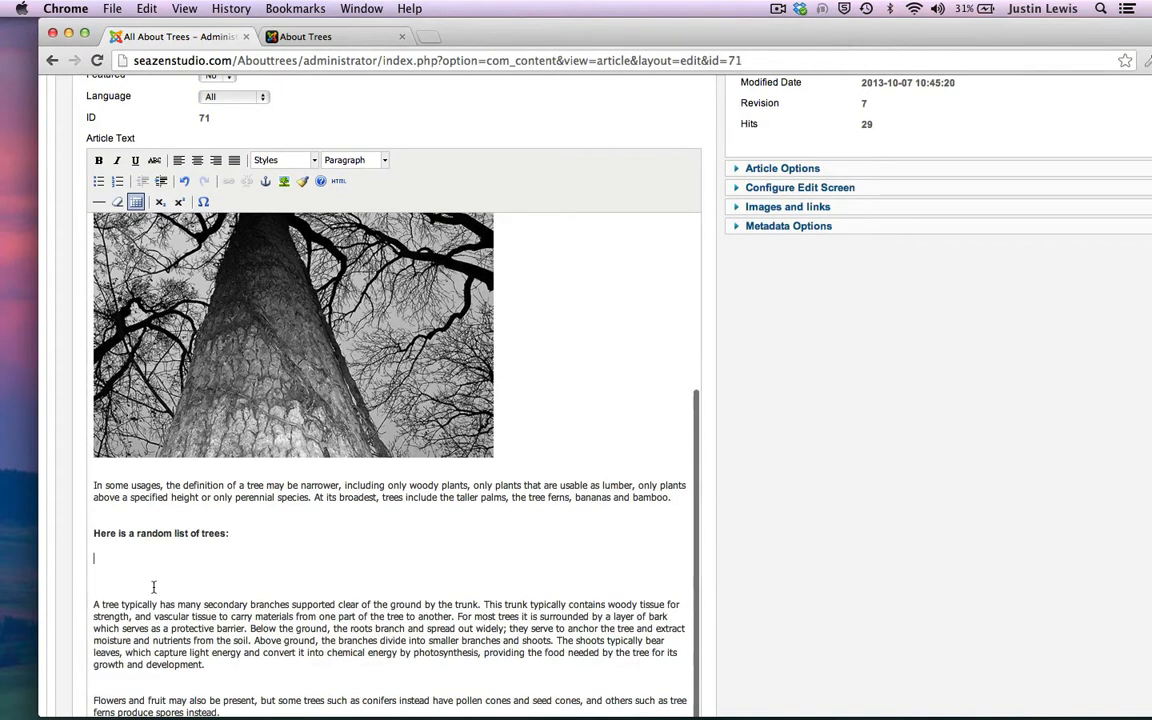
{"action": "key", "text": "super+v"}
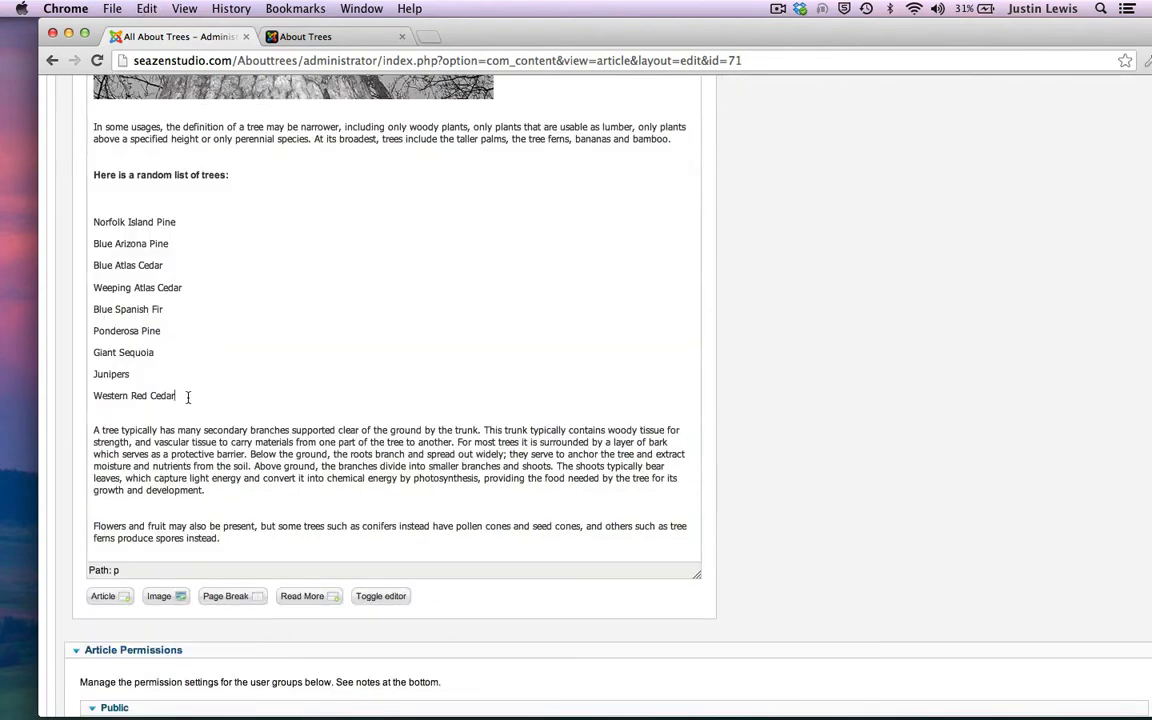
Turn the pasted tree names, Norfolk Island Pine through Western Red Cedar, into a bulleted list
{"action": "left_click_drag", "start_coordinate": [187, 400], "coordinate": [56, 220]}
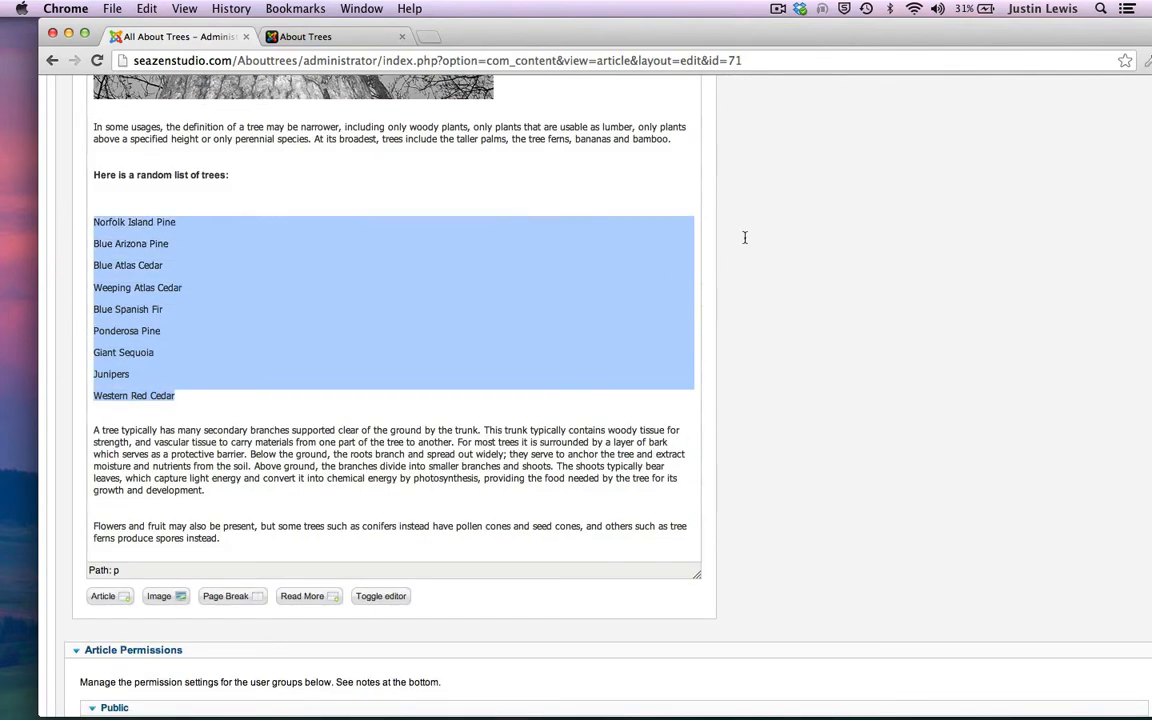
{"action": "scroll", "coordinate": [969, 368], "scroll_direction": "up", "scroll_amount": 5}
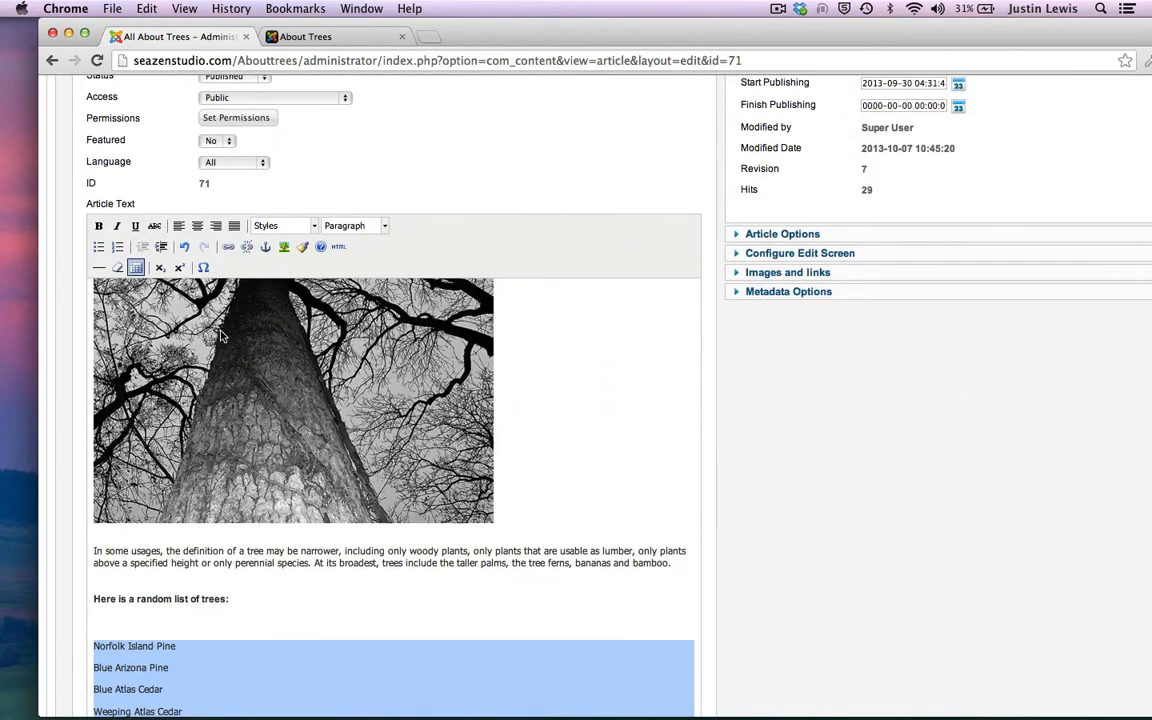
{"action": "scroll", "coordinate": [399, 167], "scroll_direction": "up", "scroll_amount": 1}
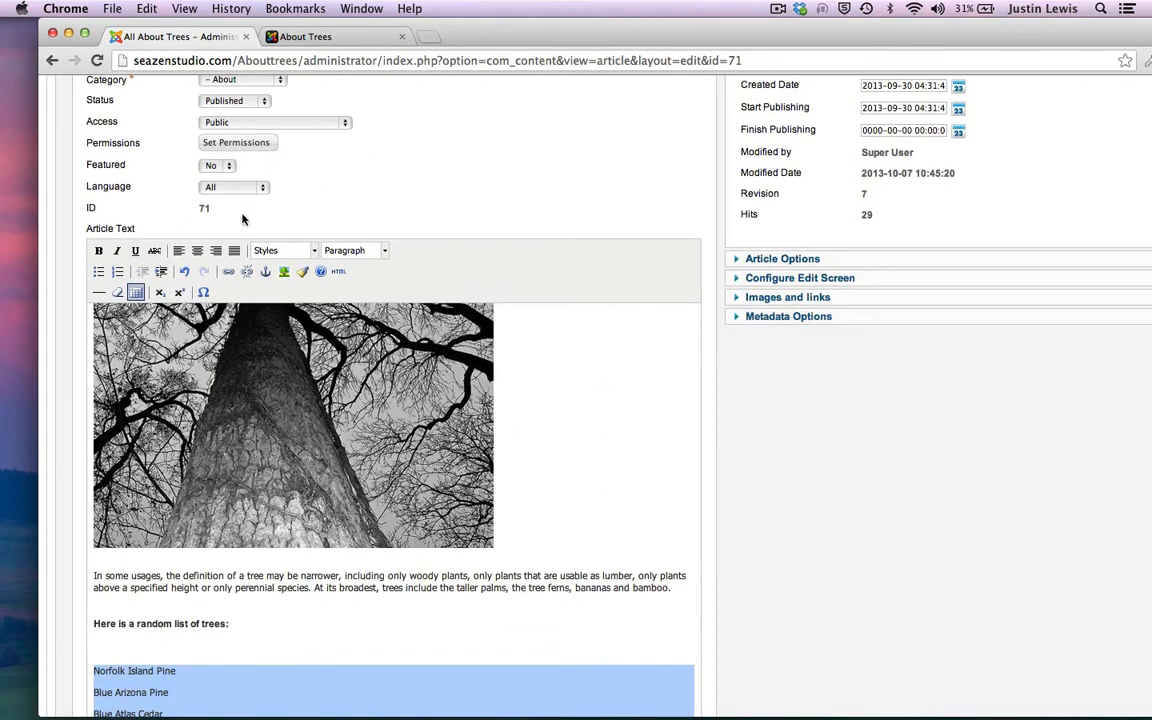
{"action": "left_click", "coordinate": [98, 271]}
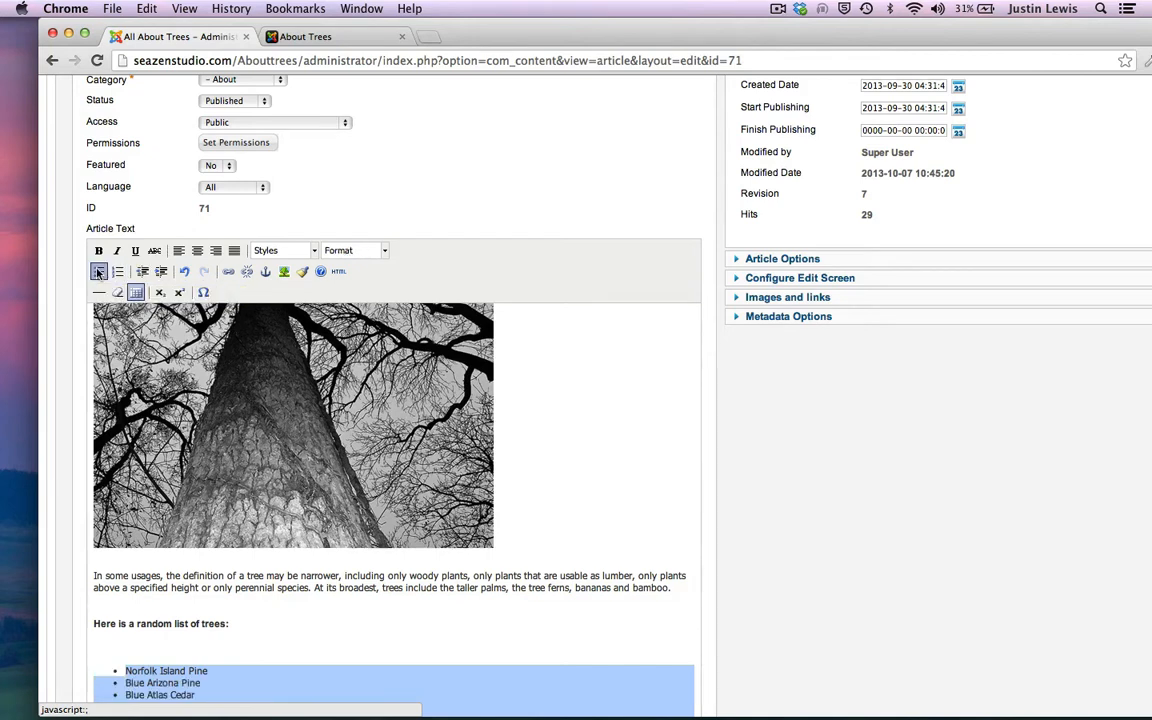
{"action": "scroll", "coordinate": [378, 555], "scroll_direction": "down", "scroll_amount": 5}
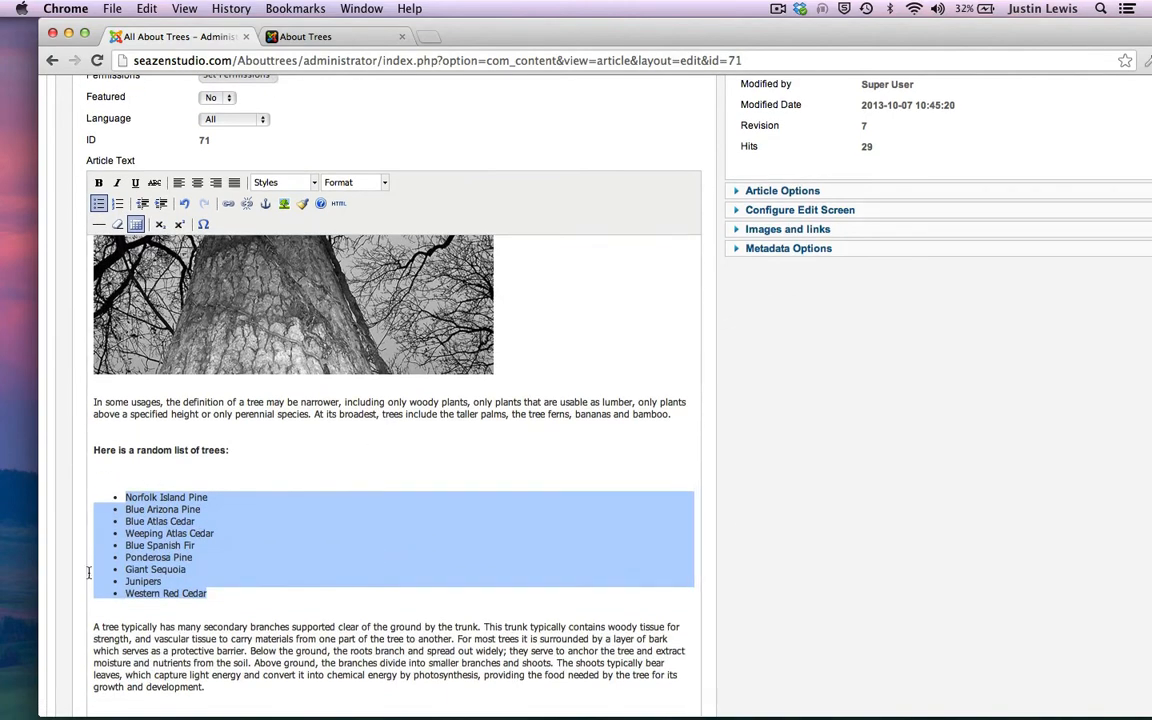
Save the About Trees article and check the bulleted tree list on the public page
{"action": "scroll", "coordinate": [895, 369], "scroll_direction": "up", "scroll_amount": 10}
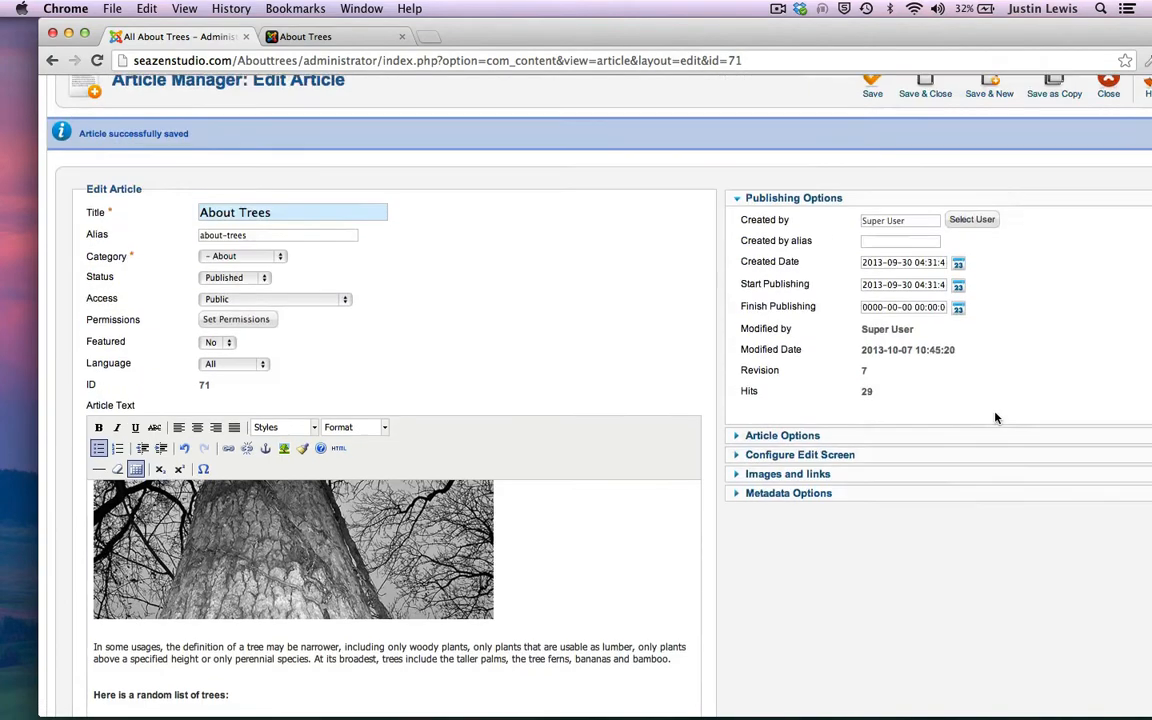
{"action": "left_click", "coordinate": [872, 180]}
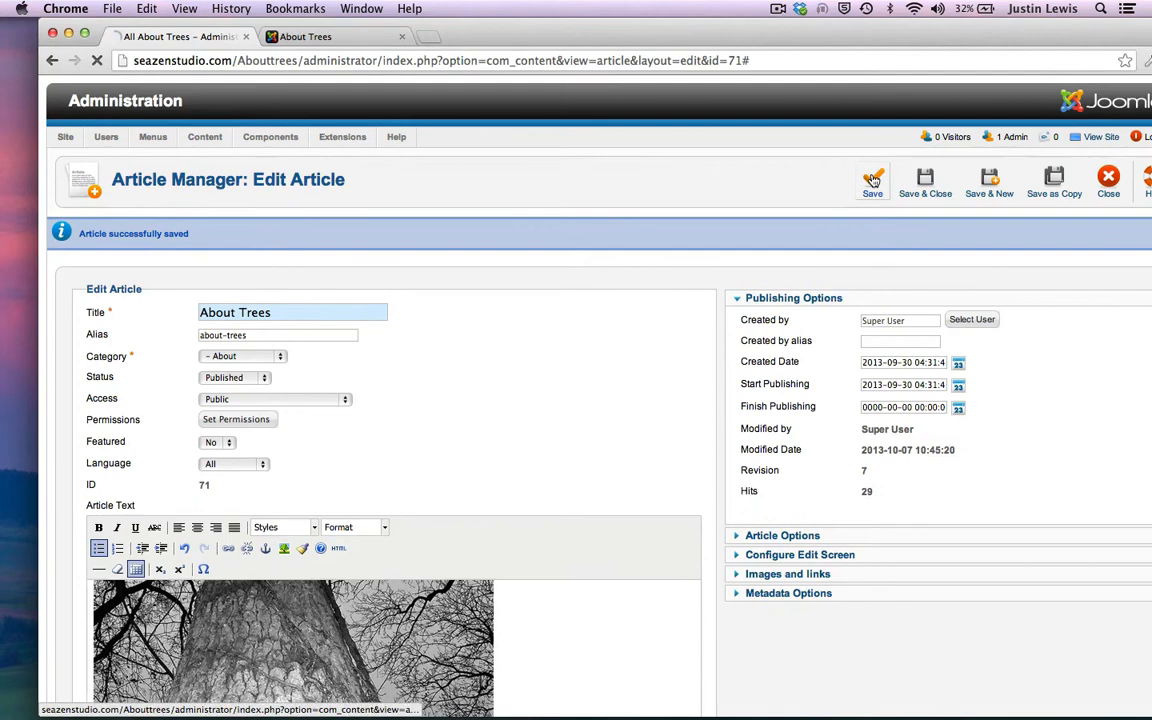
{"action": "left_click", "coordinate": [303, 36]}
{"action": "scroll", "coordinate": [233, 366], "scroll_direction": "down", "scroll_amount": 2}
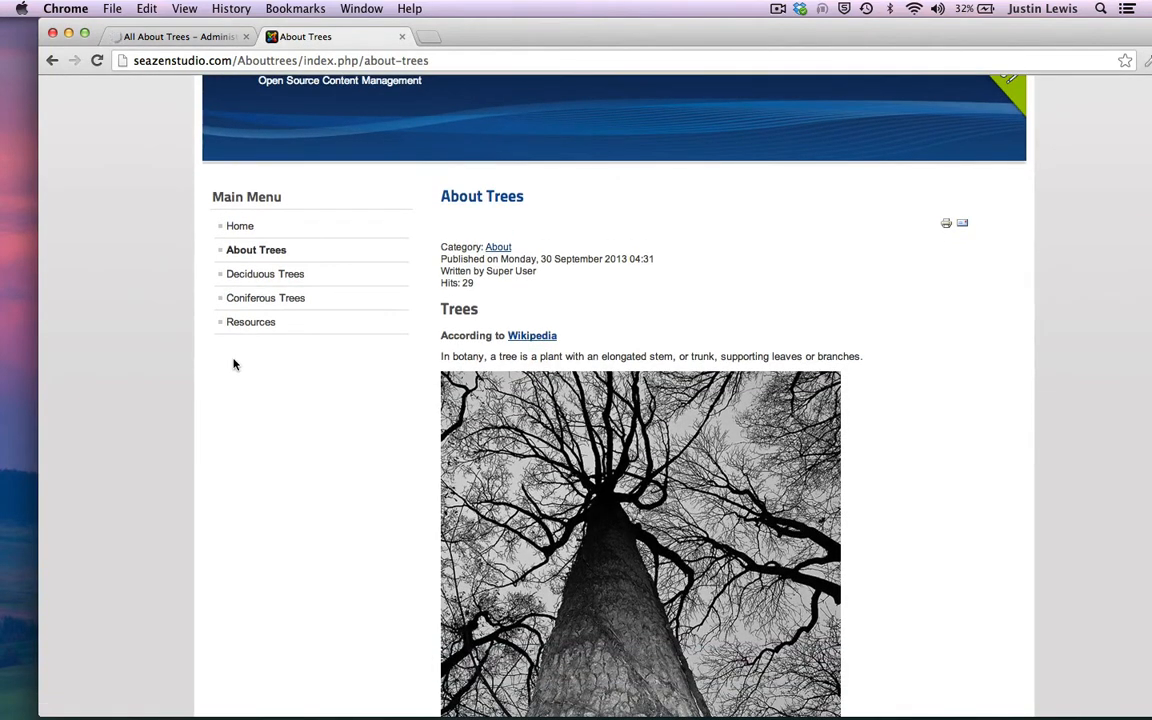
{"action": "scroll", "coordinate": [300, 378], "scroll_direction": "down", "scroll_amount": 10}
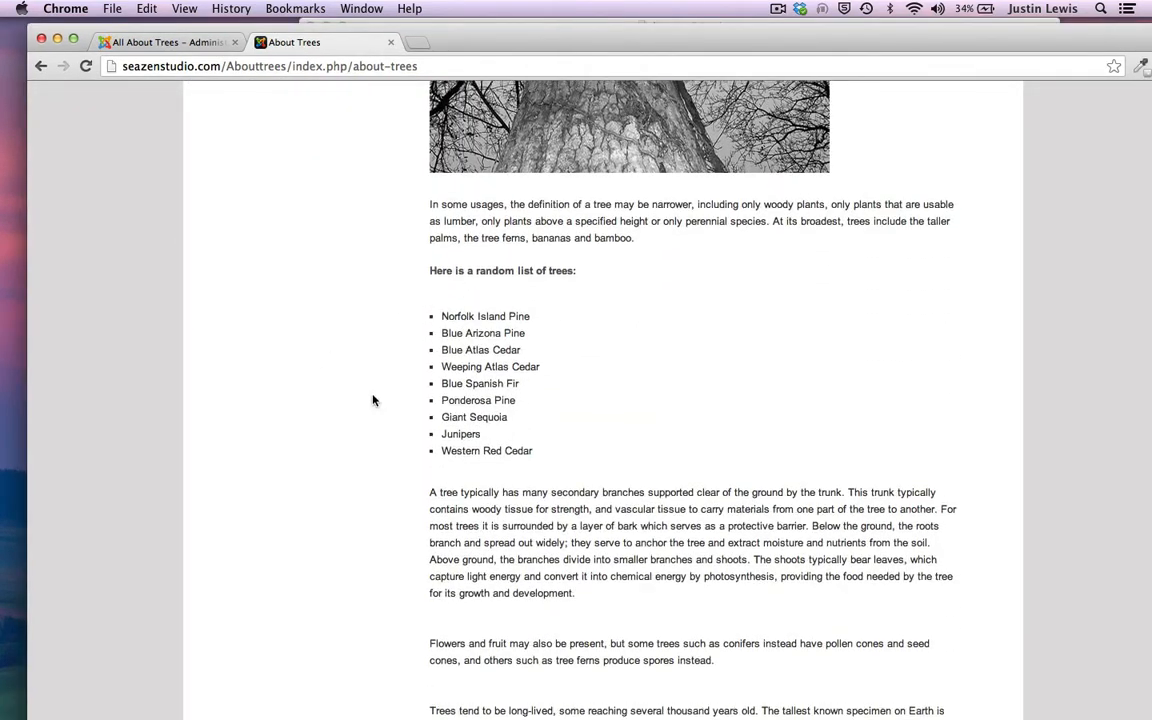
Inspect the HTML of the bulleted tree list on the public page, expanding its Norfolk Island Pine item, and close the inspector
{"action": "scroll", "coordinate": [373, 399], "scroll_direction": "up", "scroll_amount": 9}
{"action": "scroll", "coordinate": [372, 400], "scroll_direction": "down", "scroll_amount": 3}
{"action": "scroll", "coordinate": [373, 400], "scroll_direction": "down", "scroll_amount": 4}
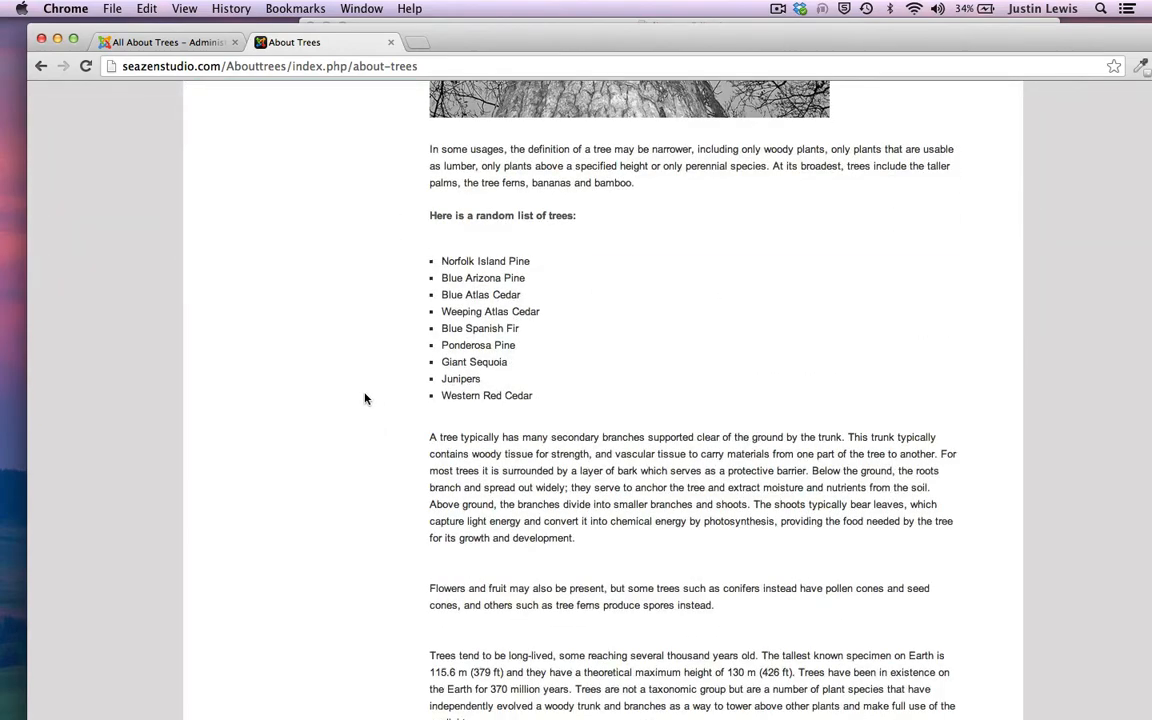
{"action": "left_click_drag", "start_coordinate": [491, 42], "coordinate": [465, 33]}
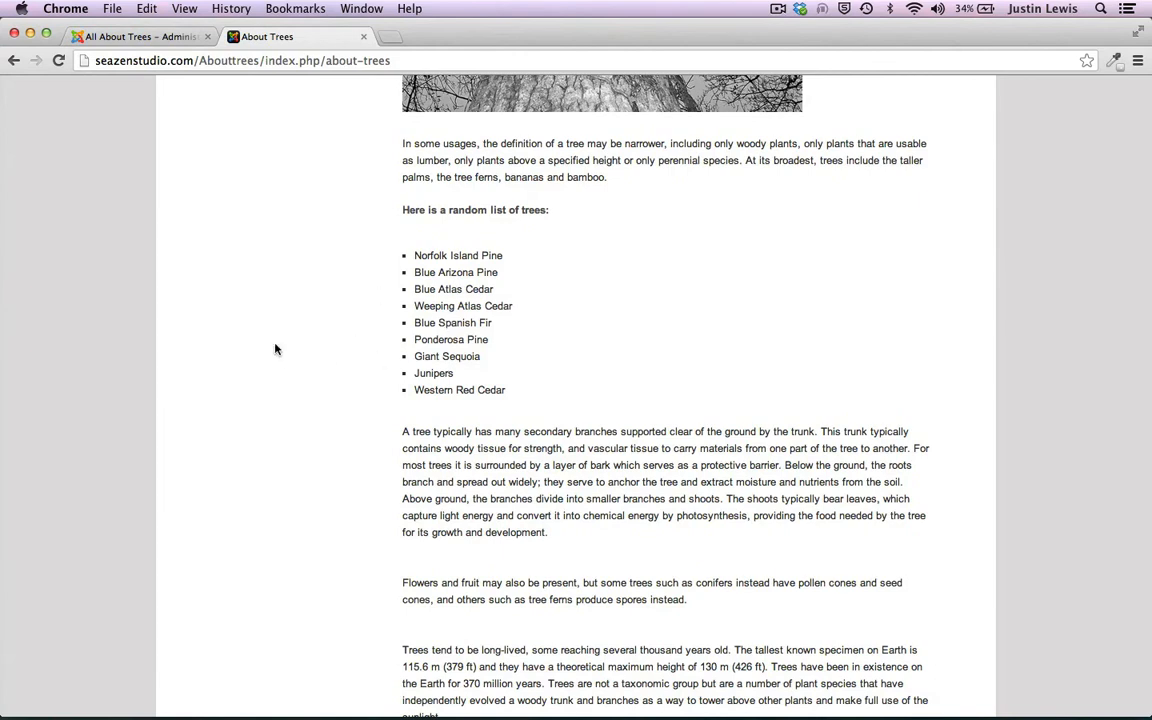
{"action": "right_click", "coordinate": [485, 316]}
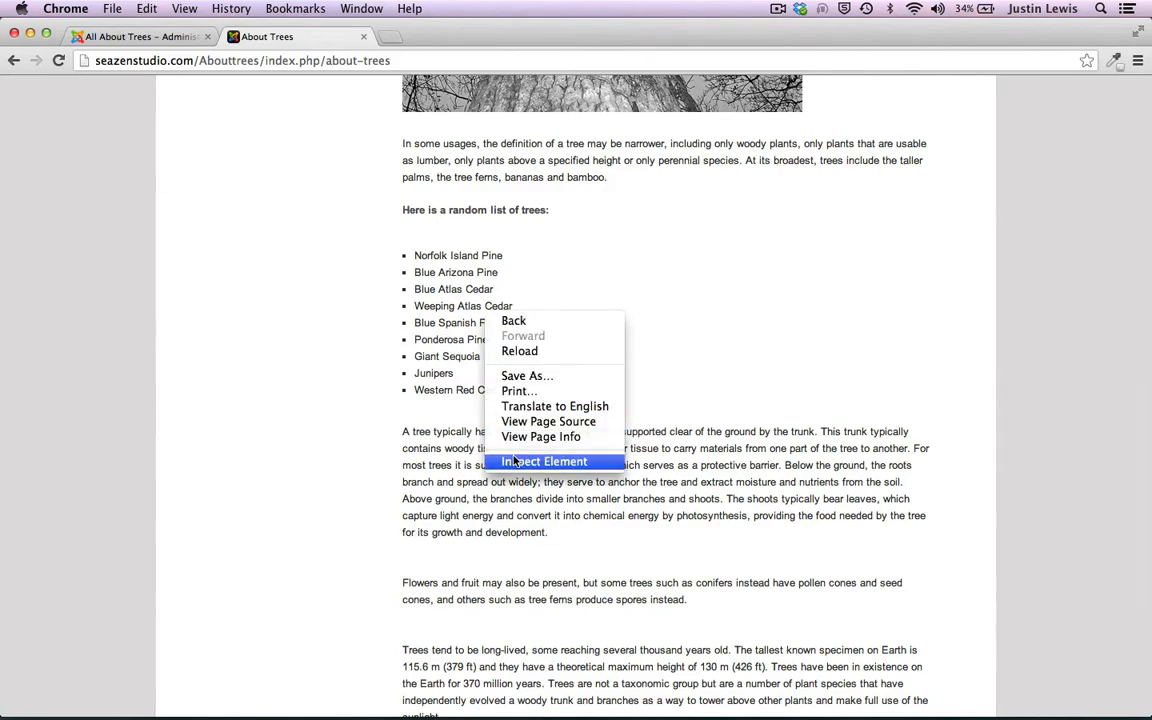
{"action": "left_click", "coordinate": [544, 461]}
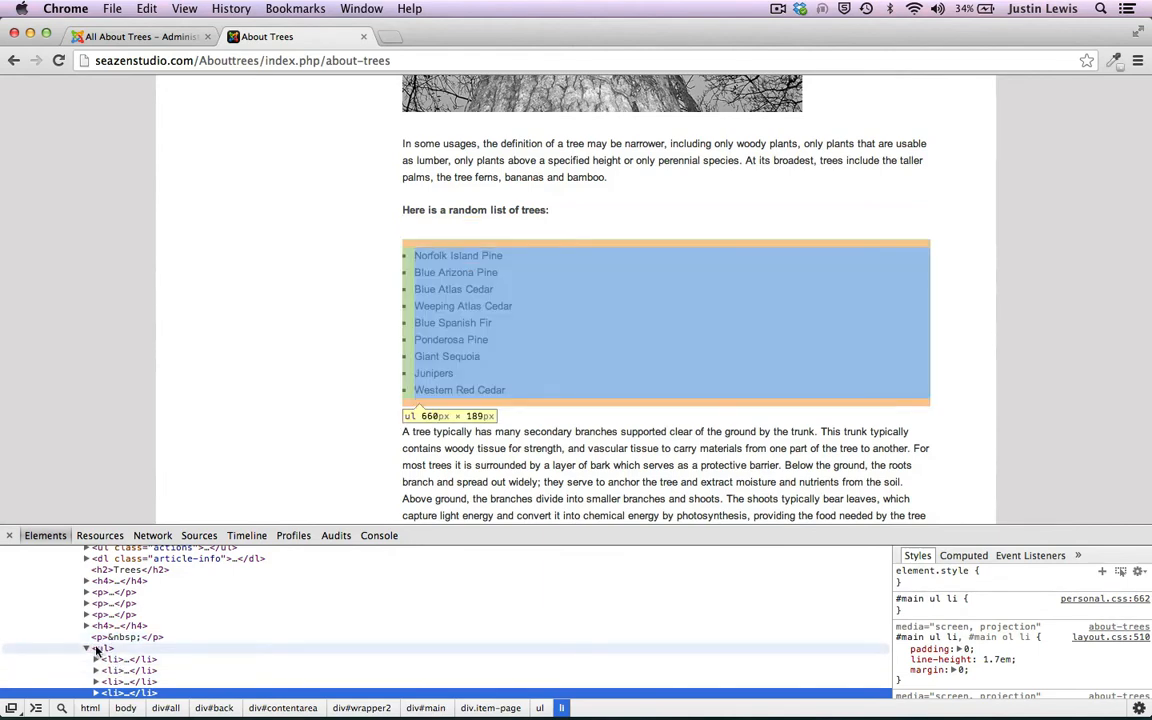
{"action": "scroll", "coordinate": [80, 650], "scroll_direction": "down", "scroll_amount": 2}
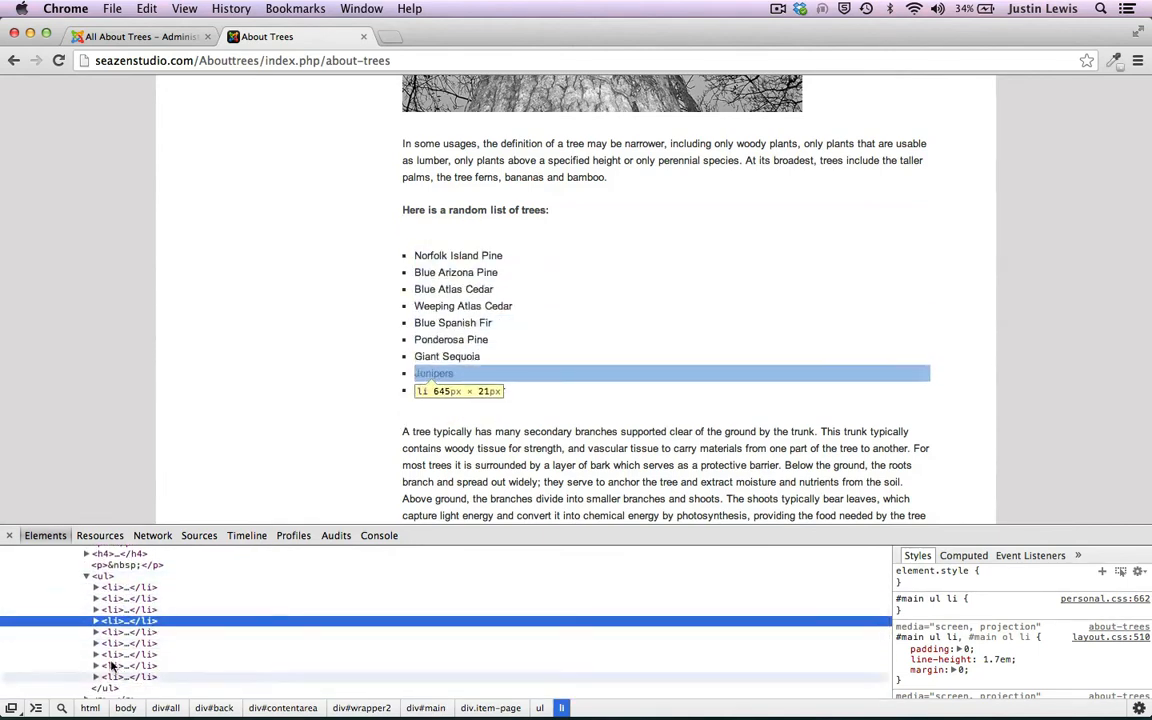
{"action": "left_click", "coordinate": [96, 588]}
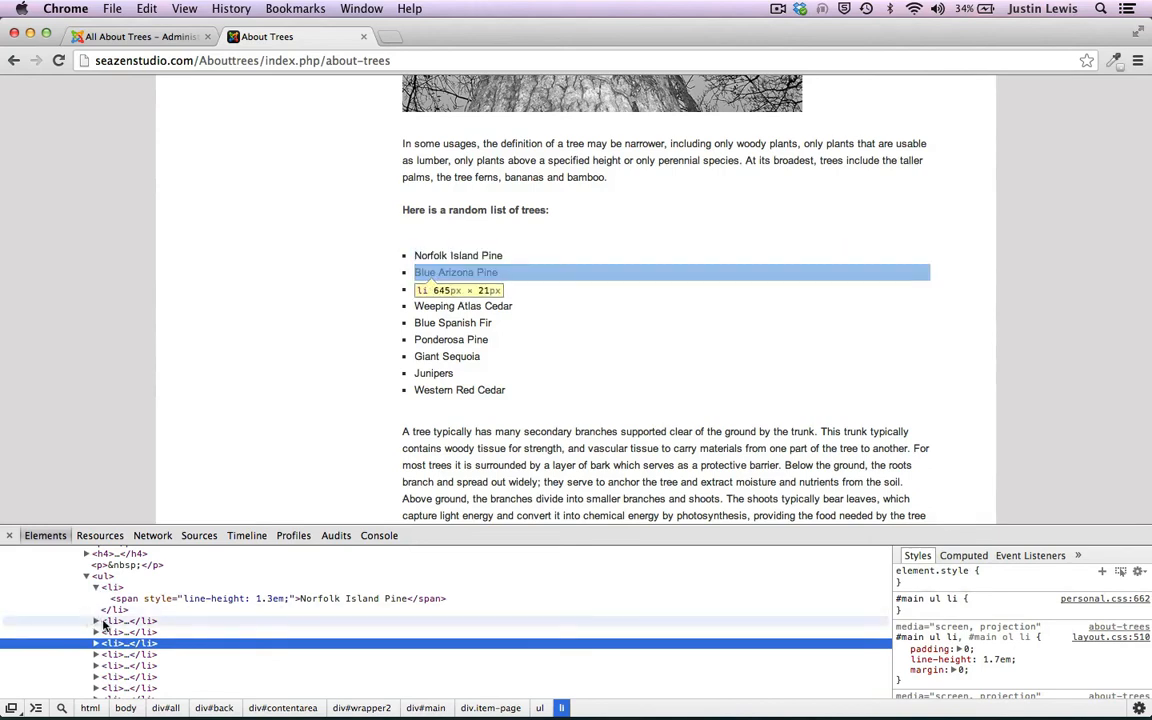
{"action": "scroll", "coordinate": [107, 637], "scroll_direction": "down", "scroll_amount": 1}
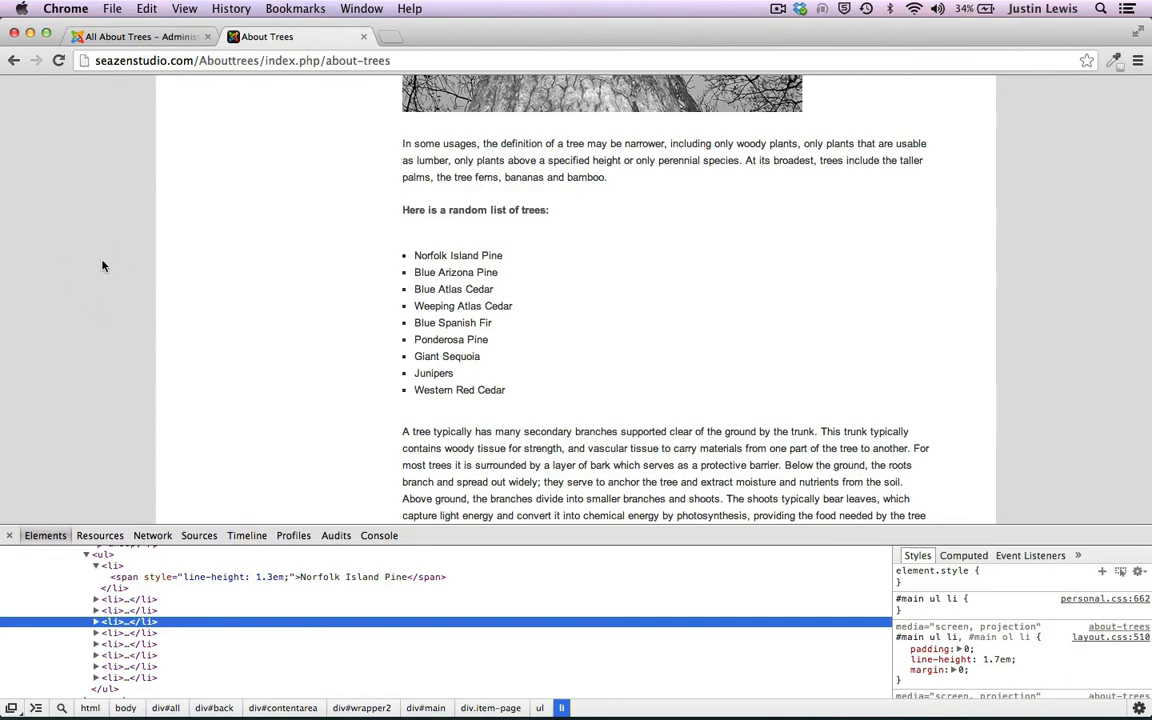
{"action": "scroll", "coordinate": [103, 265], "scroll_direction": "up", "scroll_amount": 3}
{"action": "scroll", "coordinate": [88, 480], "scroll_direction": "down", "scroll_amount": 3}
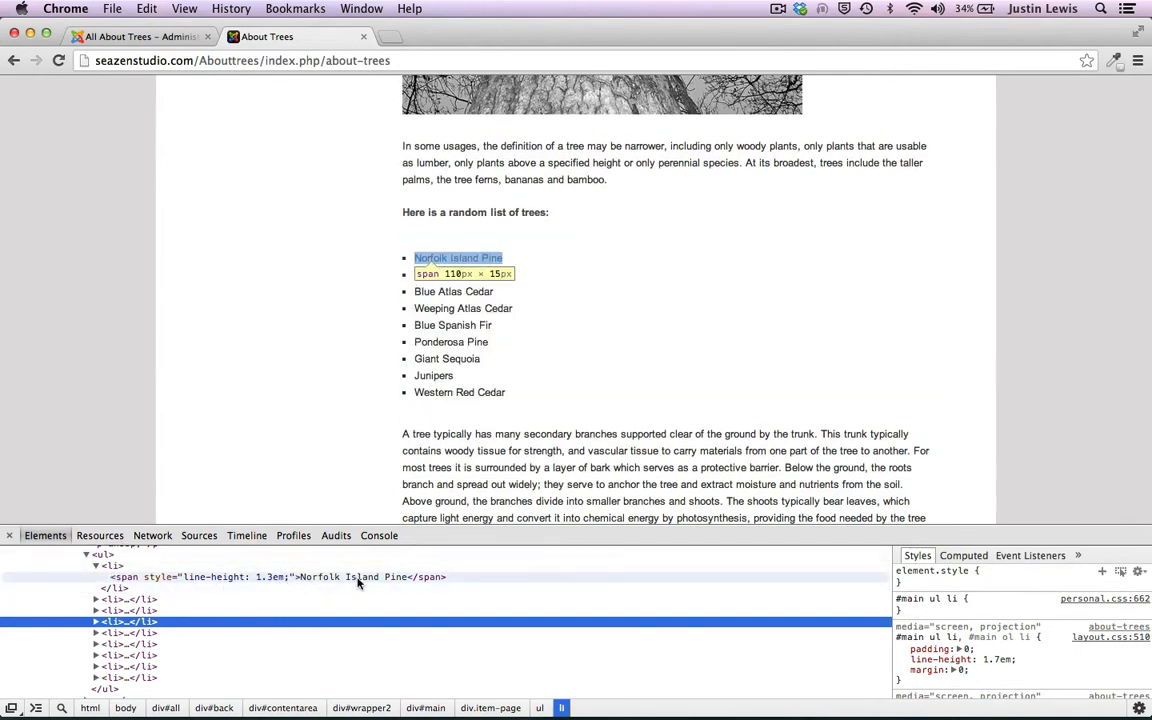
{"action": "left_click", "coordinate": [62, 361]}
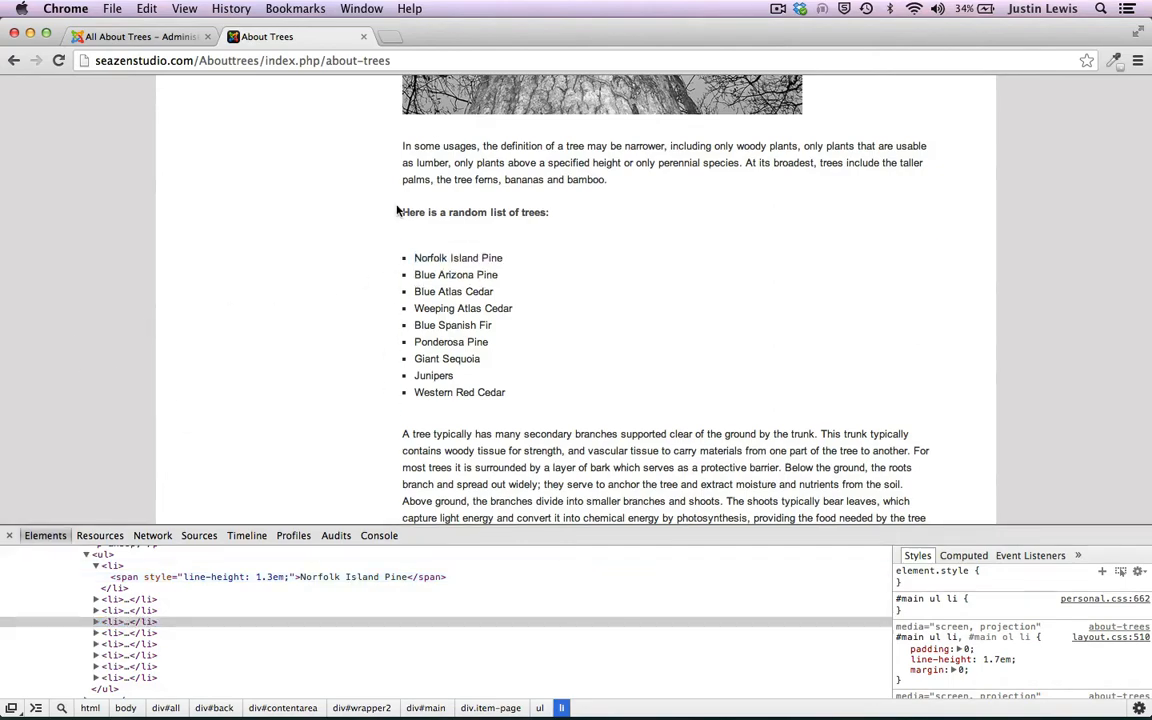
{"action": "left_click", "coordinate": [5, 537]}
Examine the public About Trees page from the article details and print and email icons down to the previous-article link
{"action": "scroll", "coordinate": [244, 327], "scroll_direction": "up", "scroll_amount": 10}
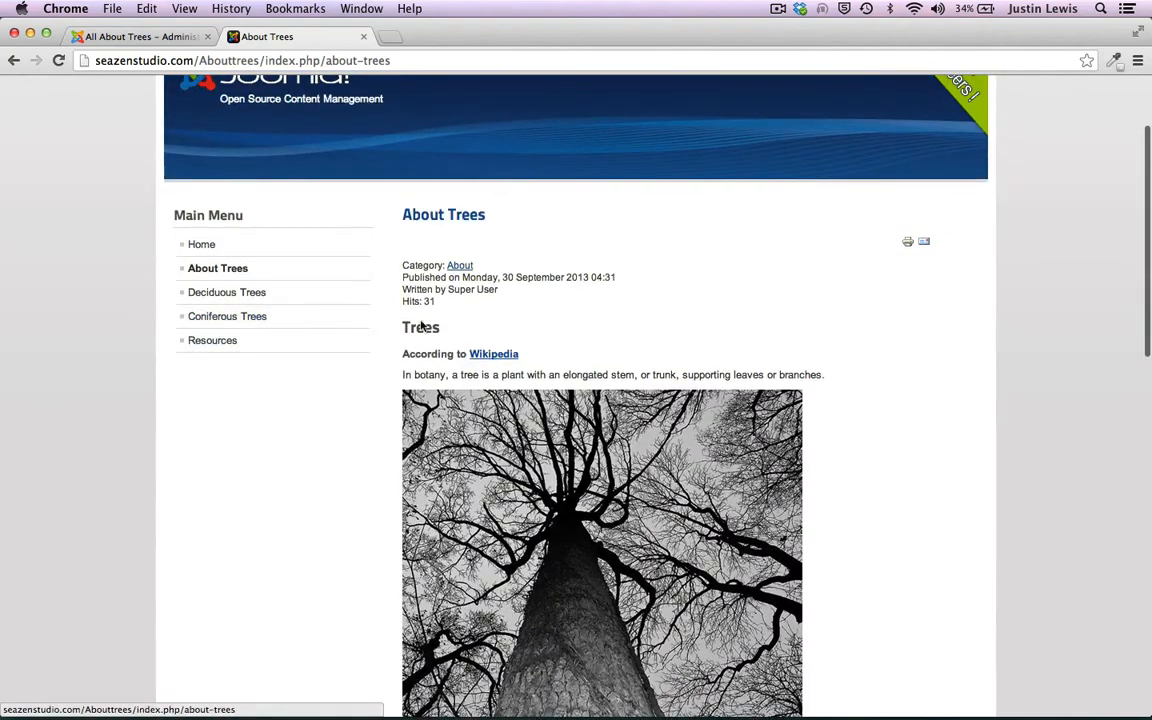
{"action": "scroll", "coordinate": [316, 427], "scroll_direction": "down", "scroll_amount": 3}
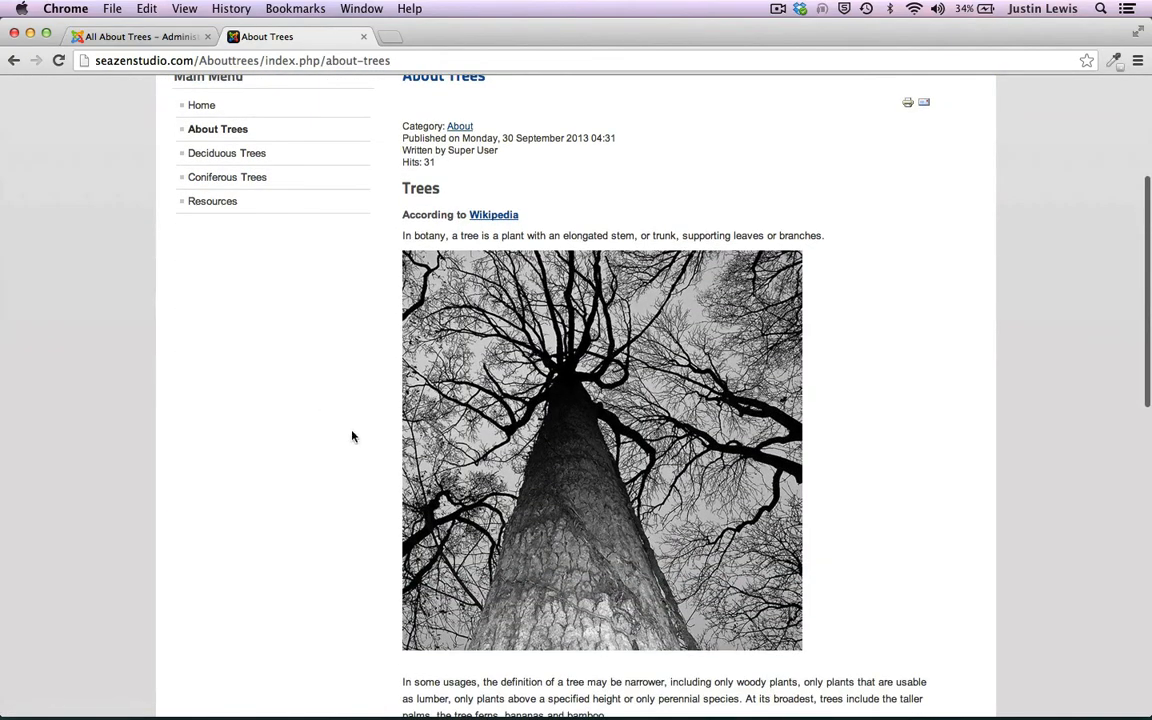
{"action": "scroll", "coordinate": [352, 436], "scroll_direction": "down", "scroll_amount": 7}
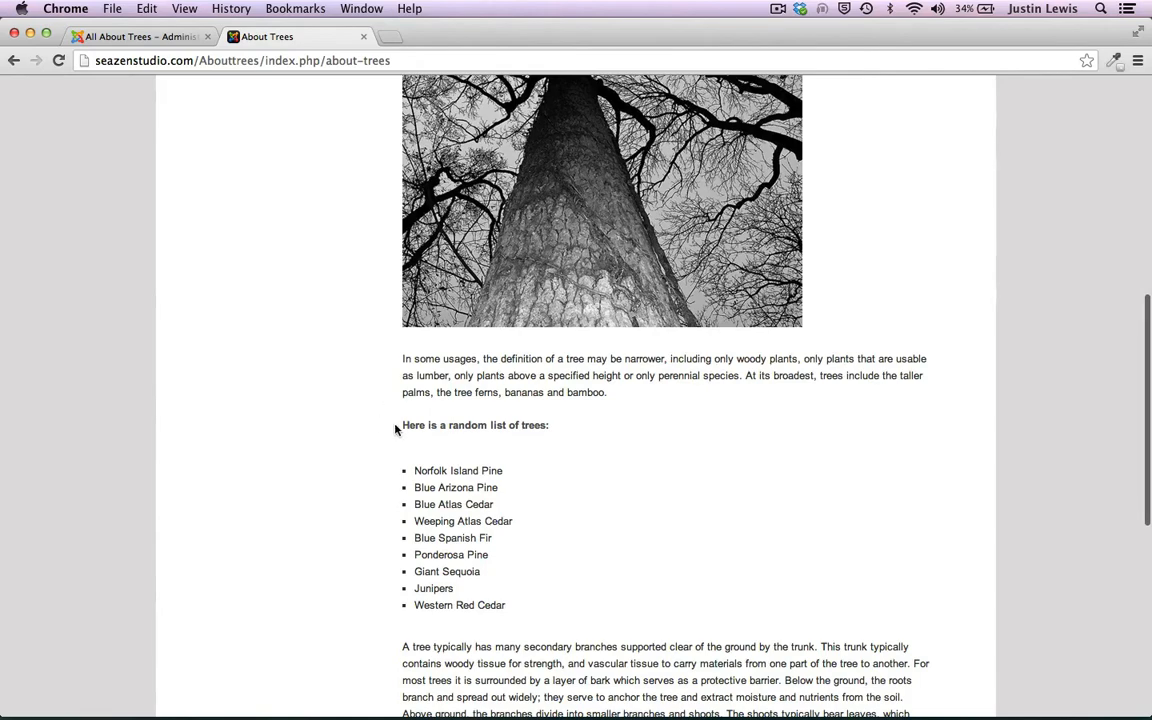
{"action": "scroll", "coordinate": [260, 293], "scroll_direction": "up", "scroll_amount": 9}
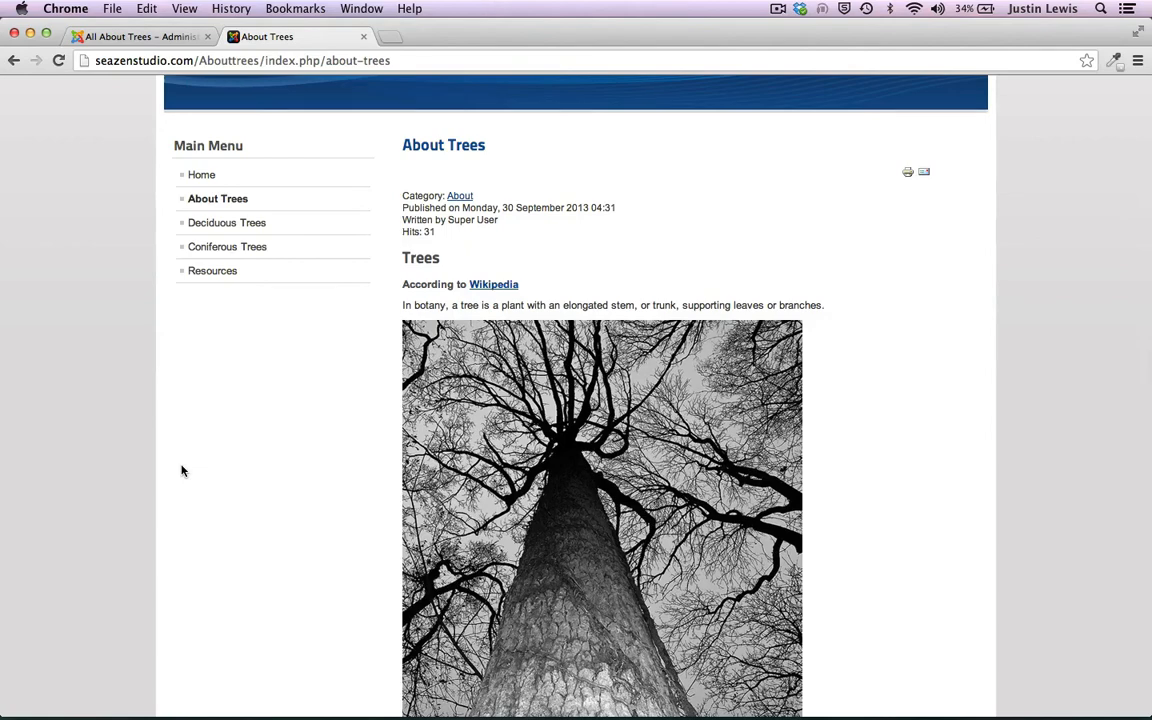
{"action": "scroll", "coordinate": [181, 470], "scroll_direction": "up", "scroll_amount": 5}
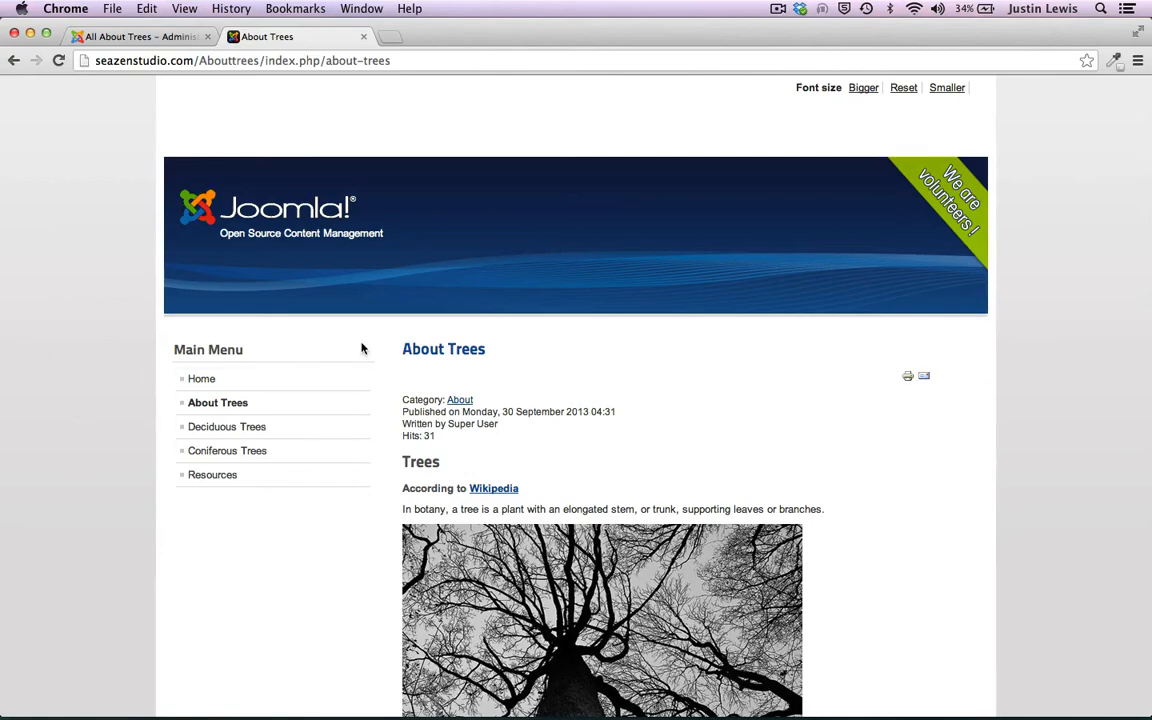
{"action": "scroll", "coordinate": [351, 684], "scroll_direction": "down", "scroll_amount": 5}
{"action": "scroll", "coordinate": [351, 684], "scroll_direction": "up", "scroll_amount": 5}
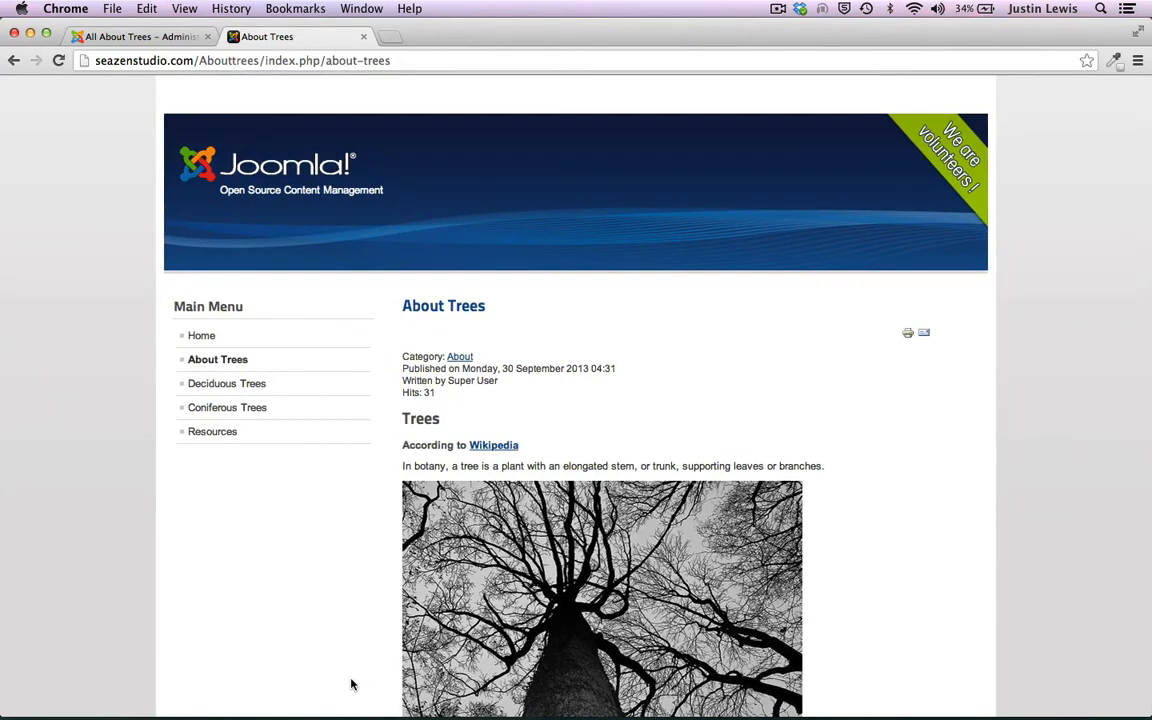
{"action": "scroll", "coordinate": [148, 306], "scroll_direction": "up", "scroll_amount": 1}
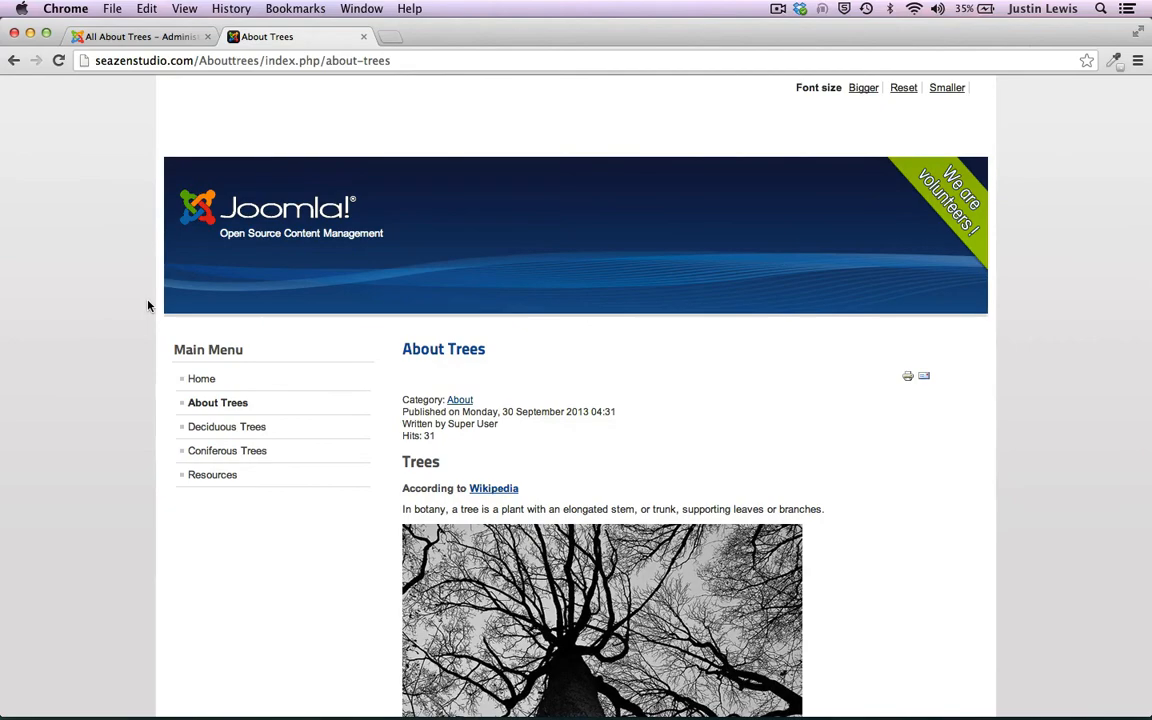
{"action": "scroll", "coordinate": [148, 306], "scroll_direction": "down", "scroll_amount": 15}
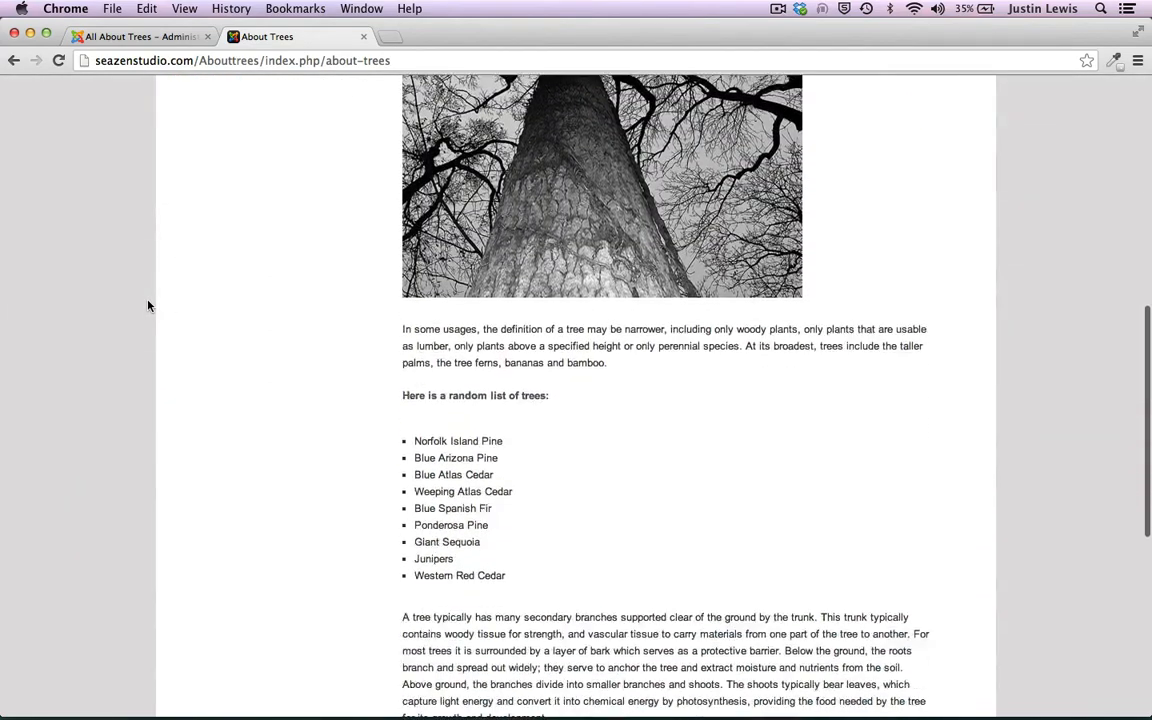
{"action": "scroll", "coordinate": [148, 306], "scroll_direction": "down", "scroll_amount": 1}
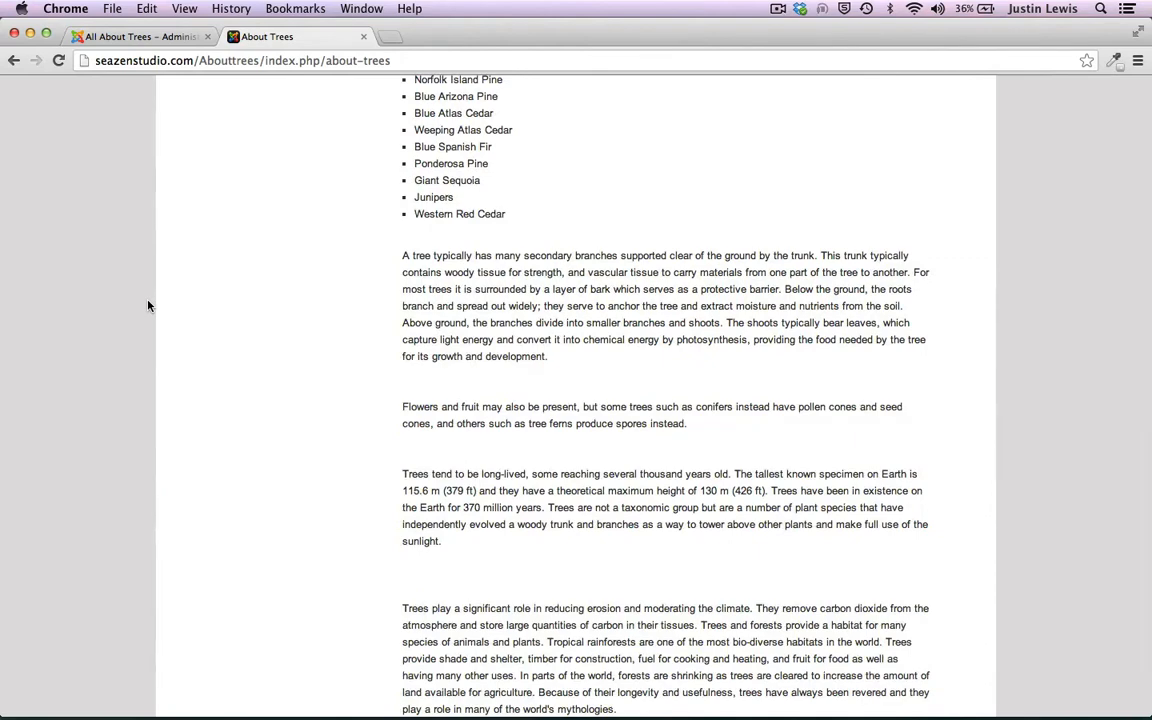
{"action": "scroll", "coordinate": [148, 306], "scroll_direction": "up", "scroll_amount": 15}
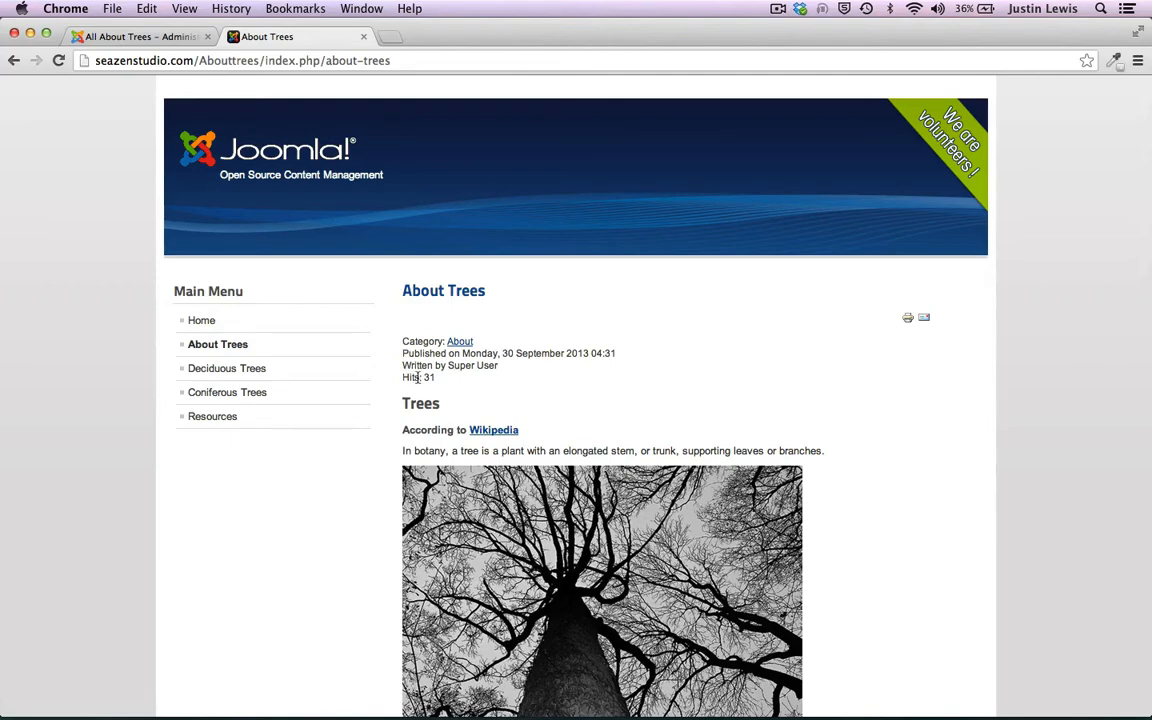
{"action": "scroll", "coordinate": [650, 409], "scroll_direction": "down", "scroll_amount": 1}
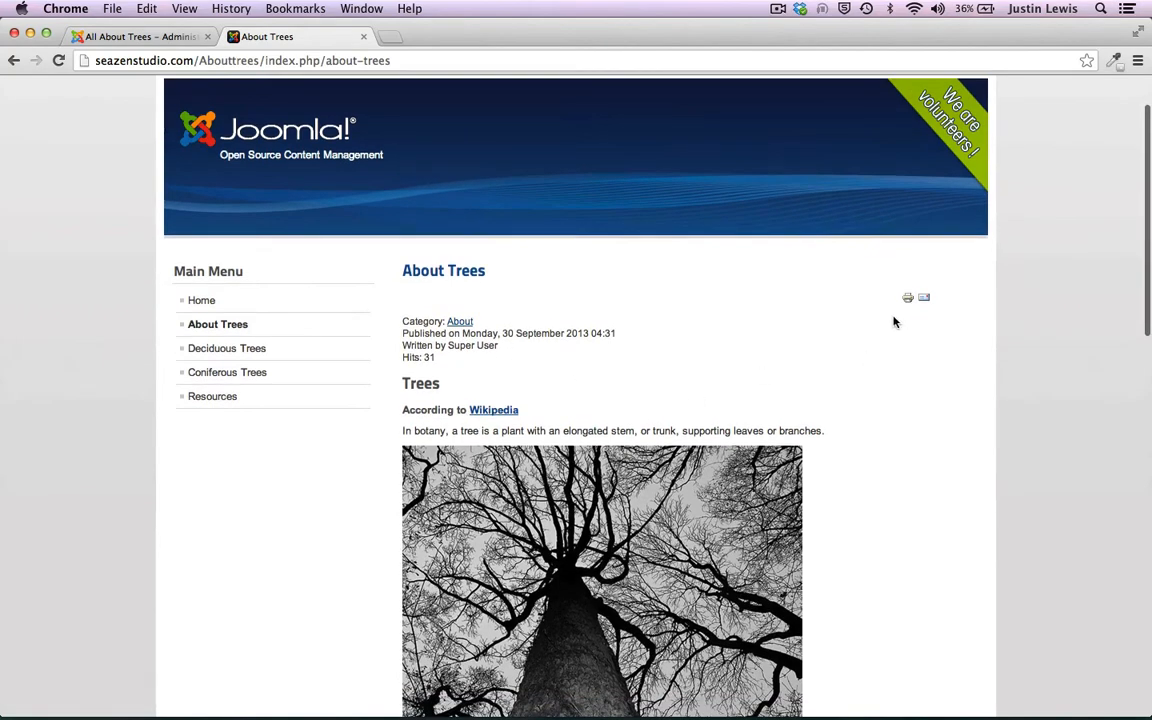
{"action": "scroll", "coordinate": [782, 337], "scroll_direction": "down", "scroll_amount": 10}
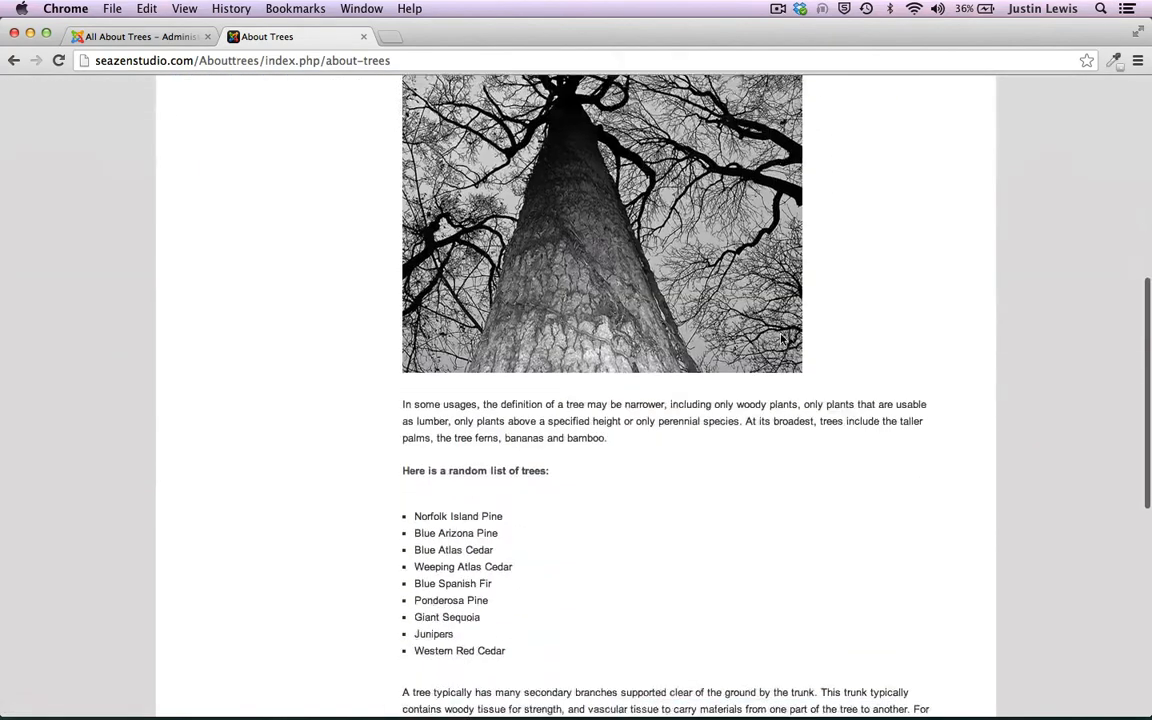
{"action": "scroll", "coordinate": [780, 338], "scroll_direction": "down", "scroll_amount": 3}
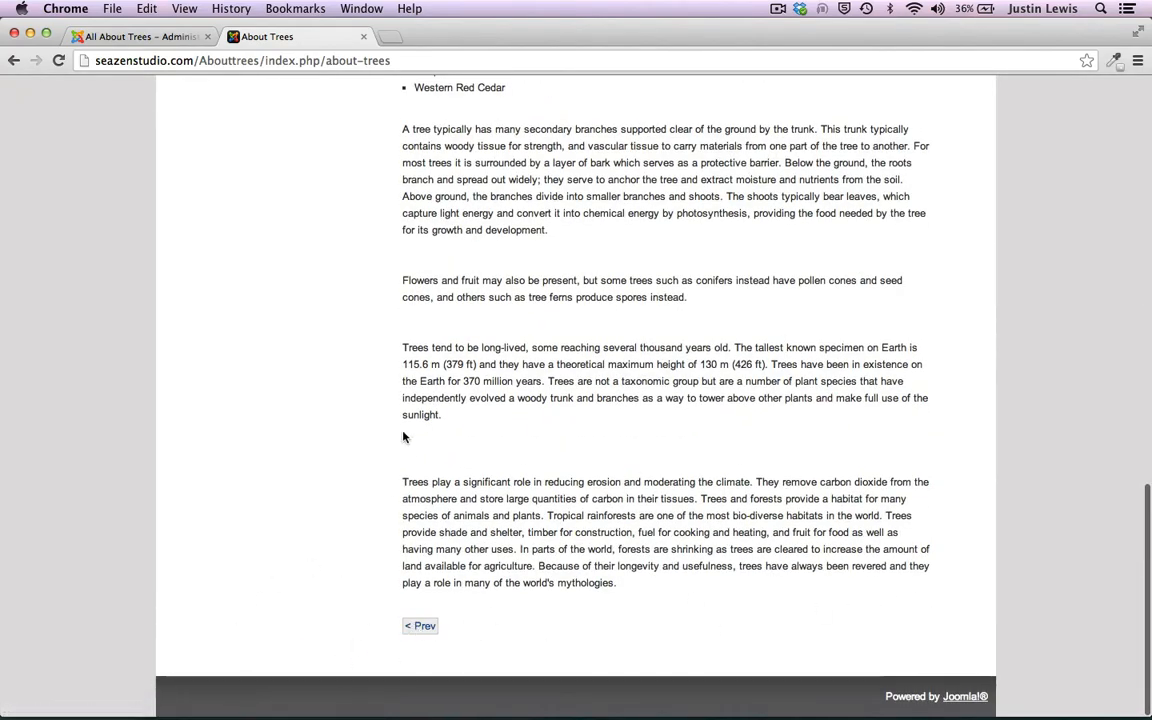
{"action": "scroll", "coordinate": [383, 416], "scroll_direction": "up", "scroll_amount": 8}
{"action": "scroll", "coordinate": [383, 416], "scroll_direction": "up", "scroll_amount": 15}
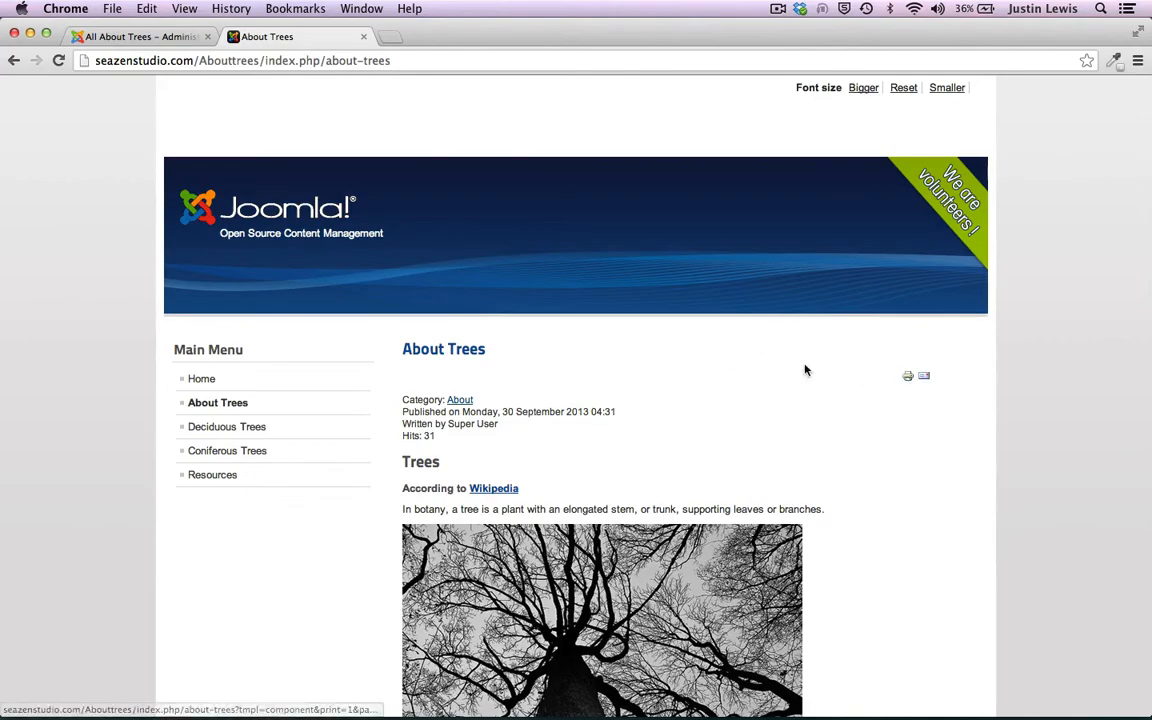
{"action": "scroll", "coordinate": [296, 628], "scroll_direction": "down", "scroll_amount": 15}
{"action": "scroll", "coordinate": [296, 628], "scroll_direction": "down", "scroll_amount": 5}
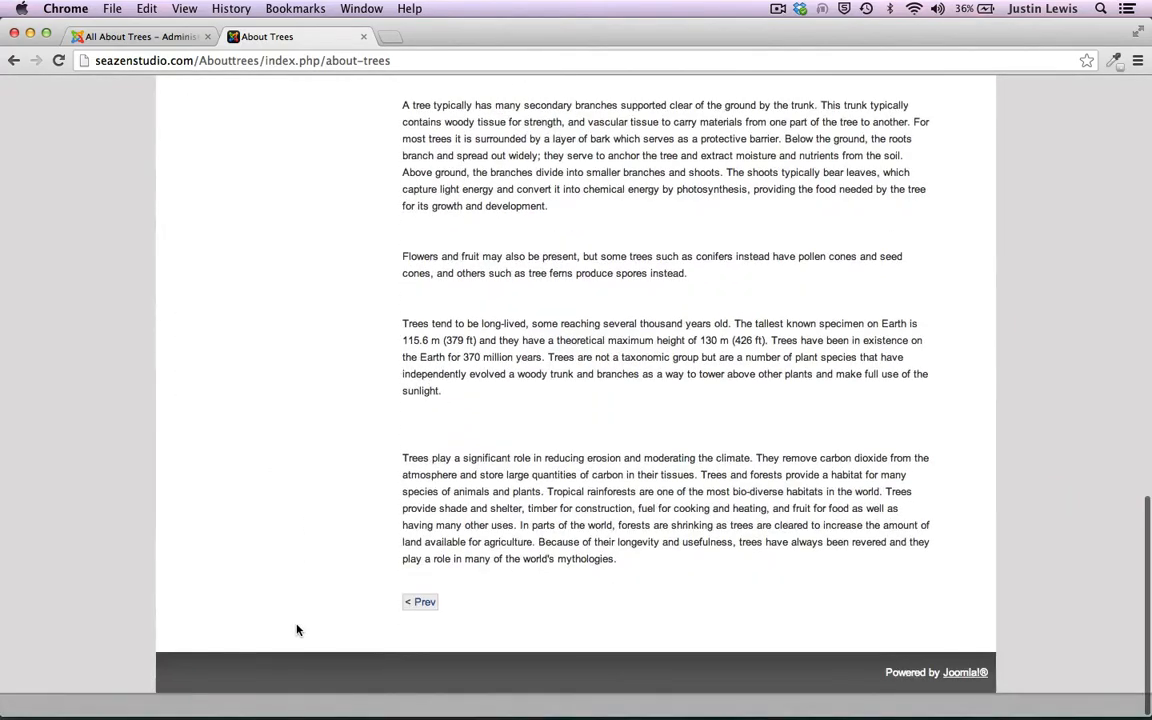
{"action": "scroll", "coordinate": [296, 625], "scroll_direction": "up", "scroll_amount": 15}
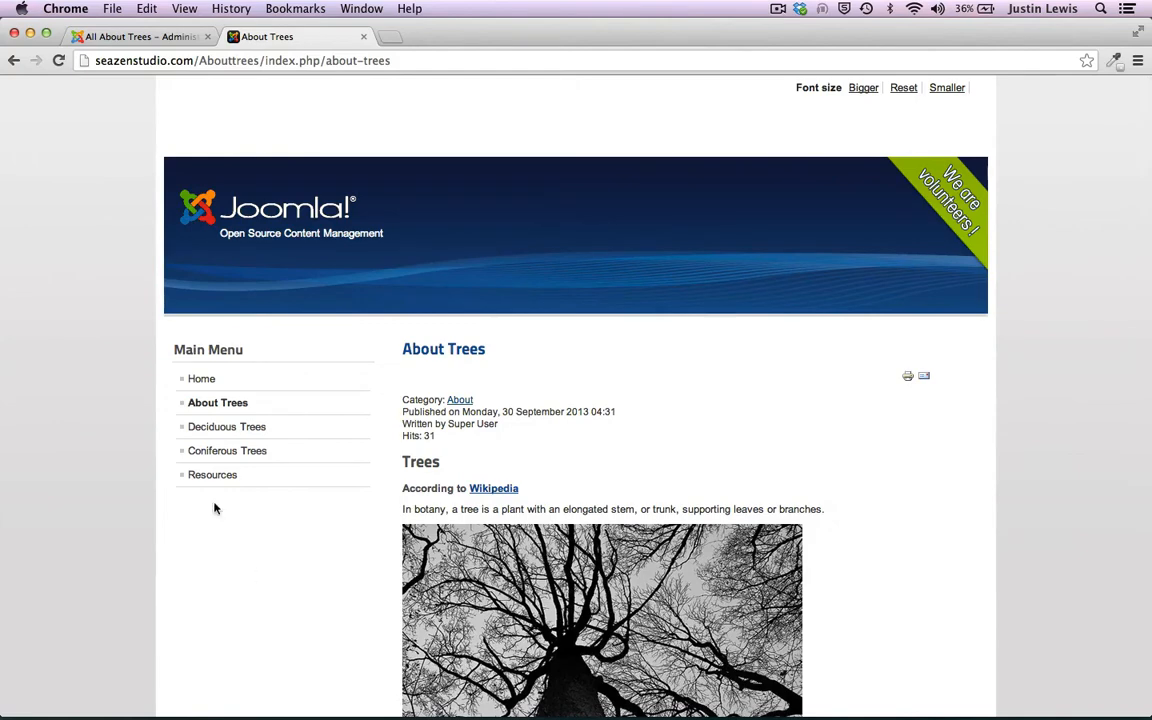
Open the Article Manager's global options and set Show Category and Show Author to Hide for articles
{"action": "left_click", "coordinate": [115, 37]}
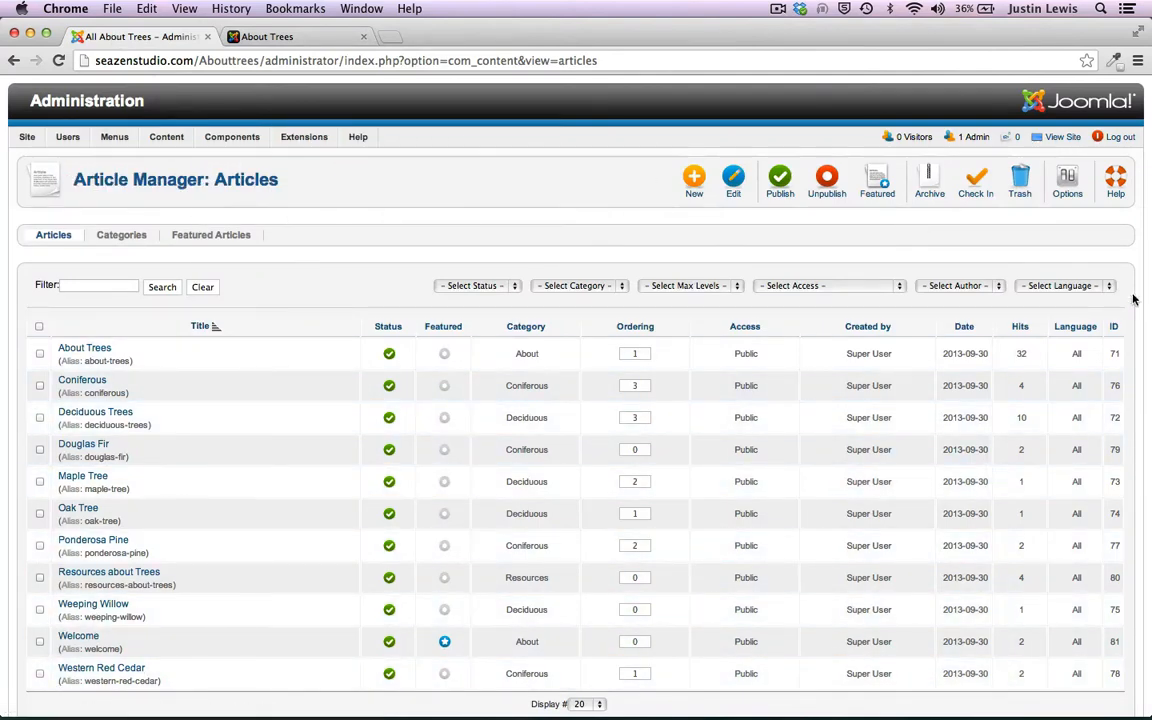
{"action": "left_click", "coordinate": [1067, 179]}
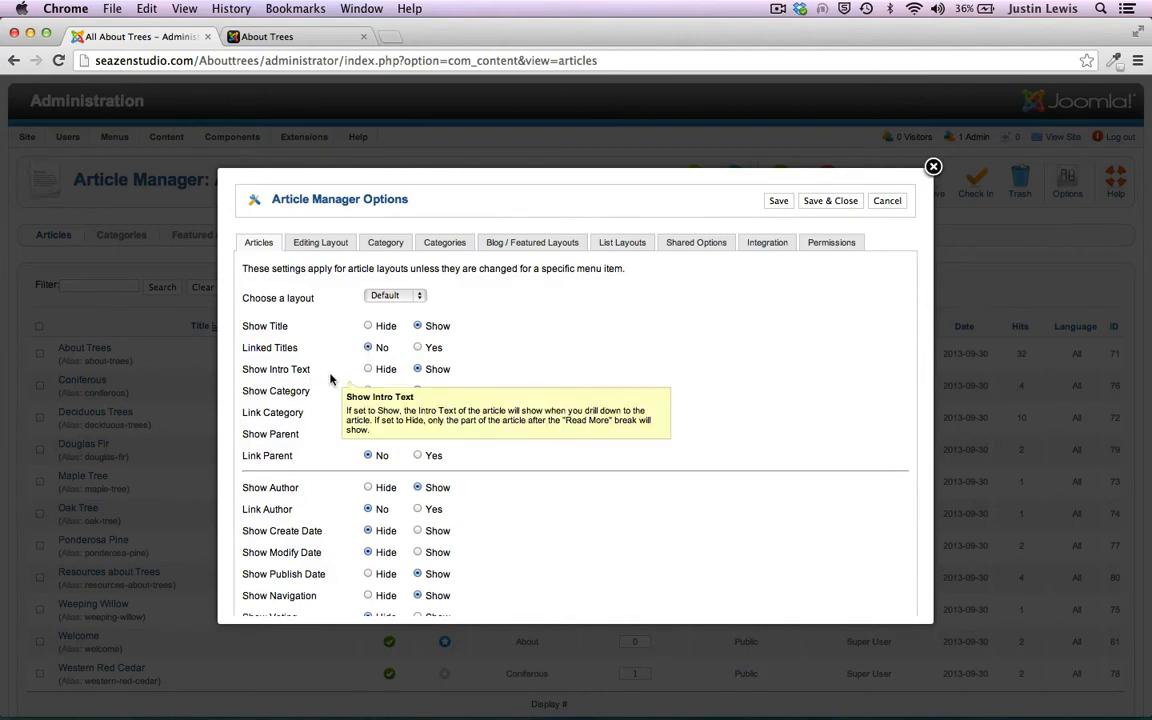
{"action": "scroll", "coordinate": [330, 378], "scroll_direction": "down", "scroll_amount": 1}
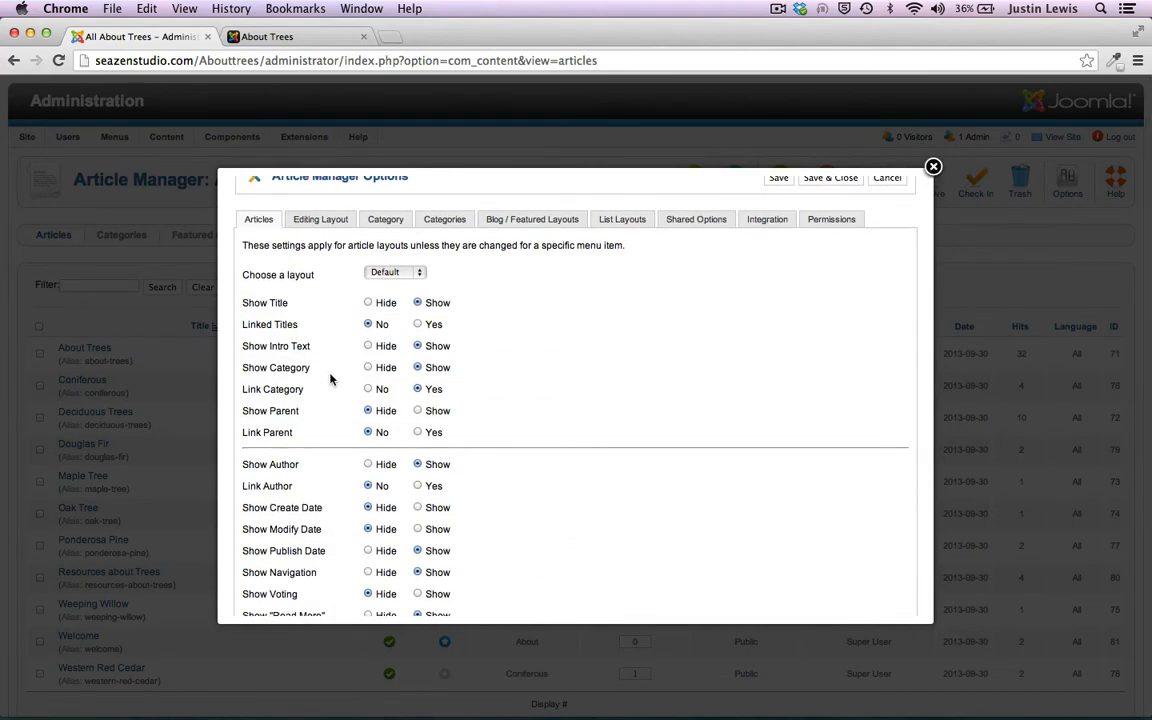
{"action": "scroll", "coordinate": [330, 378], "scroll_direction": "down", "scroll_amount": 1}
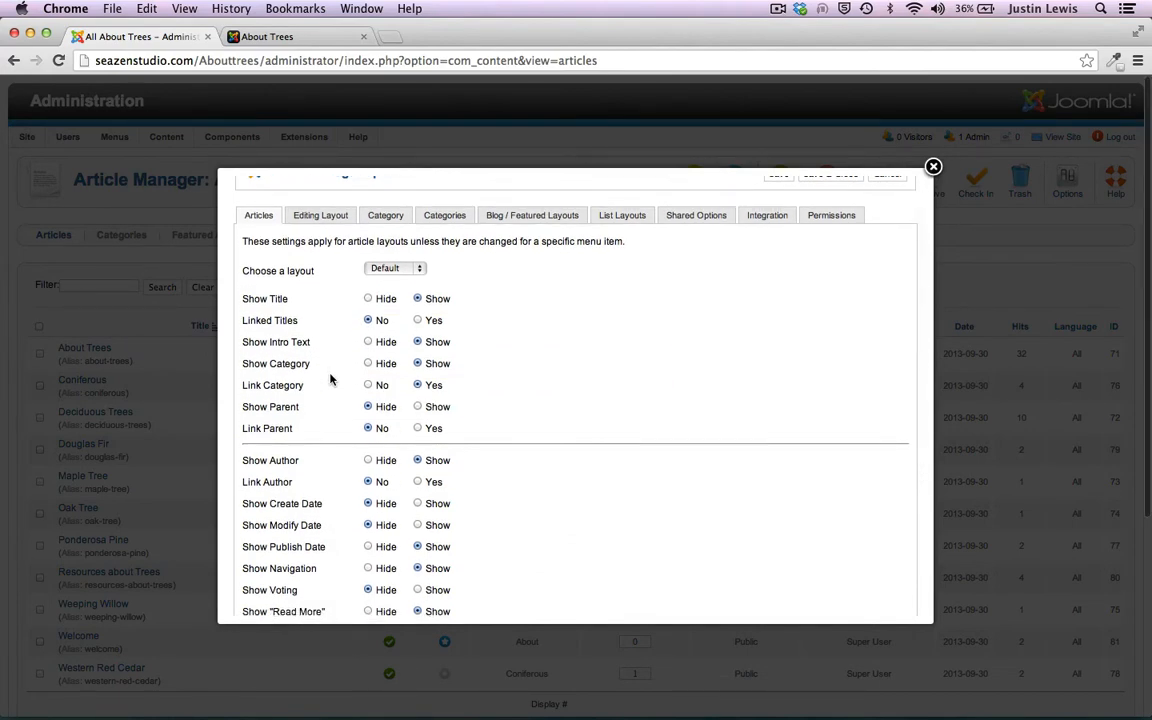
{"action": "scroll", "coordinate": [339, 376], "scroll_direction": "down", "scroll_amount": 2}
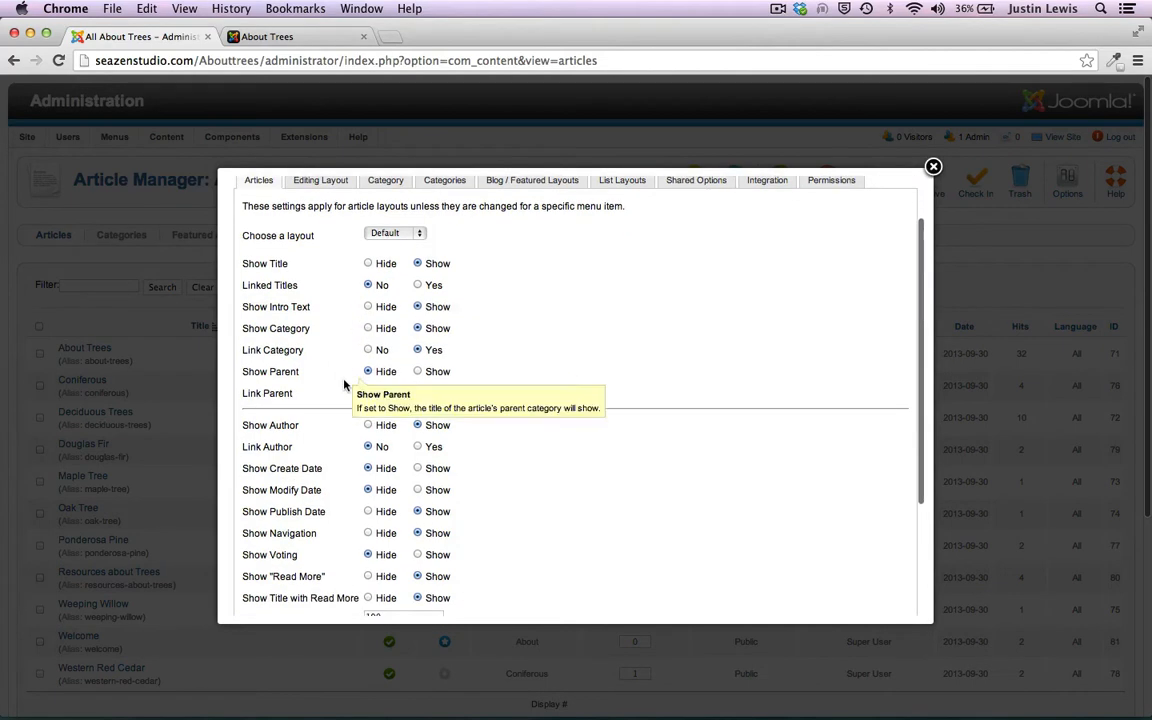
{"action": "left_click", "coordinate": [367, 328]}
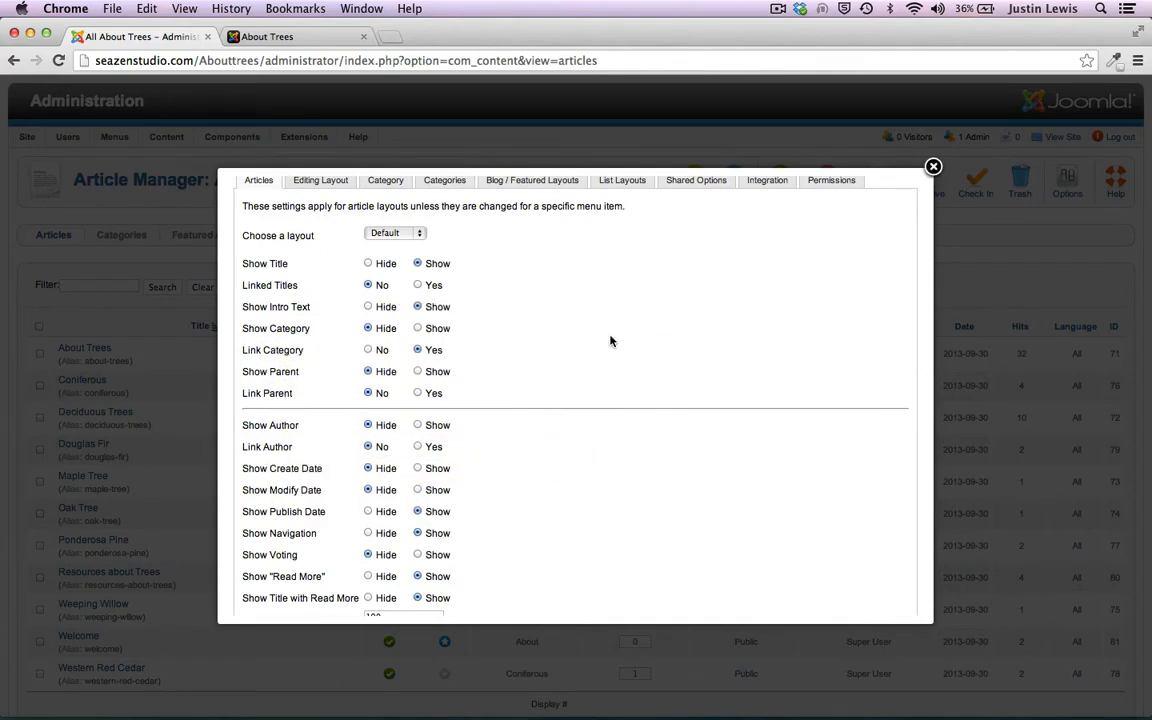
{"action": "scroll", "coordinate": [610, 345], "scroll_direction": "up", "scroll_amount": 2}
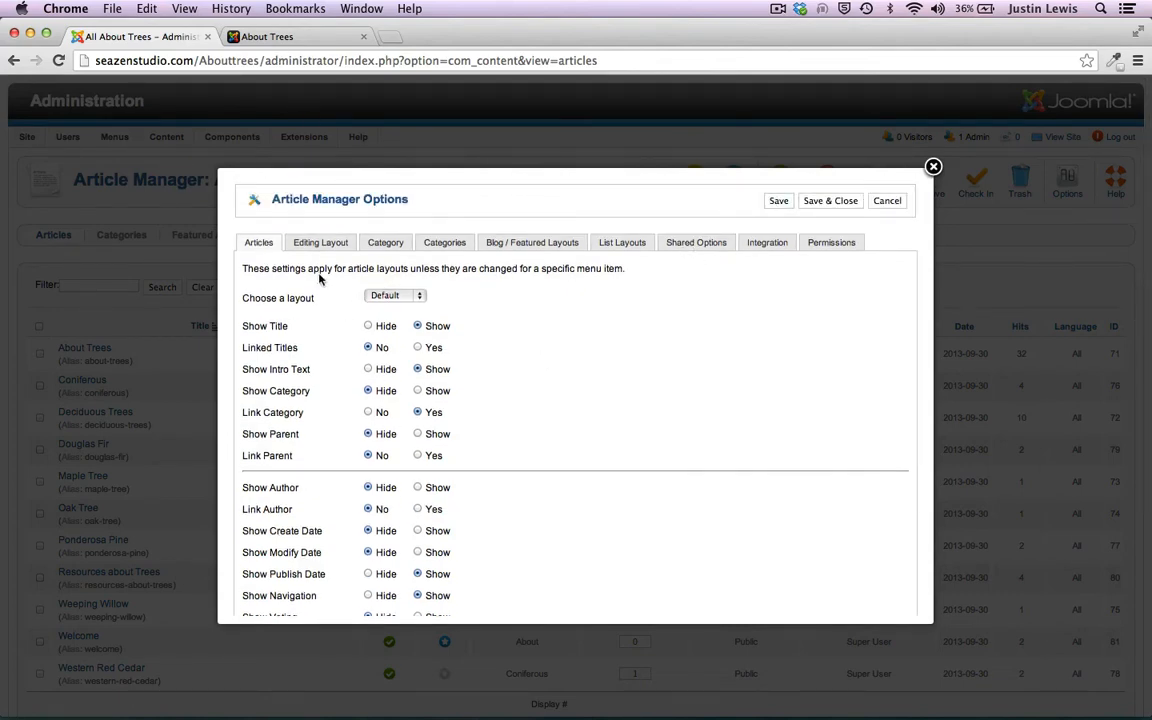
Set Show Navigation and Show Publish Date to Hide in the global article options
{"action": "scroll", "coordinate": [533, 410], "scroll_direction": "down", "scroll_amount": 5}
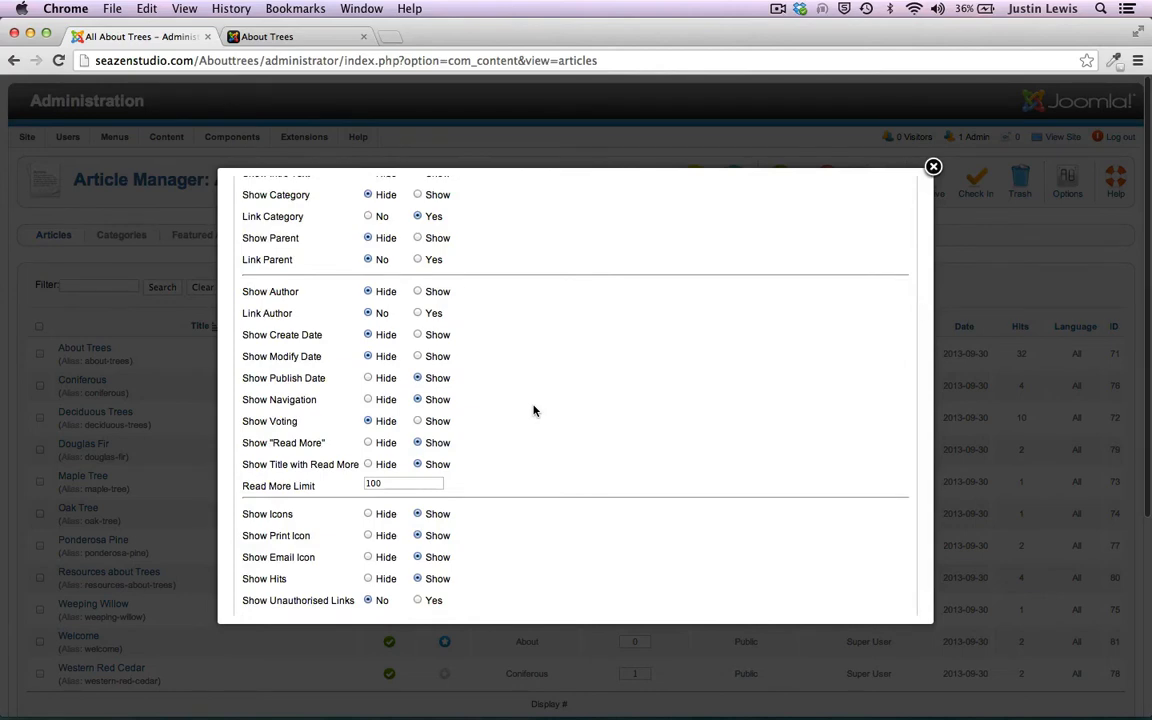
{"action": "left_click", "coordinate": [368, 399]}
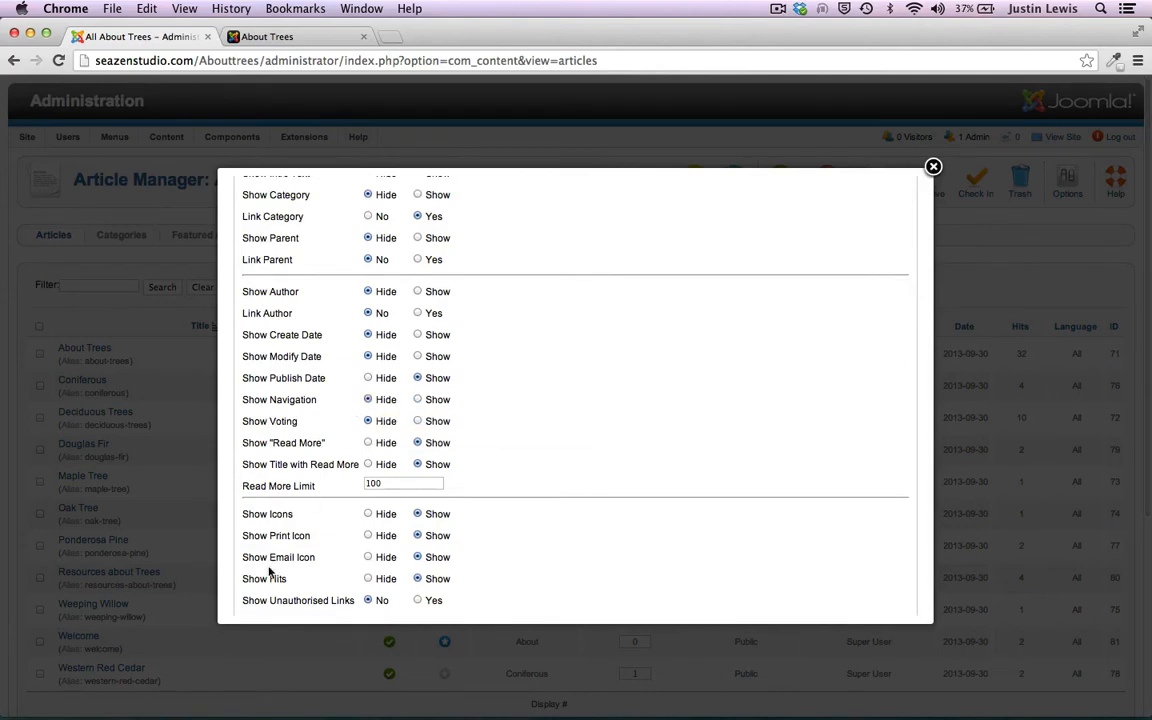
{"action": "mouse_move", "coordinate": [315, 425]}
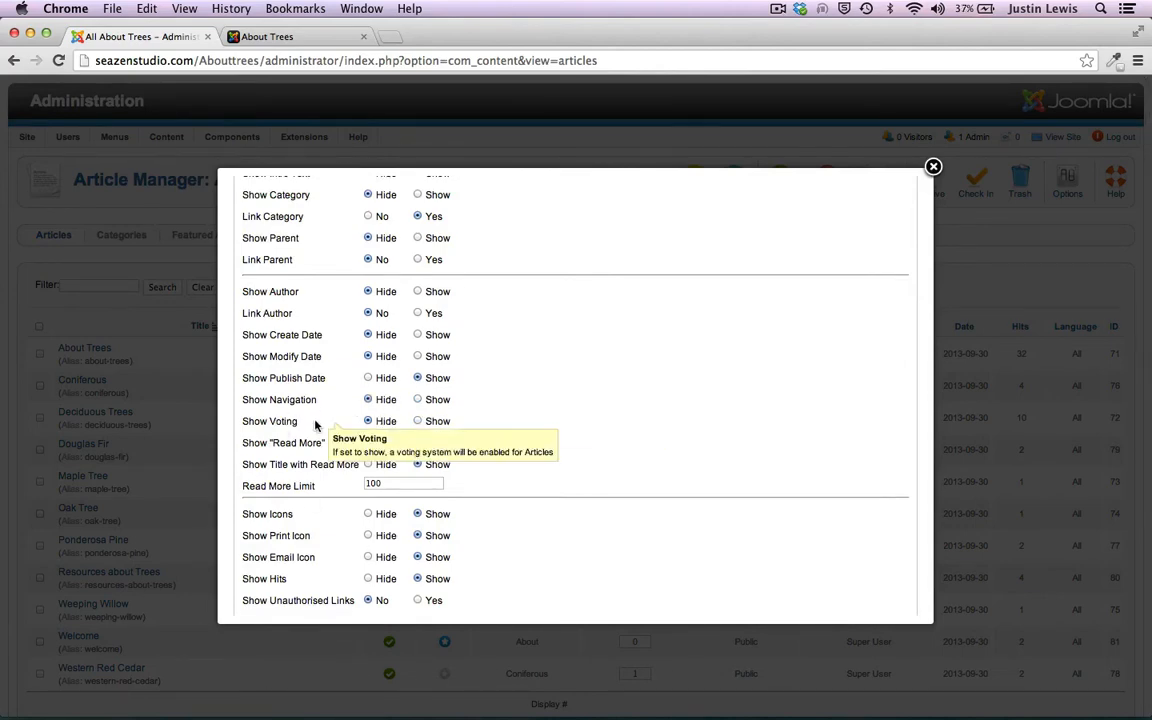
{"action": "left_click", "coordinate": [368, 378]}
{"action": "scroll", "coordinate": [331, 400], "scroll_direction": "down", "scroll_amount": 2}
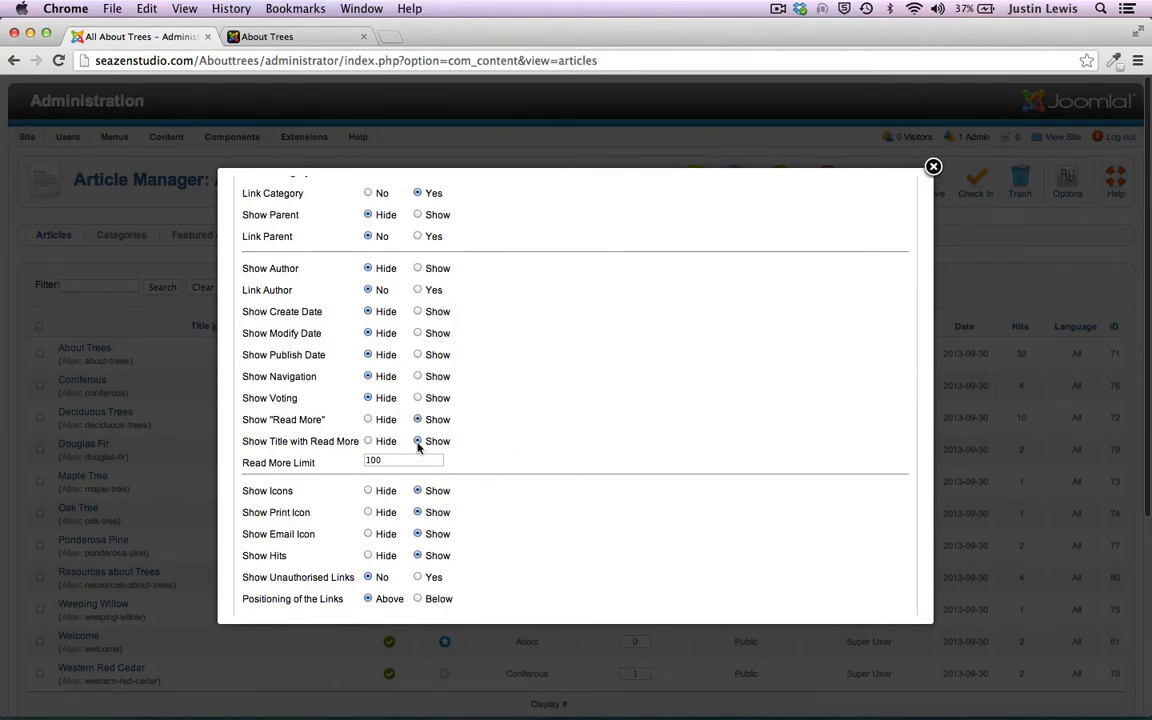
Set Show Icons, Show Print Icon, Show Email Icon and Show Hits to Hide, and save the Article Manager options
{"action": "scroll", "coordinate": [535, 388], "scroll_direction": "down", "scroll_amount": 2}
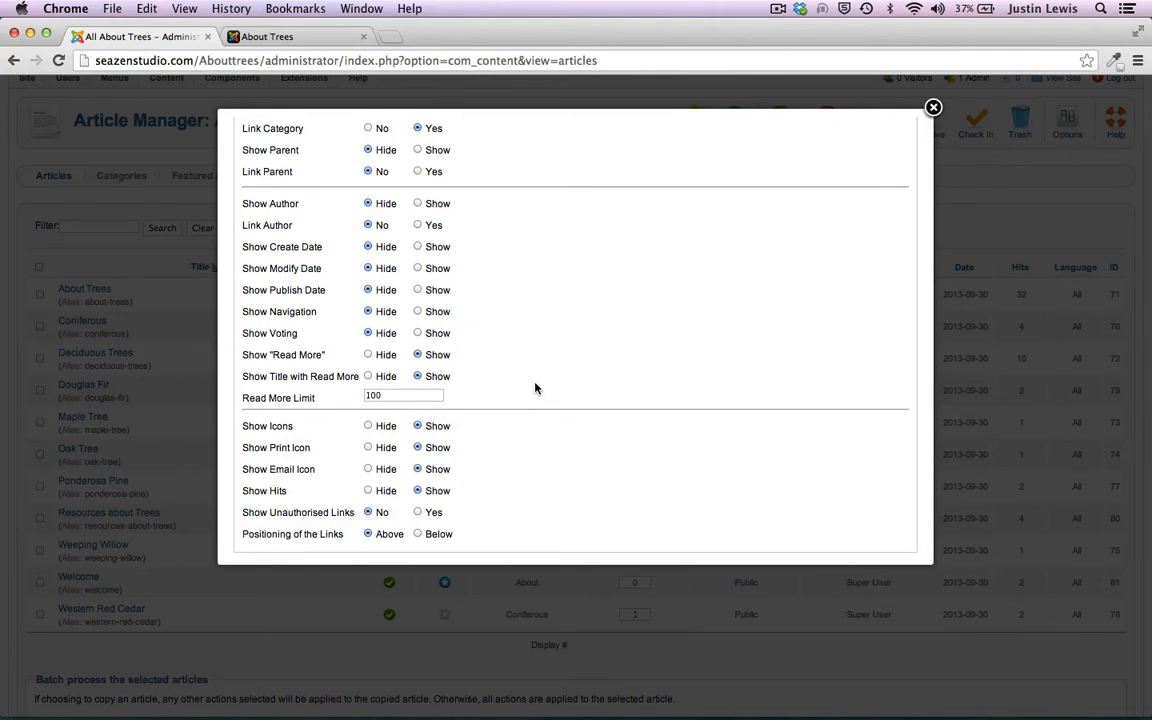
{"action": "scroll", "coordinate": [535, 388], "scroll_direction": "up", "scroll_amount": 1}
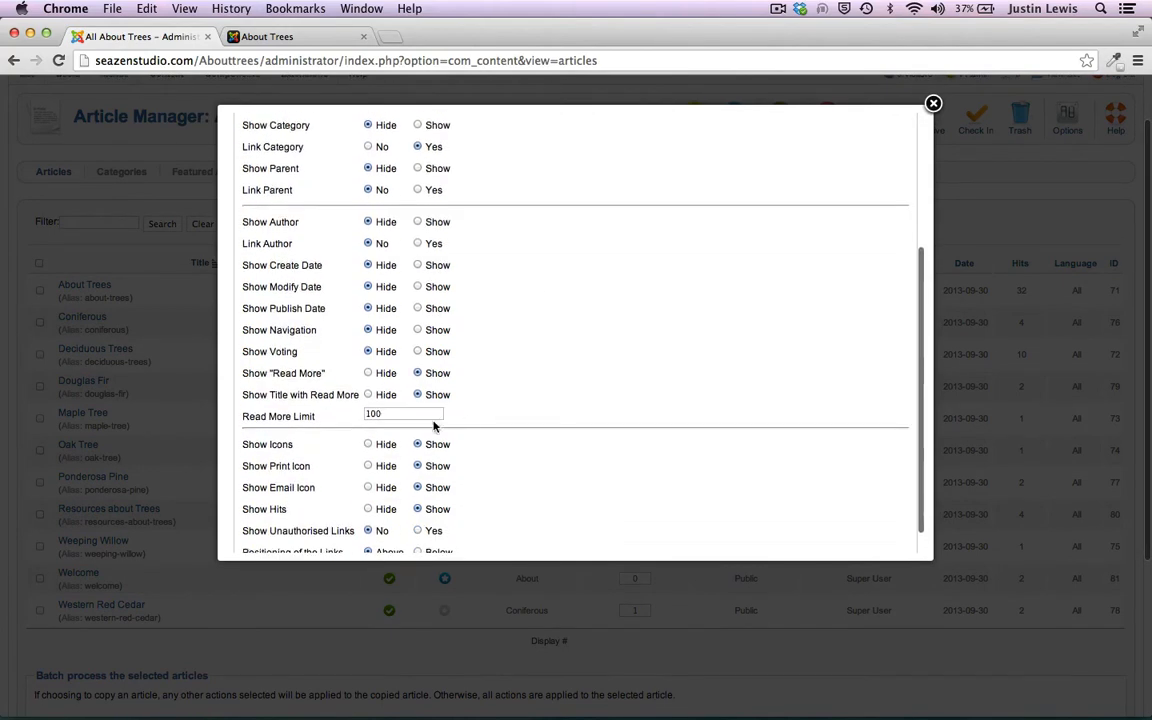
{"action": "scroll", "coordinate": [364, 436], "scroll_direction": "down", "scroll_amount": 1}
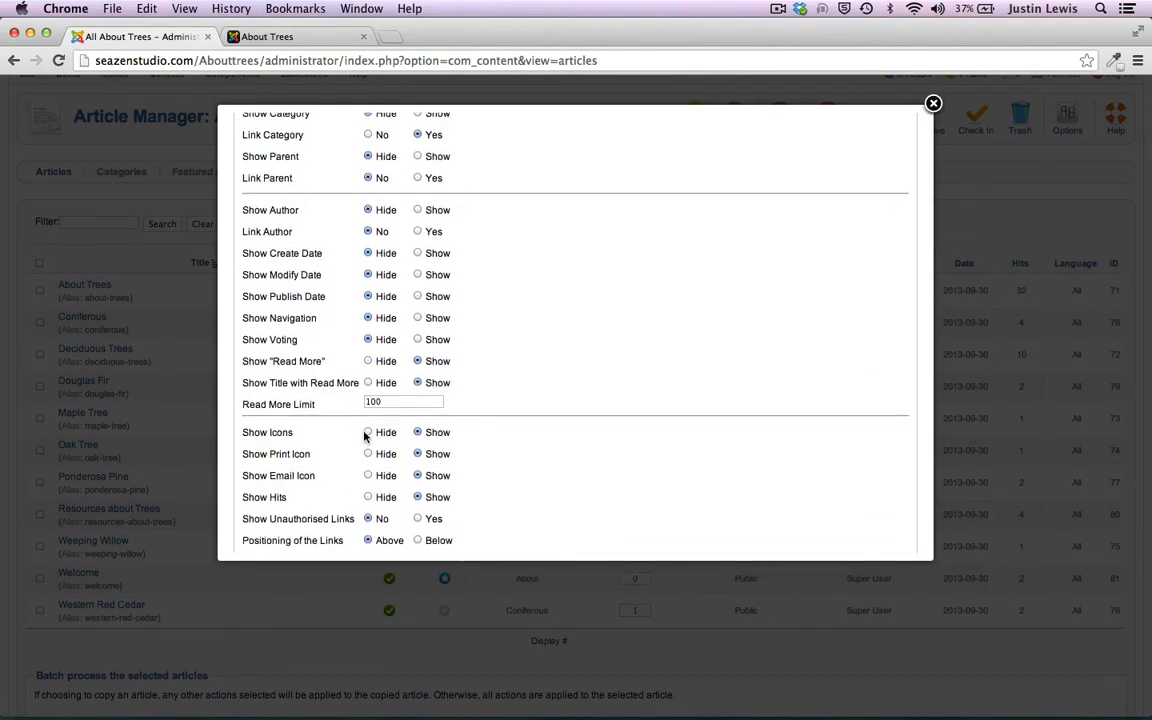
{"action": "left_click", "coordinate": [368, 475]}
{"action": "scroll", "coordinate": [334, 478], "scroll_direction": "down", "scroll_amount": 1}
{"action": "left_click", "coordinate": [367, 486]}
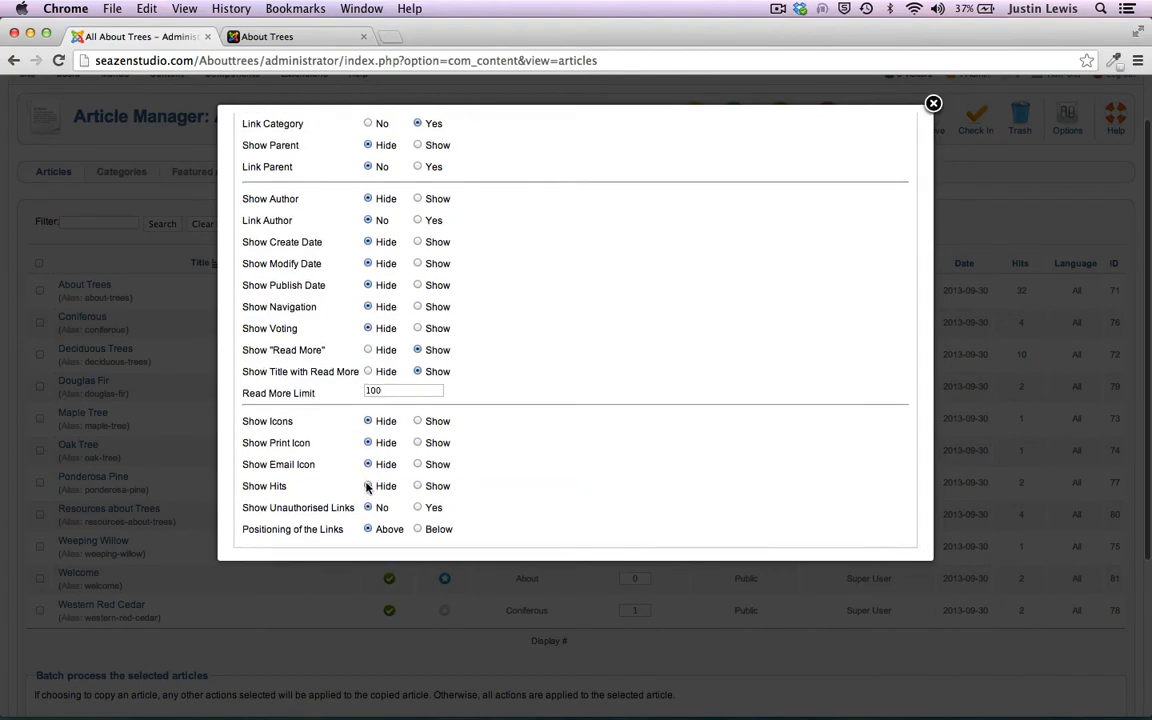
{"action": "scroll", "coordinate": [588, 429], "scroll_direction": "up", "scroll_amount": 6}
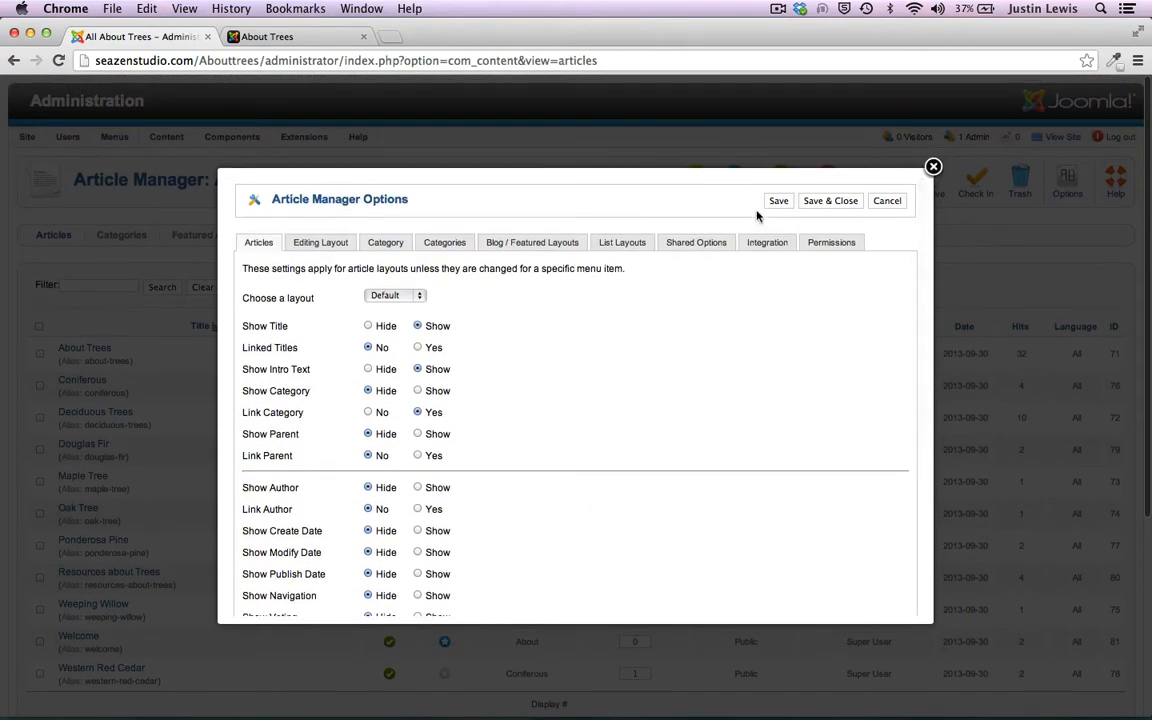
{"action": "left_click", "coordinate": [778, 201]}
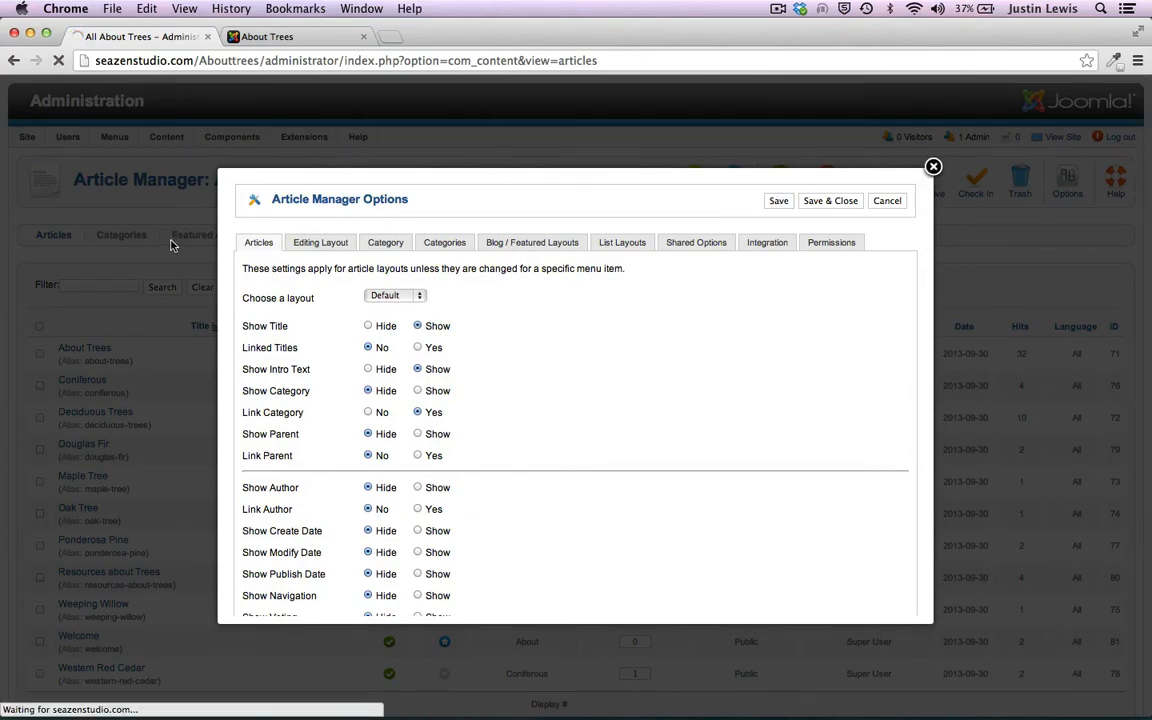
Reload the public About Trees page and examine it from title to footer for article details, icons and navigation links
{"action": "left_click", "coordinate": [274, 40]}
{"action": "scroll", "coordinate": [137, 258], "scroll_direction": "down", "scroll_amount": 10}
{"action": "scroll", "coordinate": [138, 259], "scroll_direction": "up", "scroll_amount": 8}
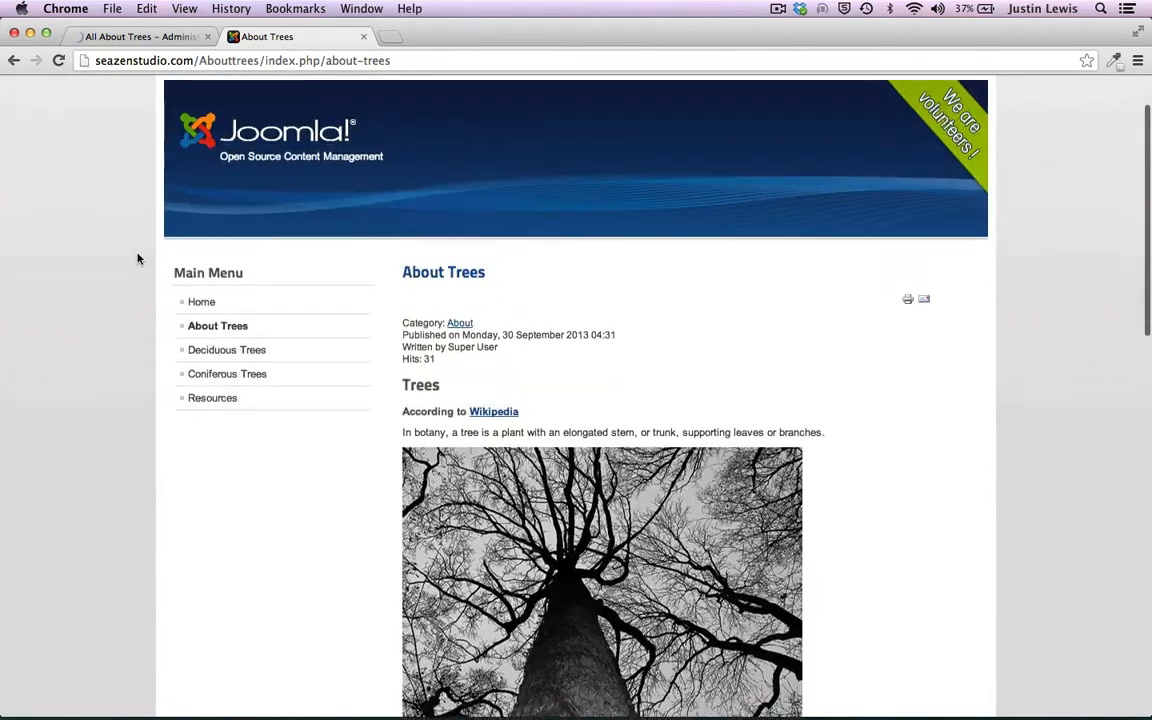
{"action": "key", "text": "super+r"}
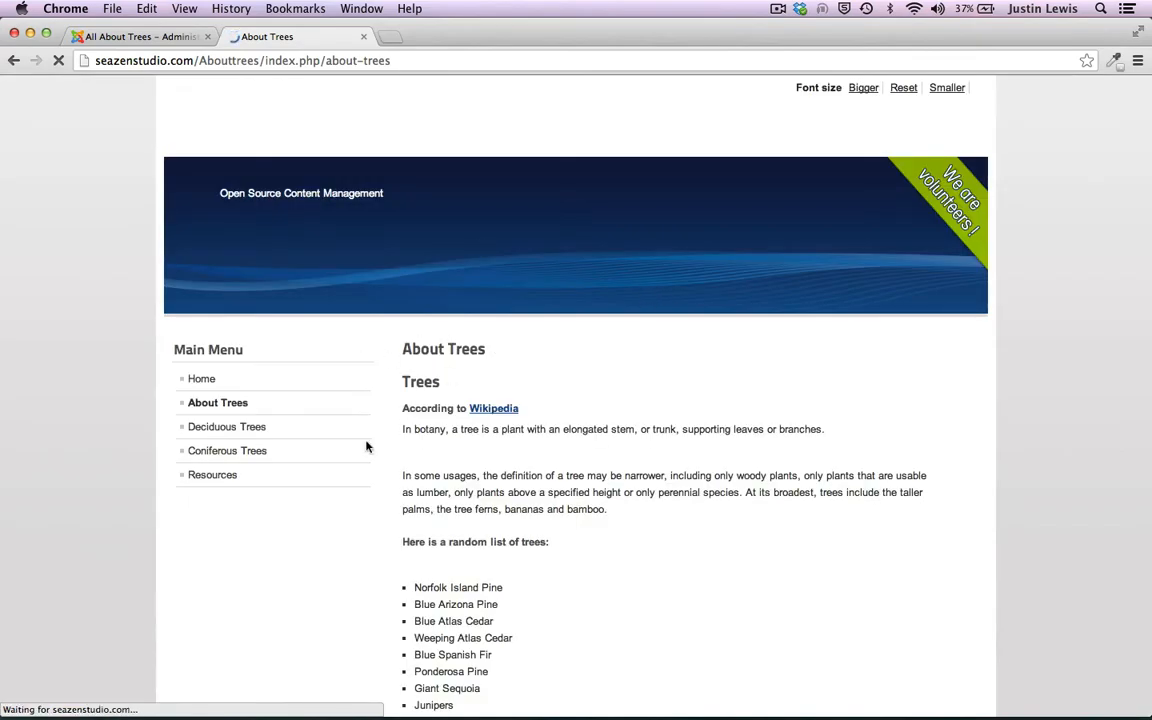
{"action": "scroll", "coordinate": [321, 463], "scroll_direction": "down", "scroll_amount": 10}
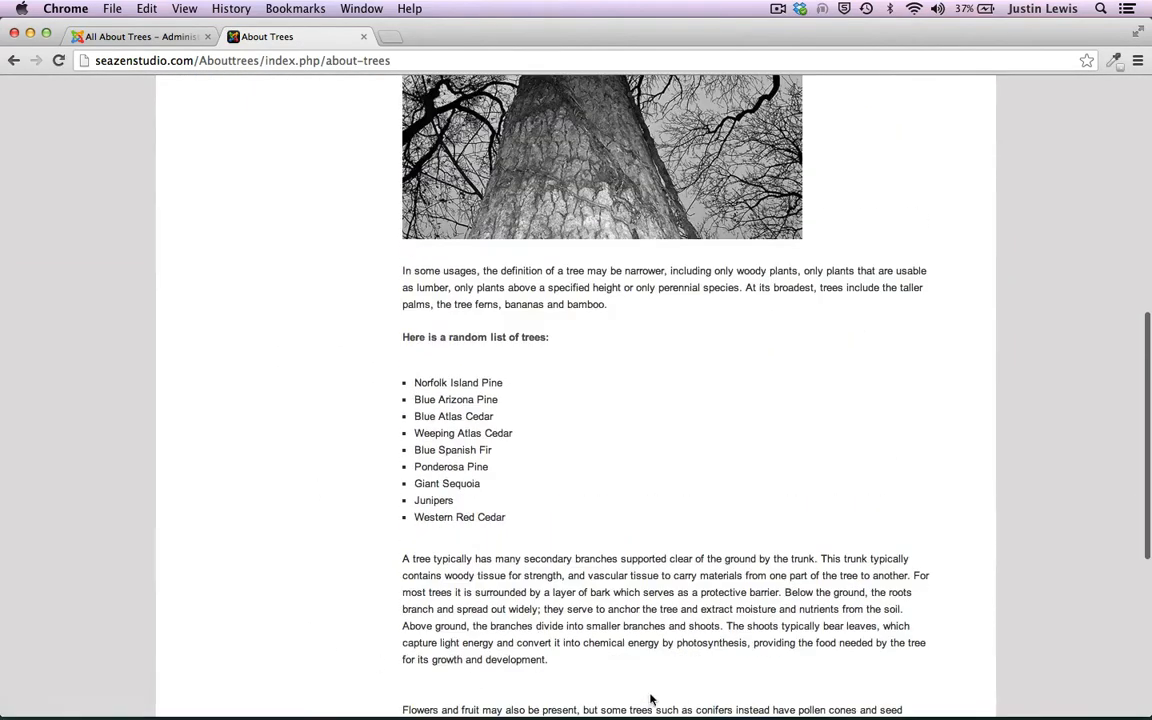
{"action": "scroll", "coordinate": [176, 625], "scroll_direction": "down", "scroll_amount": 6}
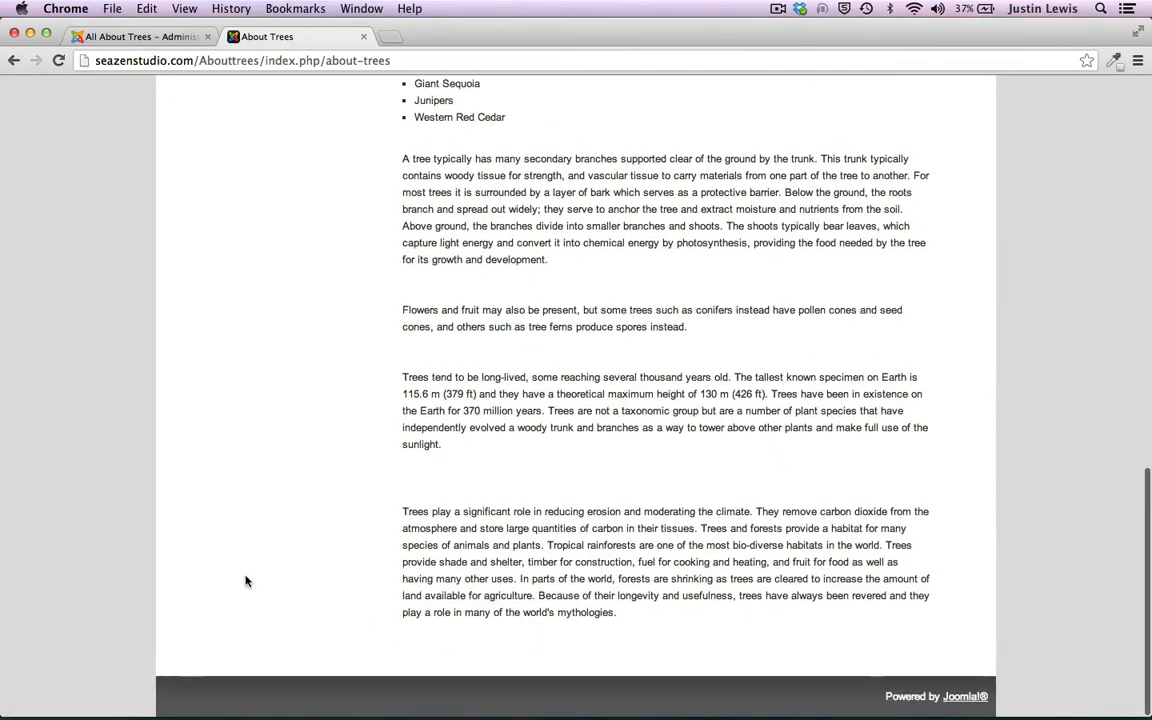
{"action": "scroll", "coordinate": [245, 580], "scroll_direction": "up", "scroll_amount": 11}
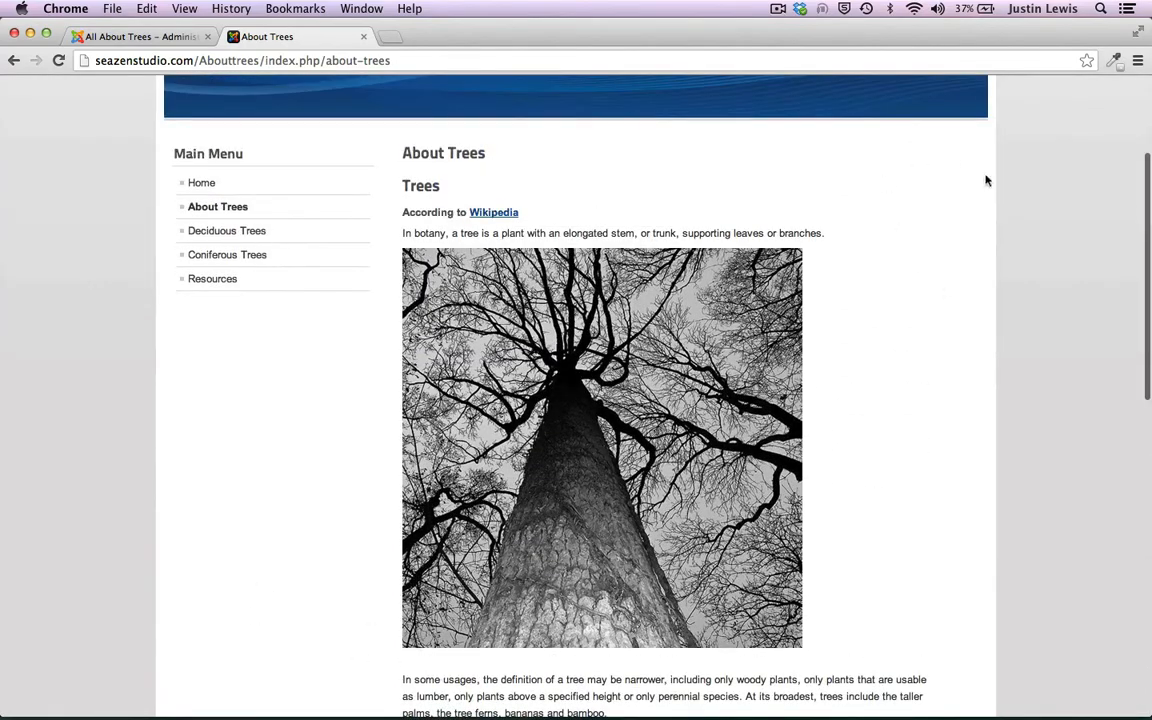
{"action": "scroll", "coordinate": [333, 535], "scroll_direction": "down", "scroll_amount": 10}
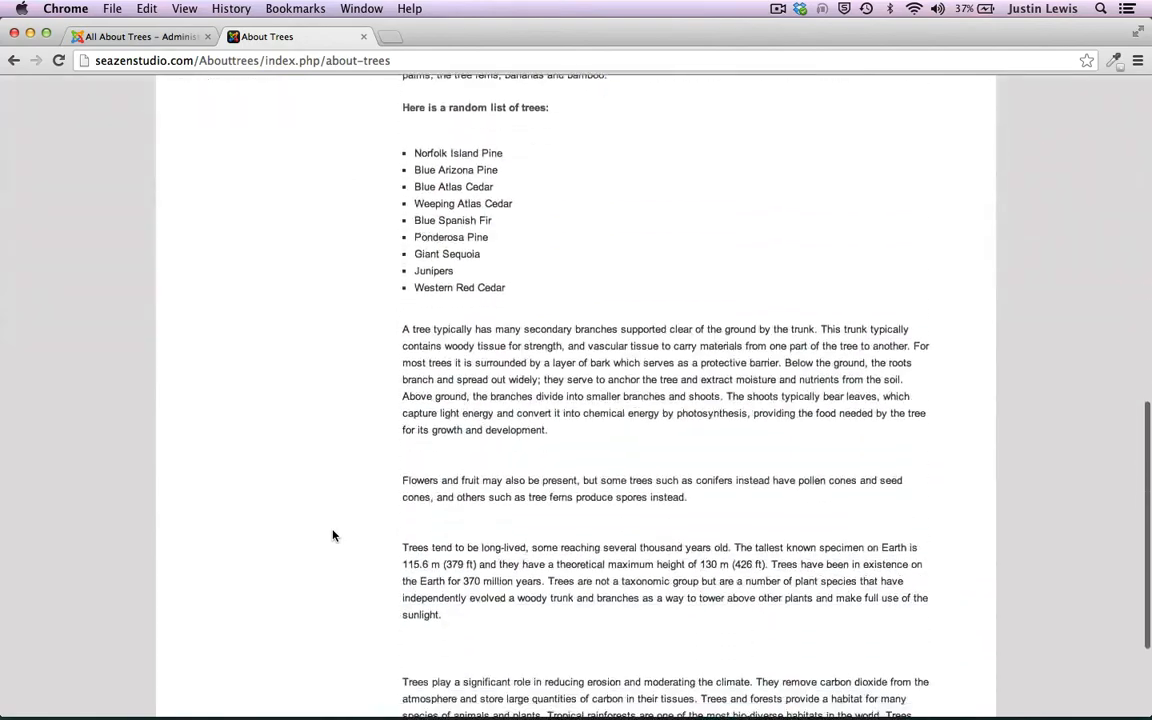
{"action": "scroll", "coordinate": [333, 535], "scroll_direction": "up", "scroll_amount": 10}
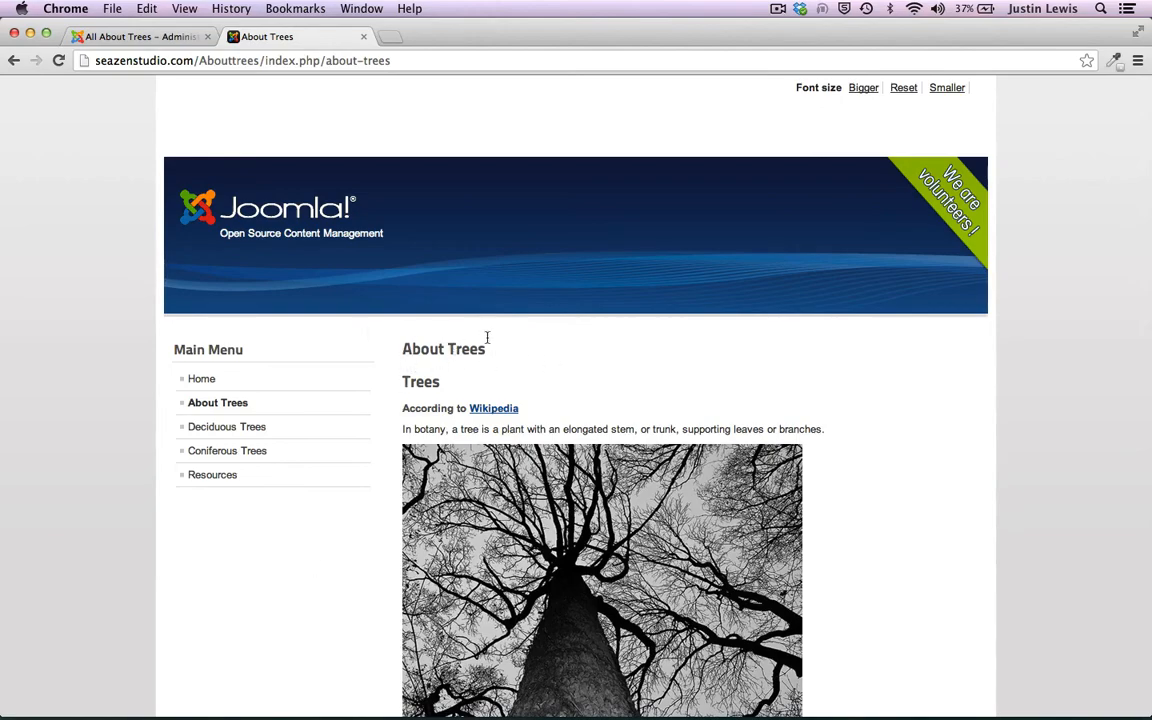
{"action": "scroll", "coordinate": [347, 541], "scroll_direction": "down", "scroll_amount": 15}
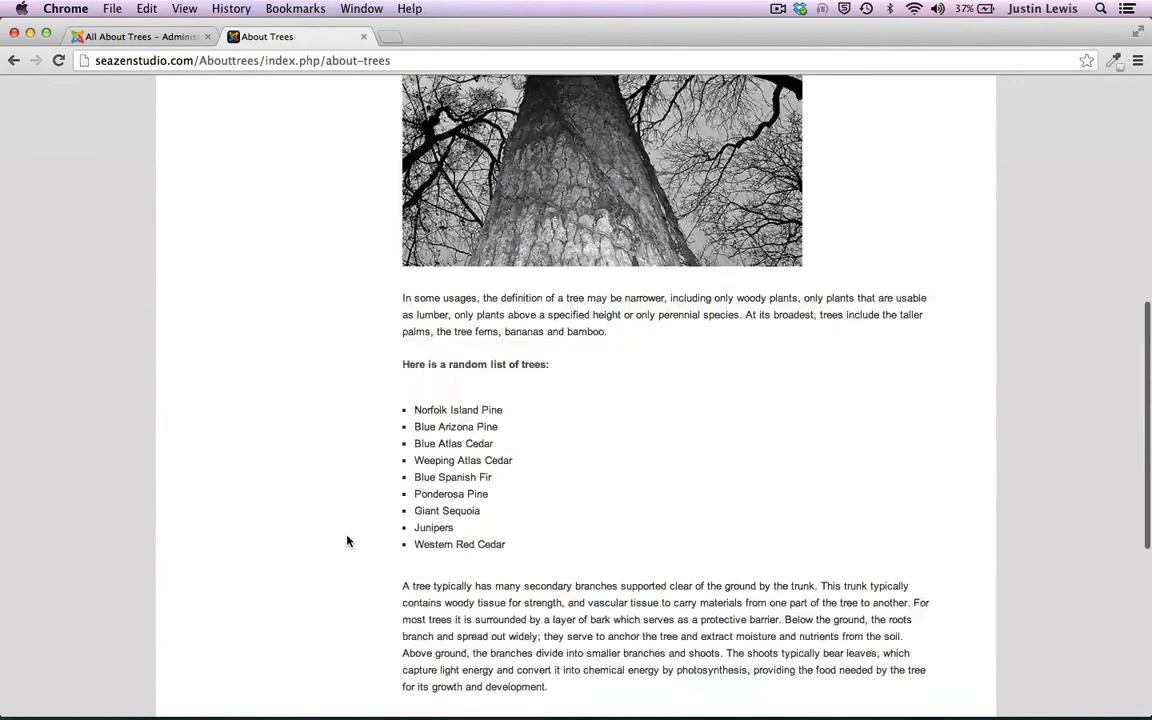
{"action": "scroll", "coordinate": [347, 541], "scroll_direction": "down", "scroll_amount": 3}
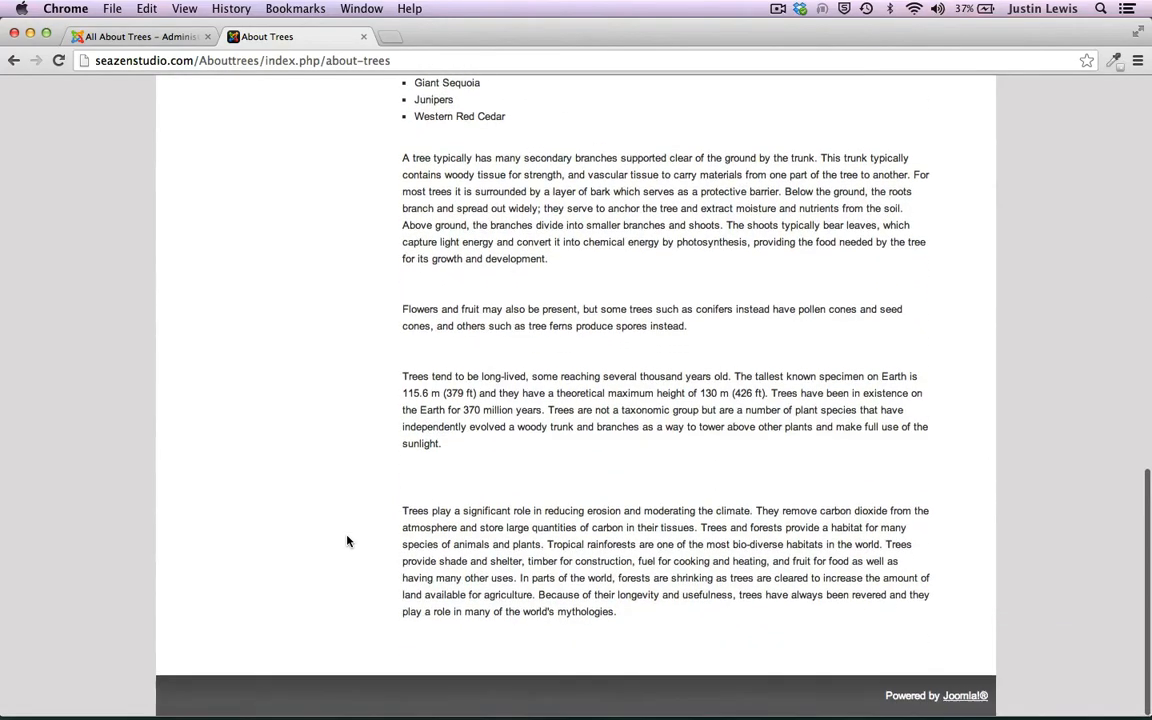
{"action": "scroll", "coordinate": [347, 541], "scroll_direction": "up", "scroll_amount": 10}
{"action": "scroll", "coordinate": [347, 541], "scroll_direction": "up", "scroll_amount": 2}
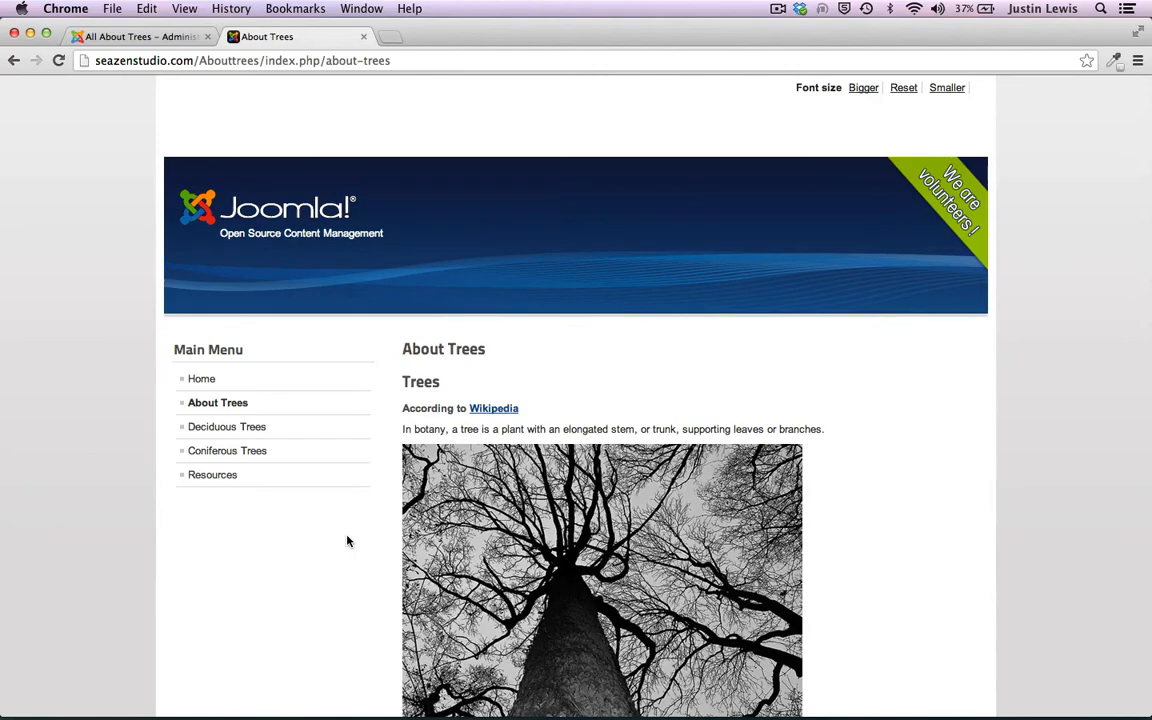
{"action": "scroll", "coordinate": [347, 541], "scroll_direction": "down", "scroll_amount": 5}
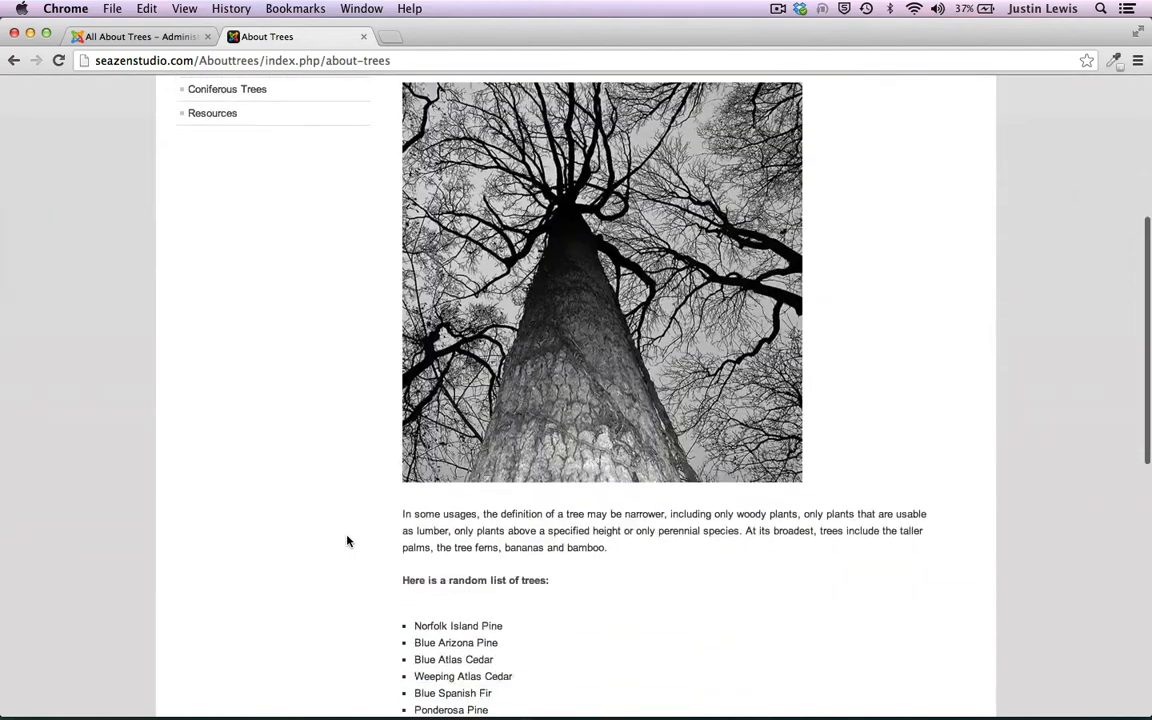
{"action": "scroll", "coordinate": [347, 541], "scroll_direction": "up", "scroll_amount": 3}
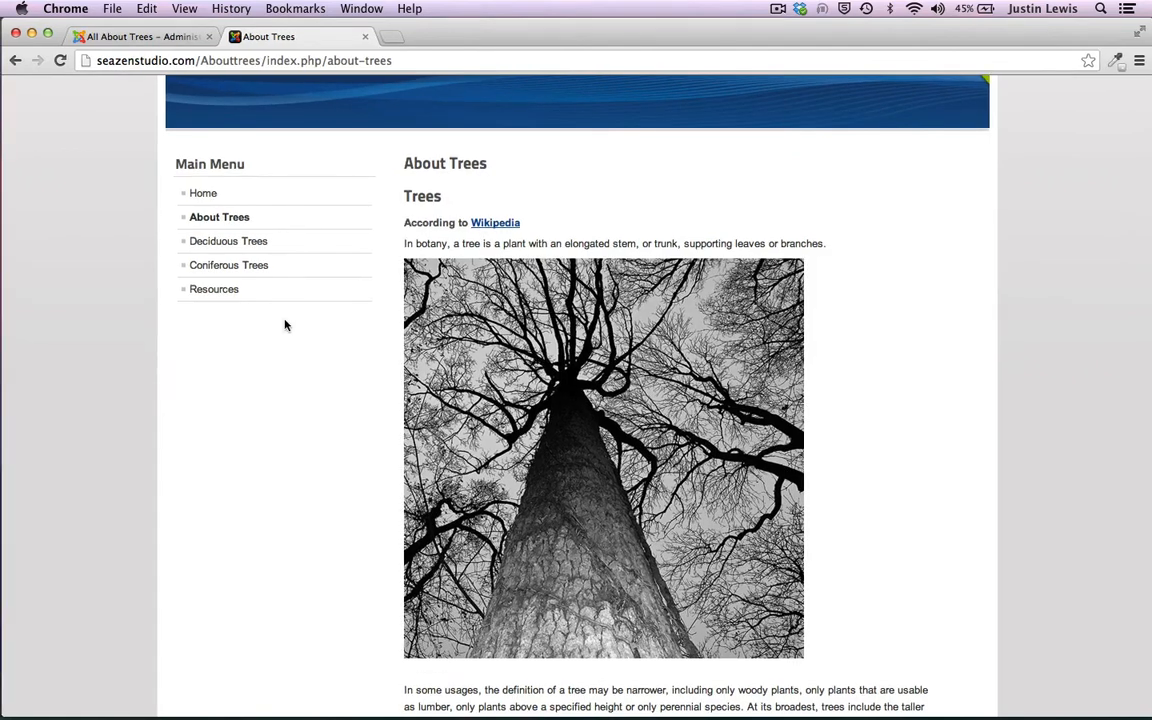
{"action": "scroll", "coordinate": [284, 325], "scroll_direction": "down", "scroll_amount": 3}
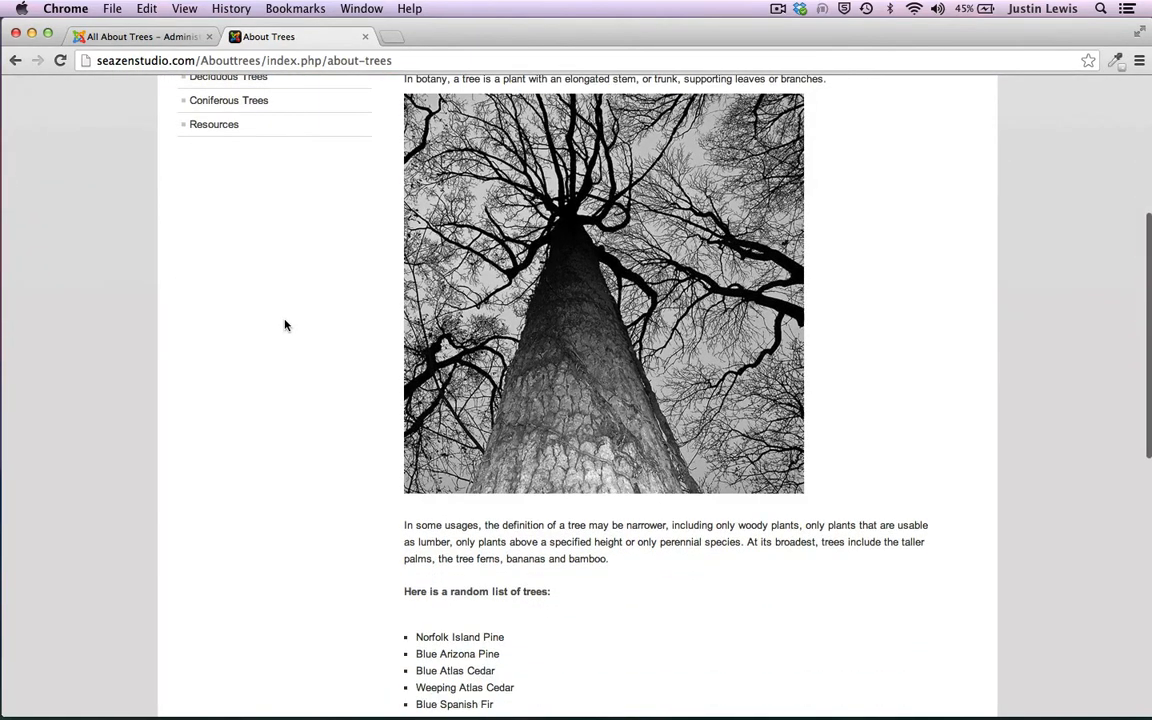
{"action": "scroll", "coordinate": [284, 325], "scroll_direction": "down", "scroll_amount": 5}
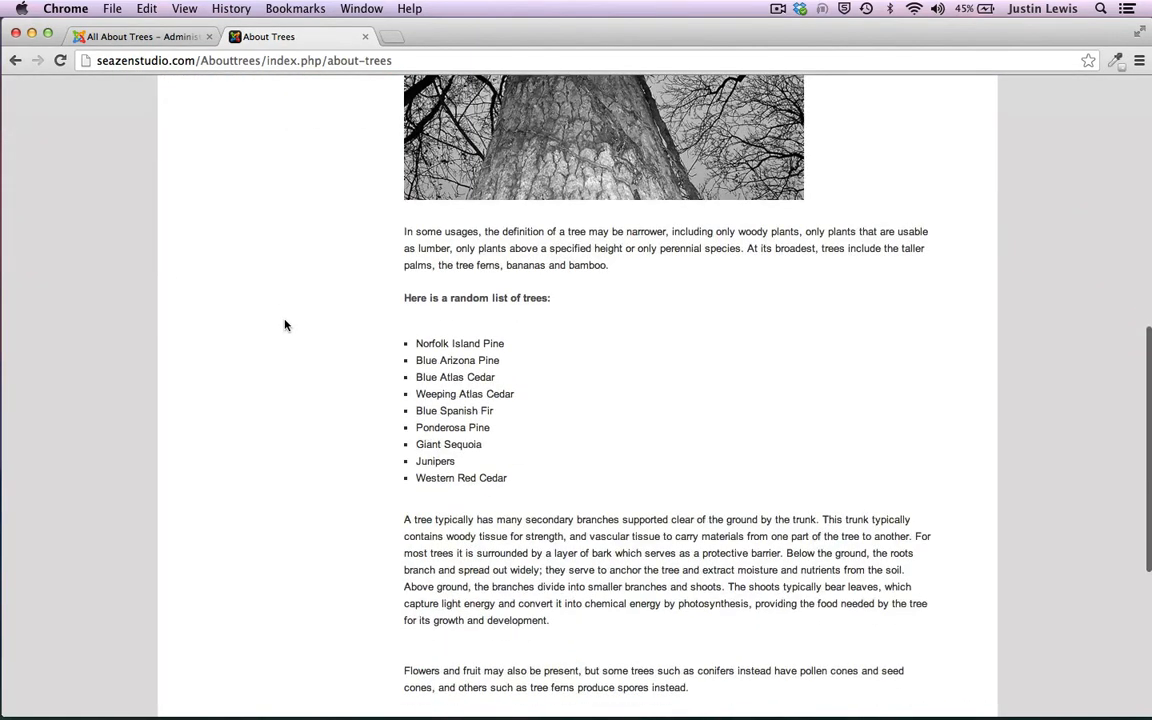
Return to the Article Manager and open the About Trees article for editing
{"action": "scroll", "coordinate": [284, 325], "scroll_direction": "up", "scroll_amount": 10}
{"action": "left_click", "coordinate": [119, 40]}
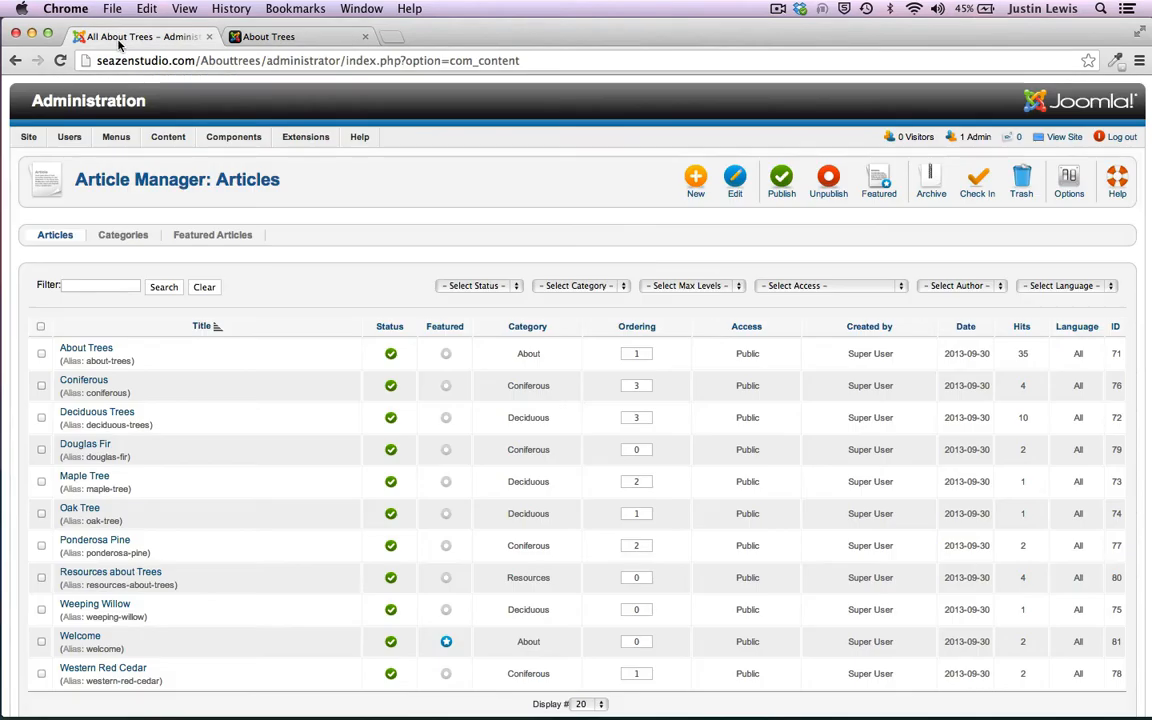
{"action": "left_click", "coordinate": [214, 326]}
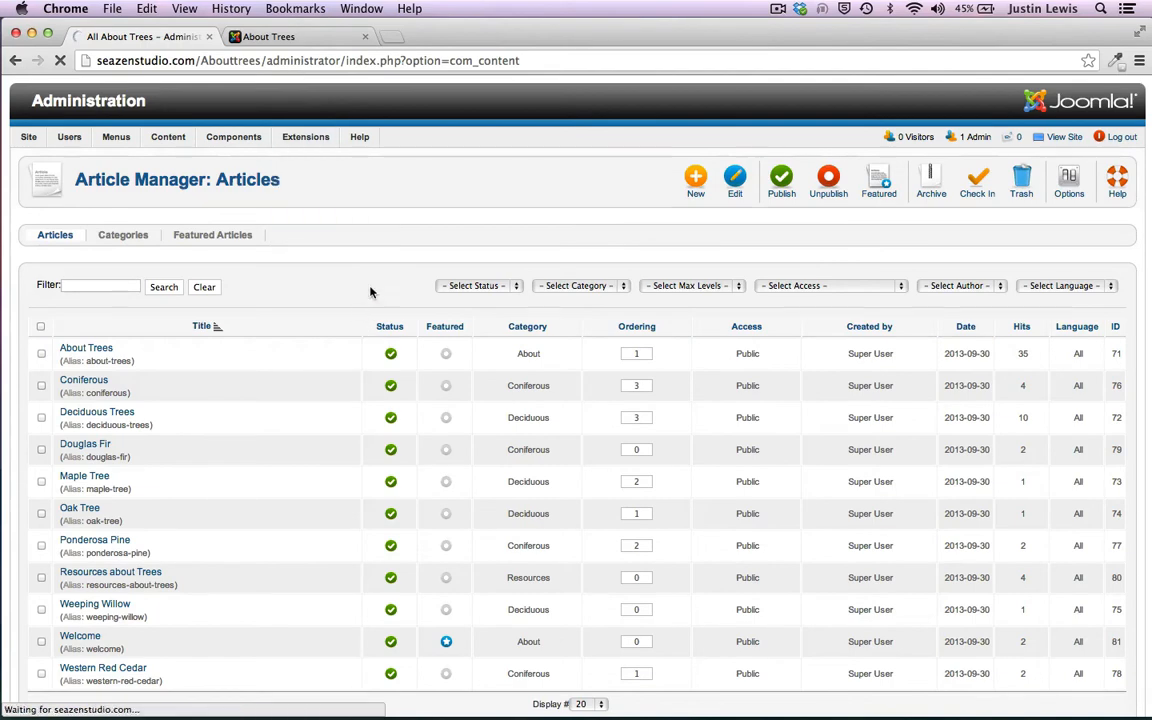
Switch to Finder, open the tree images folder from the desktop and select tinytree.jpg
{"action": "left_click_drag", "start_coordinate": [660, 36], "coordinate": [527, 36]}
{"action": "double_click", "coordinate": [1097, 217]}
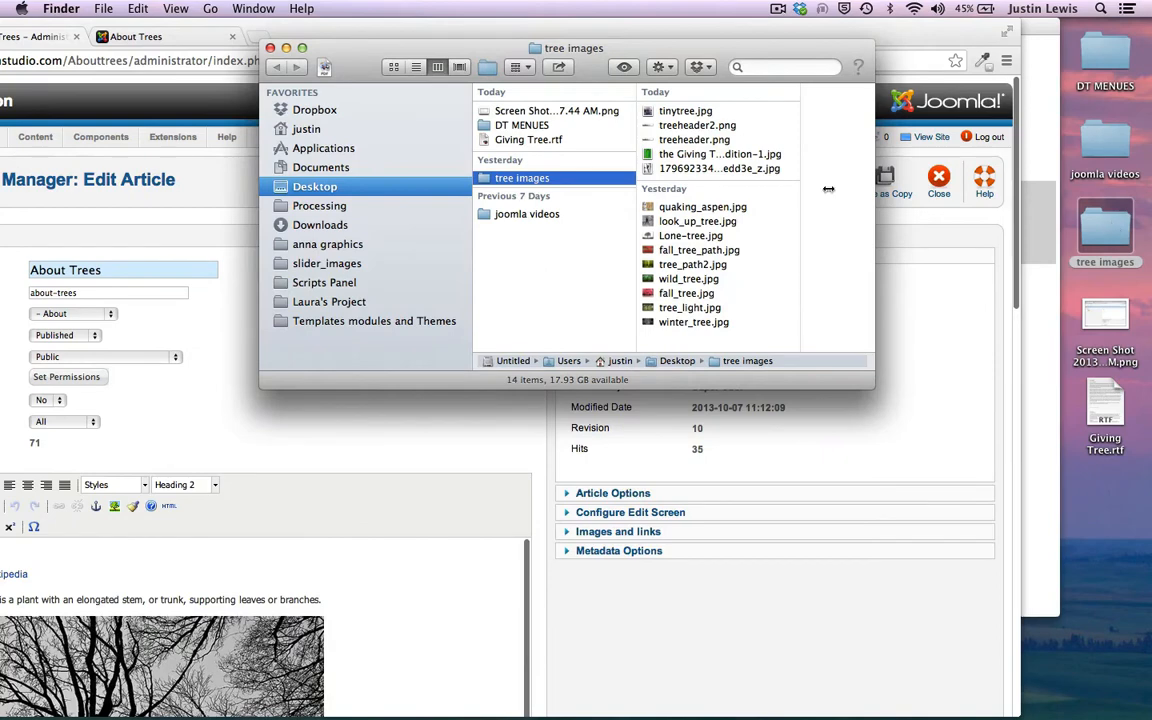
{"action": "left_click", "coordinate": [676, 112]}
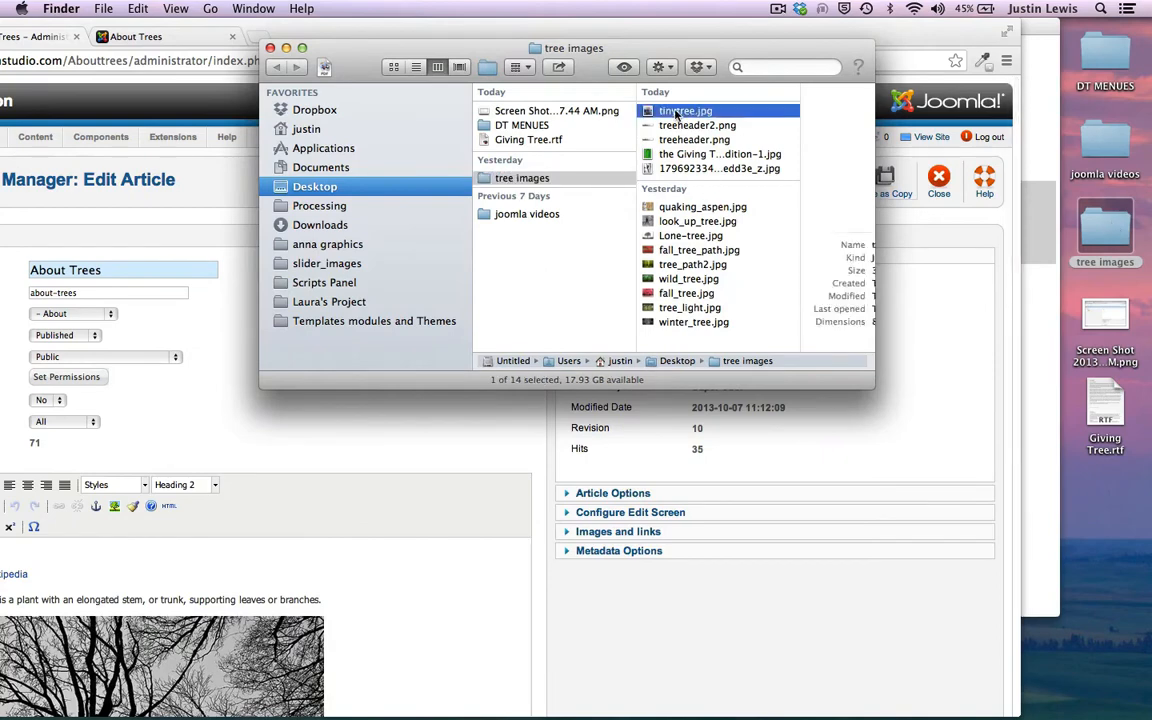
Preview tinytree.jpg at full size and close the tree images Finder window
{"action": "key", "text": "space"}
{"action": "key", "text": "space"}
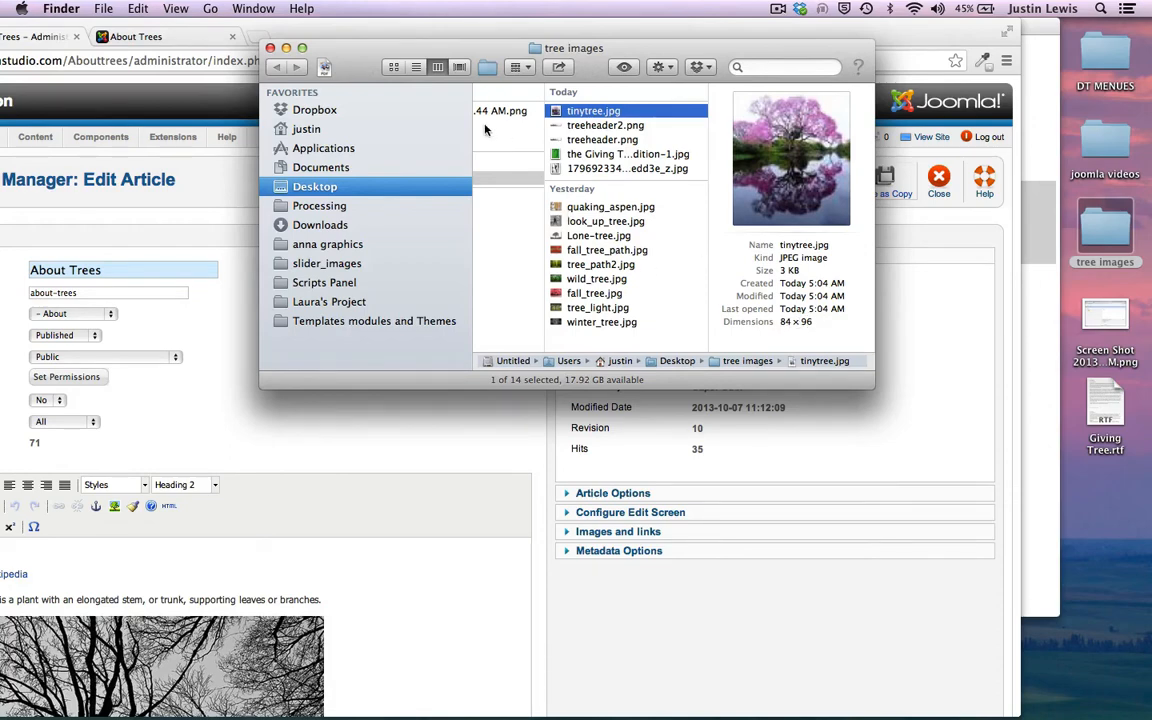
{"action": "left_click", "coordinate": [270, 47]}
Switch to Chrome, start inserting an image into the About Trees article and open the tree_images folder
{"action": "left_click_drag", "start_coordinate": [388, 40], "coordinate": [627, 40]}
{"action": "scroll", "coordinate": [643, 510], "scroll_direction": "down", "scroll_amount": 5}
{"action": "scroll", "coordinate": [658, 362], "scroll_direction": "down", "scroll_amount": 10}
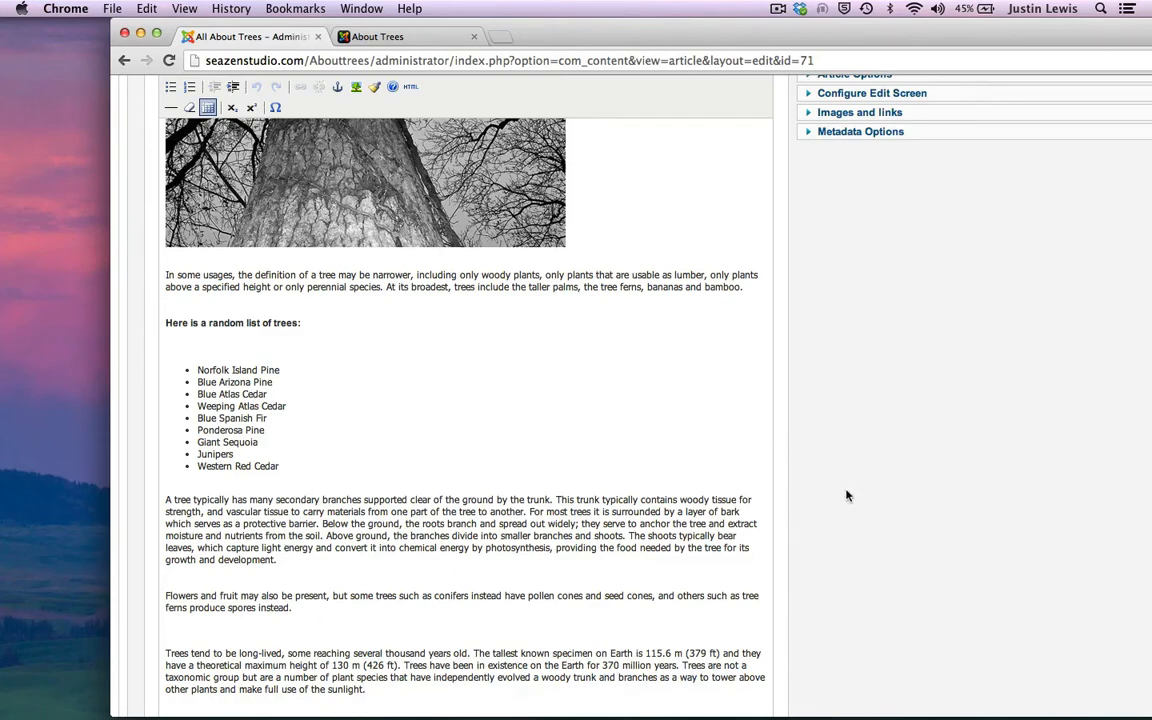
{"action": "scroll", "coordinate": [826, 438], "scroll_direction": "down", "scroll_amount": 6}
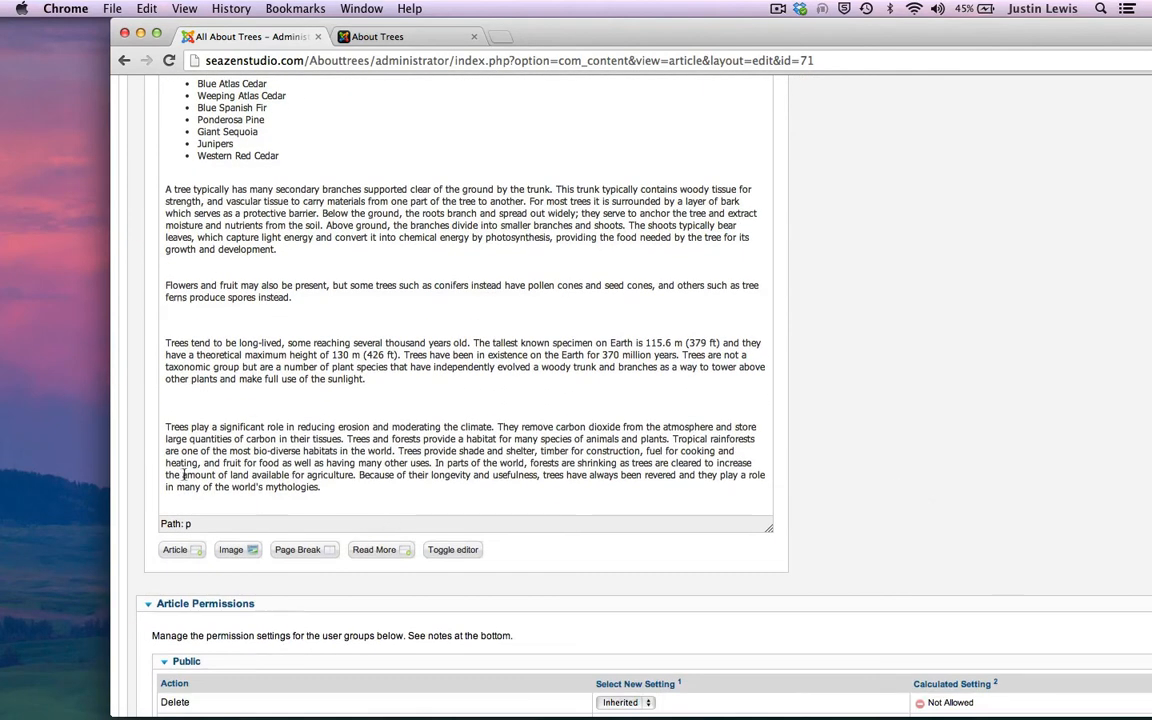
{"action": "left_click", "coordinate": [231, 550]}
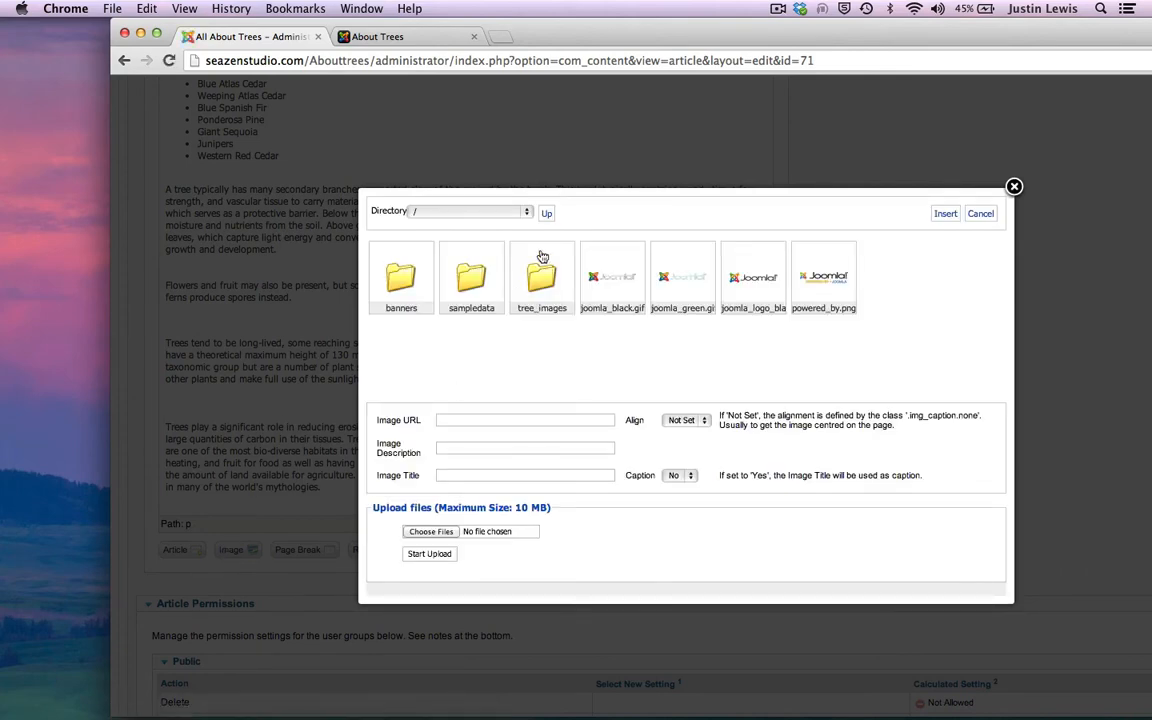
{"action": "left_click", "coordinate": [546, 287]}
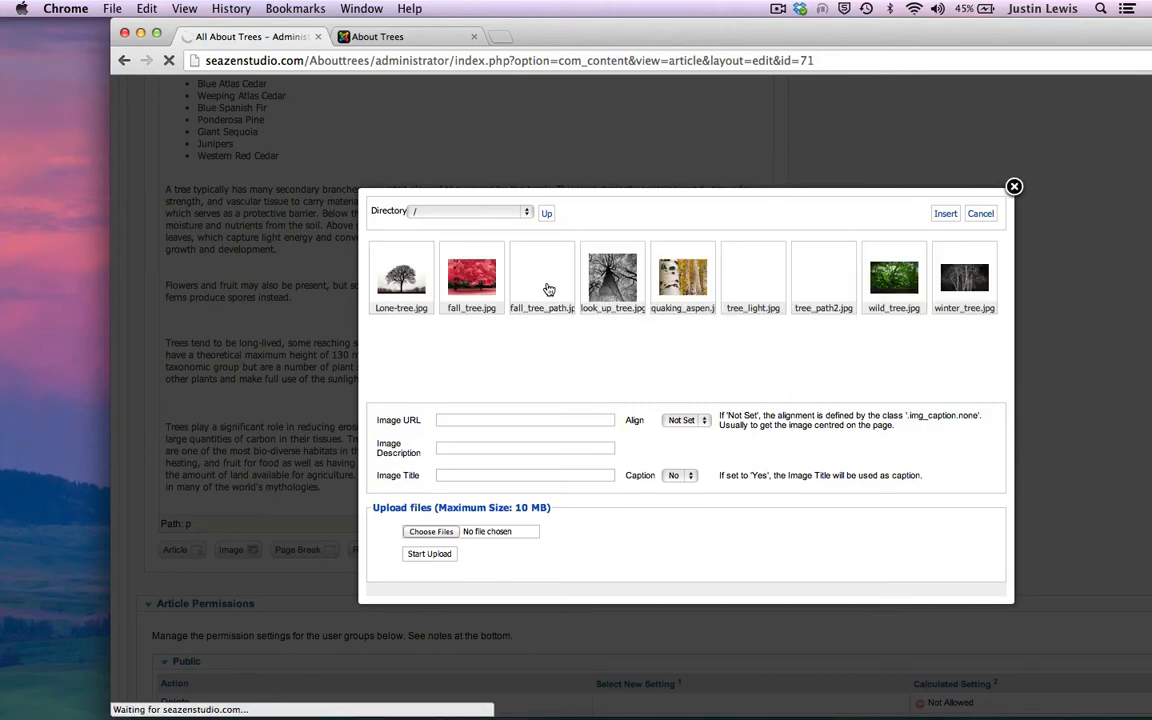
Upload tinytree.jpg from the desktop's tree images folder to the site's tree_images directory
{"action": "left_click", "coordinate": [433, 532]}
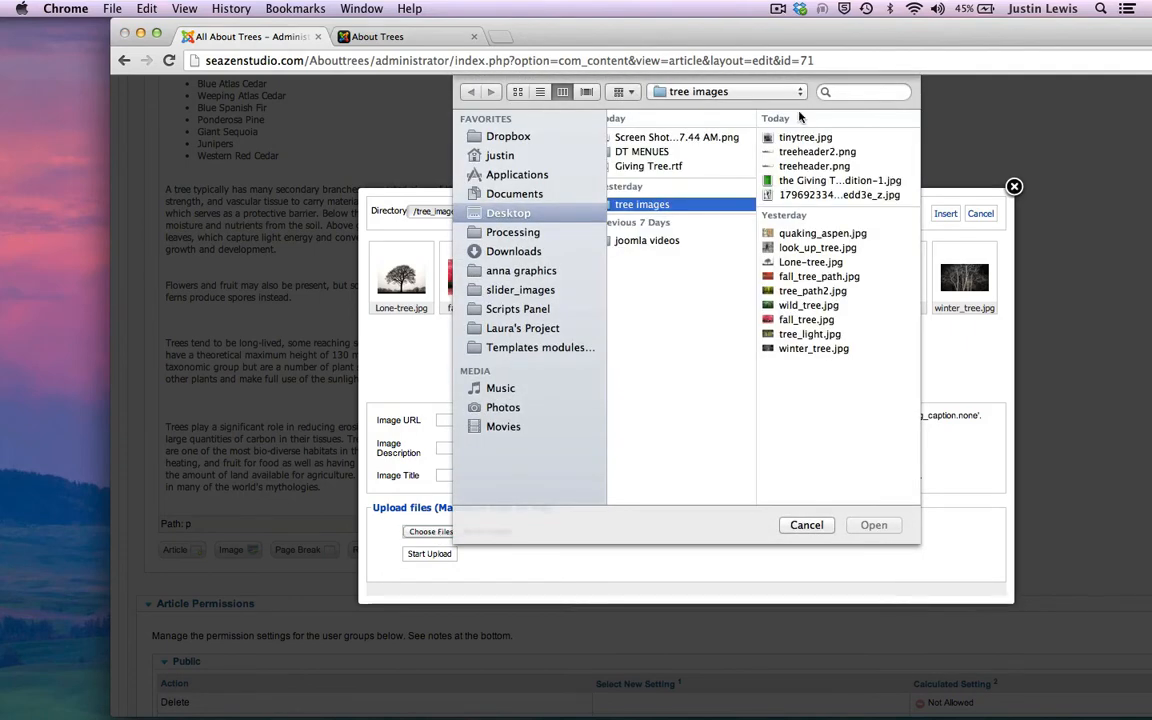
{"action": "left_click", "coordinate": [718, 126]}
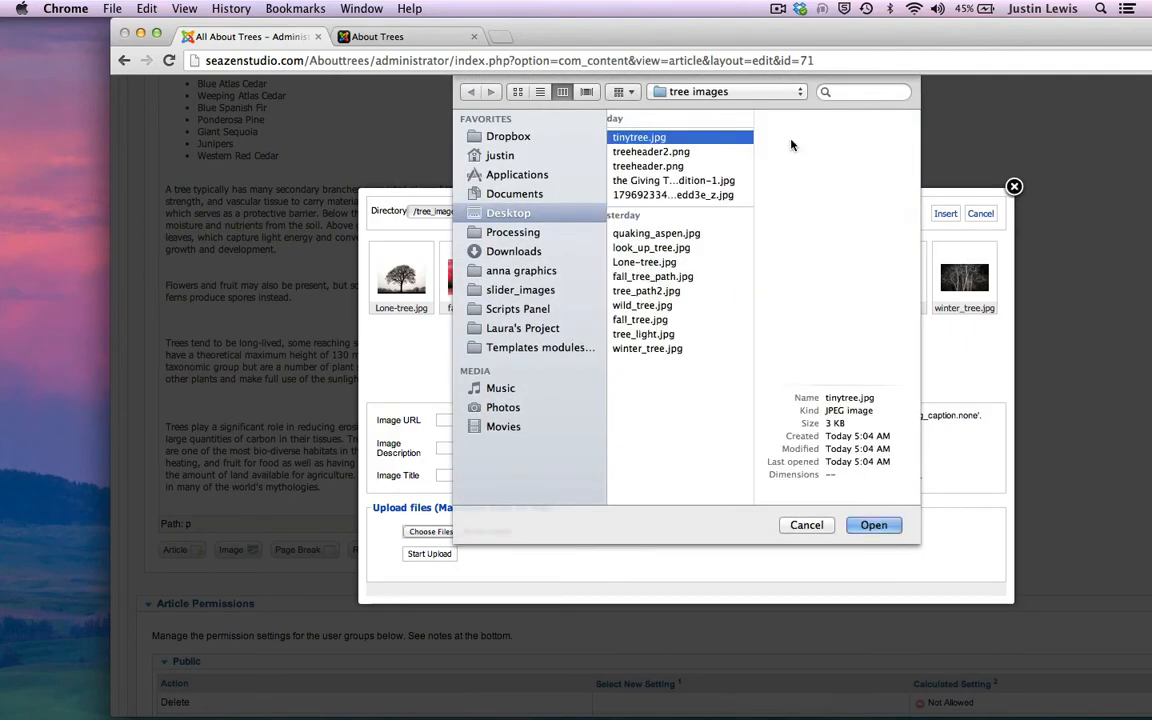
{"action": "left_click", "coordinate": [874, 525]}
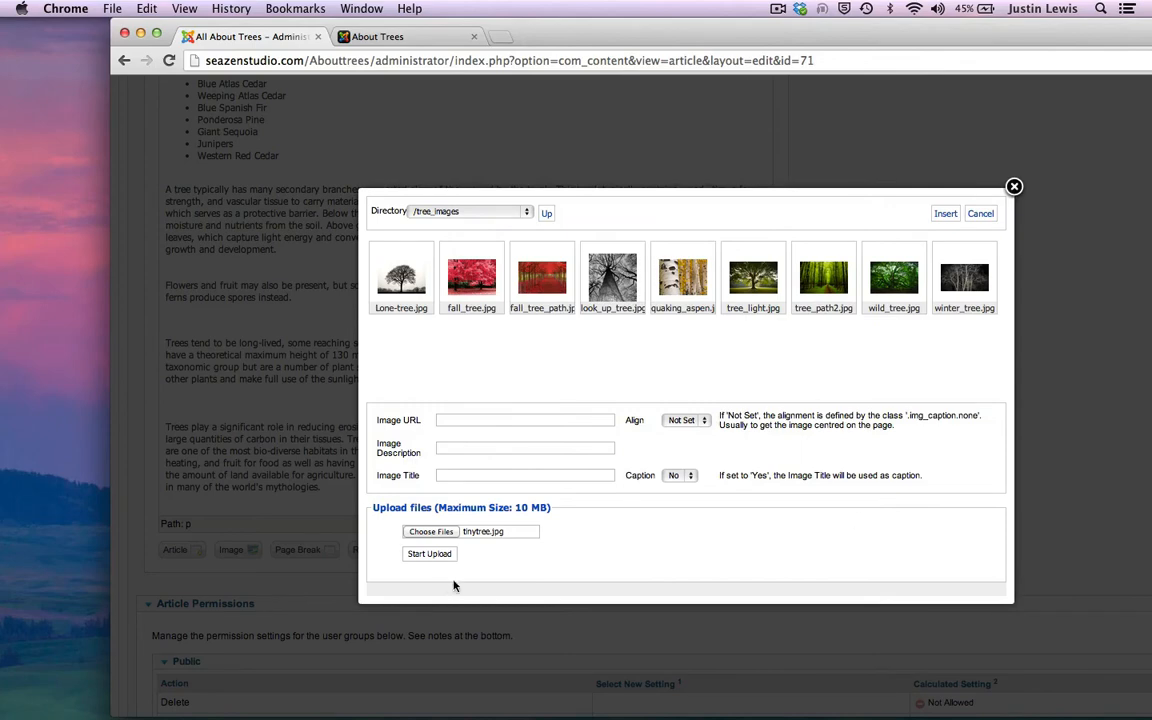
{"action": "left_click", "coordinate": [425, 552]}
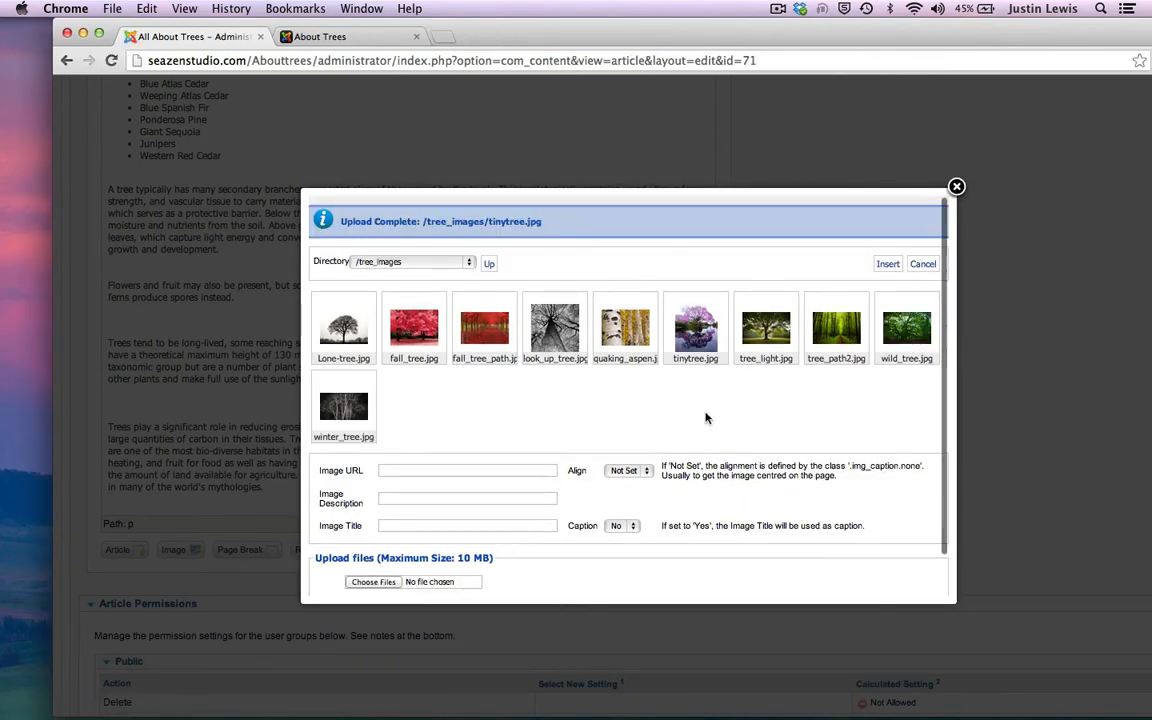
Insert tinytree.jpg into the article and place it directly below the paragraph about flowers and fruit
{"action": "left_click", "coordinate": [694, 316]}
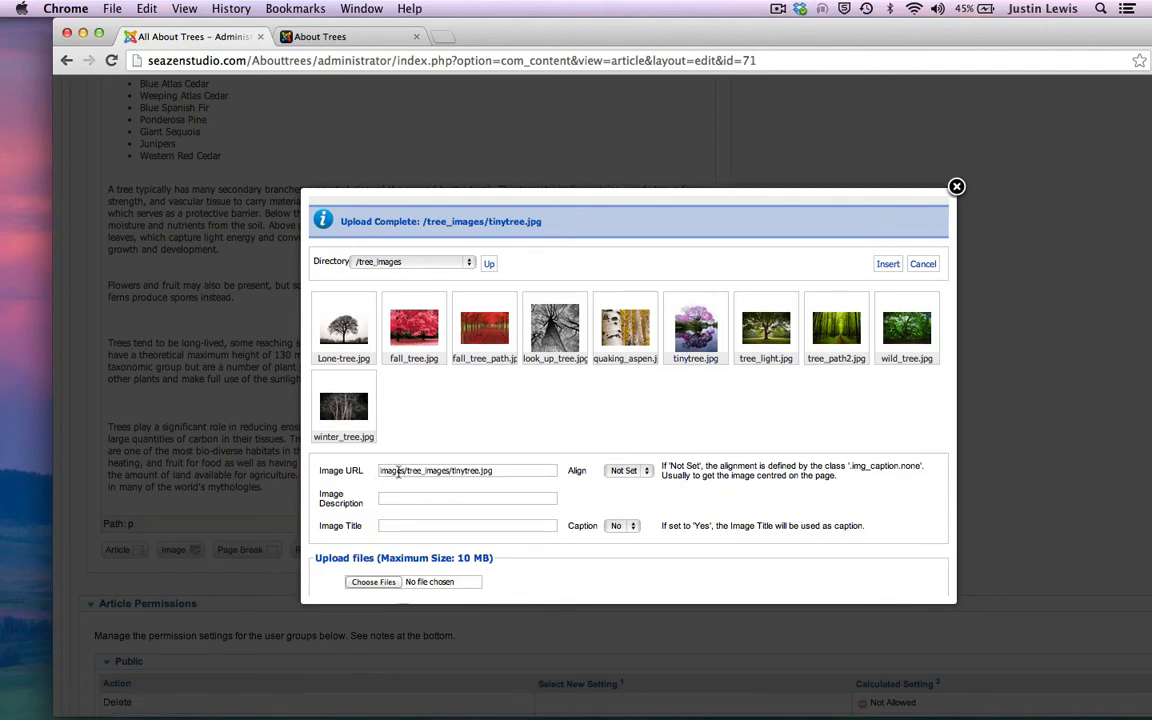
{"action": "triple_click", "coordinate": [499, 470]}
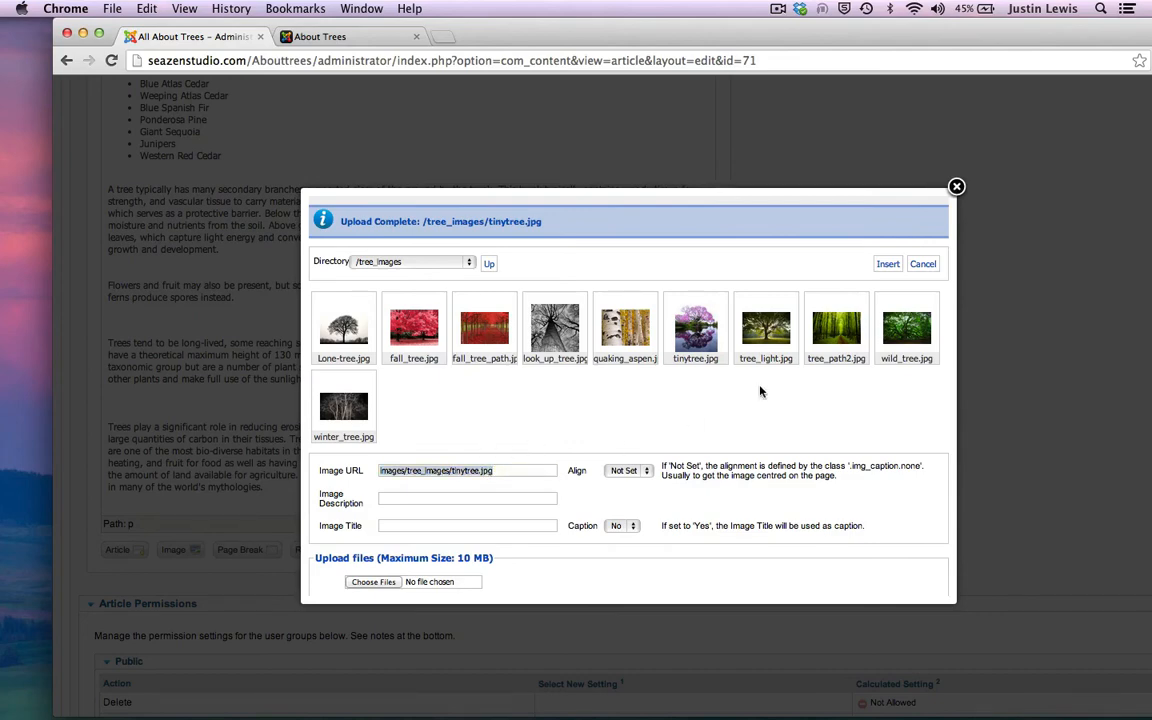
{"action": "left_click", "coordinate": [886, 264]}
{"action": "scroll", "coordinate": [951, 353], "scroll_direction": "up", "scroll_amount": 2}
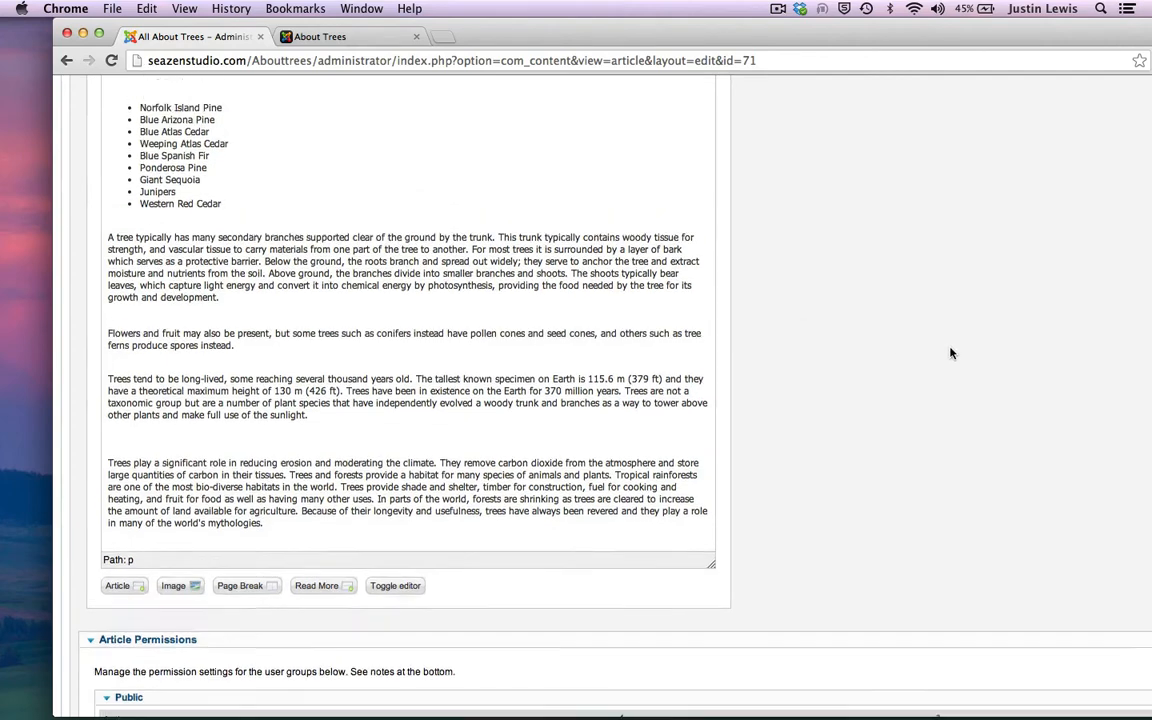
{"action": "scroll", "coordinate": [951, 353], "scroll_direction": "up", "scroll_amount": 4}
{"action": "scroll", "coordinate": [951, 353], "scroll_direction": "down", "scroll_amount": 3}
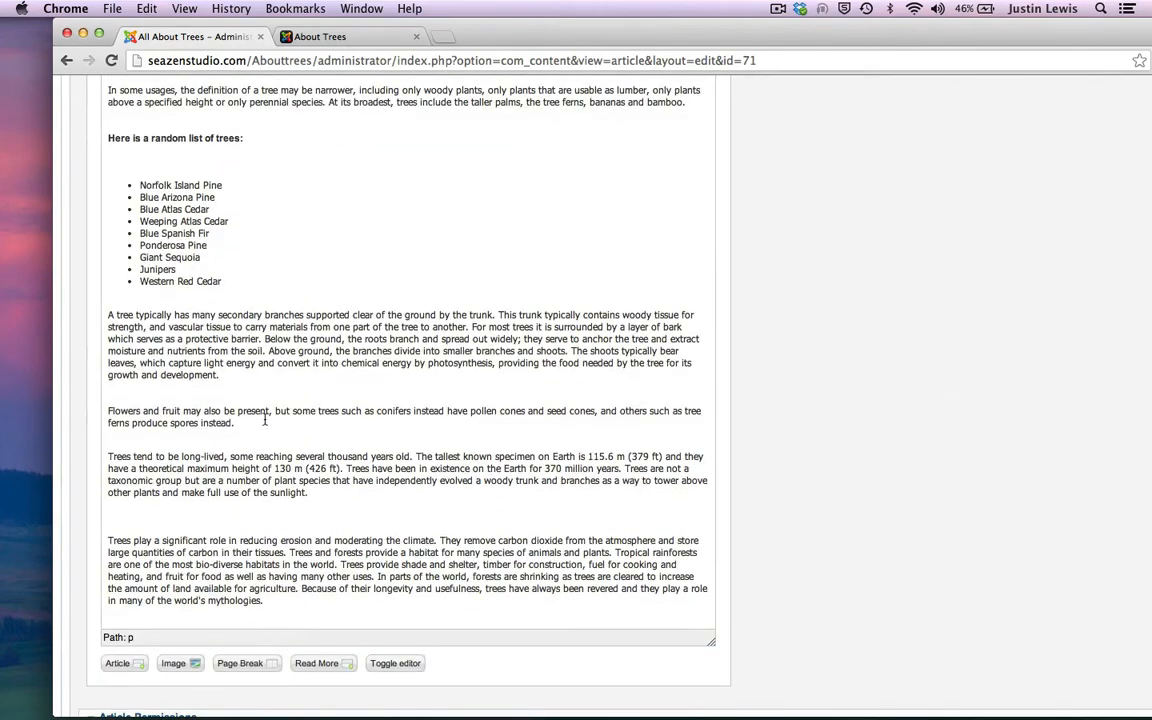
{"action": "key", "text": "super+v"}
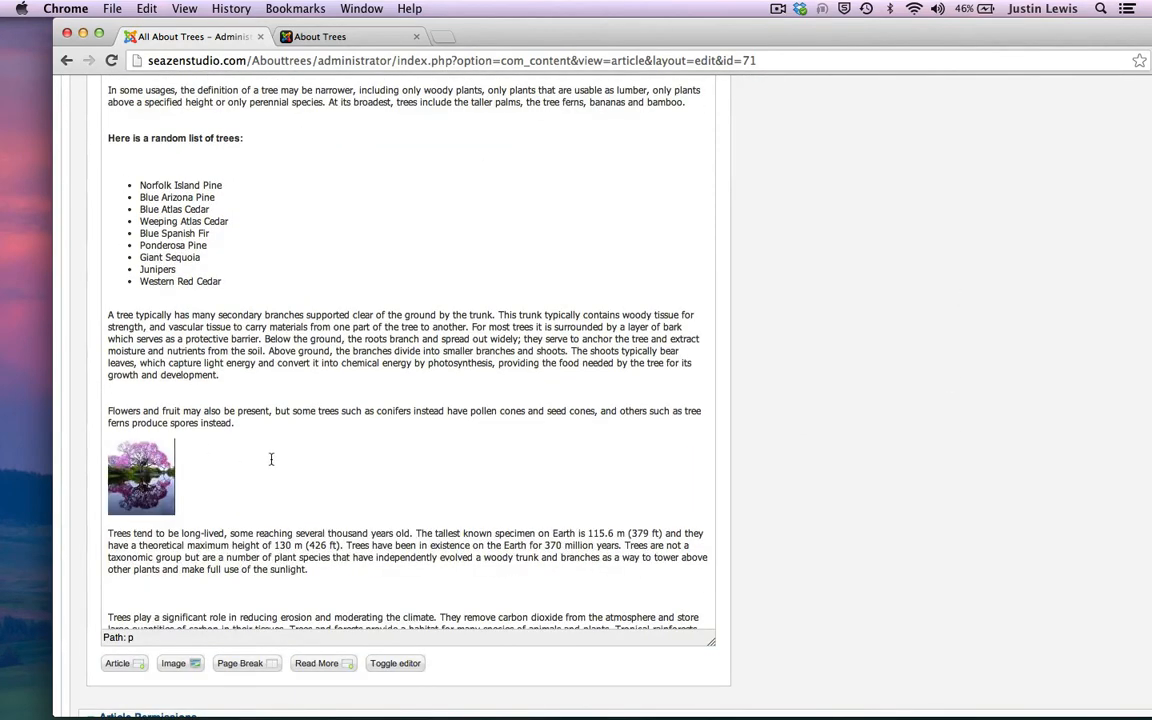
{"action": "left_click", "coordinate": [128, 484]}
{"action": "left_click", "coordinate": [279, 449]}
{"action": "left_click", "coordinate": [136, 464]}
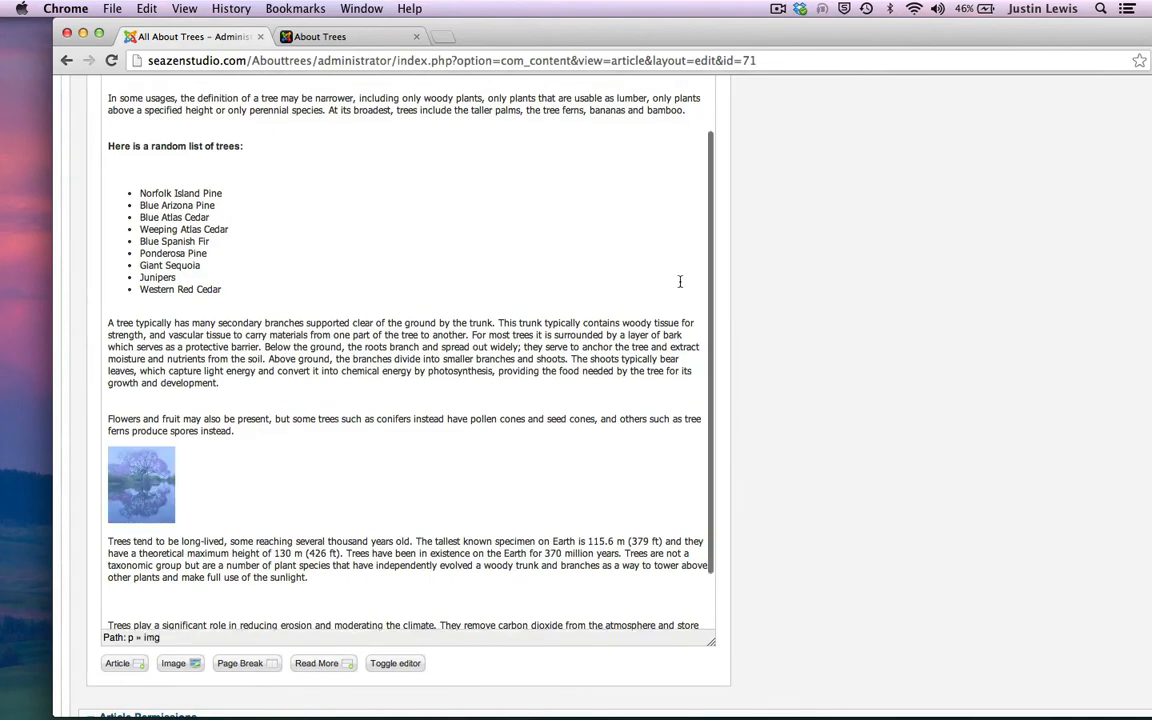
{"action": "scroll", "coordinate": [679, 283], "scroll_direction": "up", "scroll_amount": 5}
{"action": "scroll", "coordinate": [679, 283], "scroll_direction": "up", "scroll_amount": 10}
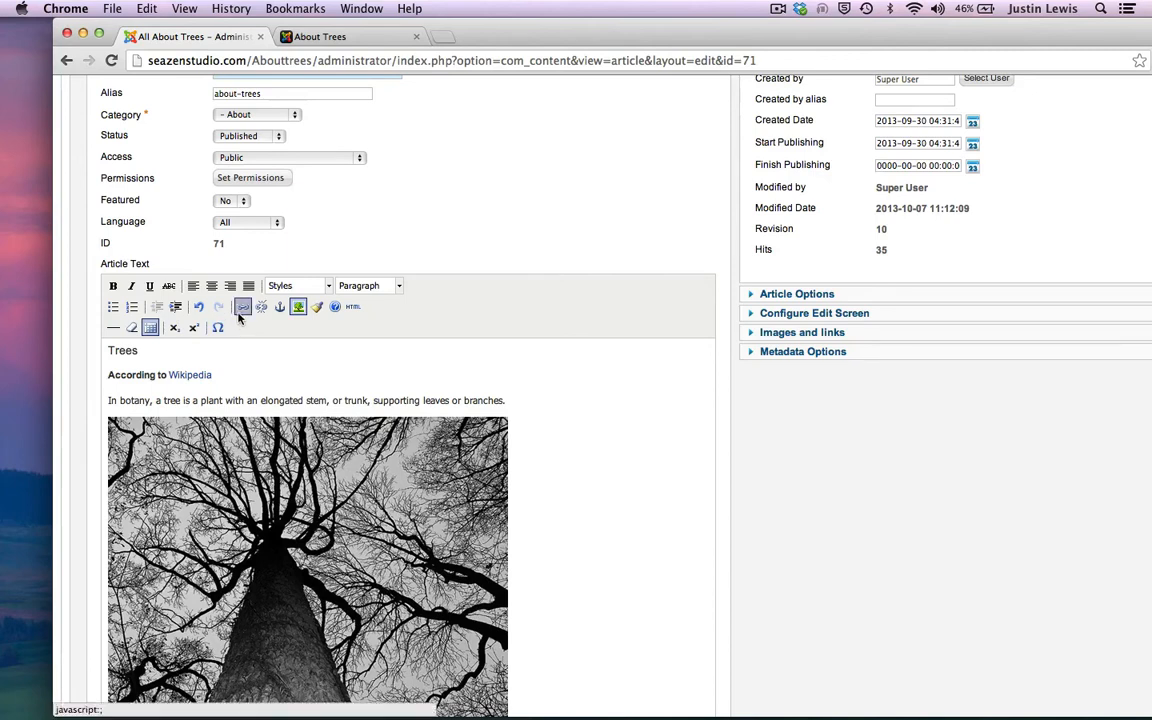
{"action": "left_click", "coordinate": [175, 377]}
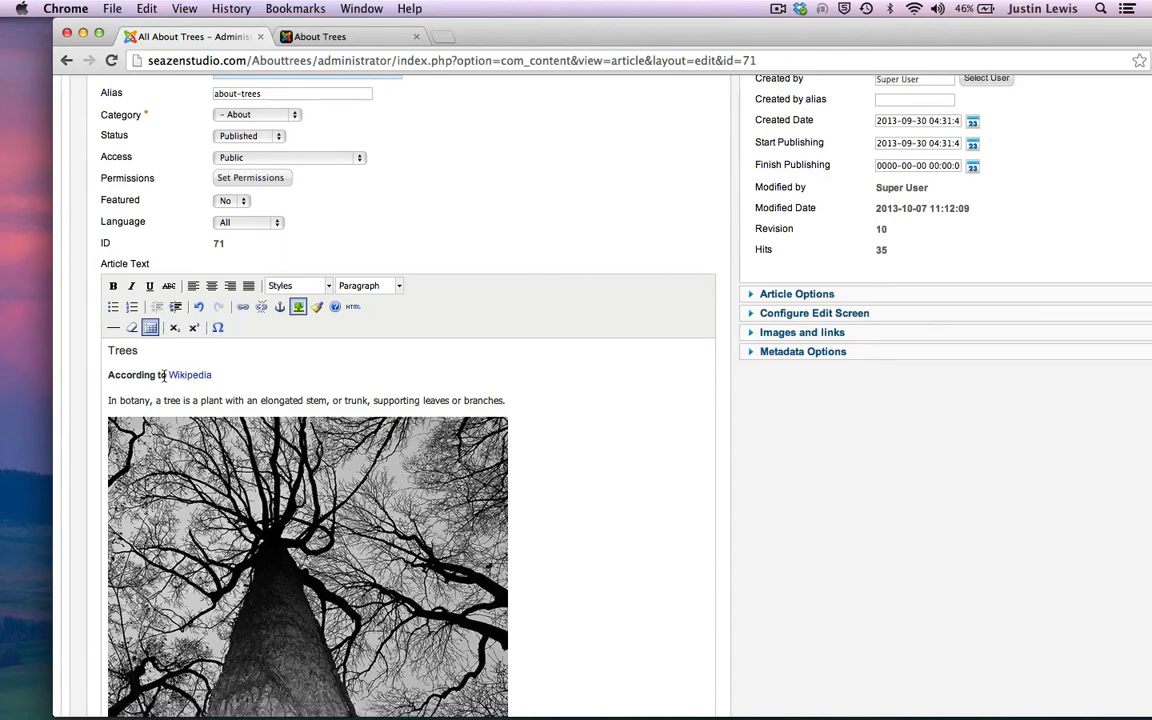
{"action": "left_click", "coordinate": [243, 308]}
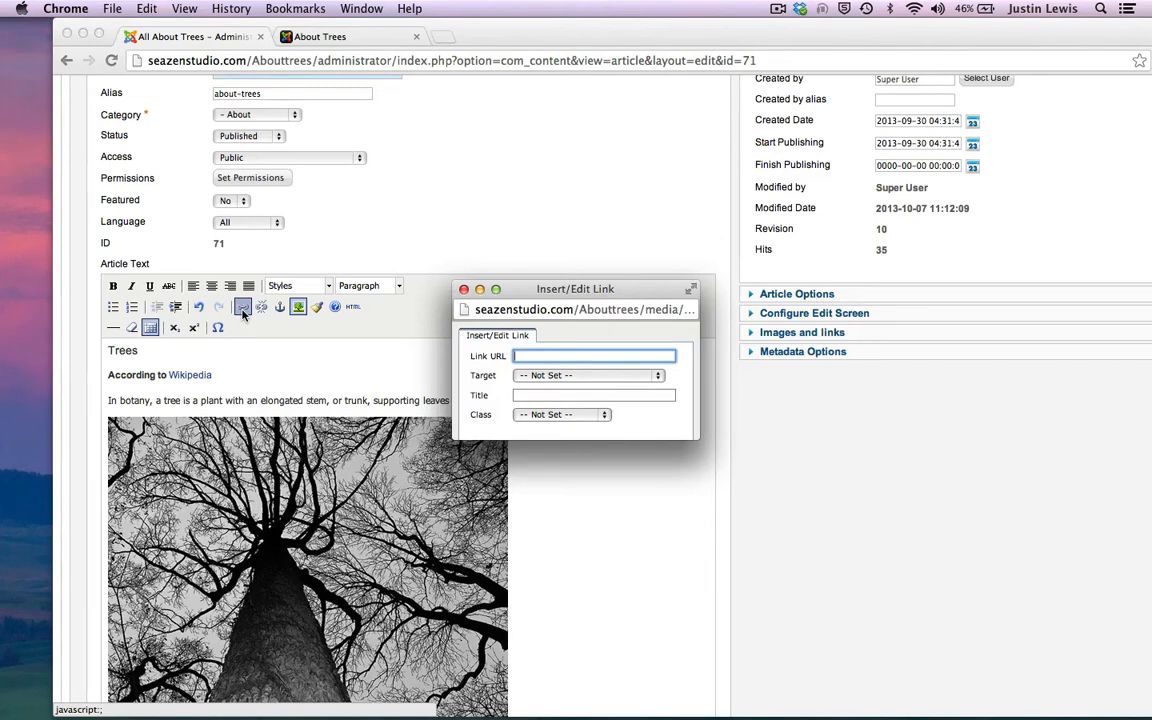
{"action": "type", "text": "http://www.google.com"}
{"action": "left_click", "coordinate": [531, 376]}
{"action": "left_click", "coordinate": [529, 399]}
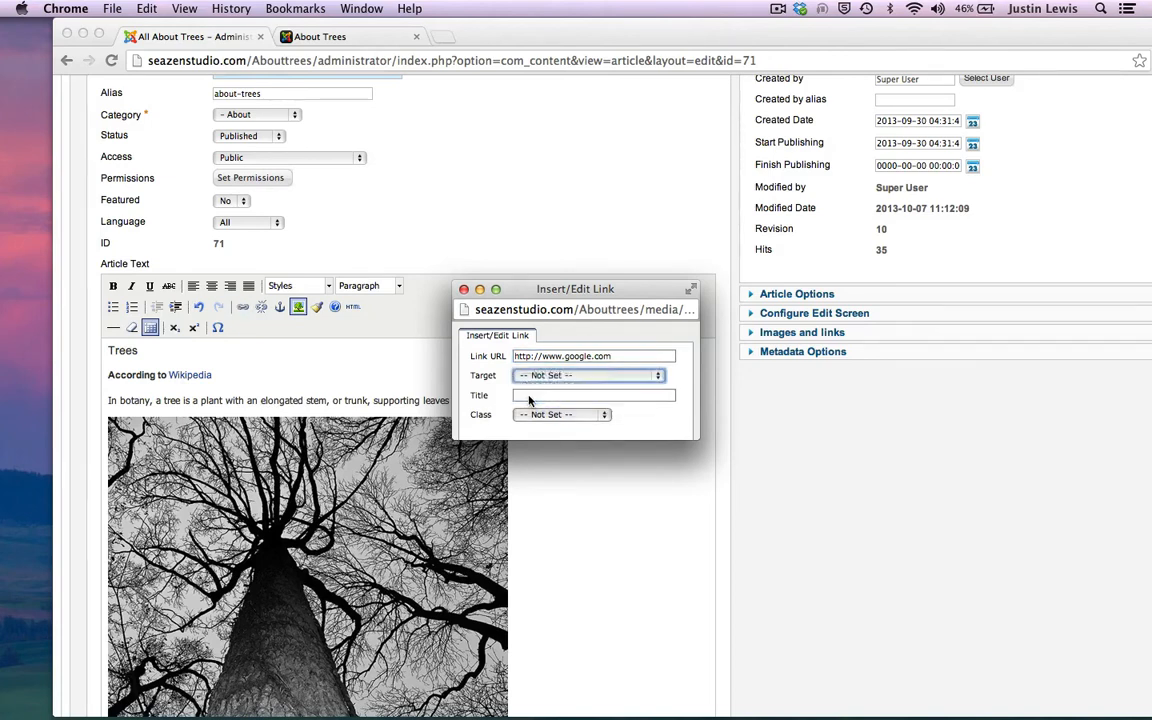
{"action": "scroll", "coordinate": [460, 350], "scroll_direction": "down", "scroll_amount": 3}
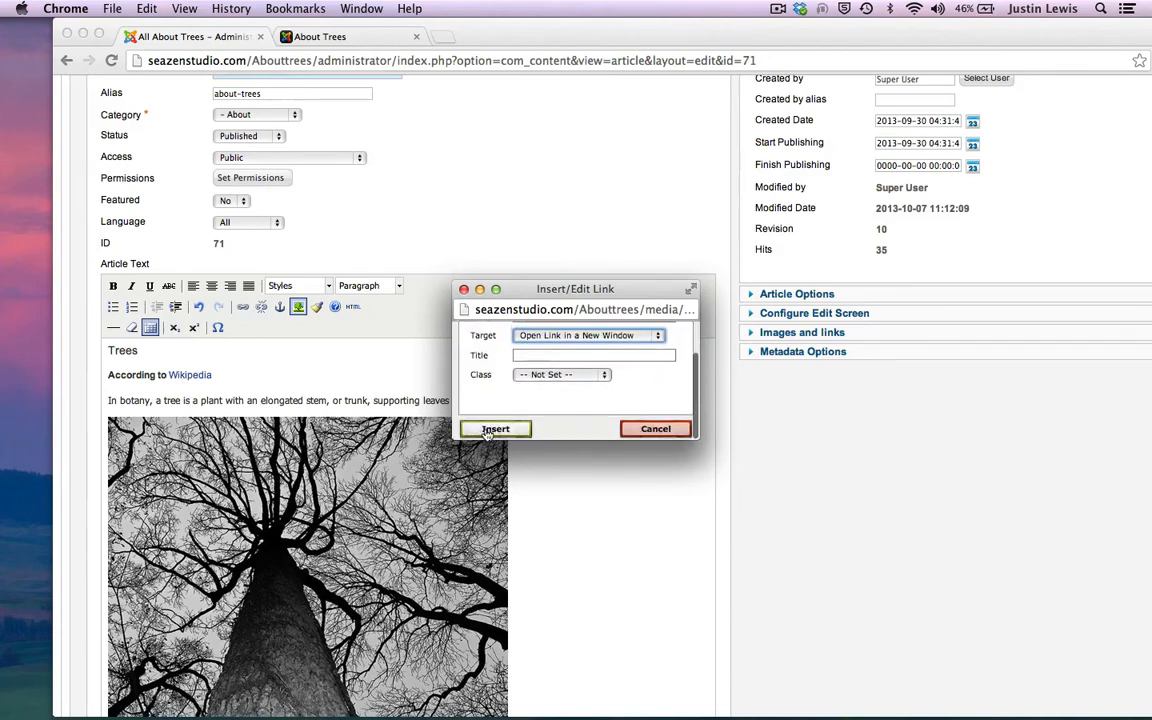
{"action": "left_click", "coordinate": [490, 430]}
Check the linked image in the article text and save the About Trees article
{"action": "scroll", "coordinate": [558, 445], "scroll_direction": "down", "scroll_amount": 10}
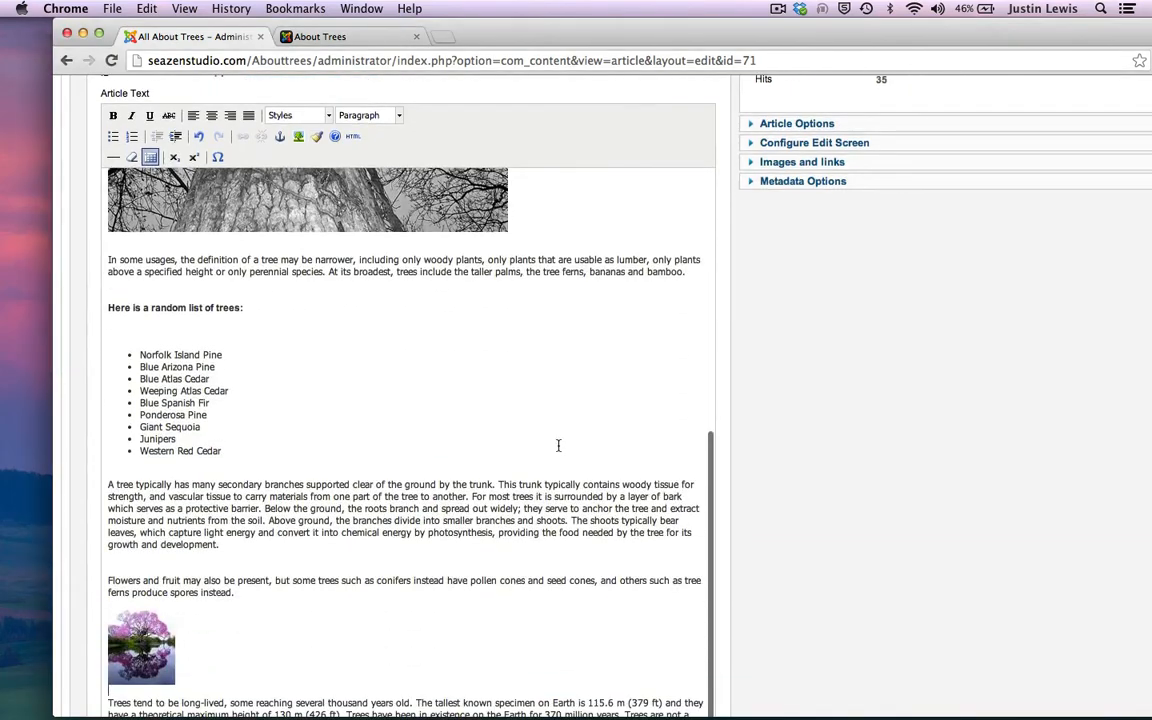
{"action": "scroll", "coordinate": [558, 445], "scroll_direction": "down", "scroll_amount": 5}
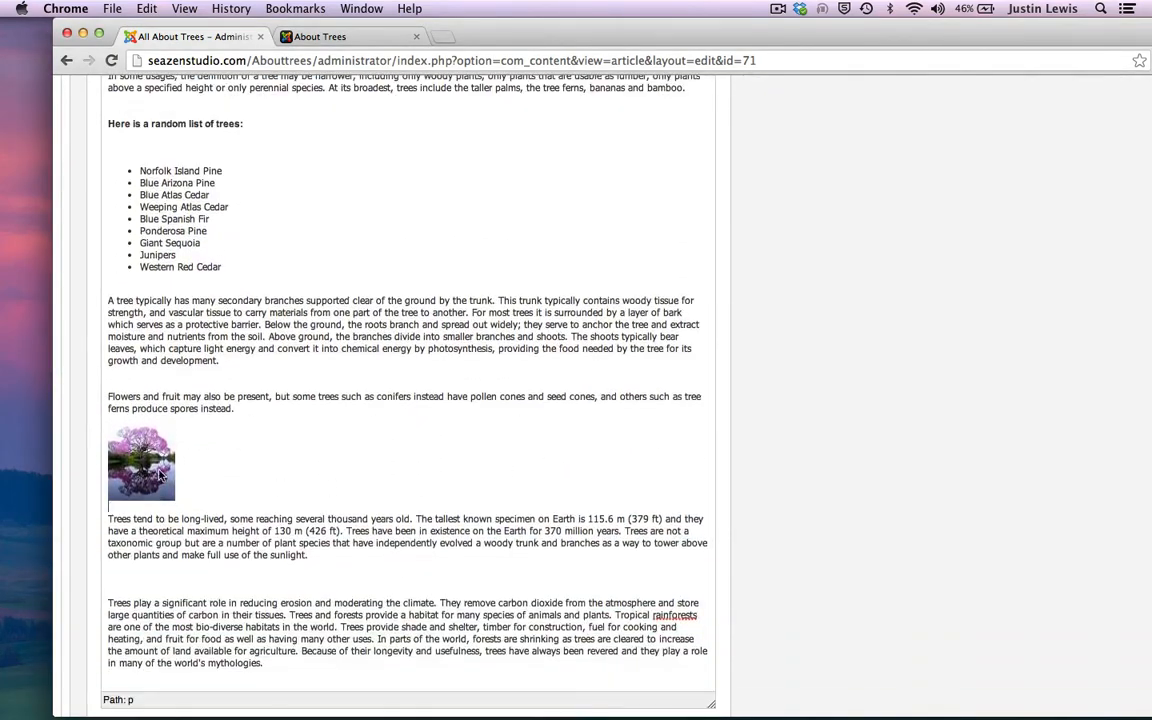
{"action": "scroll", "coordinate": [852, 272], "scroll_direction": "up", "scroll_amount": 15}
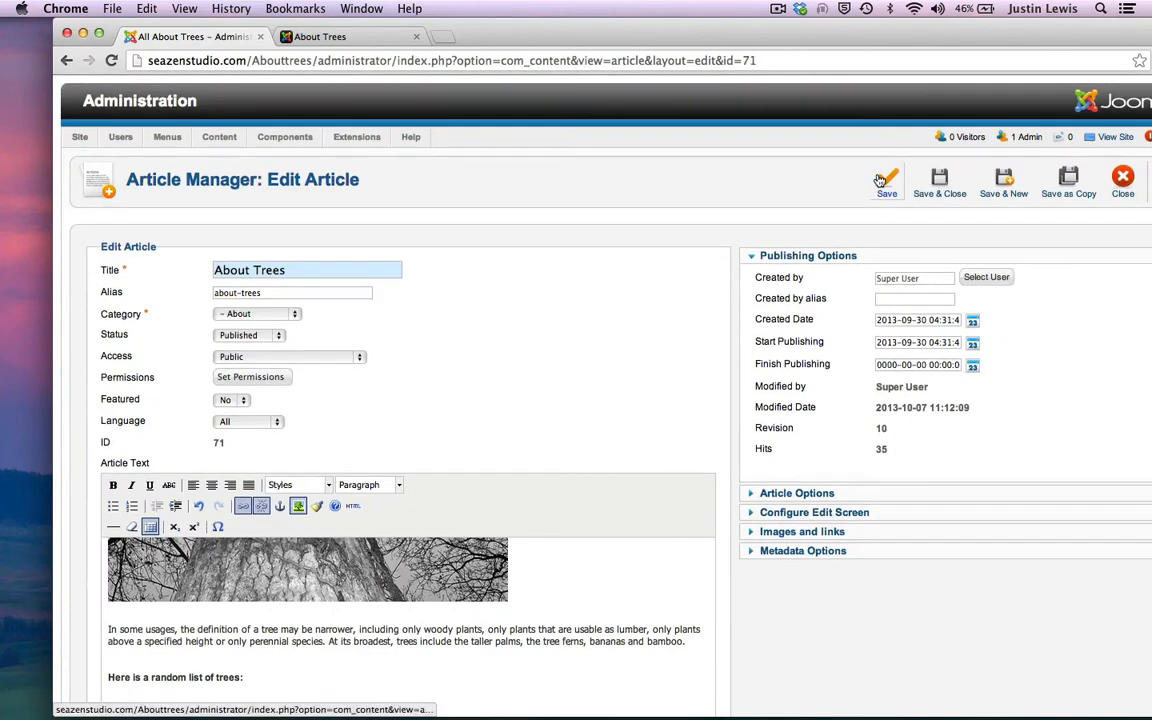
{"action": "left_click", "coordinate": [880, 180]}
Reload the public About Trees page, find the small pink tree image and test its link
{"action": "left_click", "coordinate": [327, 36]}
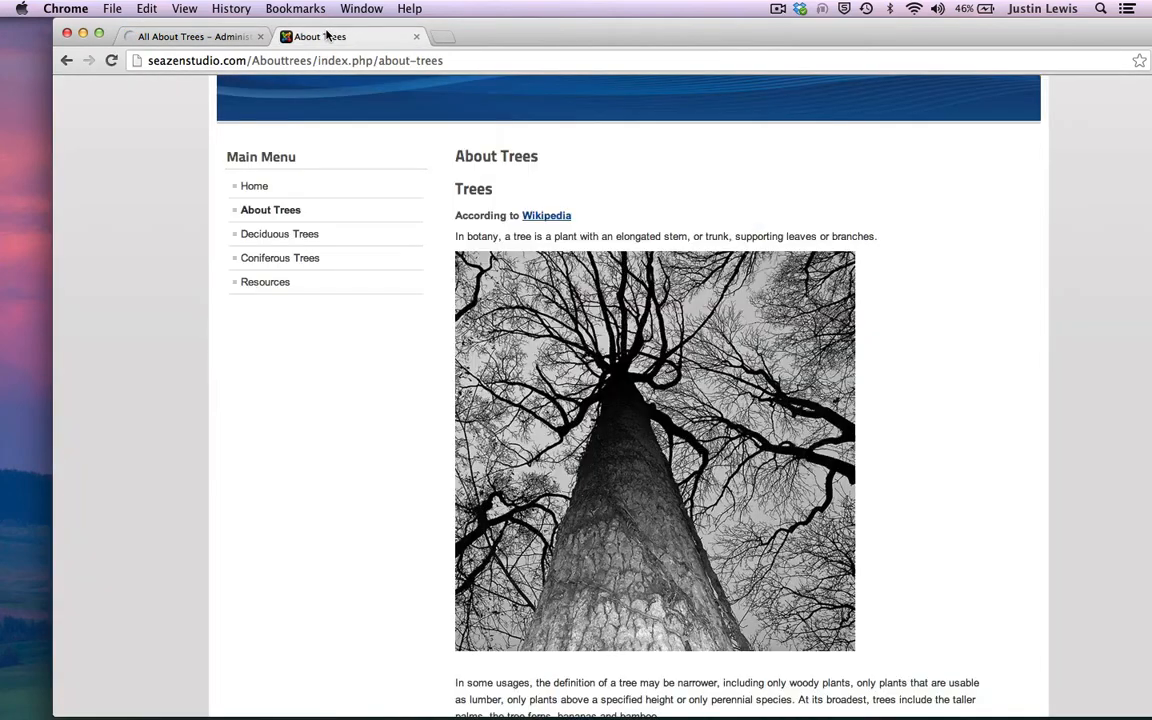
{"action": "left_click", "coordinate": [340, 281]}
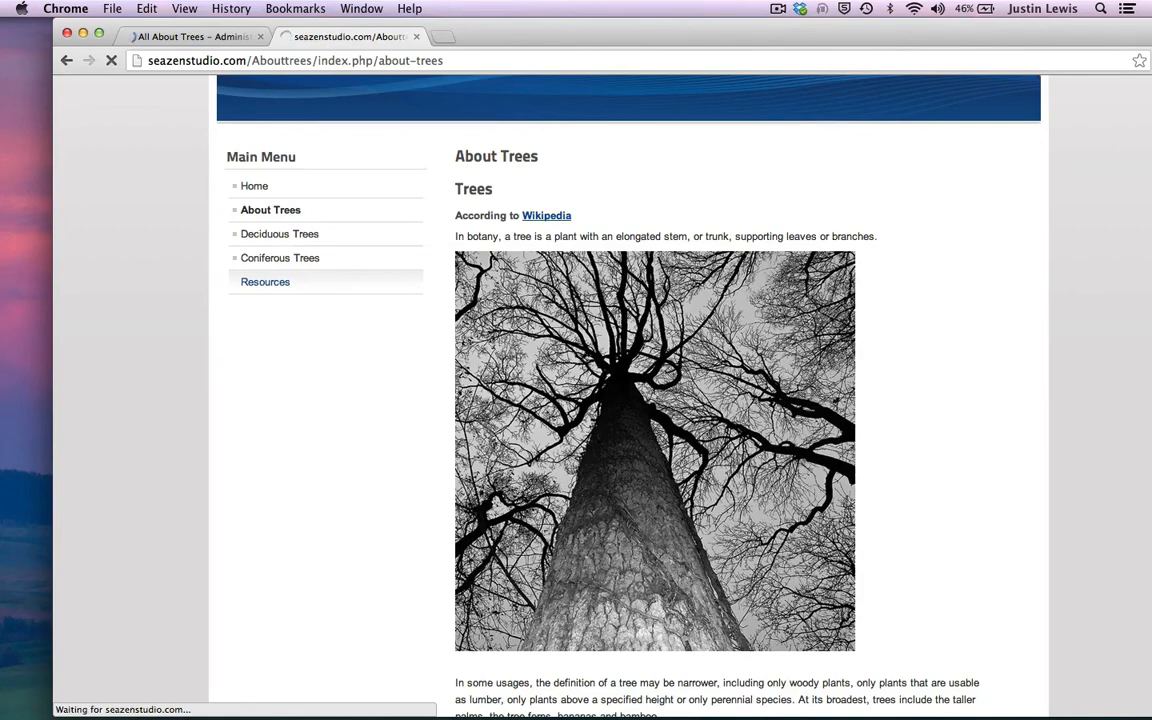
{"action": "scroll", "coordinate": [459, 596], "scroll_direction": "down", "scroll_amount": 5}
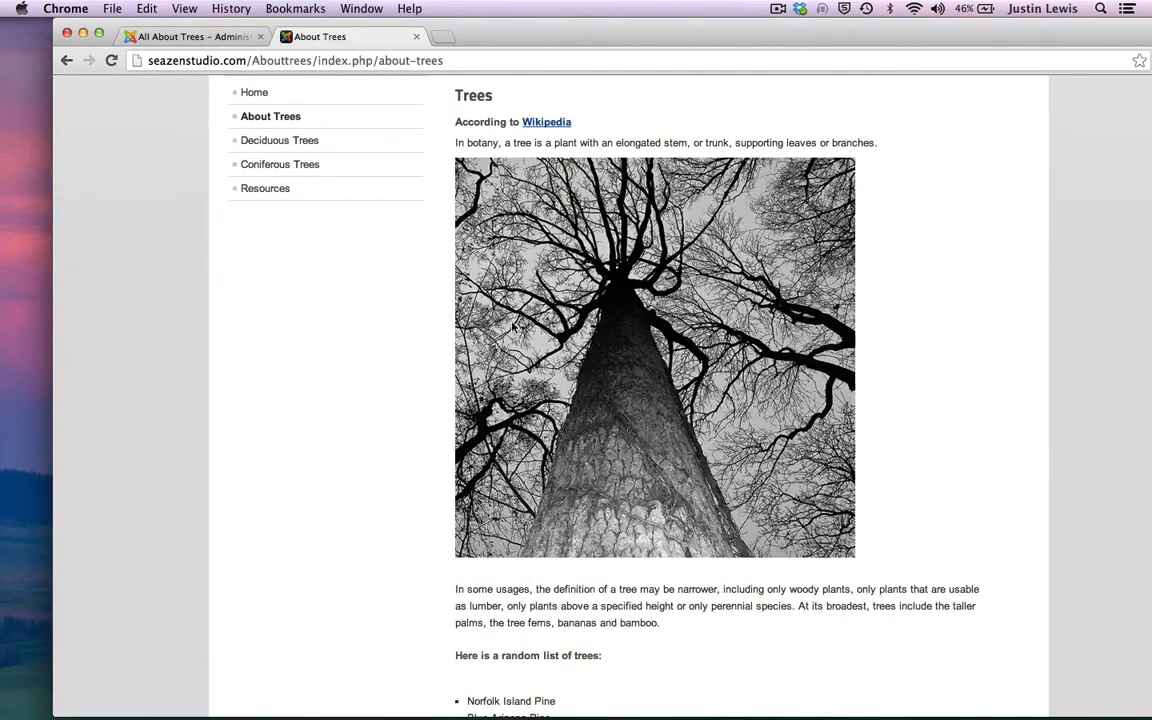
{"action": "scroll", "coordinate": [517, 545], "scroll_direction": "down", "scroll_amount": 8}
{"action": "scroll", "coordinate": [517, 545], "scroll_direction": "down", "scroll_amount": 3}
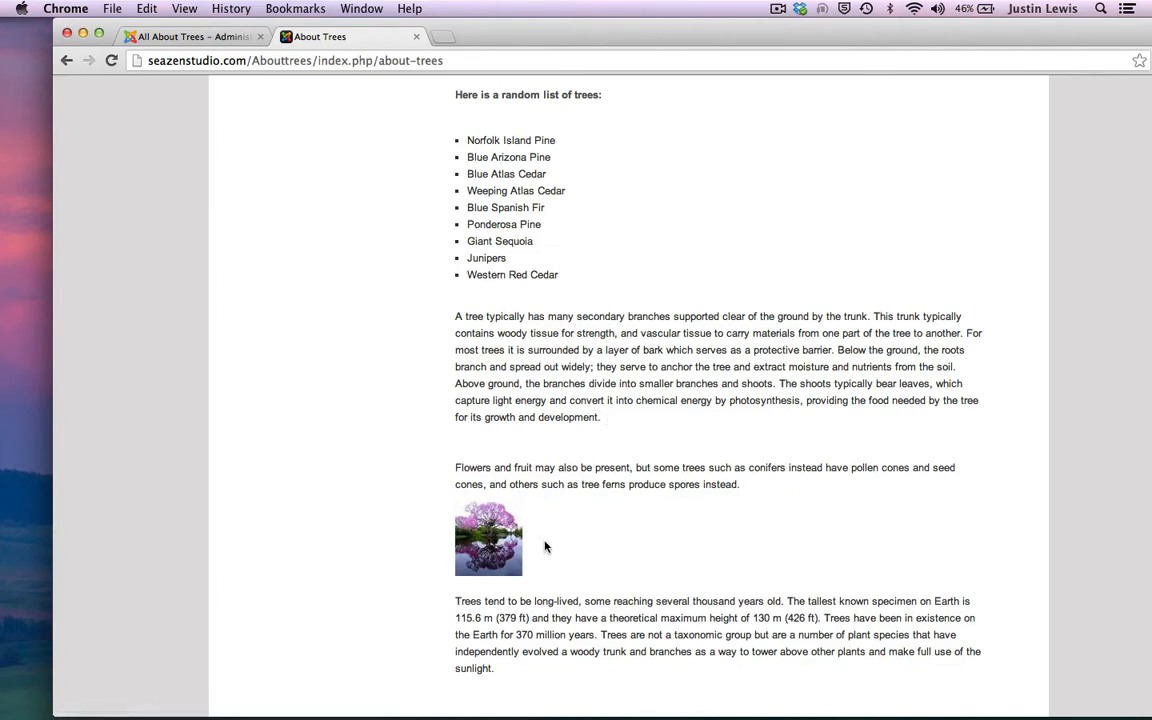
{"action": "left_click", "coordinate": [487, 536]}
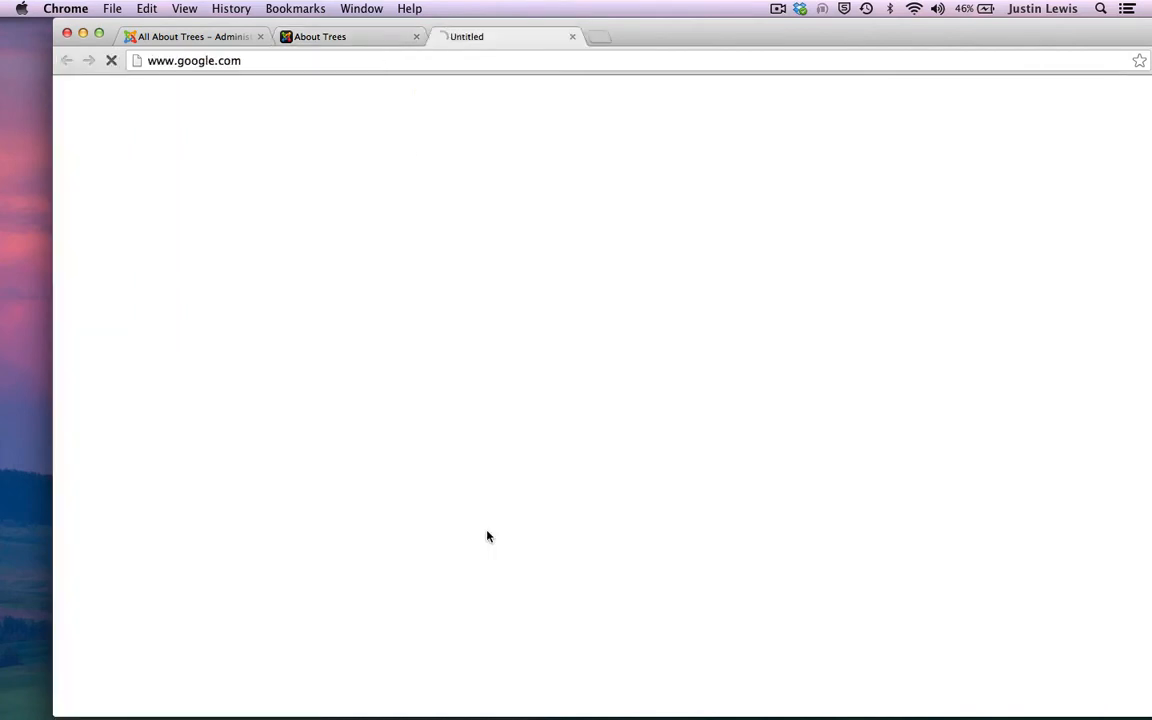
Return to the public About Trees page and review the article text around the linked tree image
{"action": "left_click", "coordinate": [321, 33]}
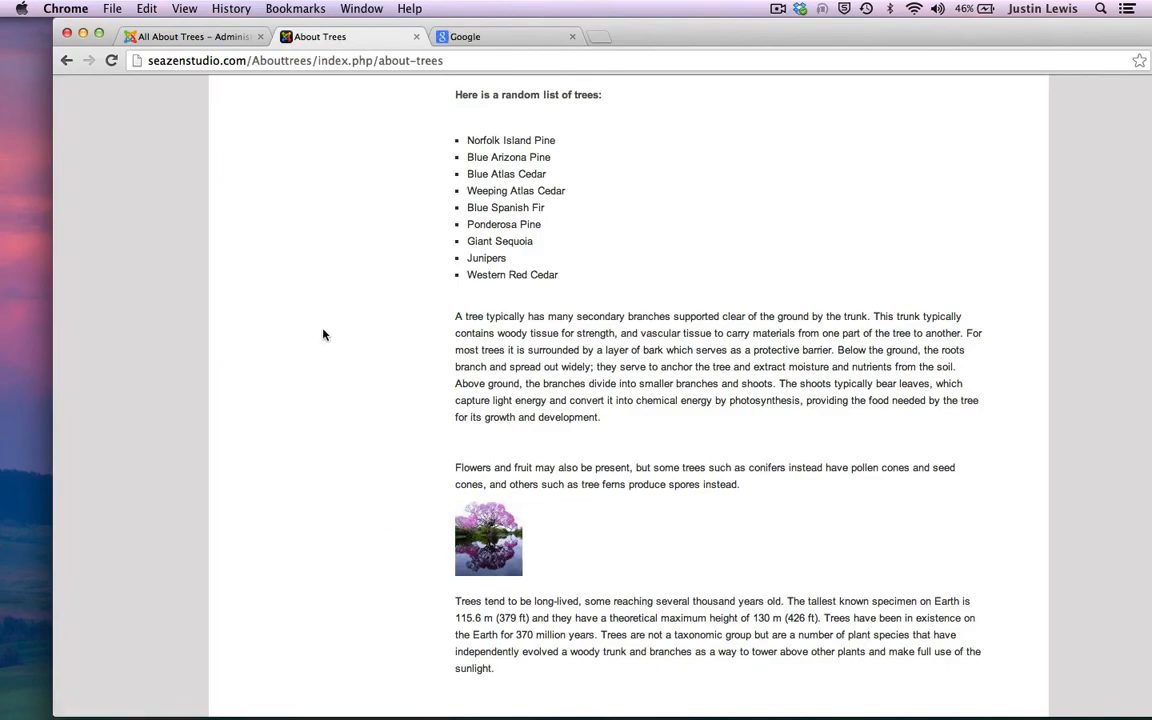
{"action": "scroll", "coordinate": [321, 334], "scroll_direction": "down", "scroll_amount": 3}
{"action": "scroll", "coordinate": [323, 334], "scroll_direction": "up", "scroll_amount": 5}
{"action": "scroll", "coordinate": [323, 334], "scroll_direction": "down", "scroll_amount": 5}
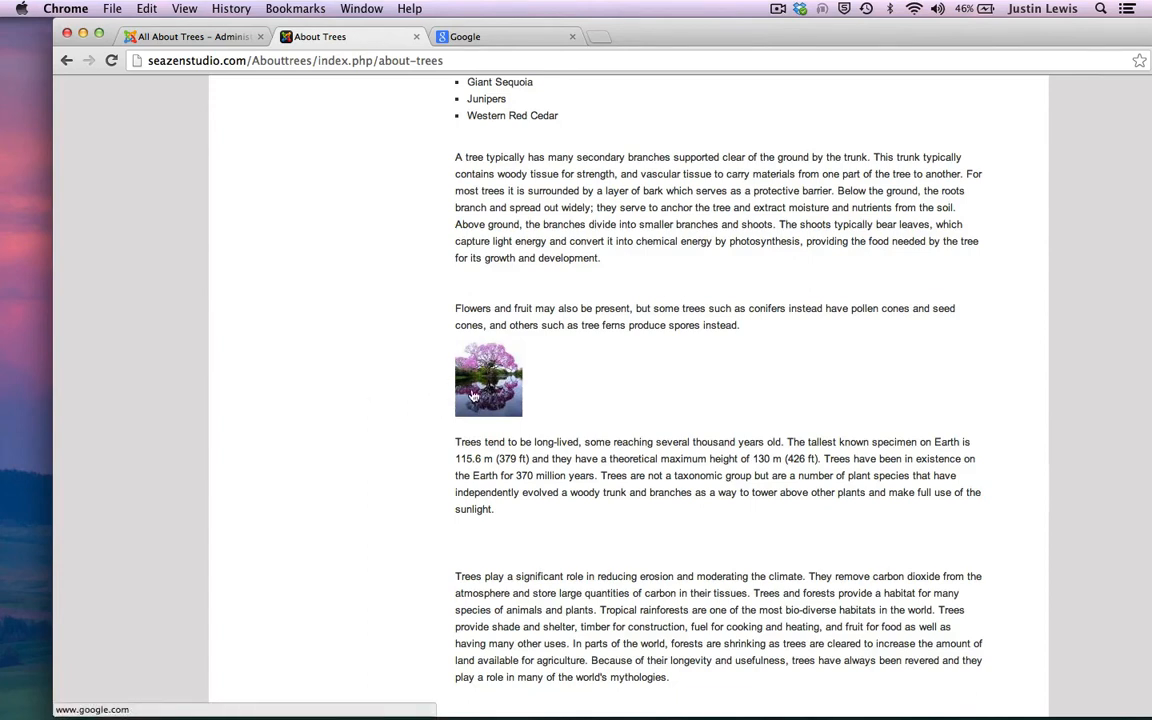
{"action": "scroll", "coordinate": [419, 357], "scroll_direction": "up", "scroll_amount": 5}
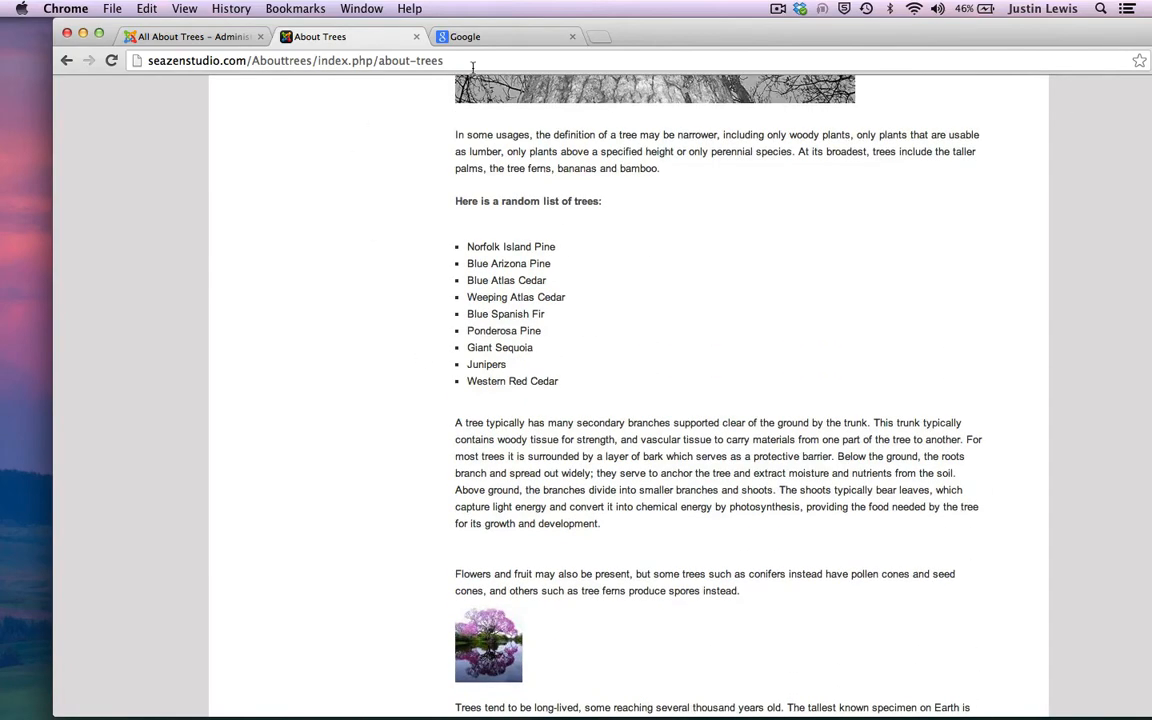
Go back to the About Trees article in the Joomla administrator and look over its editor
{"action": "left_click", "coordinate": [165, 36]}
{"action": "scroll", "coordinate": [234, 308], "scroll_direction": "down", "scroll_amount": 2}
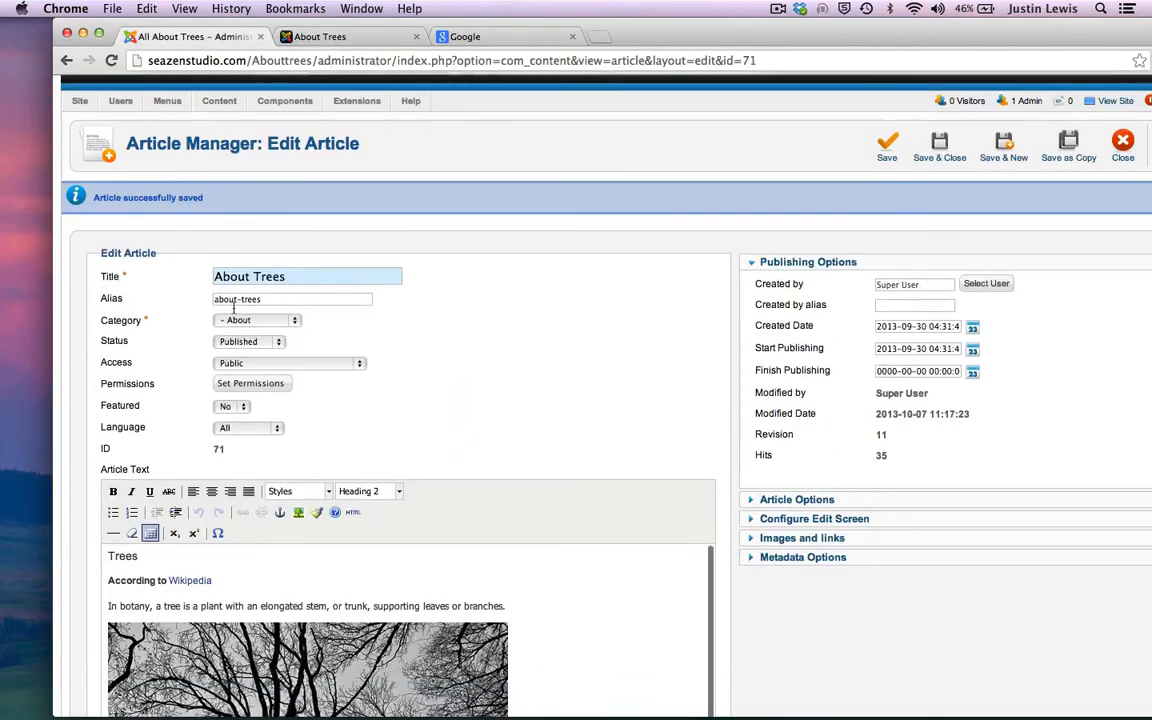
{"action": "scroll", "coordinate": [234, 308], "scroll_direction": "down", "scroll_amount": 5}
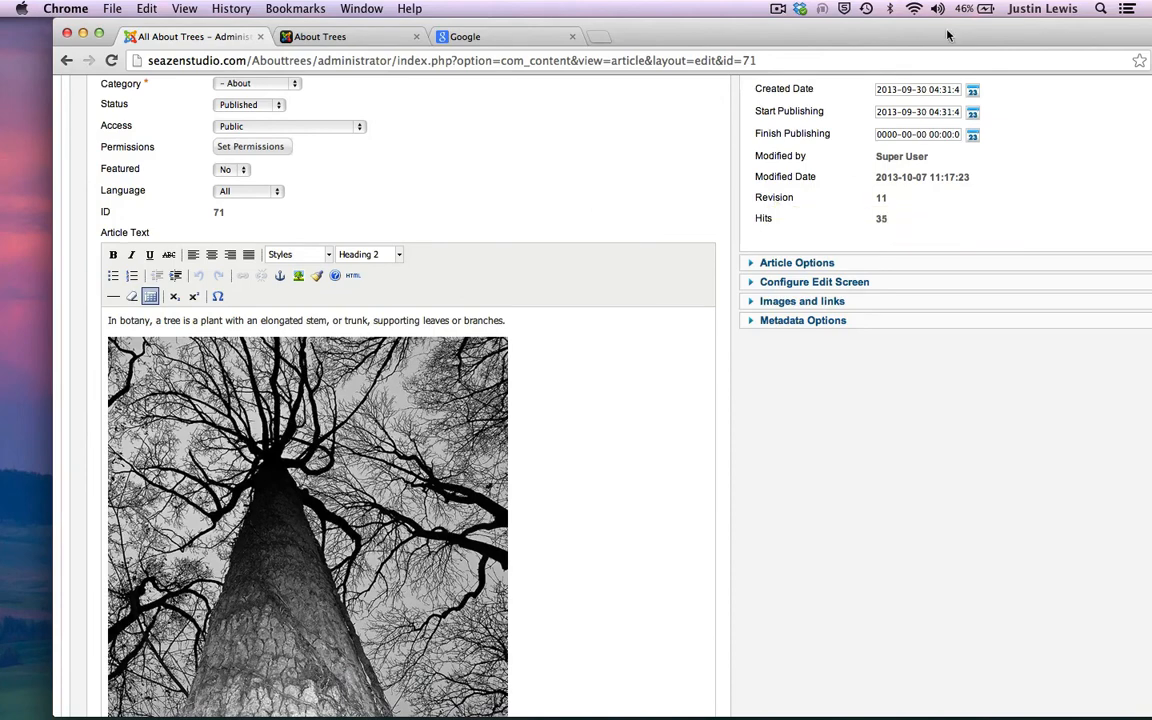
Switch to Finder, open the tree images folder from the desktop and select winter_tree.jpg
{"action": "left_click_drag", "start_coordinate": [948, 37], "coordinate": [750, 37]}
{"action": "double_click", "coordinate": [1116, 237]}
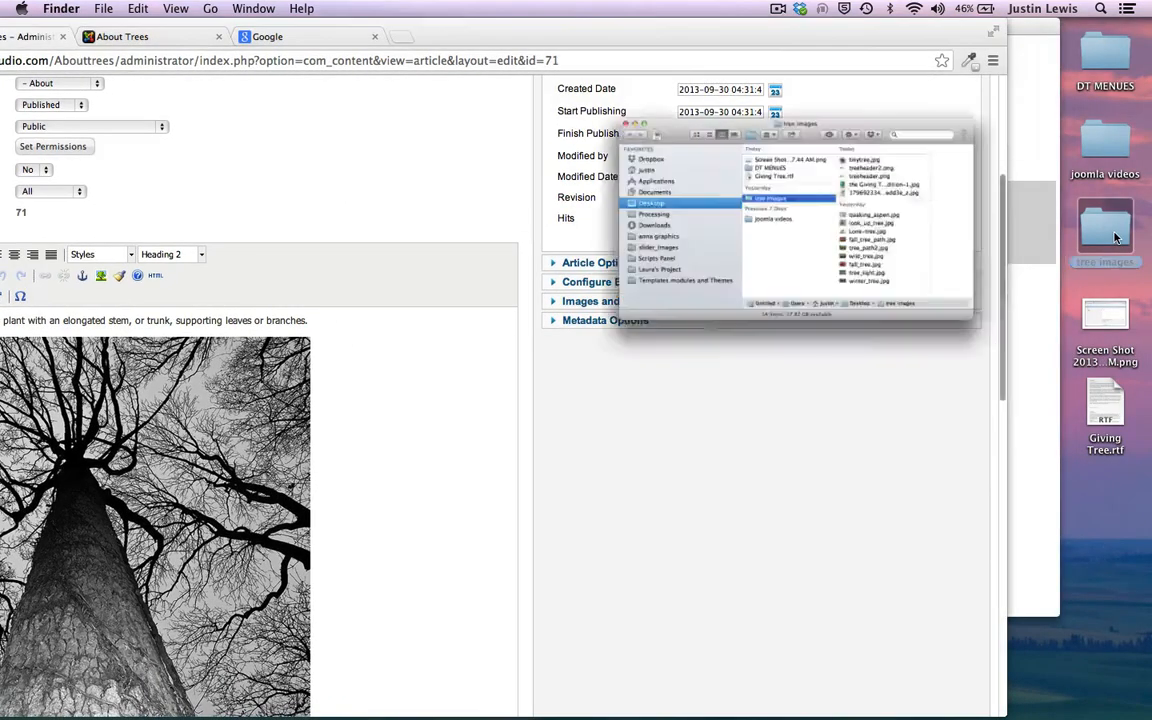
{"action": "left_click", "coordinate": [690, 322]}
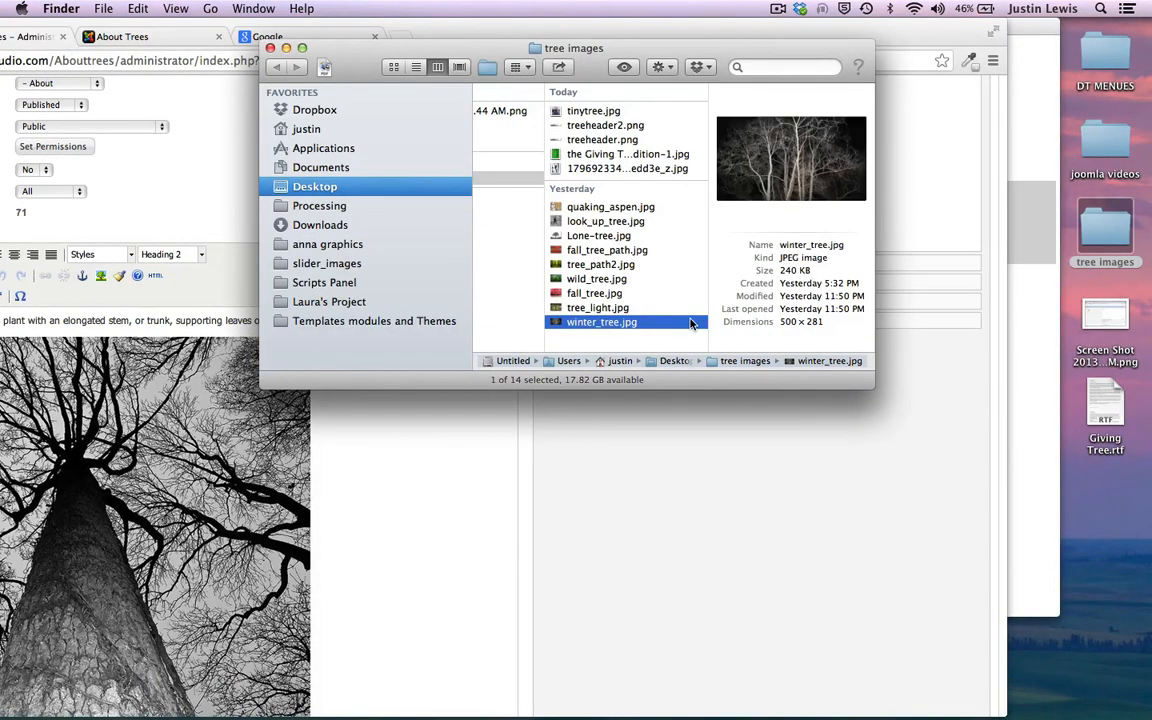
Browse the tree images from winter_tree.jpg back to look_up_tree.jpg and close the folder window
{"action": "key", "text": "Up"}
{"action": "key", "text": "Up"}
{"action": "key", "text": "Up"}
{"action": "key", "text": "Up"}
{"action": "key", "text": "Up"}
{"action": "key", "text": "Up"}
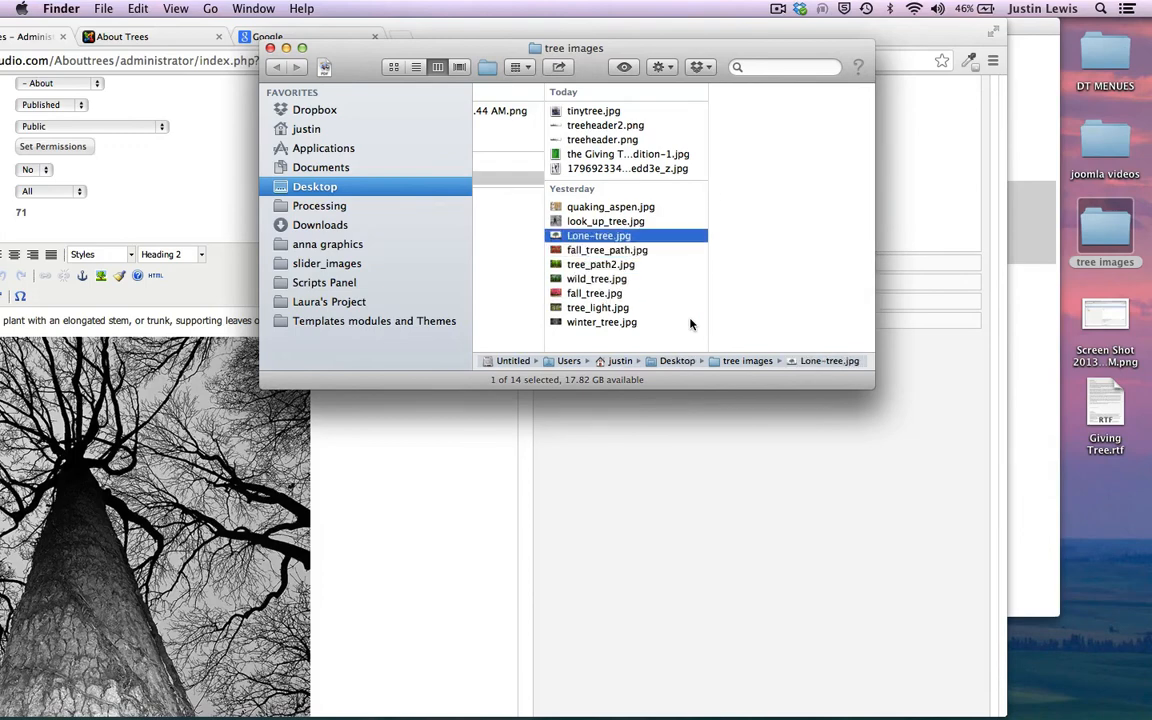
{"action": "key", "text": "Down"}
{"action": "key", "text": "Up"}
{"action": "key", "text": "Up"}
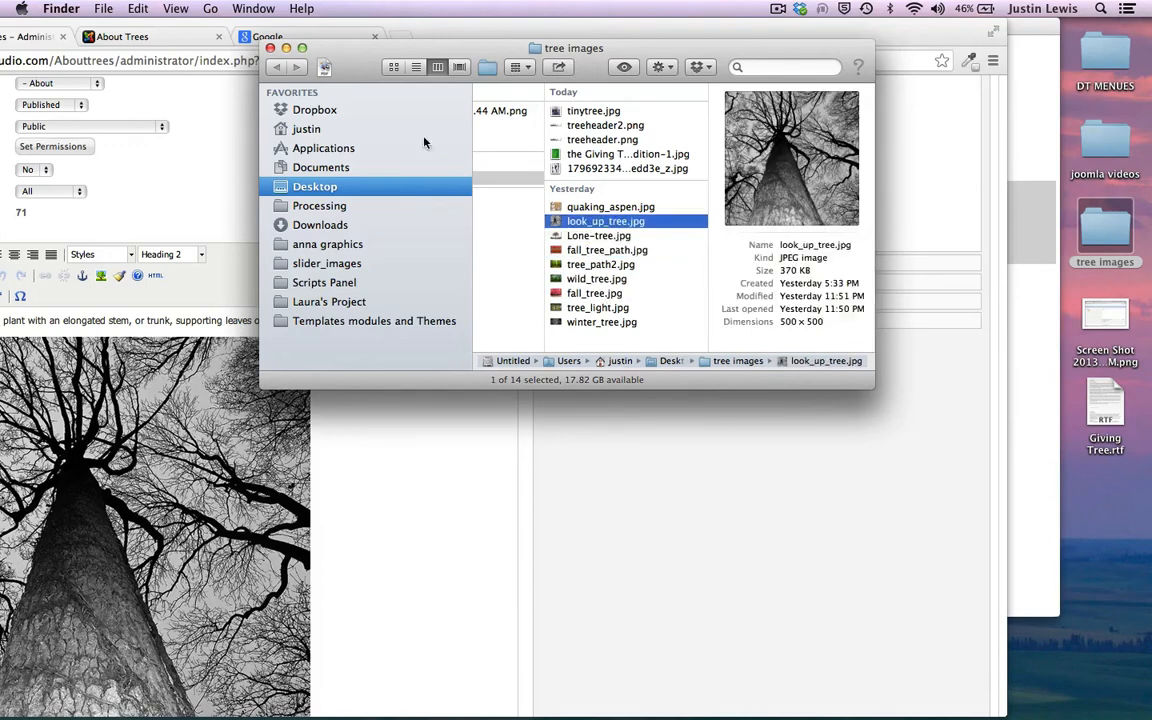
{"action": "left_click", "coordinate": [270, 48]}
Bring the Chrome window fully into view and look through the About Trees article in the editor
{"action": "left_click_drag", "start_coordinate": [462, 38], "coordinate": [607, 33]}
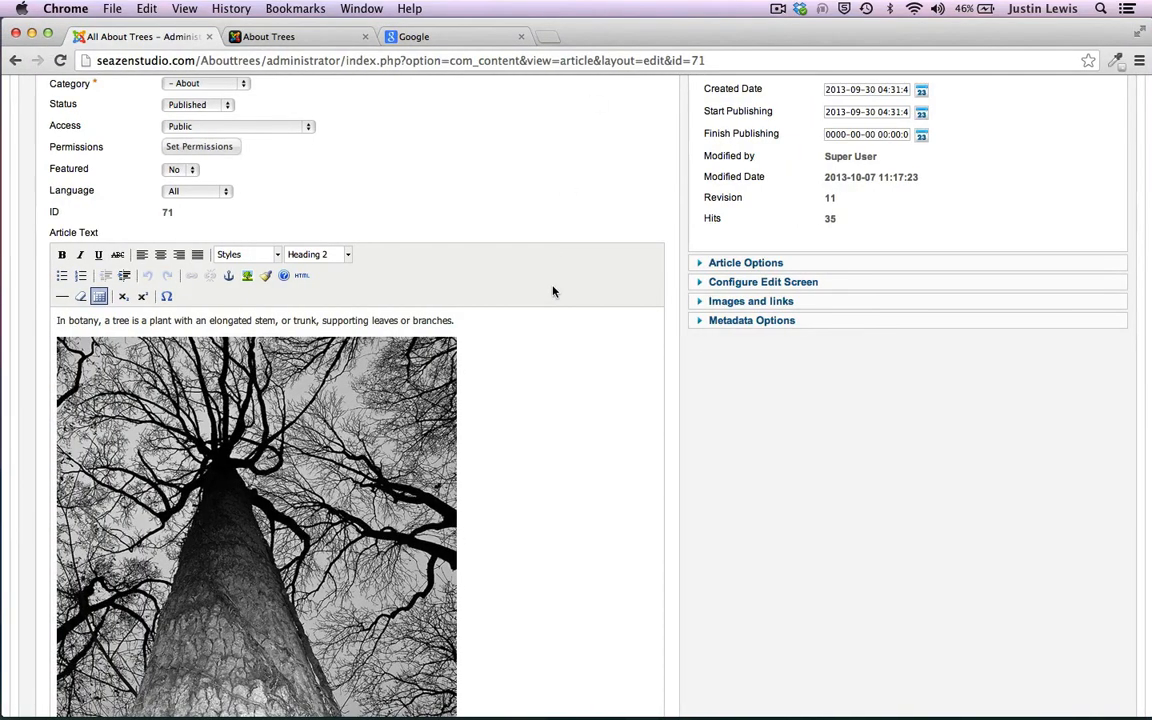
{"action": "scroll", "coordinate": [615, 440], "scroll_direction": "down", "scroll_amount": 10}
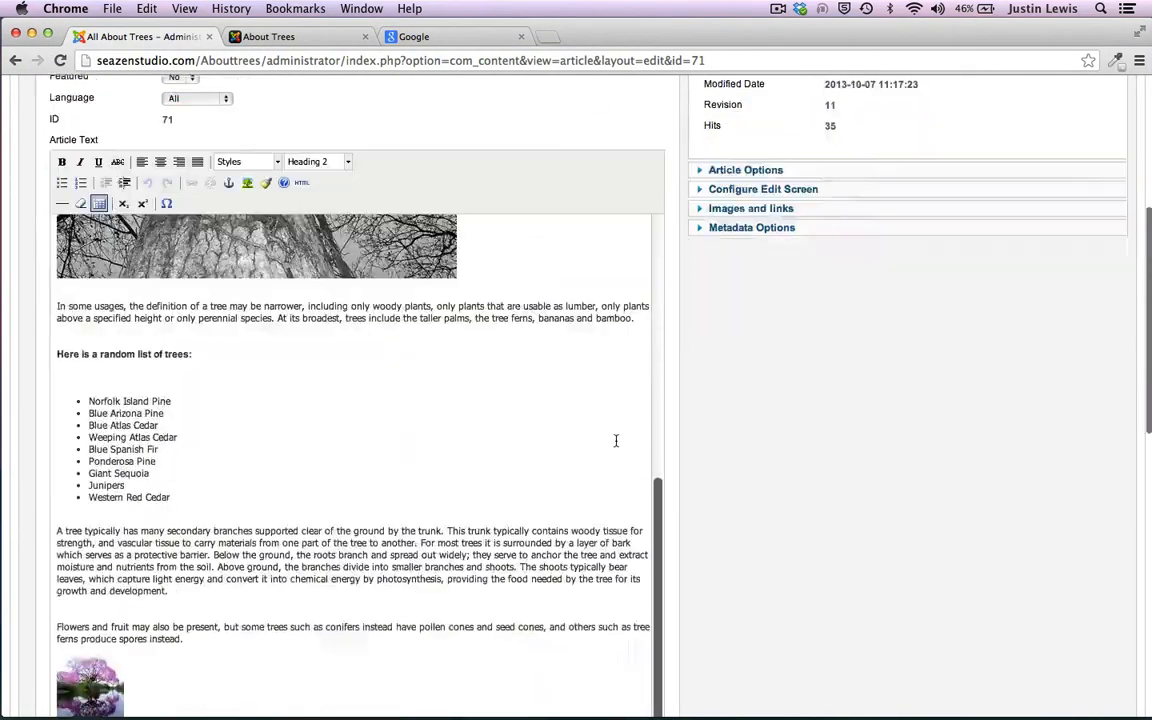
{"action": "scroll", "coordinate": [615, 440], "scroll_direction": "up", "scroll_amount": 15}
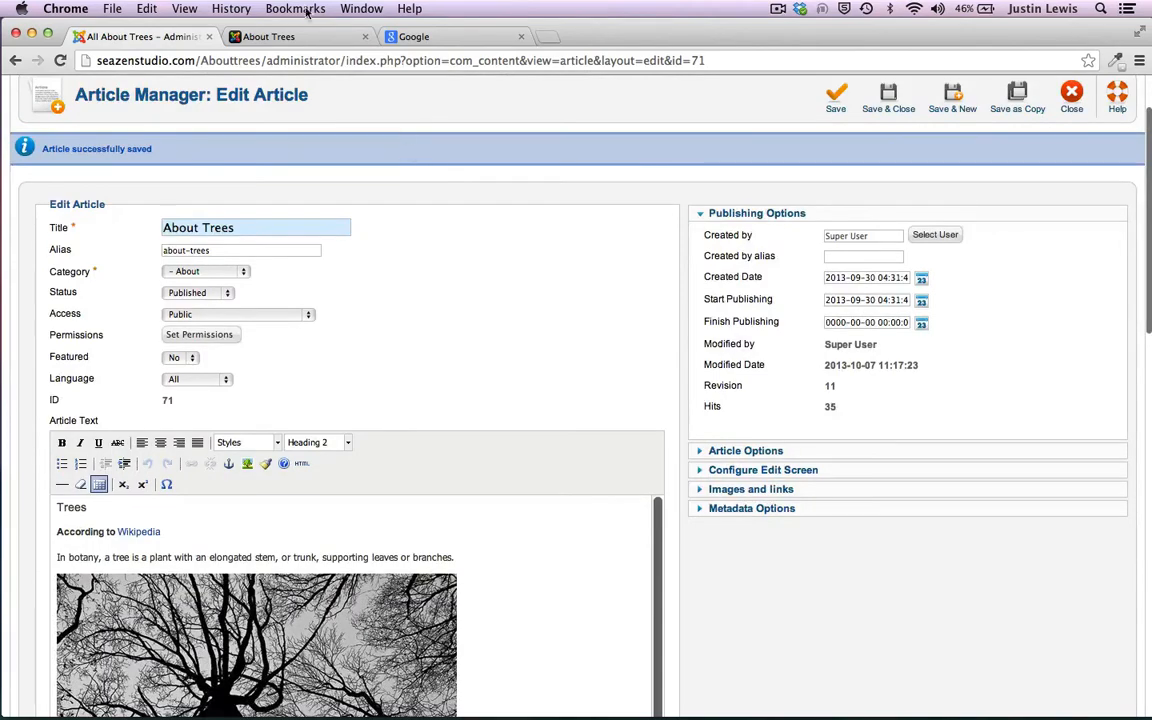
Switch to the public About Trees page and review its headings, large tree image, tree list and linked pink tree image
{"action": "left_click", "coordinate": [307, 35]}
{"action": "scroll", "coordinate": [278, 342], "scroll_direction": "up", "scroll_amount": 10}
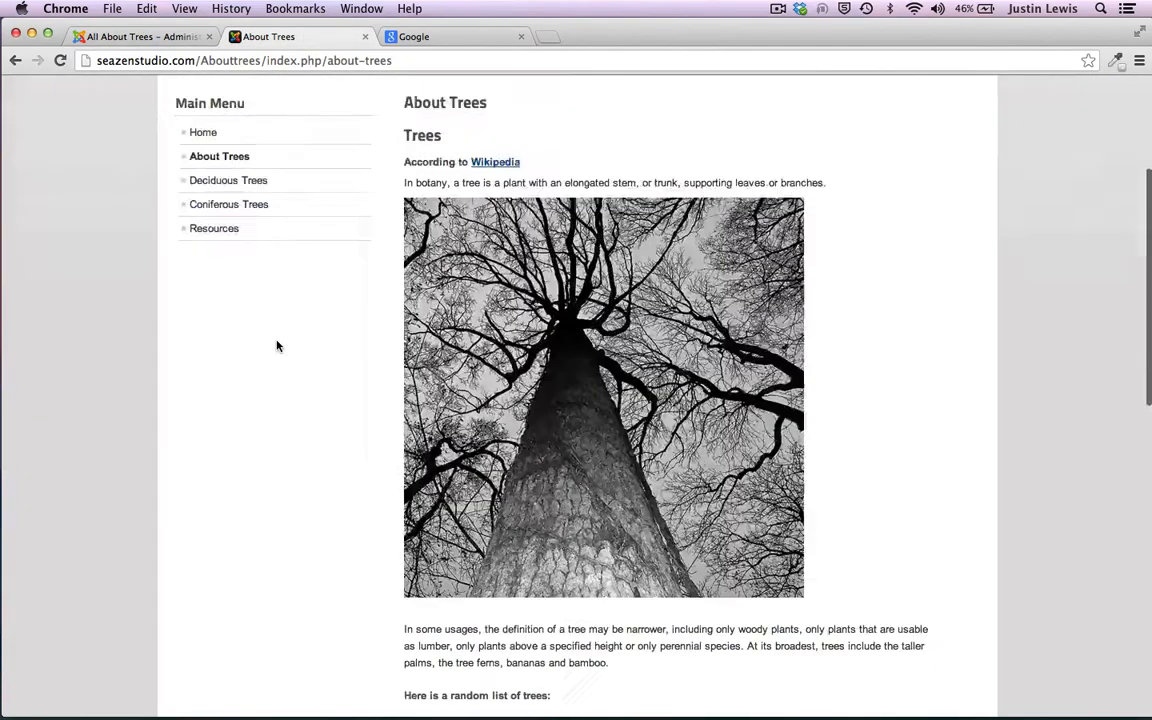
{"action": "scroll", "coordinate": [357, 476], "scroll_direction": "down", "scroll_amount": 3}
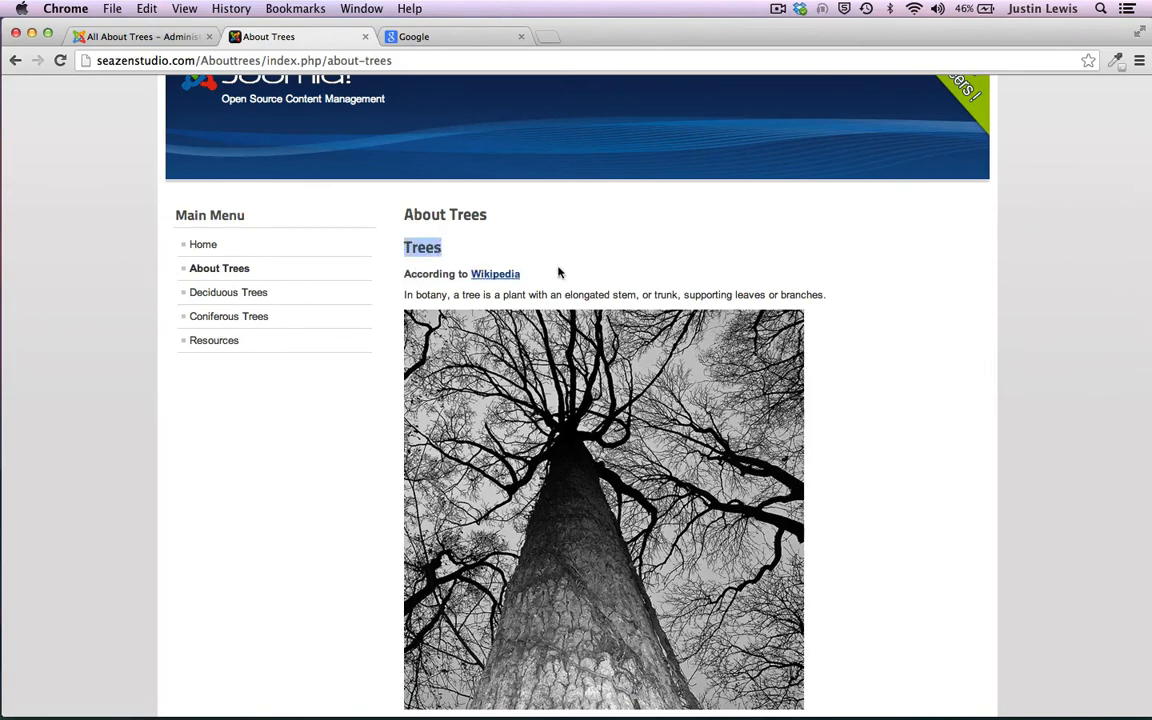
{"action": "scroll", "coordinate": [368, 404], "scroll_direction": "down", "scroll_amount": 3}
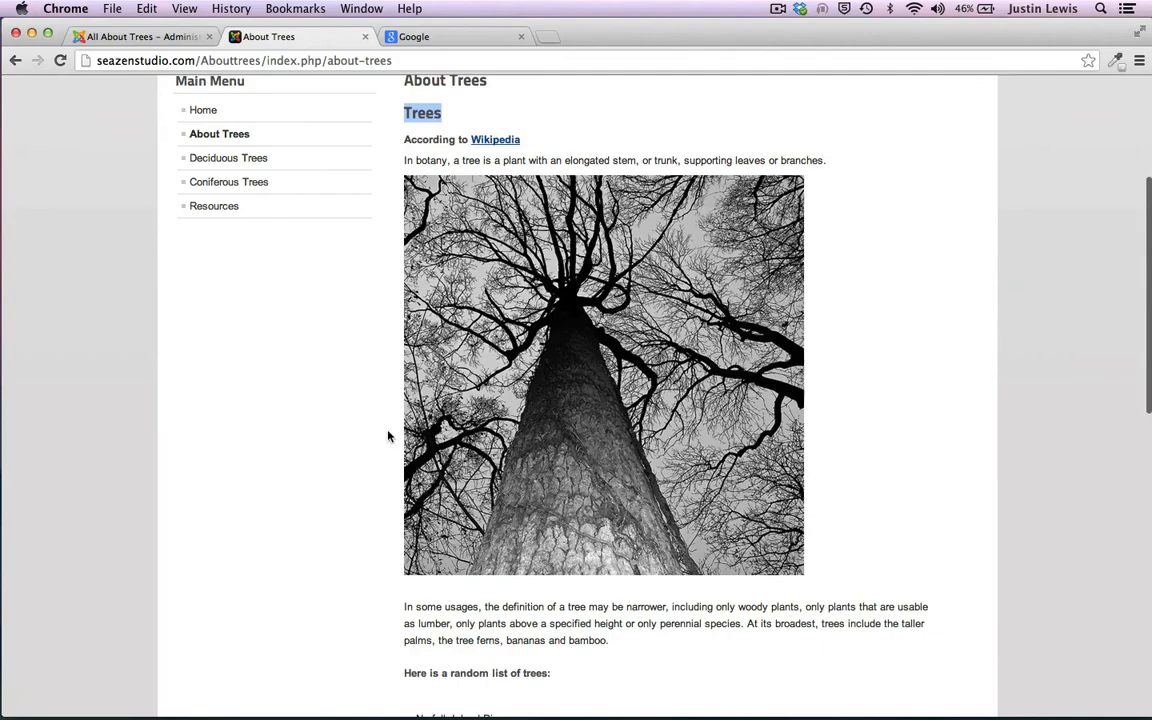
{"action": "scroll", "coordinate": [388, 435], "scroll_direction": "down", "scroll_amount": 5}
{"action": "scroll", "coordinate": [382, 435], "scroll_direction": "down", "scroll_amount": 2}
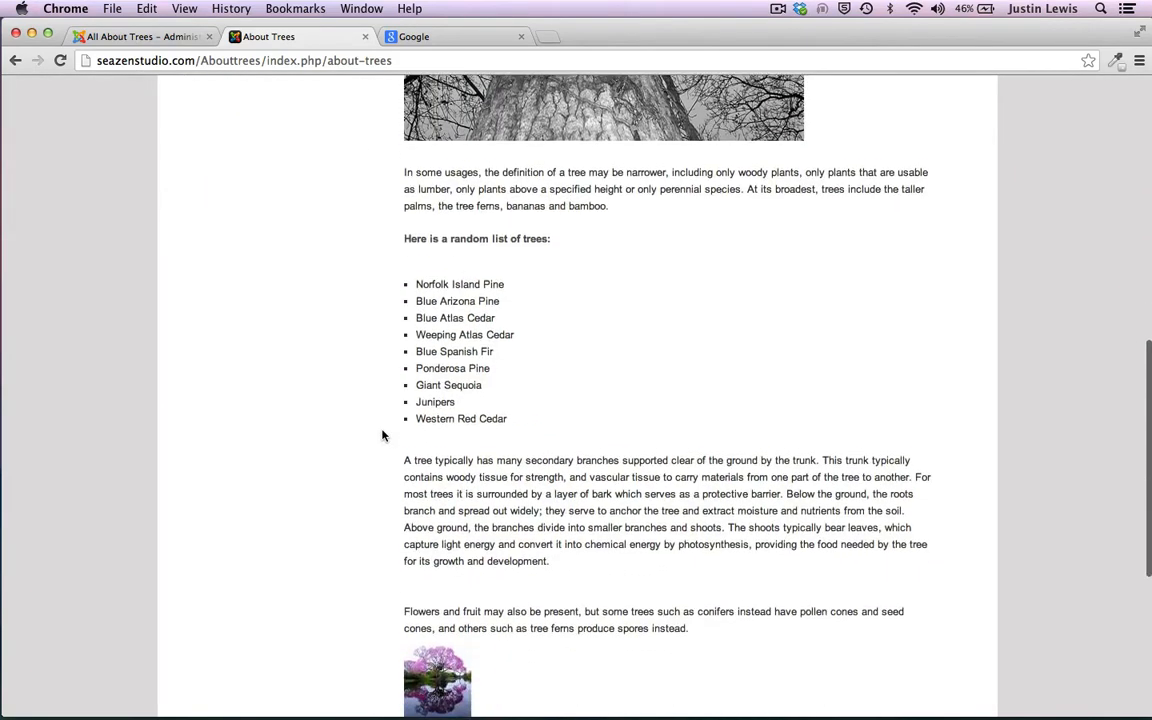
{"action": "scroll", "coordinate": [412, 425], "scroll_direction": "down", "scroll_amount": 3}
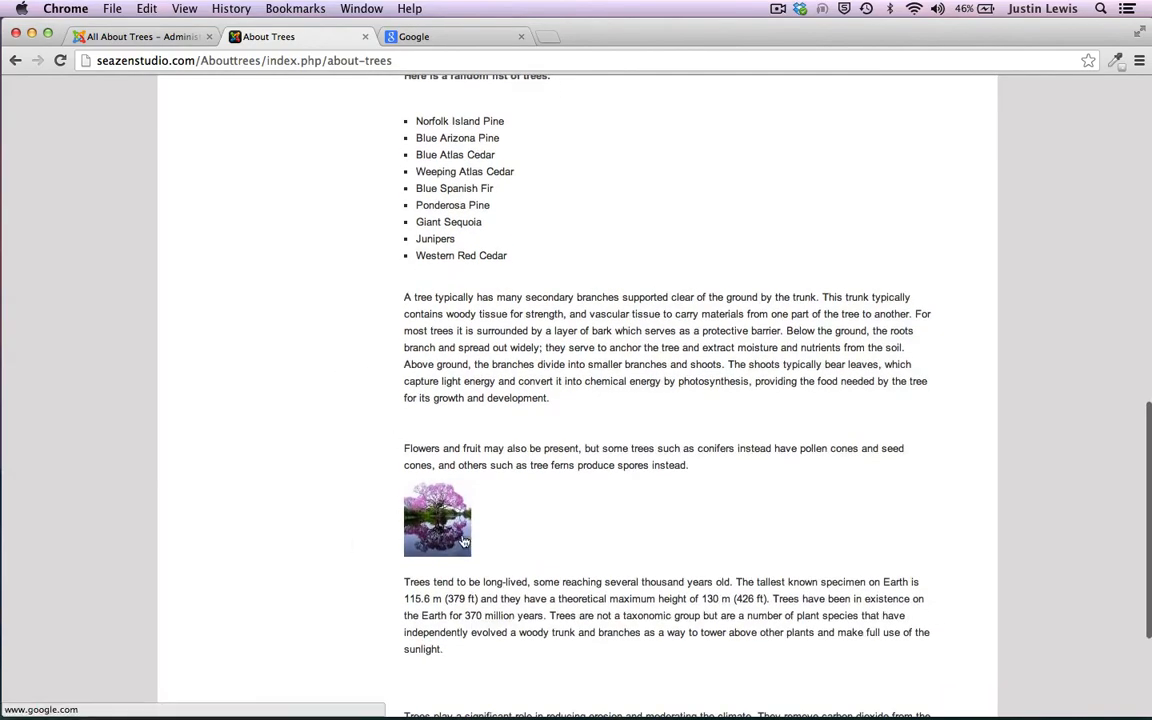
{"action": "scroll", "coordinate": [307, 362], "scroll_direction": "up", "scroll_amount": 3}
{"action": "scroll", "coordinate": [307, 362], "scroll_direction": "up", "scroll_amount": 10}
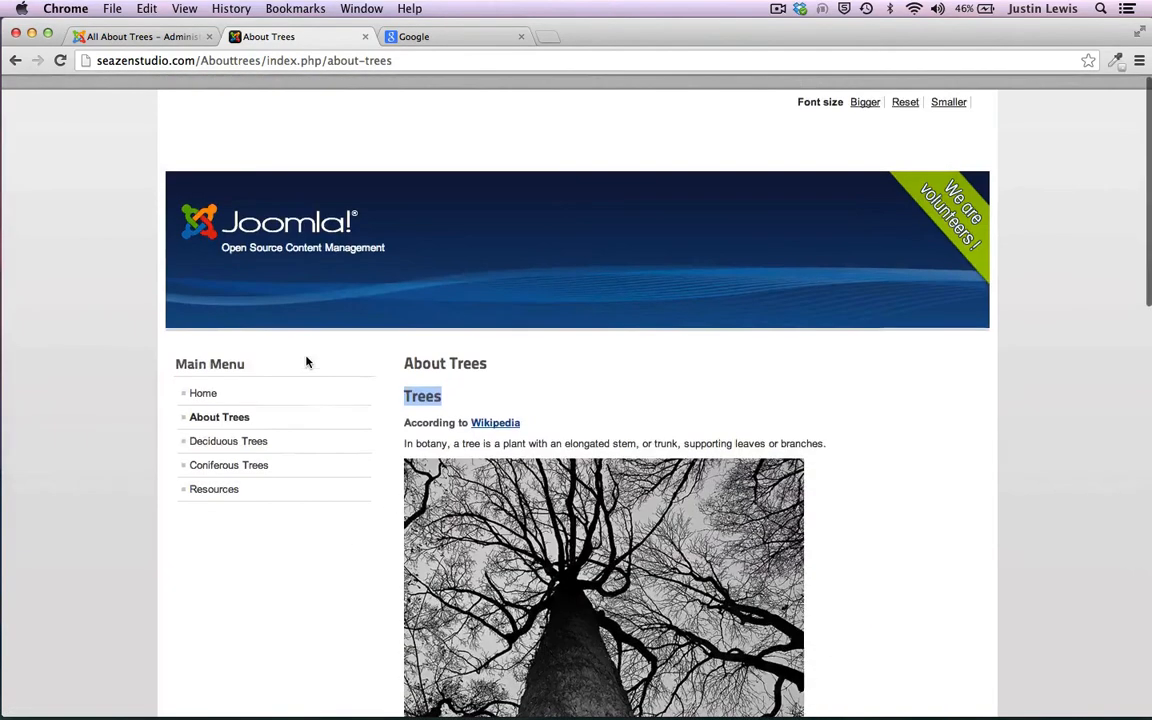
{"action": "scroll", "coordinate": [307, 361], "scroll_direction": "down", "scroll_amount": 3}
{"action": "scroll", "coordinate": [382, 349], "scroll_direction": "up", "scroll_amount": 3}
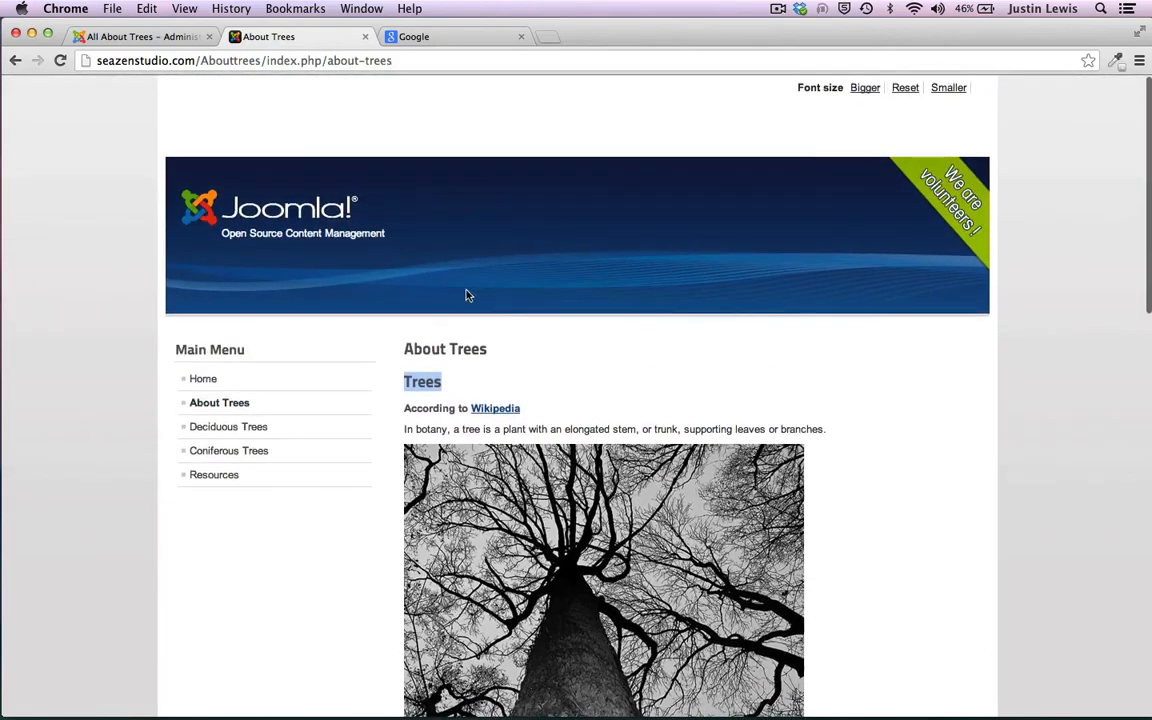
{"action": "scroll", "coordinate": [360, 568], "scroll_direction": "down", "scroll_amount": 4}
{"action": "scroll", "coordinate": [360, 568], "scroll_direction": "up", "scroll_amount": 4}
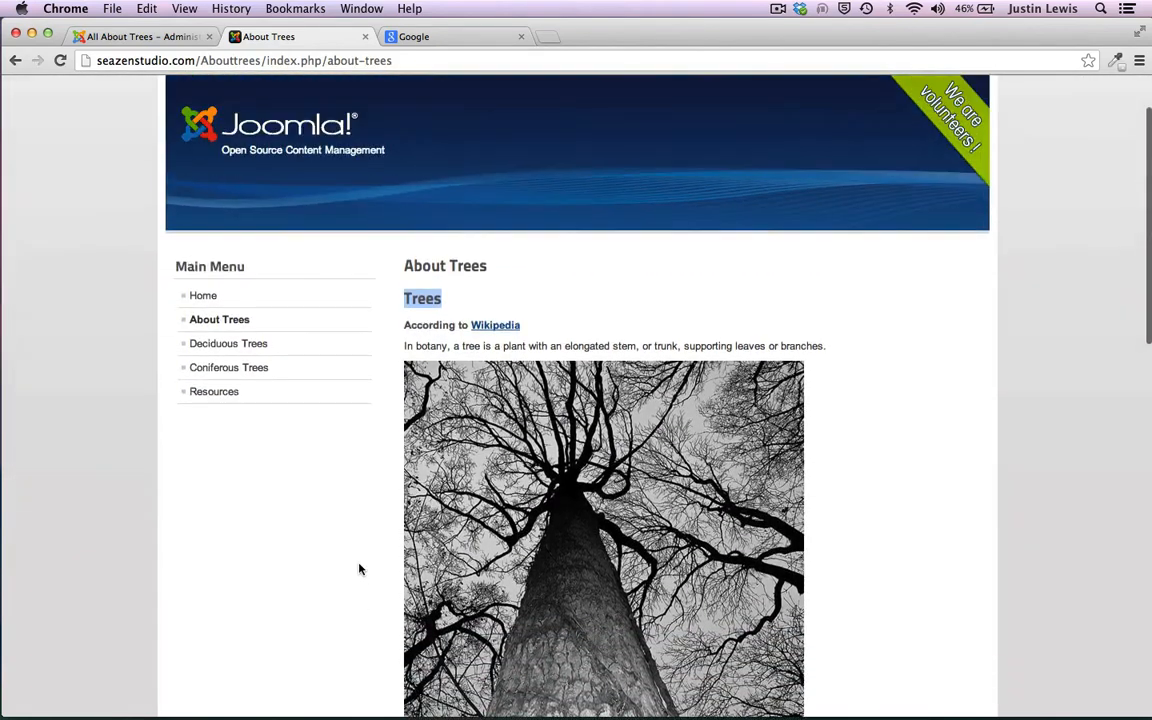
Close the About Trees article in the Joomla administrator and review the article display settings in the Article Manager options
{"action": "left_click", "coordinate": [148, 36]}
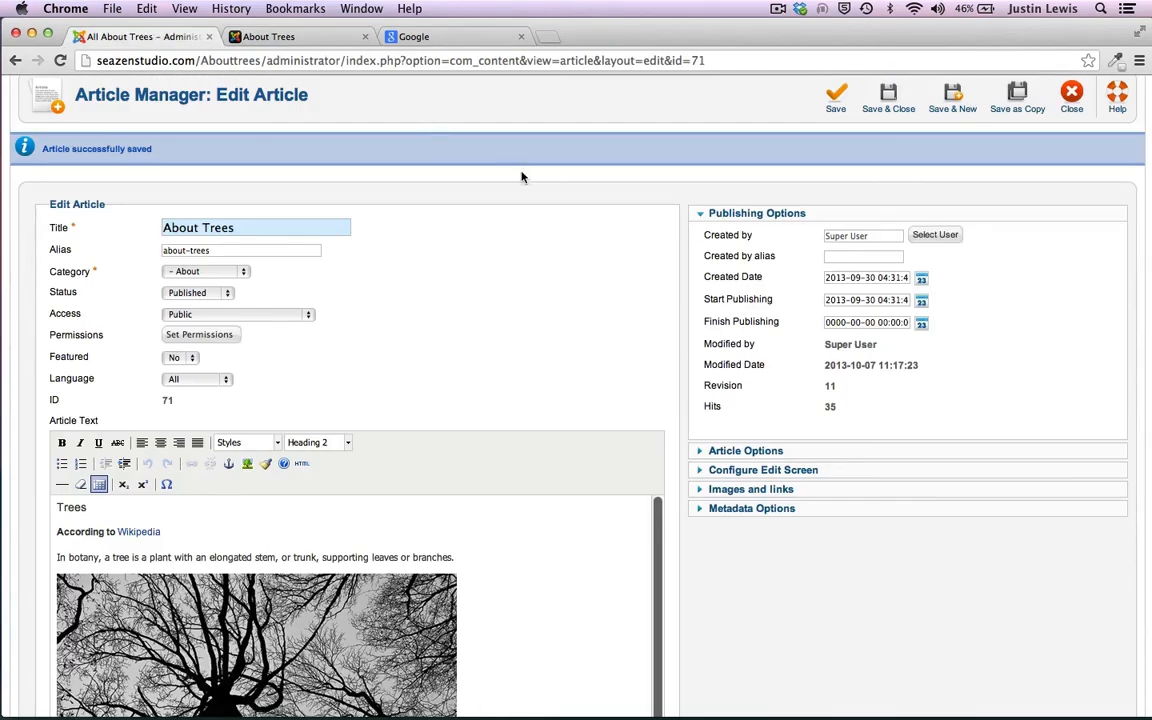
{"action": "scroll", "coordinate": [521, 177], "scroll_direction": "up", "scroll_amount": 2}
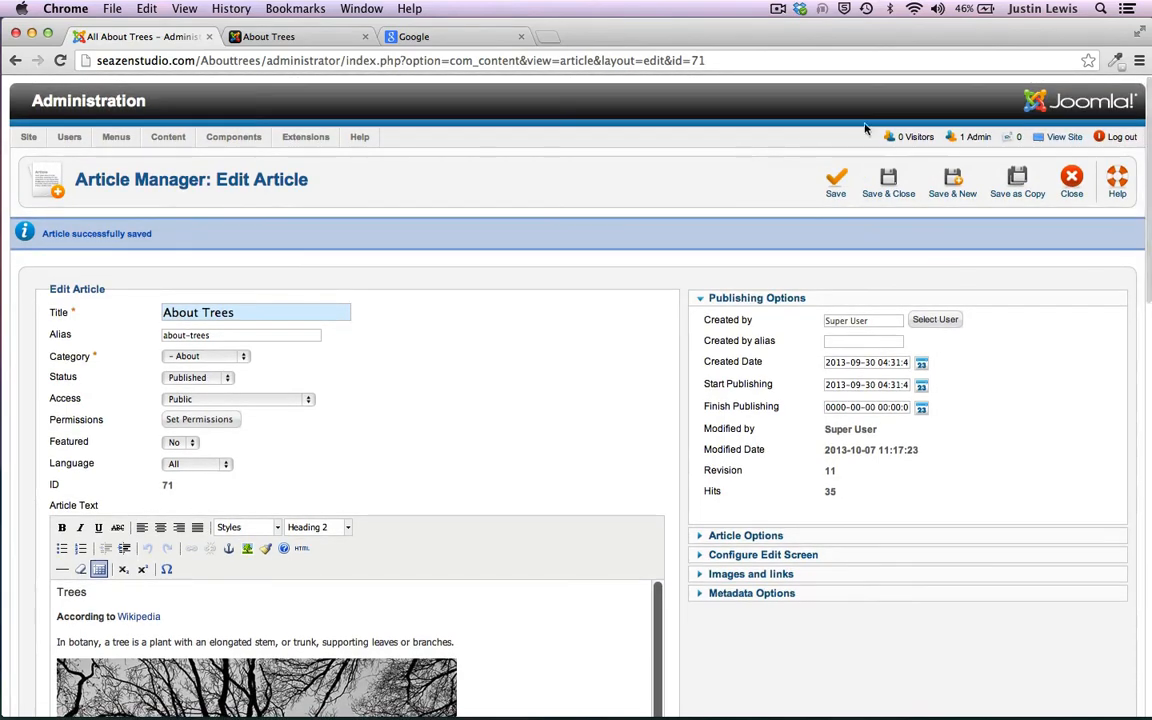
{"action": "left_click", "coordinate": [952, 180]}
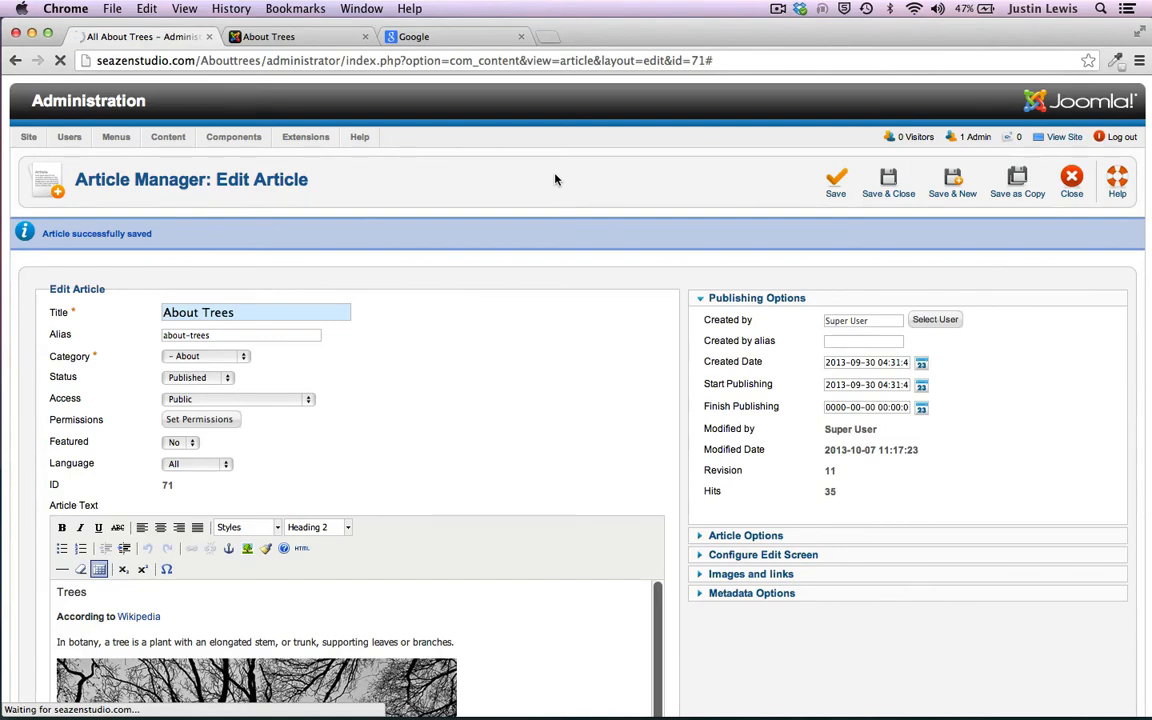
{"action": "mouse_move", "coordinate": [165, 143]}
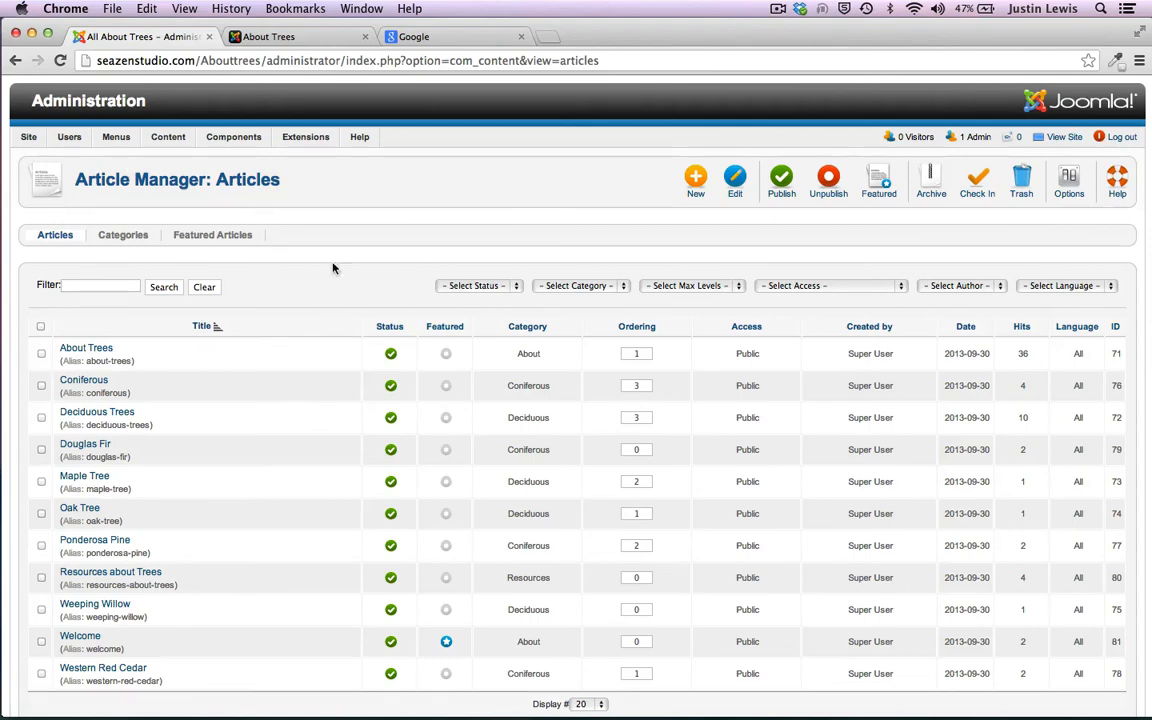
{"action": "left_click", "coordinate": [1068, 184]}
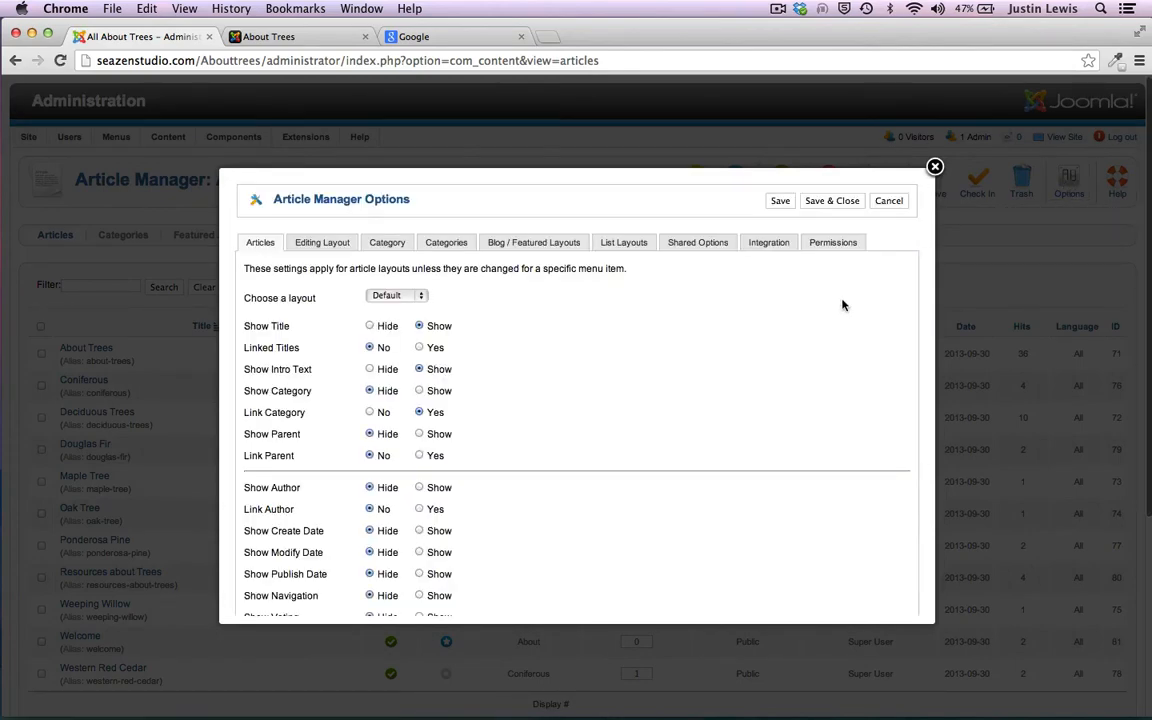
{"action": "scroll", "coordinate": [842, 304], "scroll_direction": "down", "scroll_amount": 5}
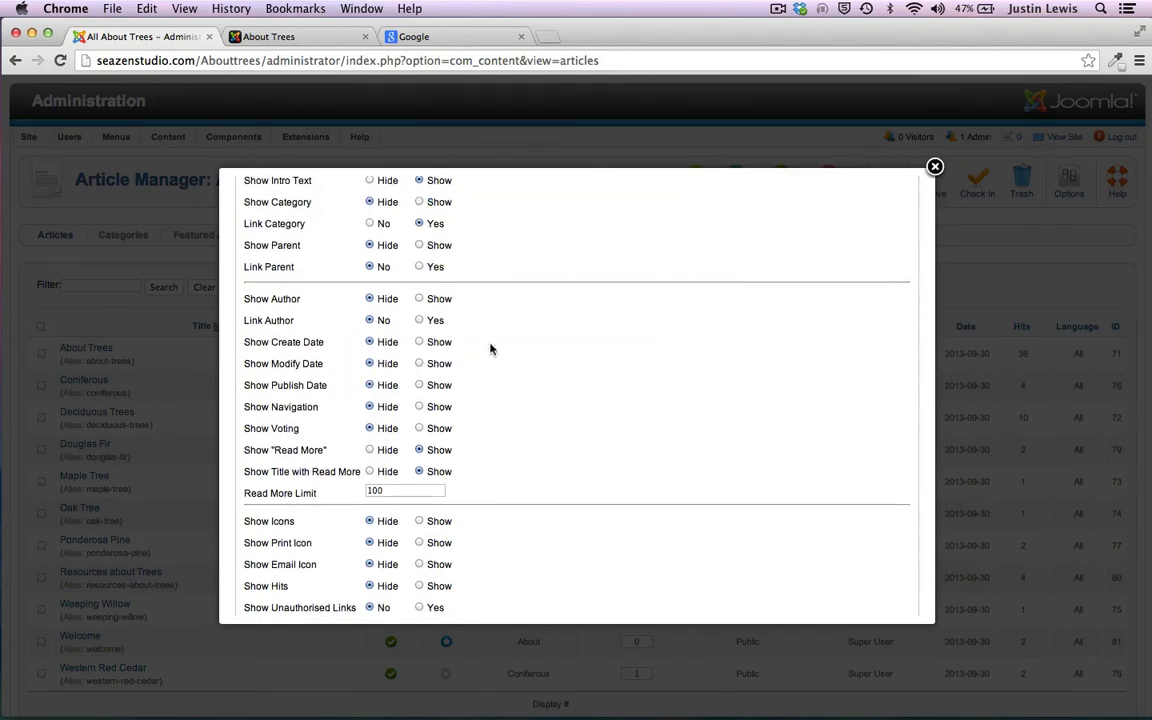
Return to the public About Trees page and check the complete article from the title to the page footer
{"action": "left_click", "coordinate": [309, 36]}
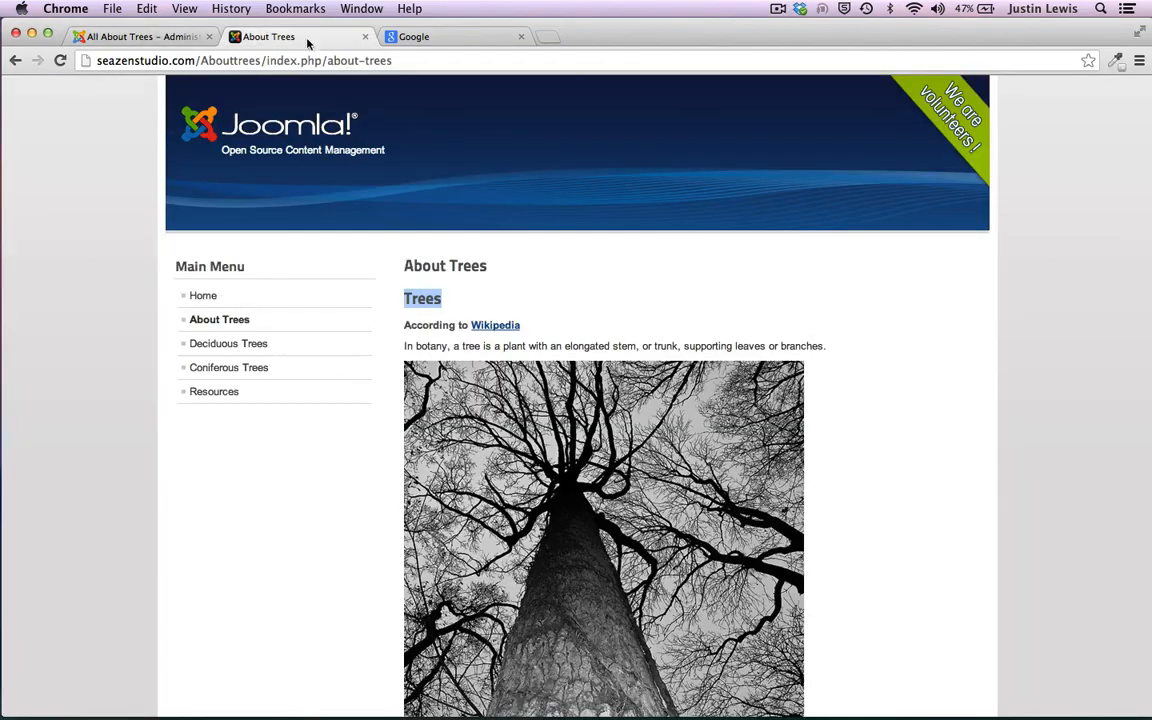
{"action": "scroll", "coordinate": [373, 527], "scroll_direction": "down", "scroll_amount": 3}
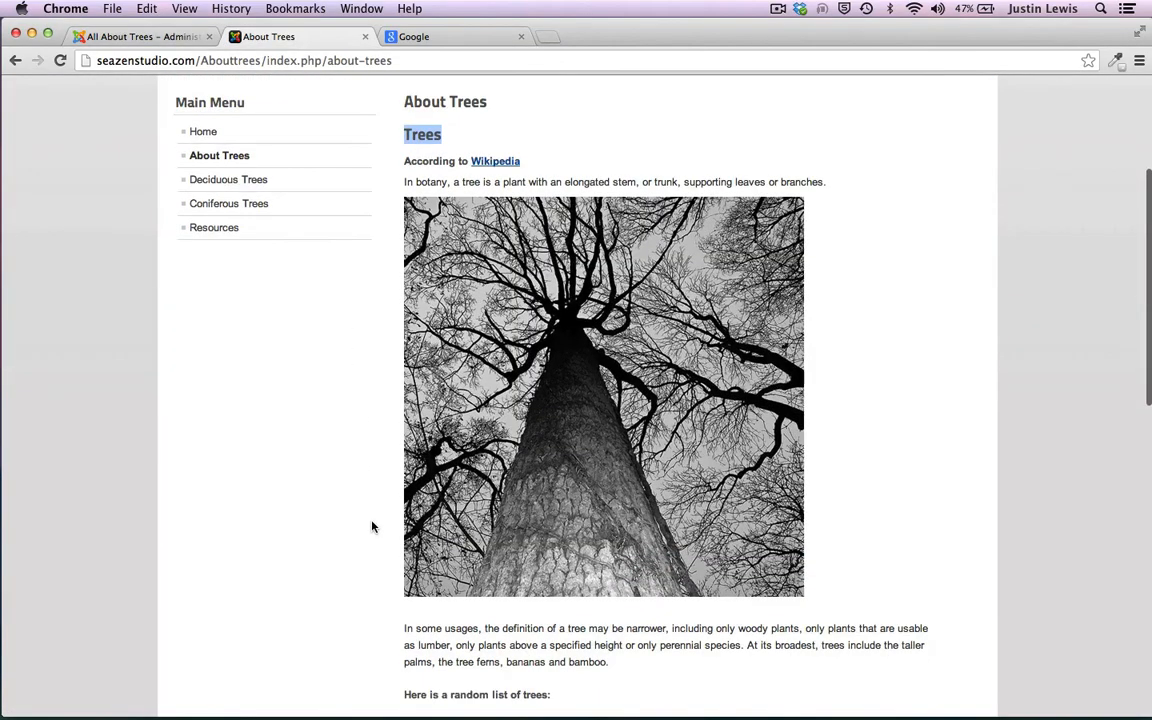
{"action": "scroll", "coordinate": [373, 527], "scroll_direction": "up", "scroll_amount": 5}
{"action": "scroll", "coordinate": [372, 527], "scroll_direction": "down", "scroll_amount": 10}
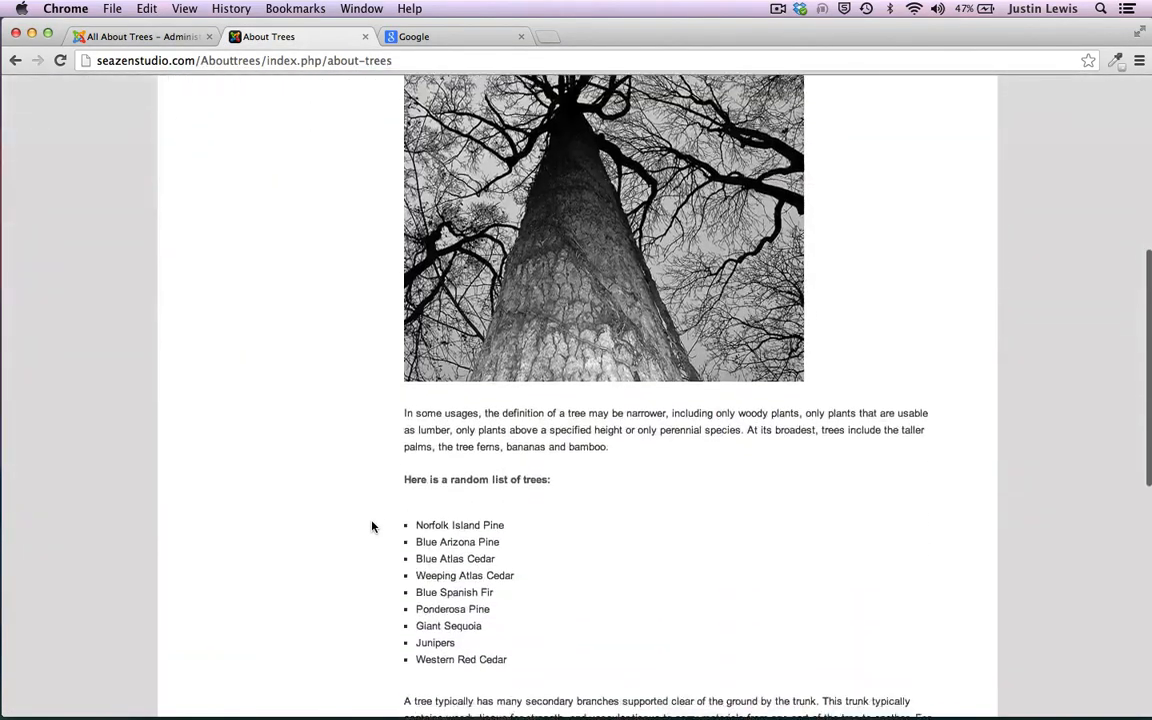
{"action": "scroll", "coordinate": [372, 527], "scroll_direction": "down", "scroll_amount": 3}
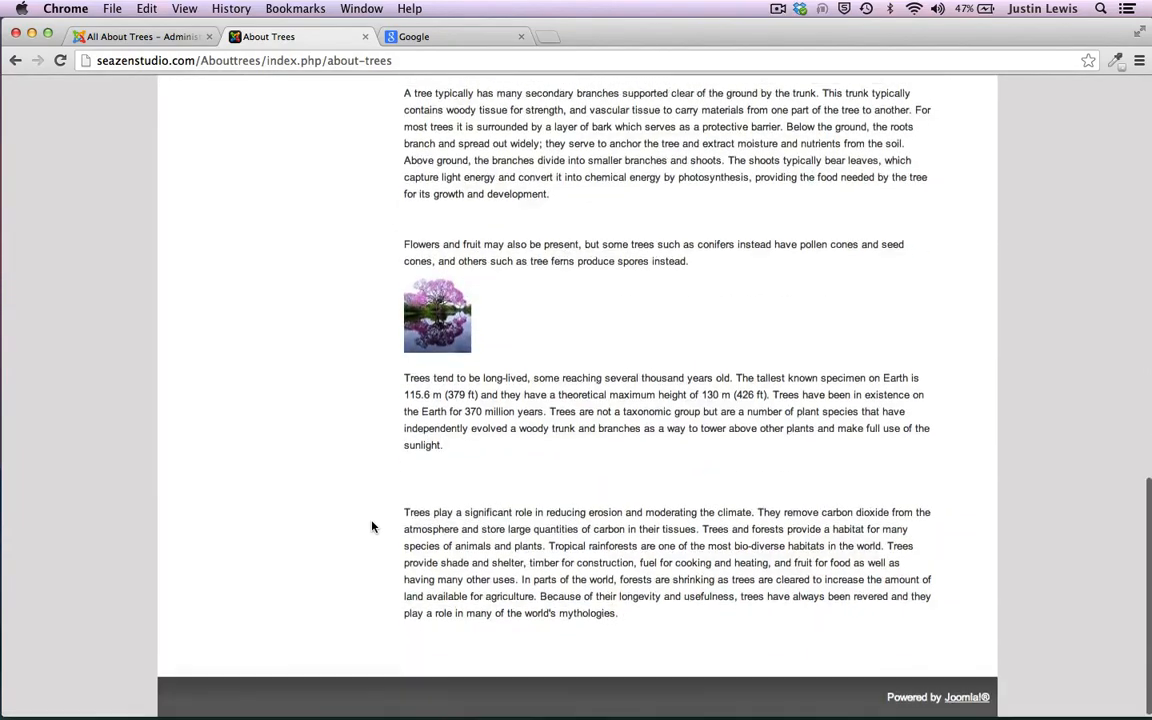
{"action": "scroll", "coordinate": [372, 527], "scroll_direction": "up", "scroll_amount": 12}
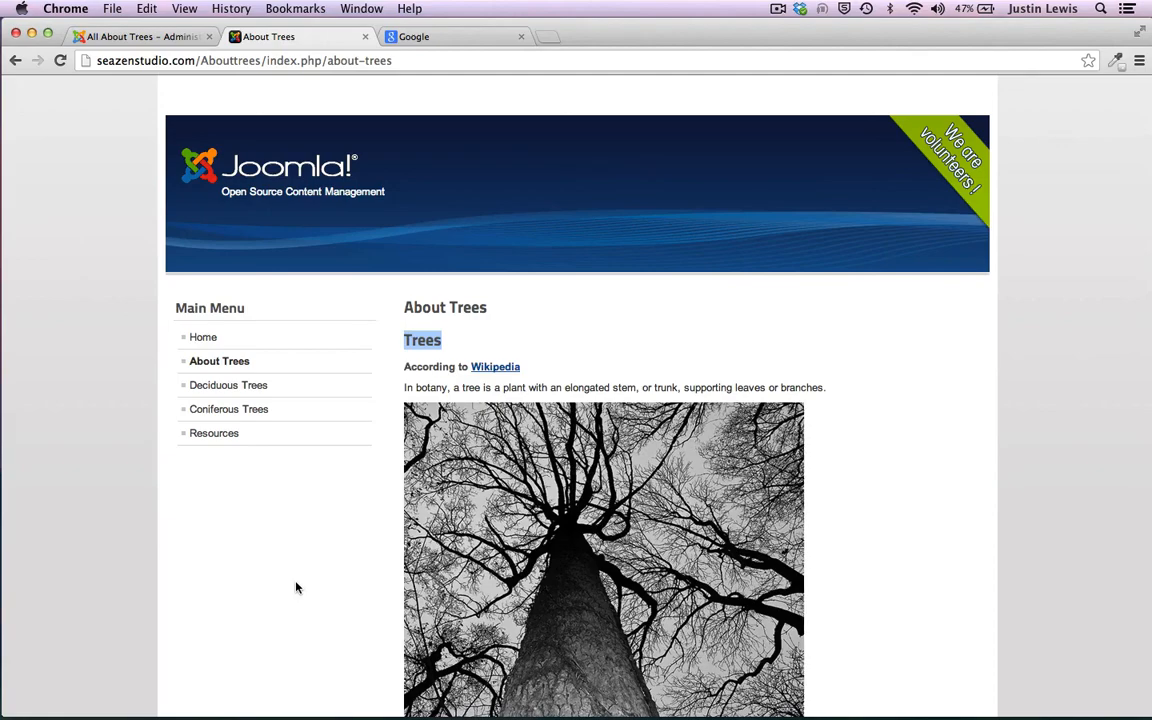
{"action": "scroll", "coordinate": [296, 588], "scroll_direction": "down", "scroll_amount": 10}
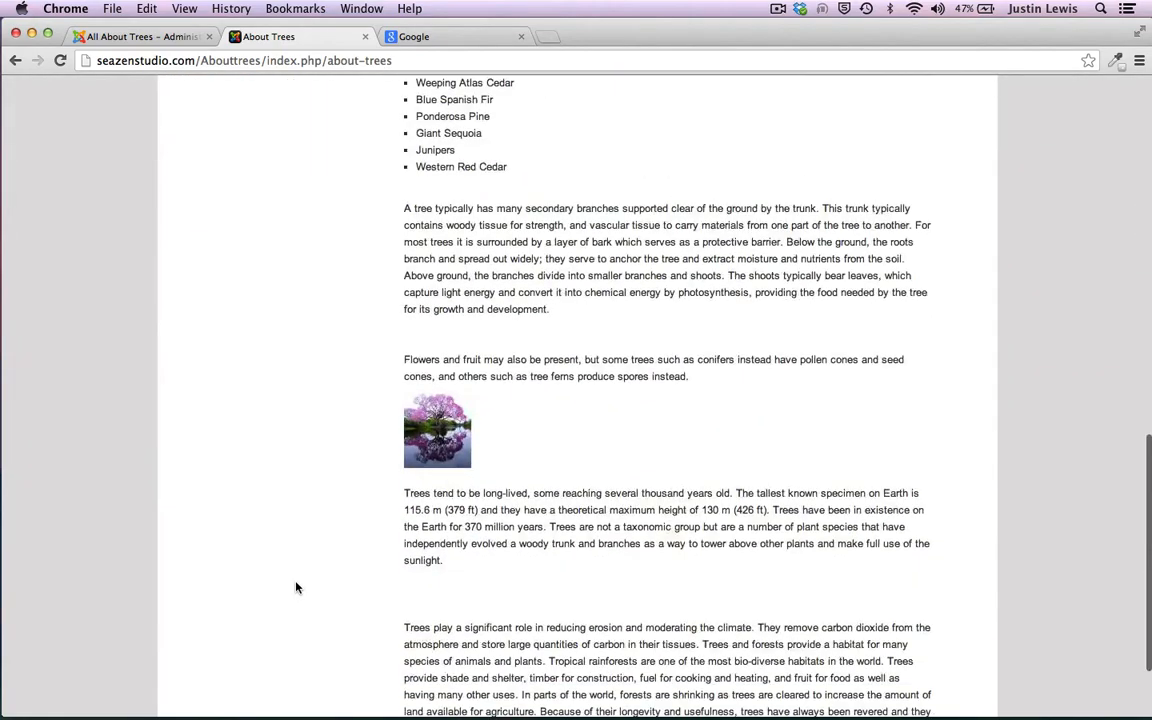
{"action": "scroll", "coordinate": [296, 588], "scroll_direction": "up", "scroll_amount": 5}
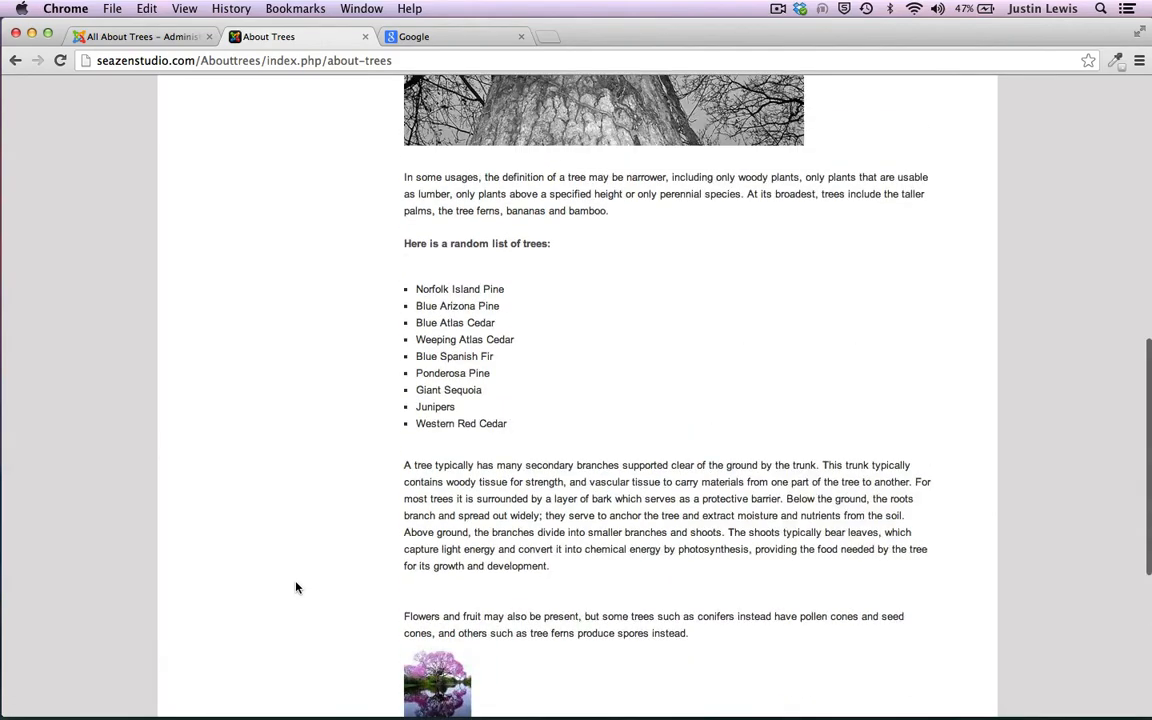
{"action": "scroll", "coordinate": [296, 588], "scroll_direction": "up", "scroll_amount": 5}
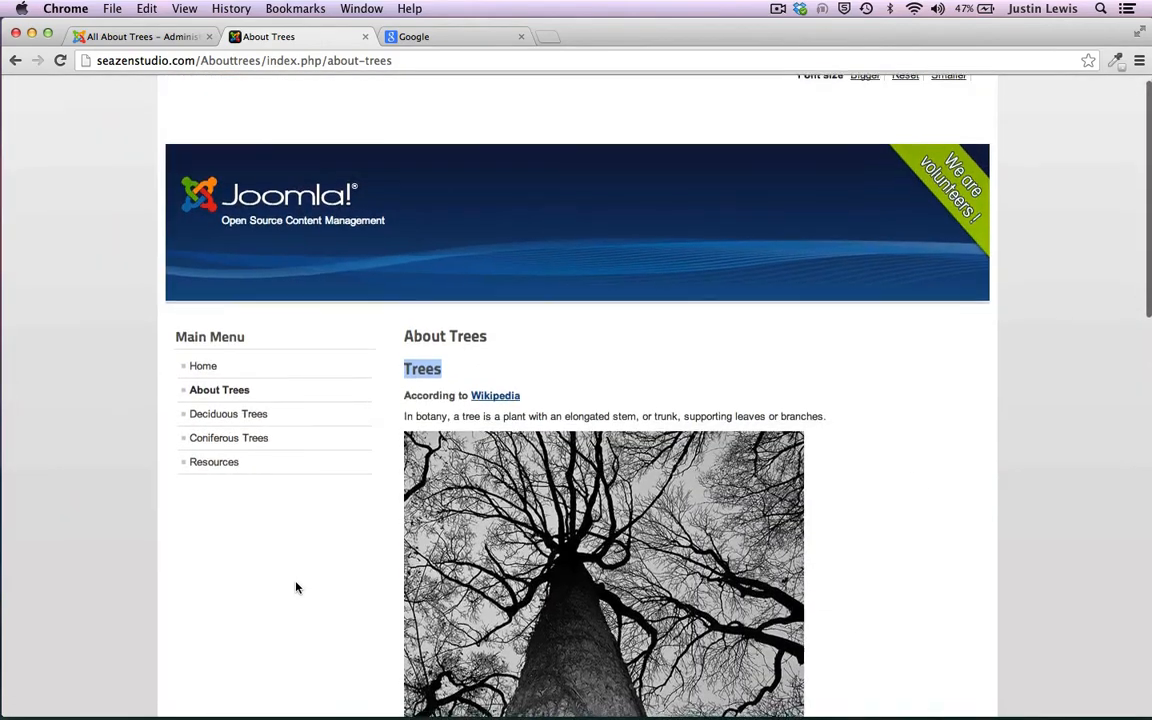